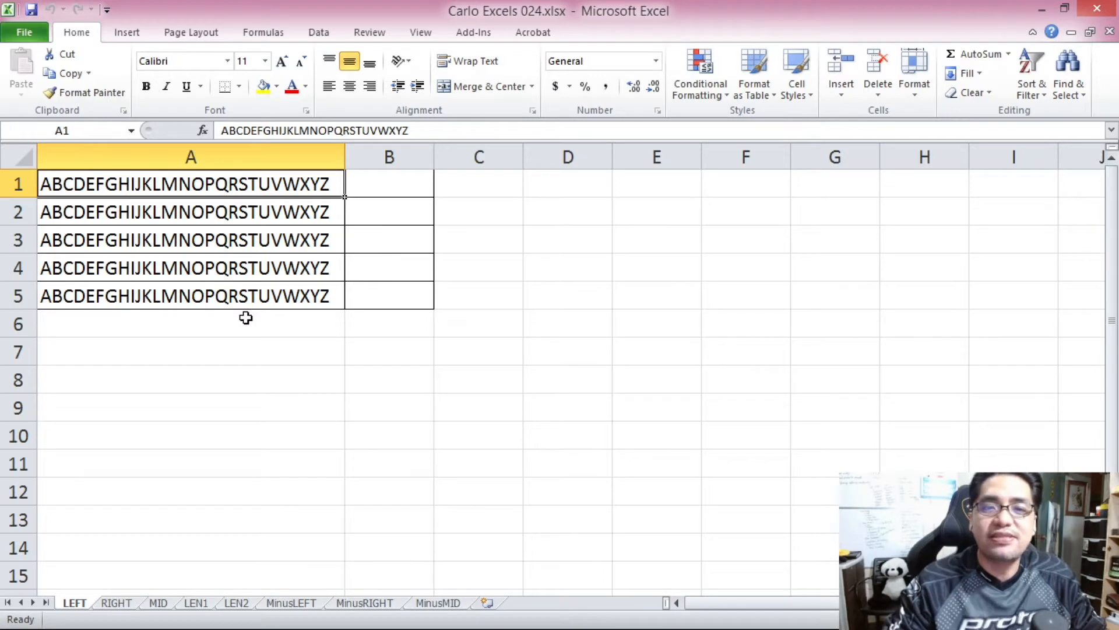
{"action": "left_click_drag", "start_coordinate": [192, 190], "coordinate": [225, 288]}
{"action": "left_click", "coordinate": [398, 246]}
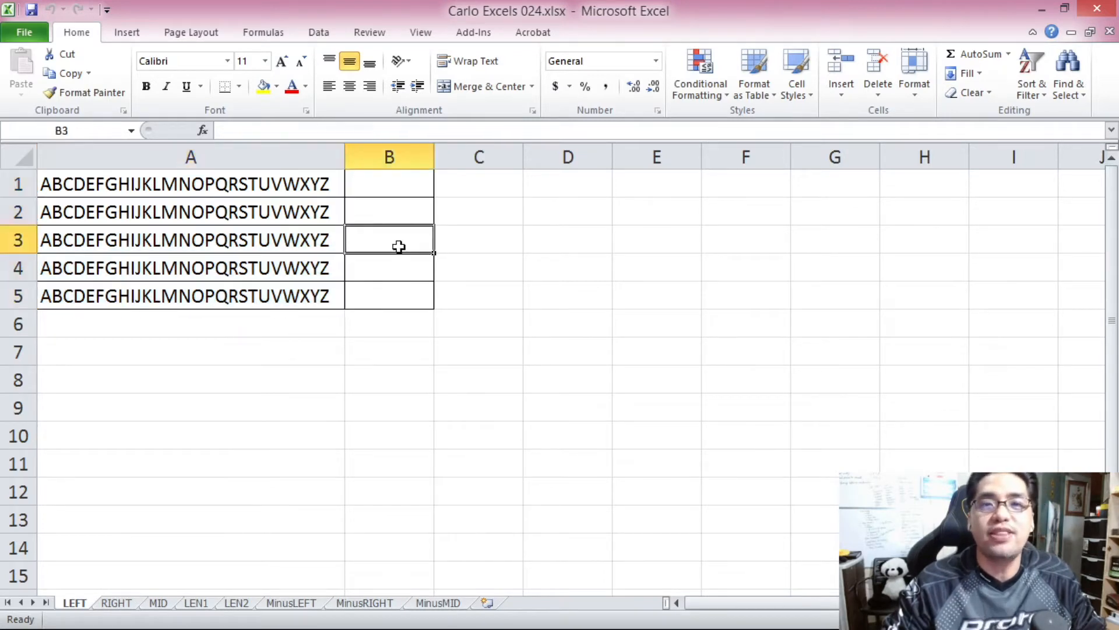
{"action": "left_click", "coordinate": [377, 188]}
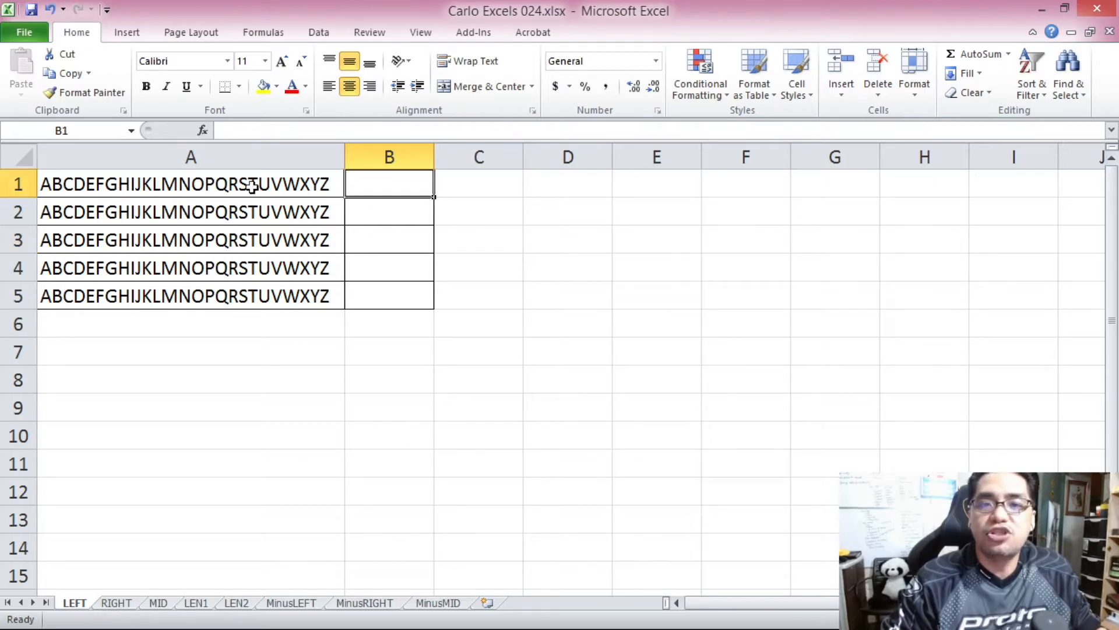
{"action": "left_click", "coordinate": [209, 184]}
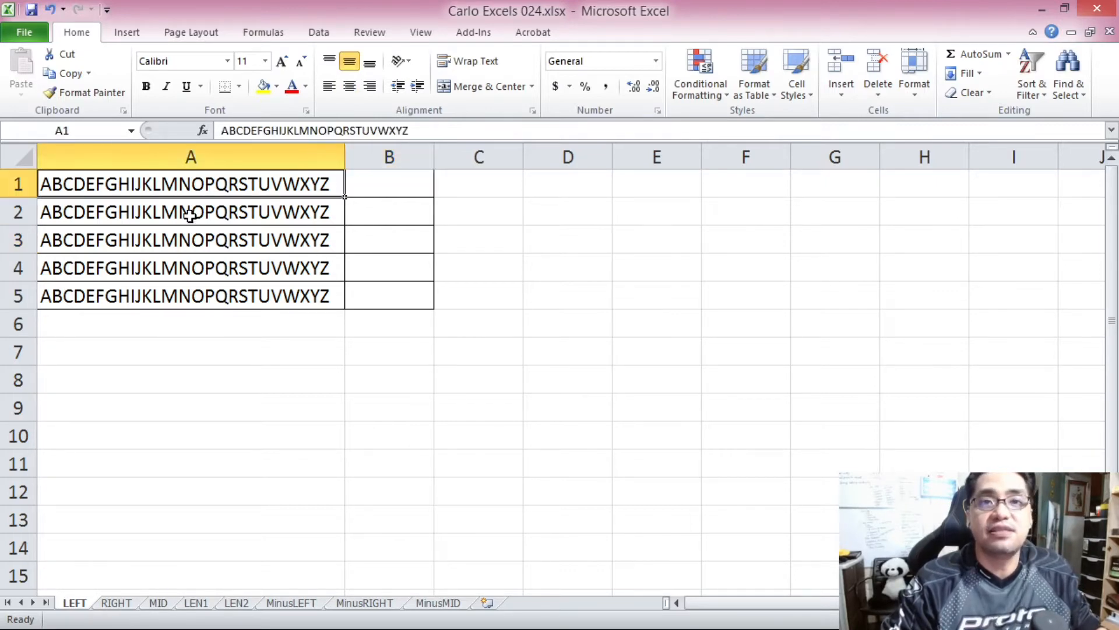
Enter the formula =LEFT(A1,1) in cell B1 to extract the first character of A1.
{"action": "left_click", "coordinate": [399, 186]}
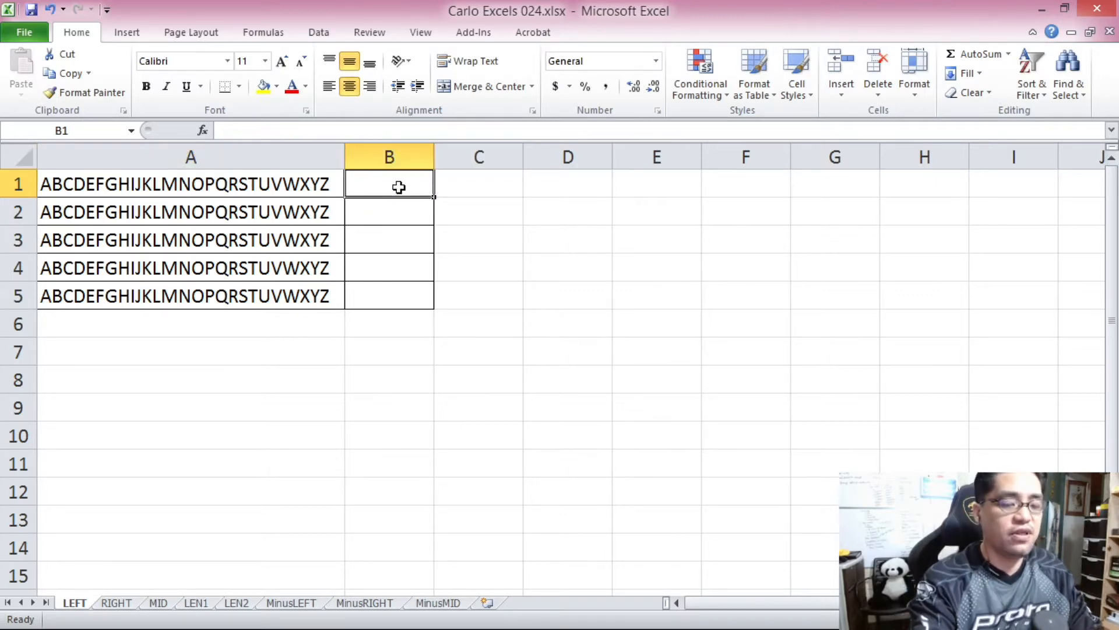
{"action": "type", "text": "="}
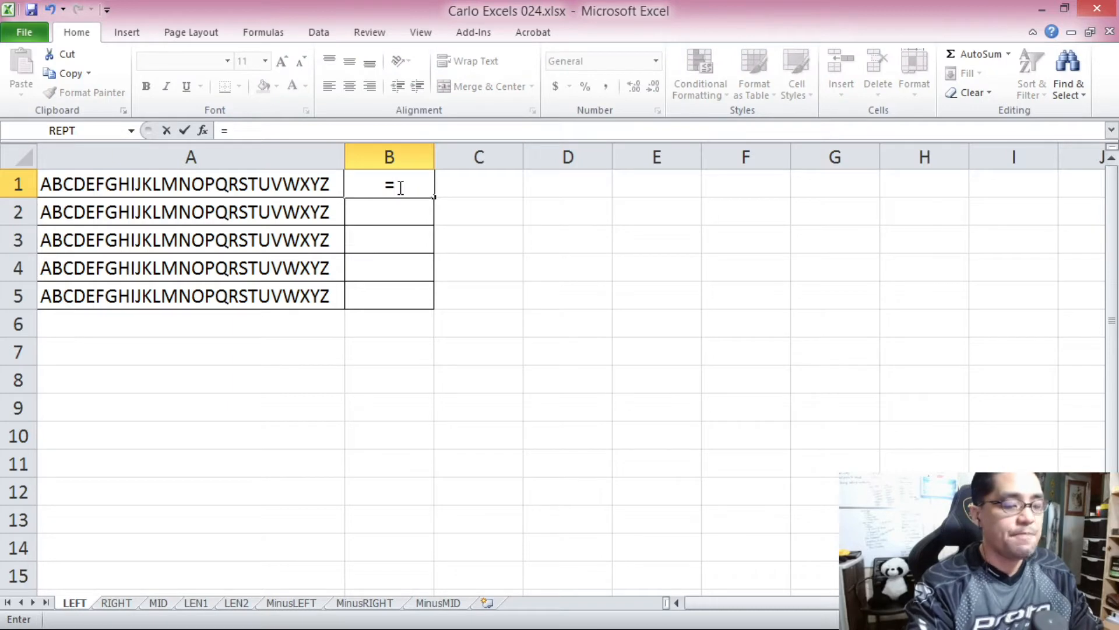
{"action": "type", "text": "LEFT"}
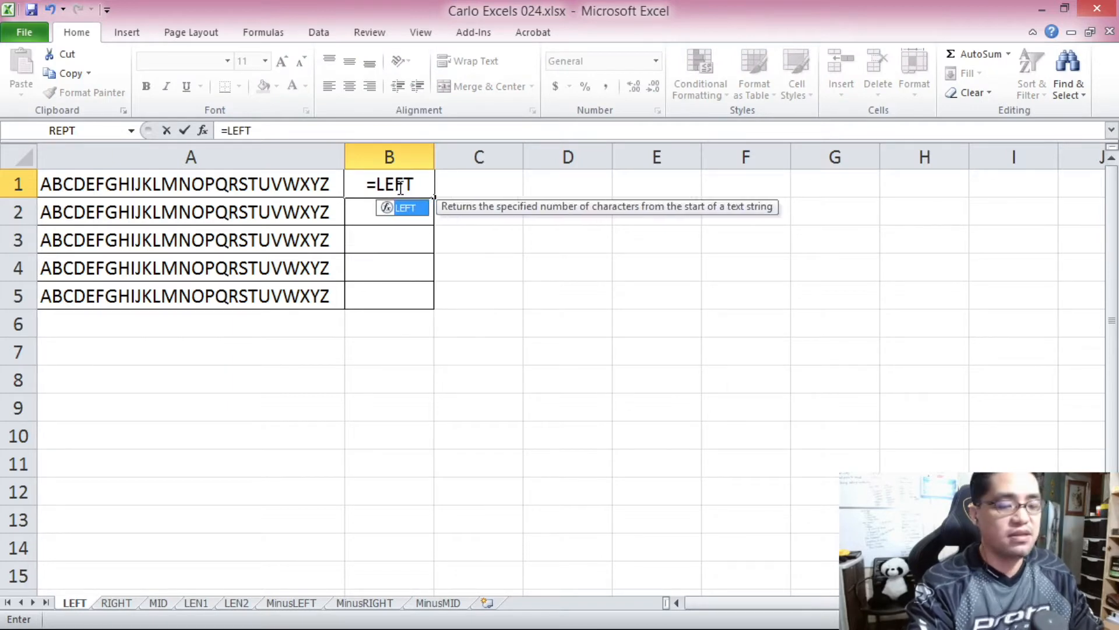
{"action": "type", "text": "("}
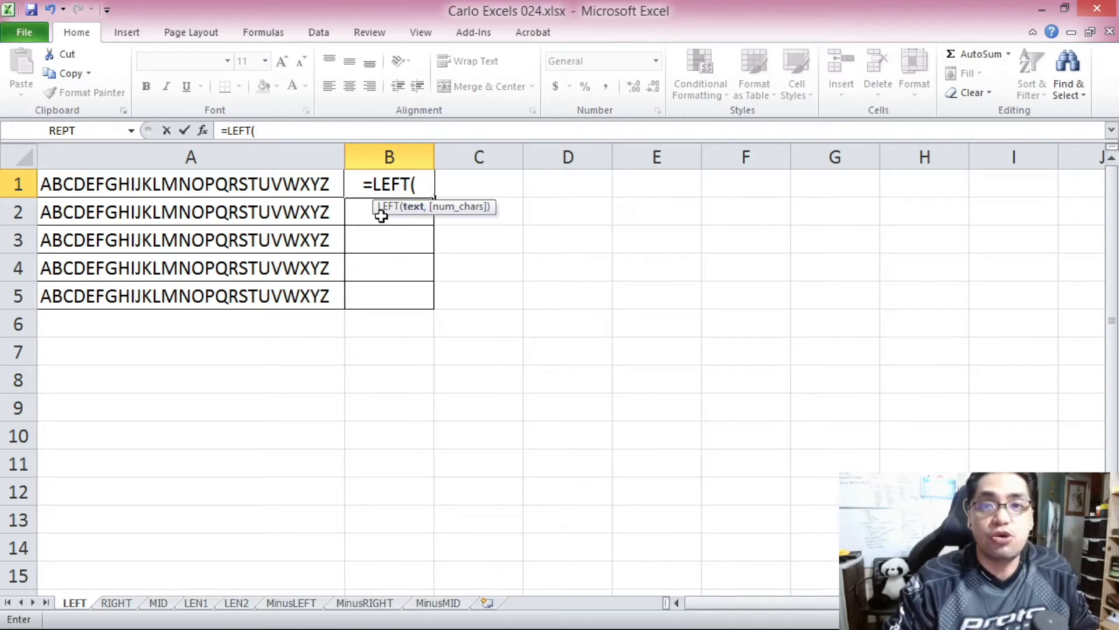
{"action": "left_click", "coordinate": [315, 184]}
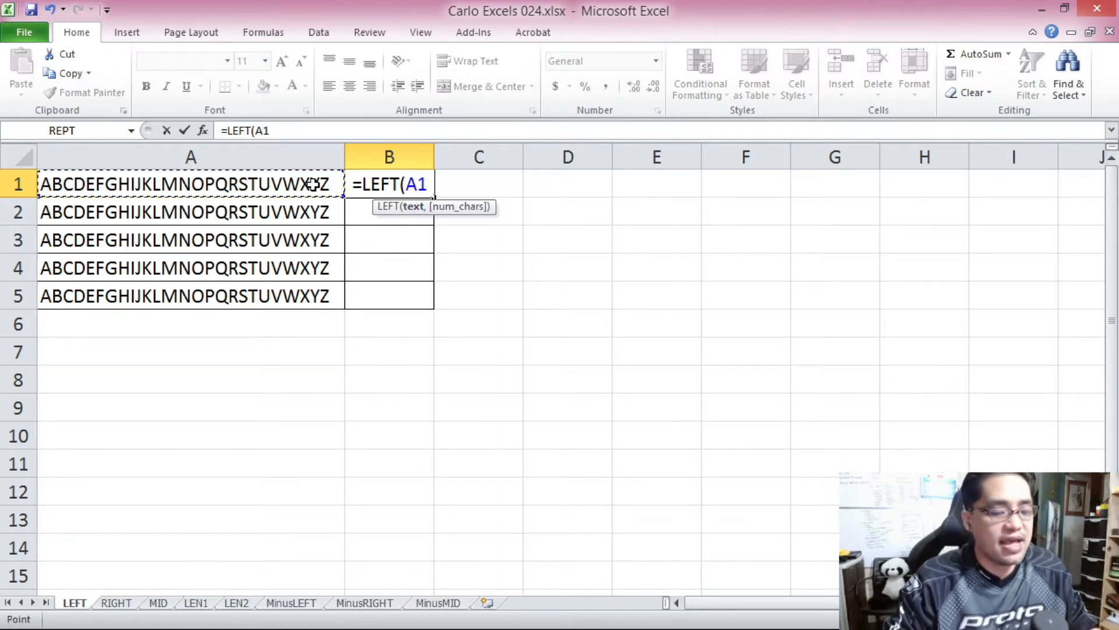
{"action": "type", "text": ","}
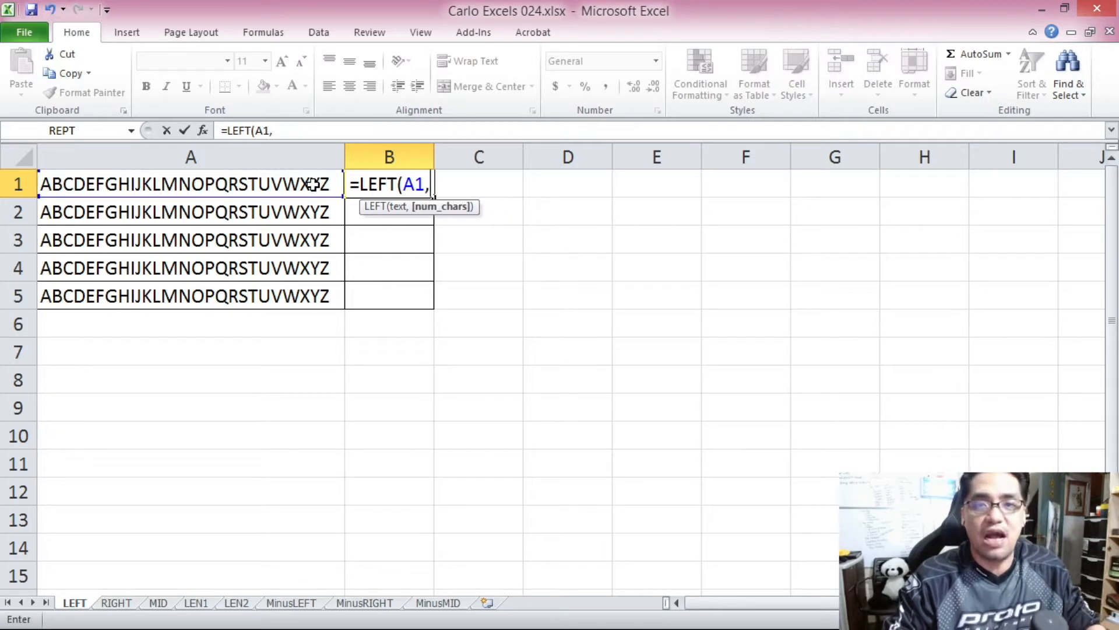
{"action": "left_click", "coordinate": [294, 129]}
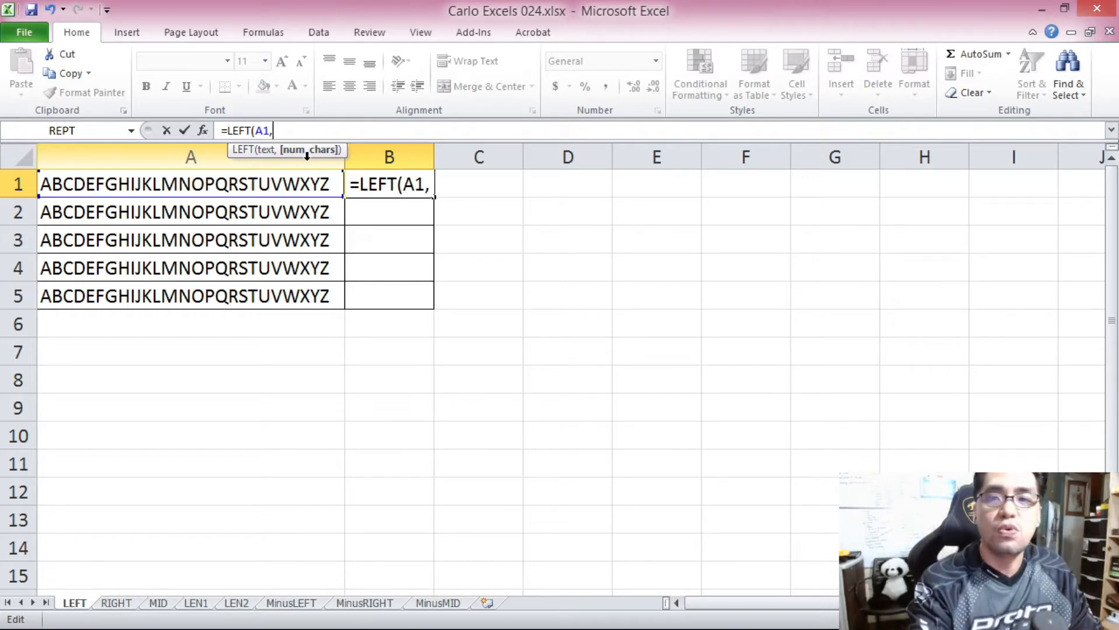
{"action": "type", "text": "1"}
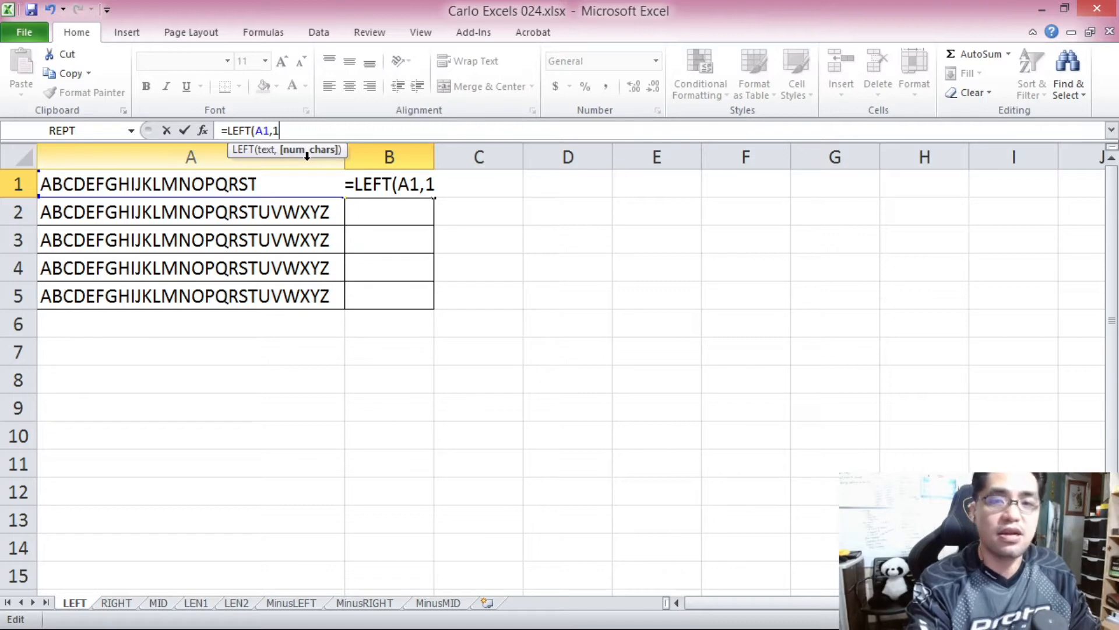
{"action": "type", "text": ")"}
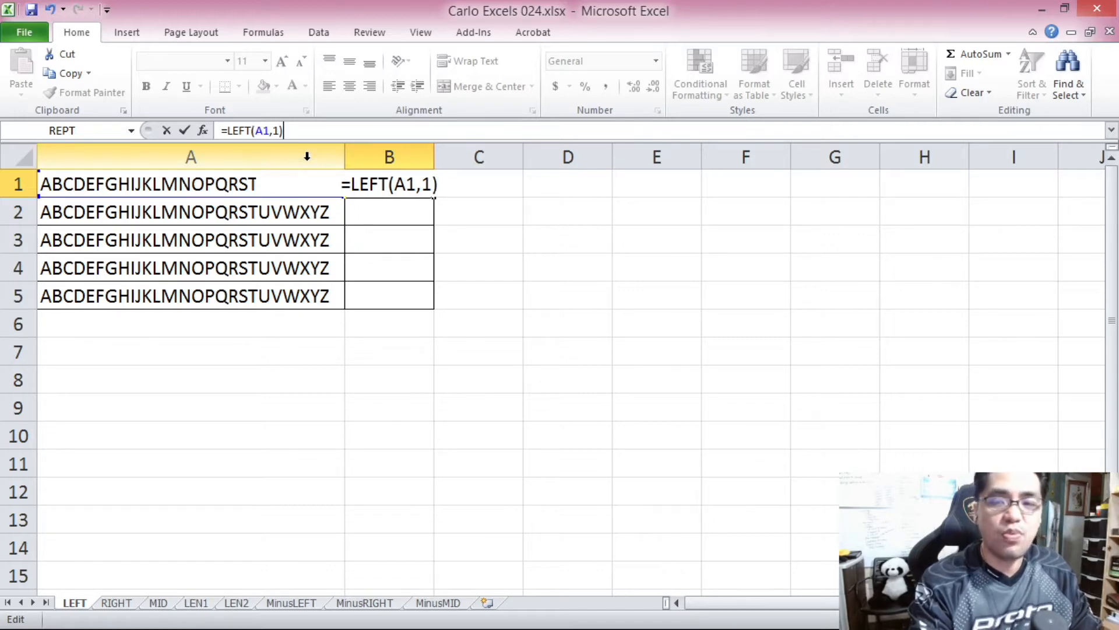
{"action": "key", "text": "Return"}
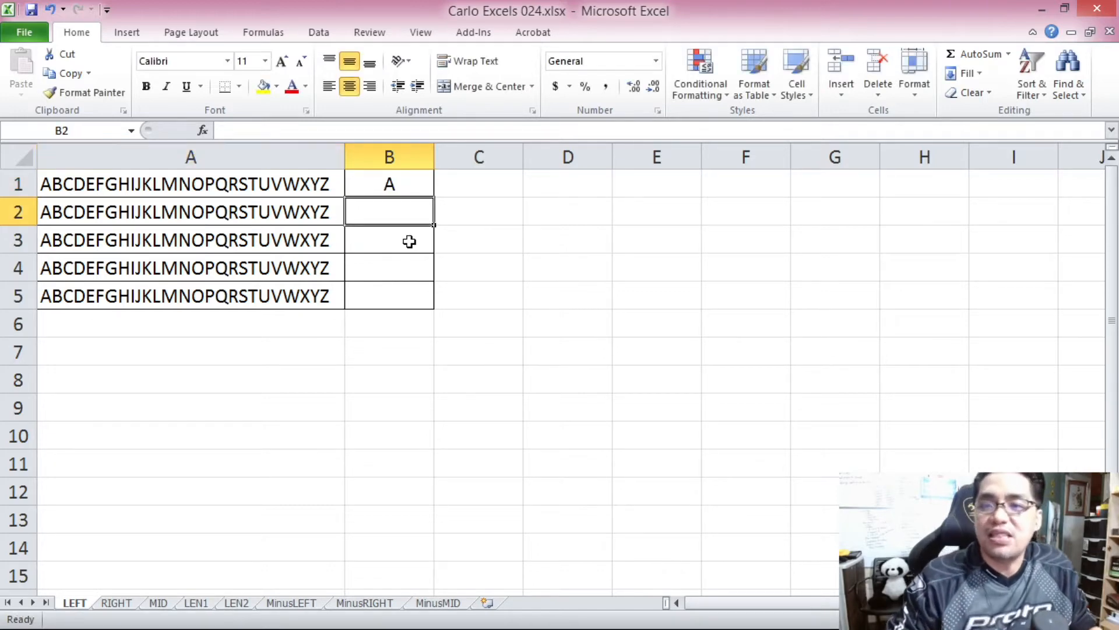
Review the text reference and character-count arguments of the LEFT formula in cell B1, keeping the formula as it is.
{"action": "left_click", "coordinate": [411, 188]}
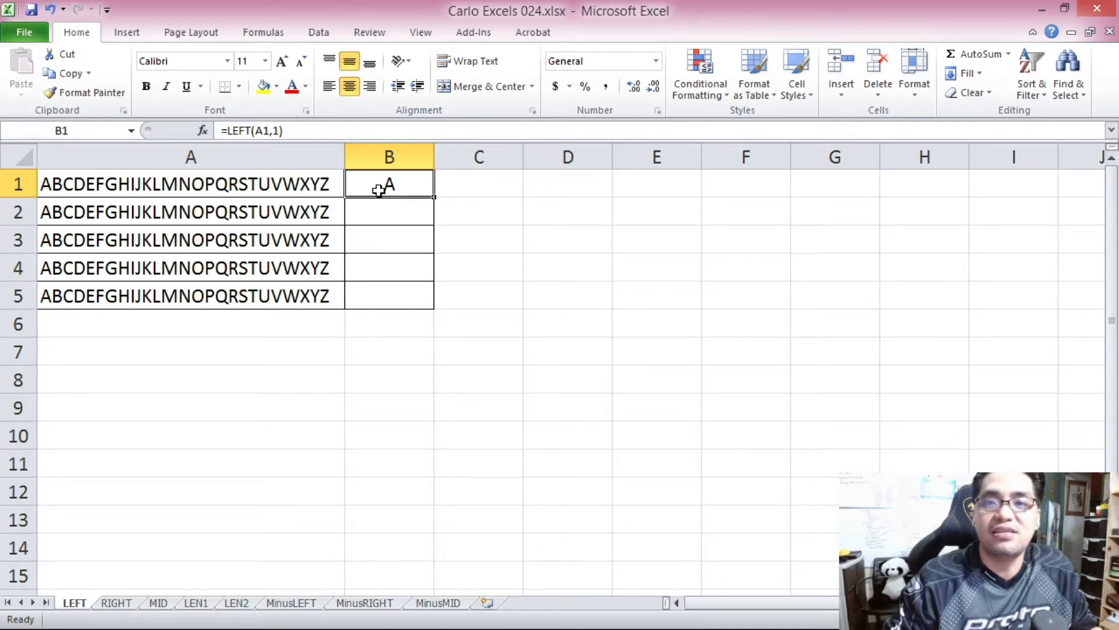
{"action": "double_click", "coordinate": [262, 130]}
{"action": "double_click", "coordinate": [276, 131]}
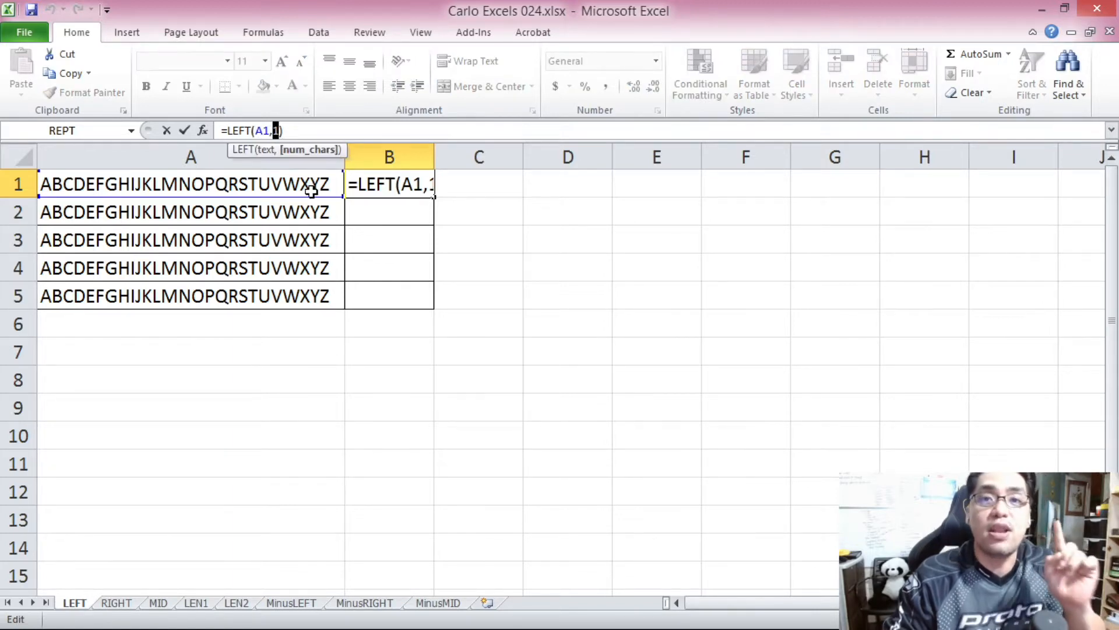
{"action": "key", "text": "ctrl+Return"}
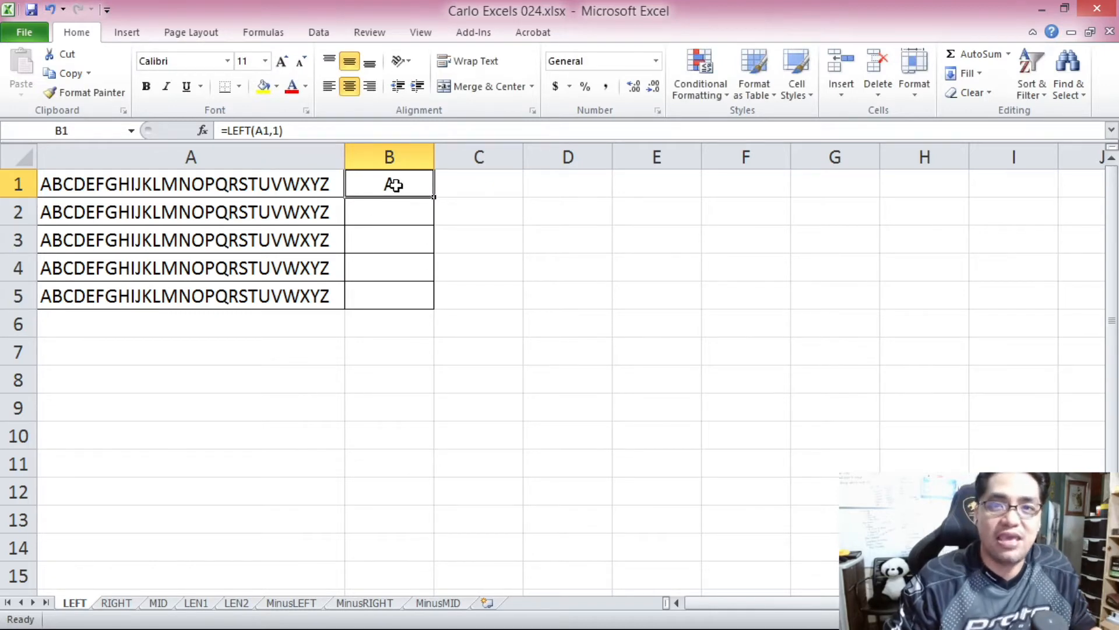
Enter the formula =LEFT(A2) in cell B2, omitting the optional character count.
{"action": "left_click", "coordinate": [370, 218]}
{"action": "left_click", "coordinate": [311, 220]}
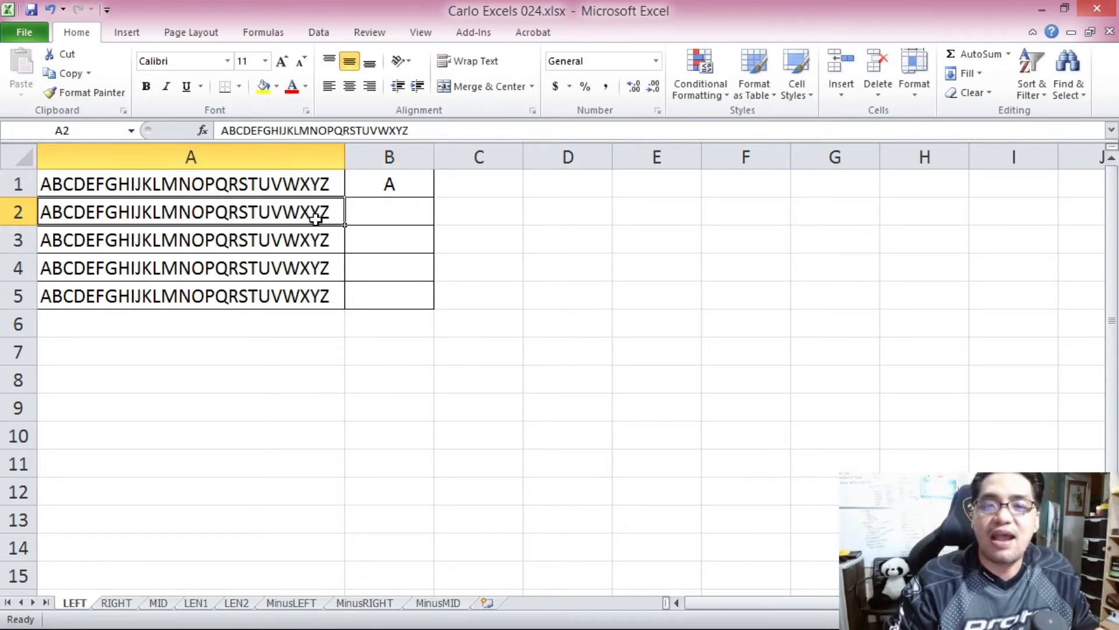
{"action": "left_click", "coordinate": [402, 220]}
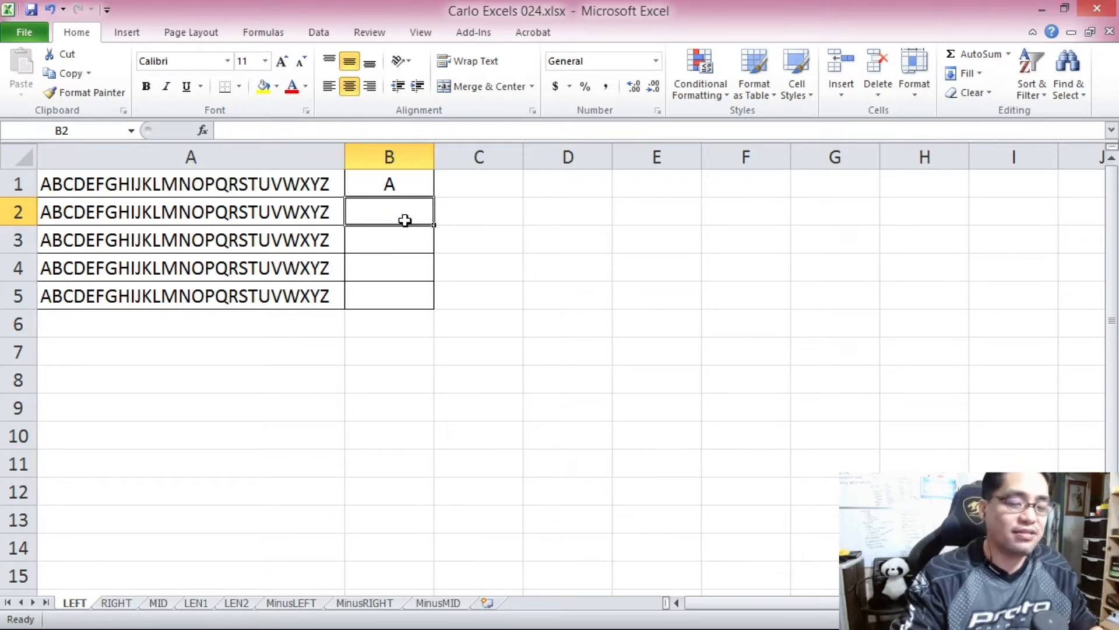
{"action": "type", "text": "="}
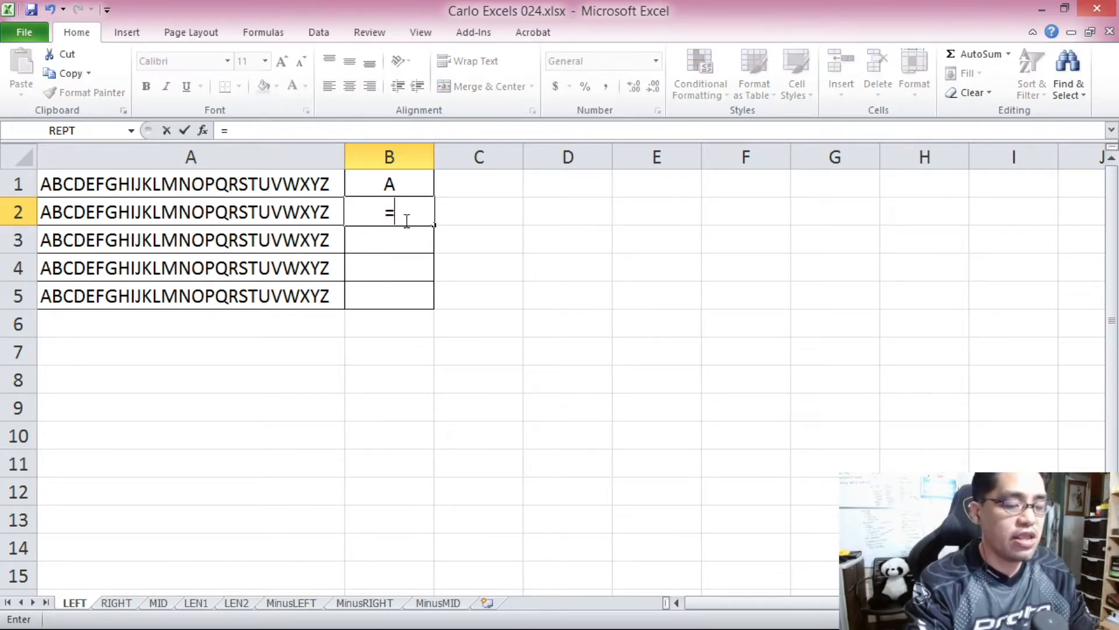
{"action": "type", "text": "LEFT("}
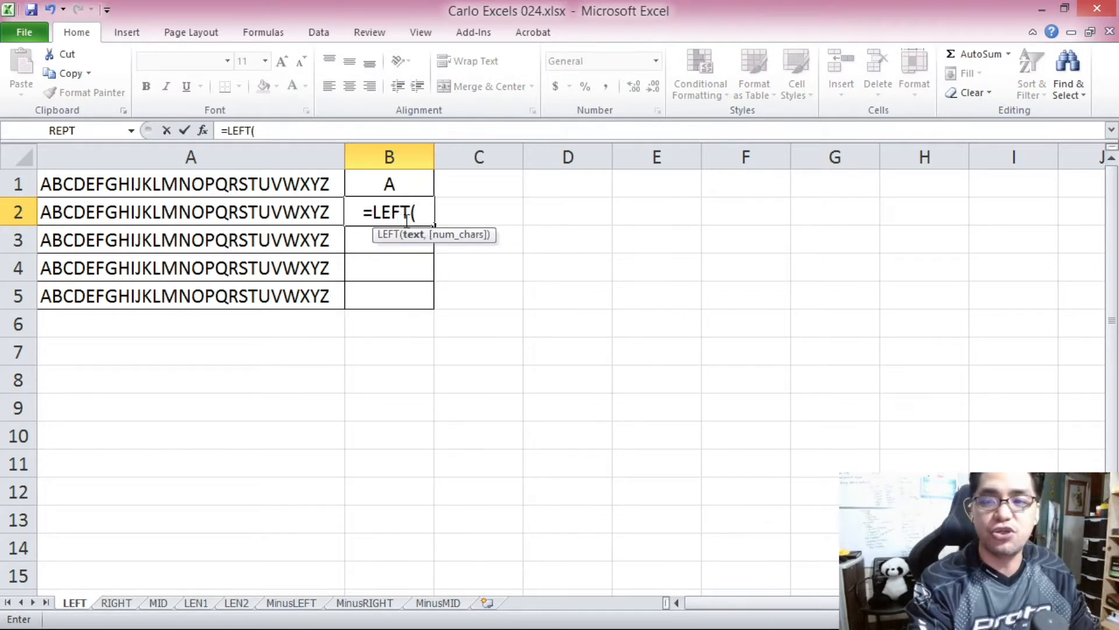
{"action": "left_click", "coordinate": [315, 219]}
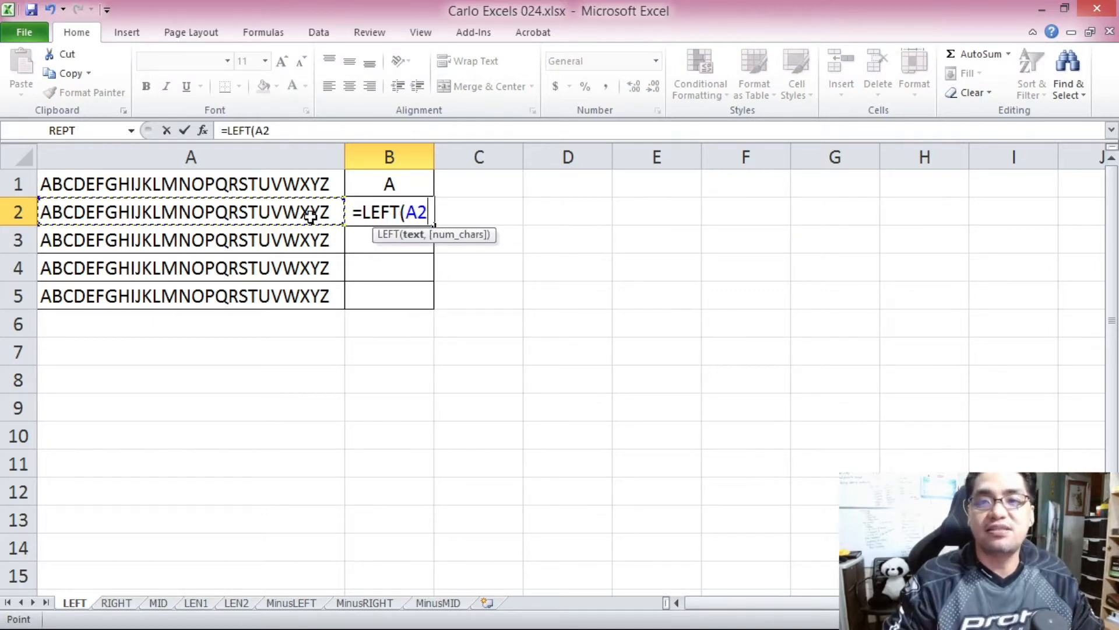
{"action": "type", "text": ")"}
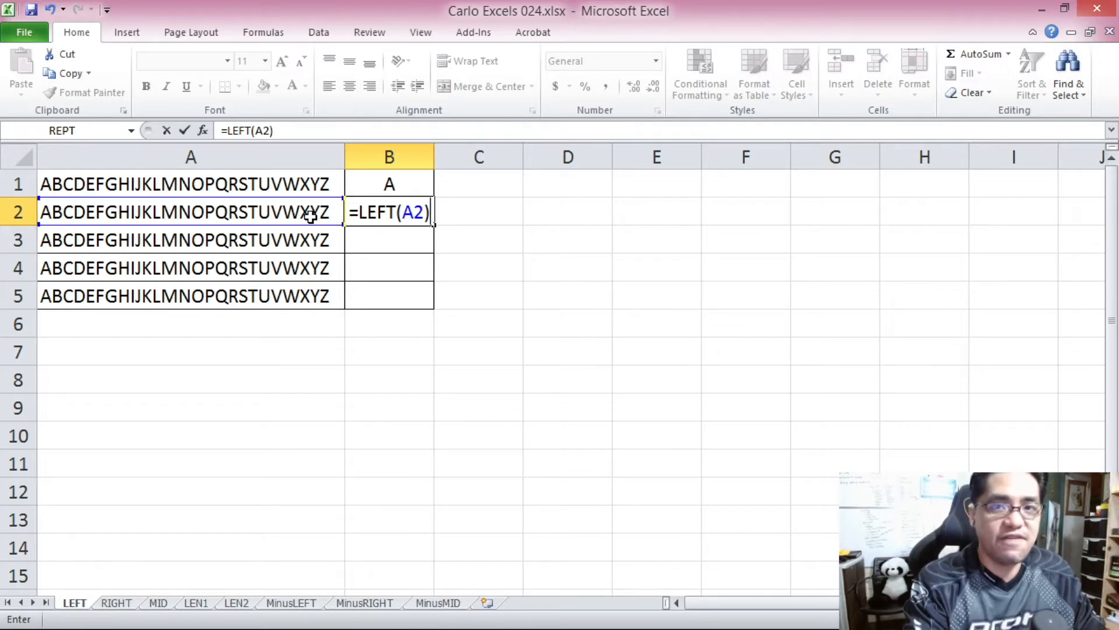
{"action": "key", "text": "Return"}
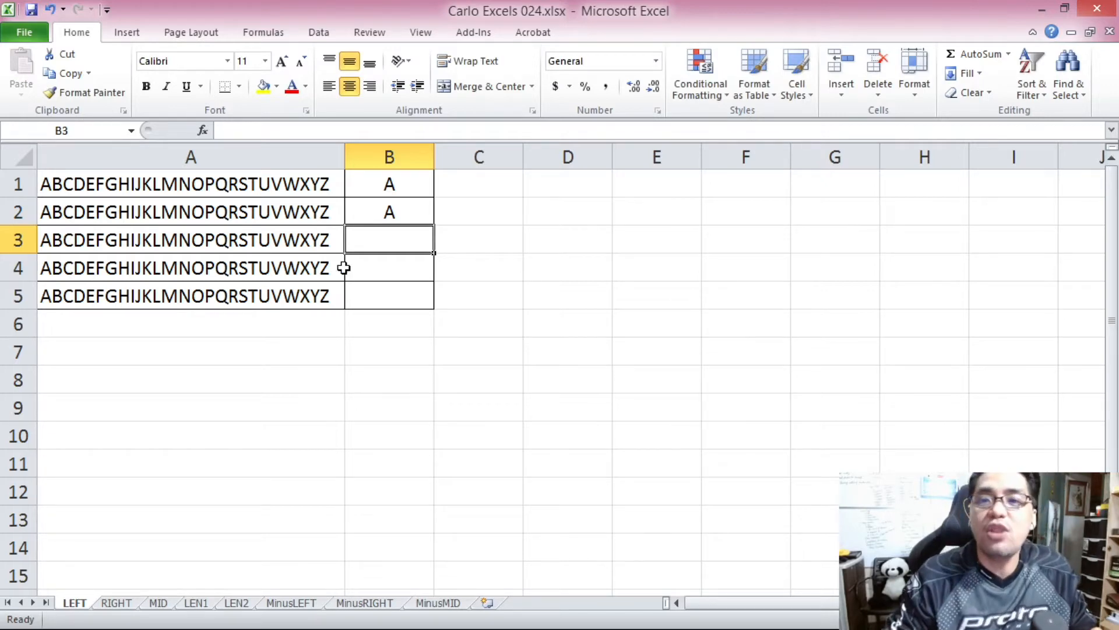
Enter the formula =LEFT(A3,3) in cell B3 to extract the first three characters of A3.
{"action": "left_click", "coordinate": [364, 212]}
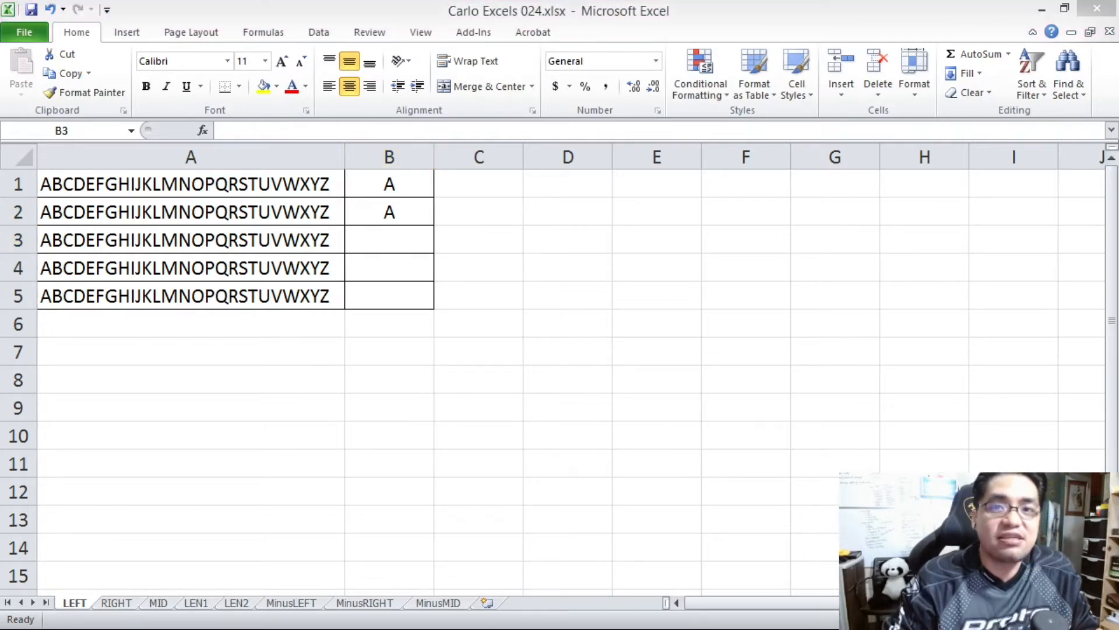
{"action": "left_click", "coordinate": [405, 241]}
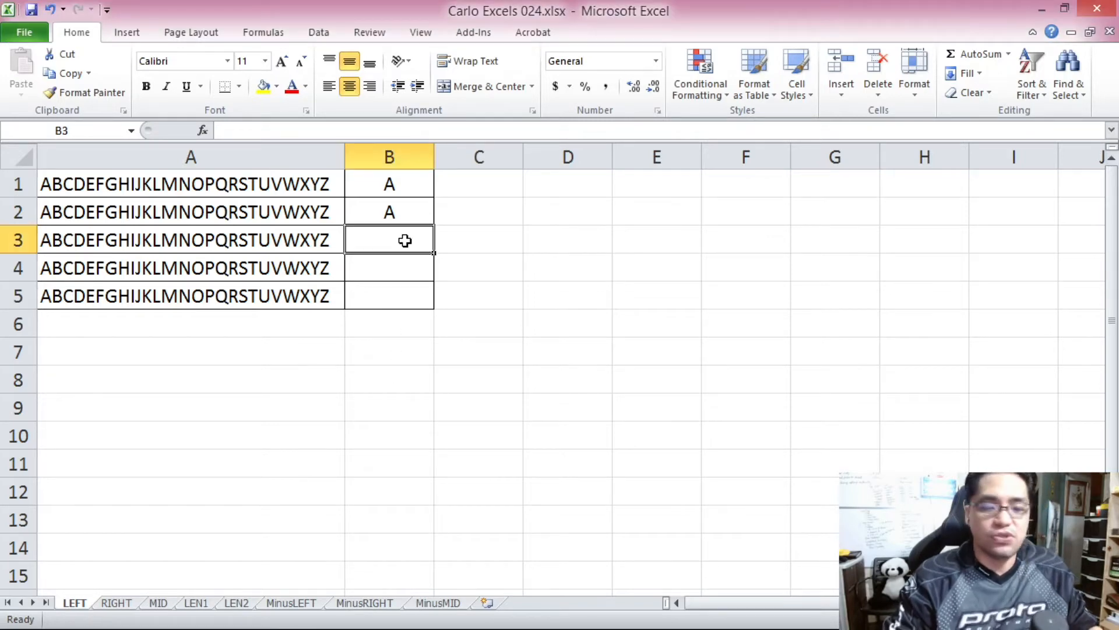
{"action": "type", "text": "=LEFT("}
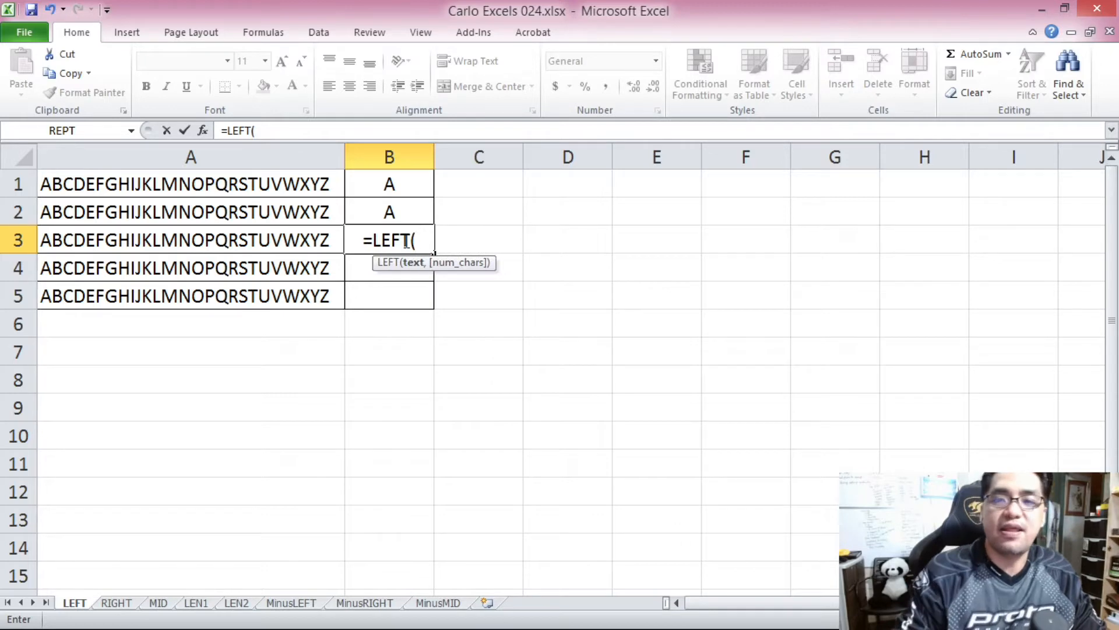
{"action": "left_click", "coordinate": [314, 236]}
{"action": "type", "text": ","}
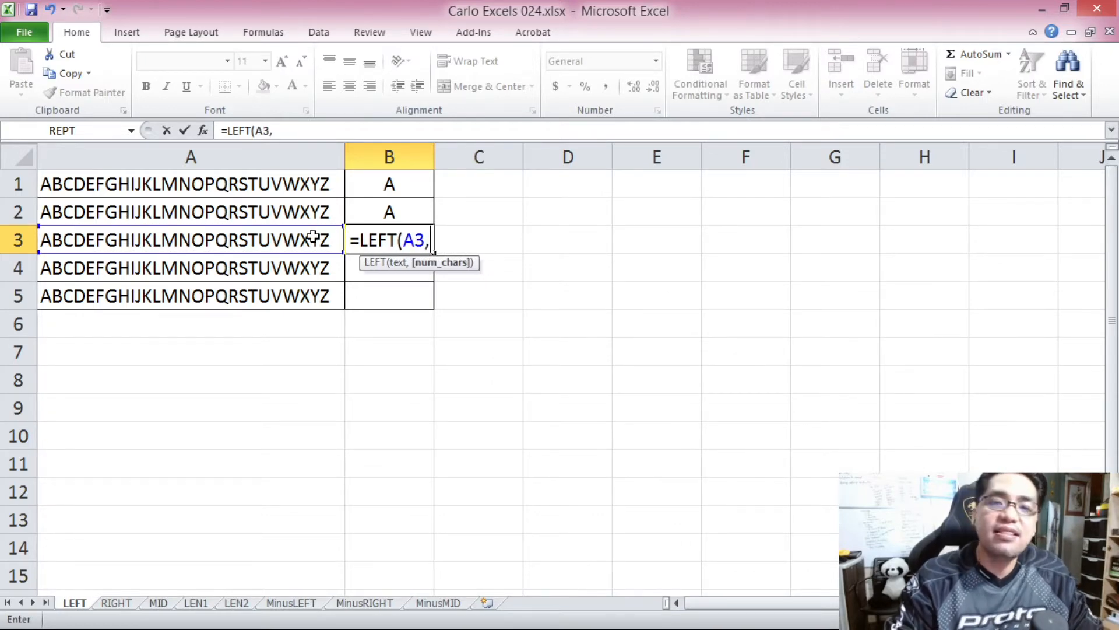
{"action": "type", "text": "3)"}
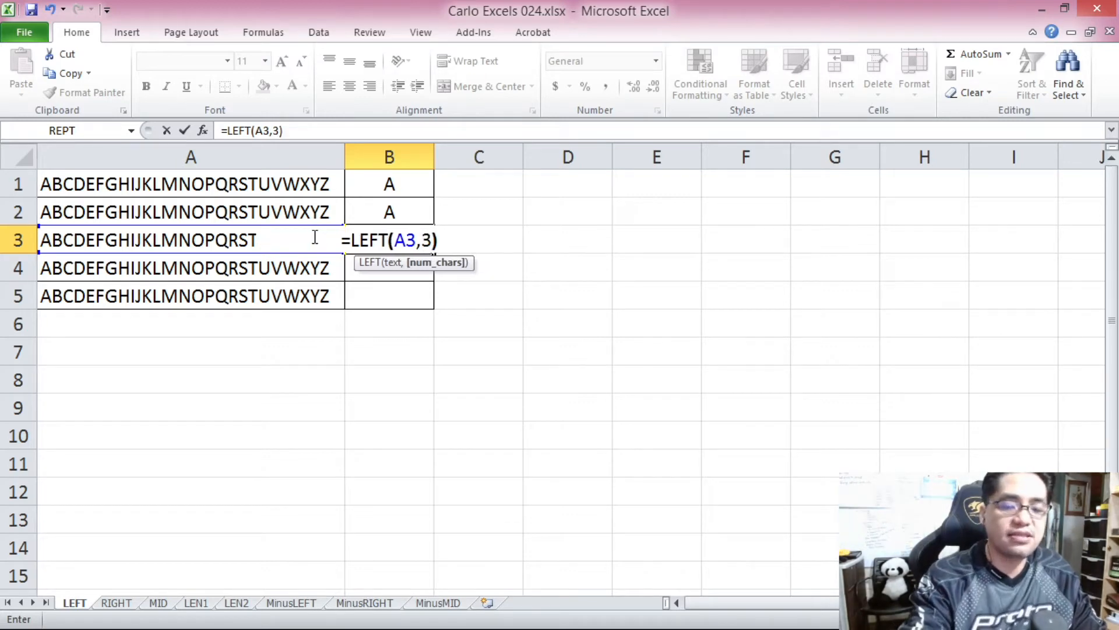
{"action": "key", "text": "Return"}
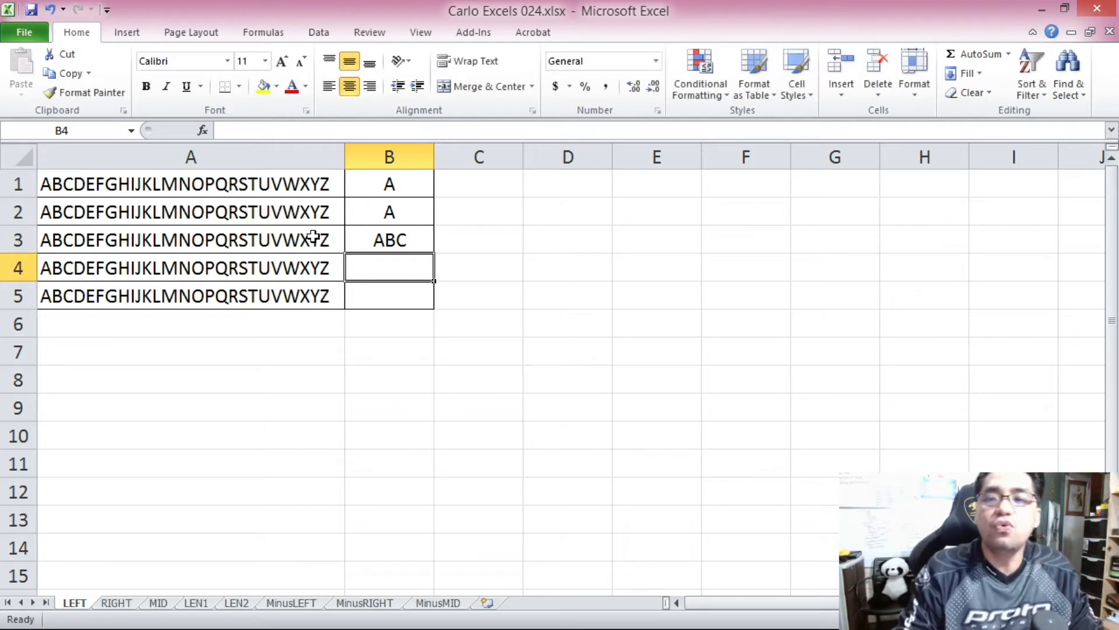
Enter the formula =LEFT(A4,4) in cell B4 to extract the first four characters of A4.
{"action": "left_click", "coordinate": [394, 240]}
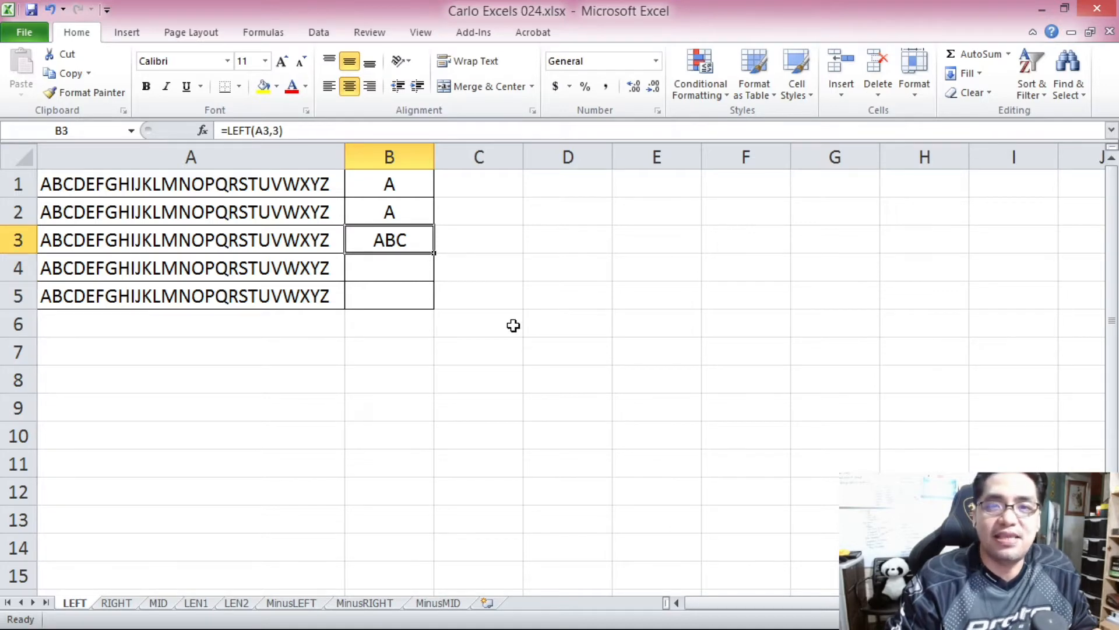
{"action": "key", "text": "Down"}
{"action": "type", "text": "=LEFT("}
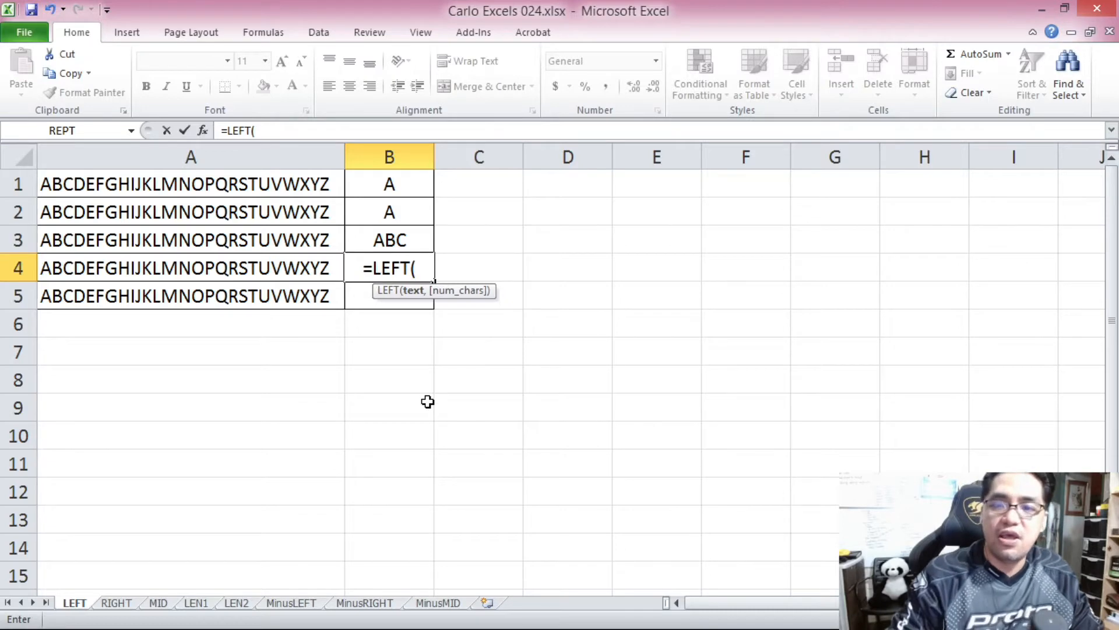
{"action": "left_click", "coordinate": [293, 268]}
{"action": "type", "text": ",4)"}
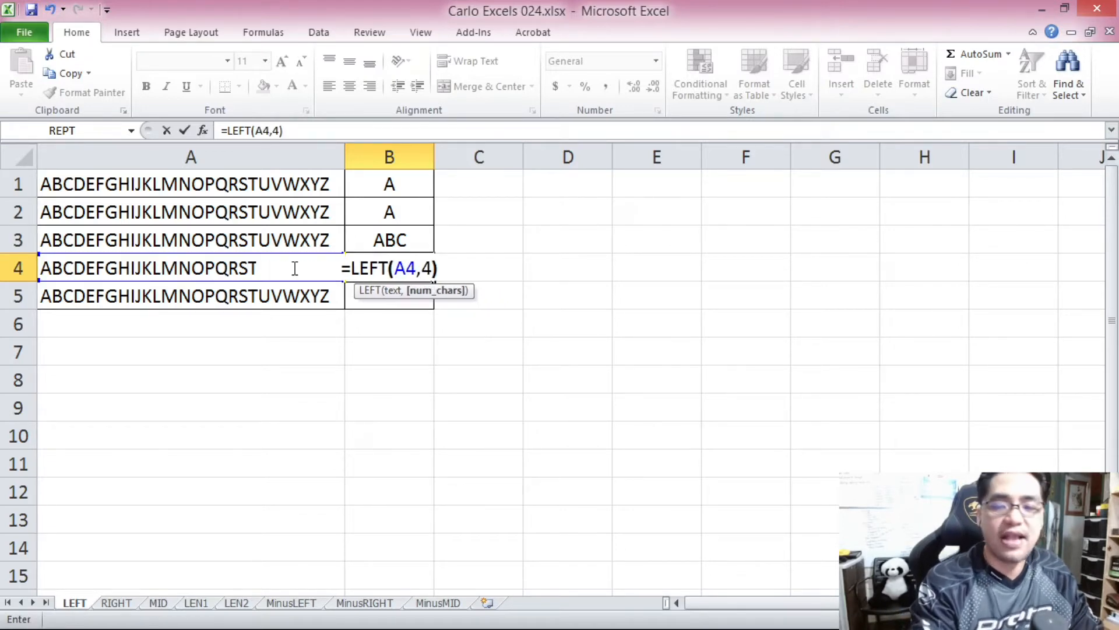
{"action": "key", "text": "Return"}
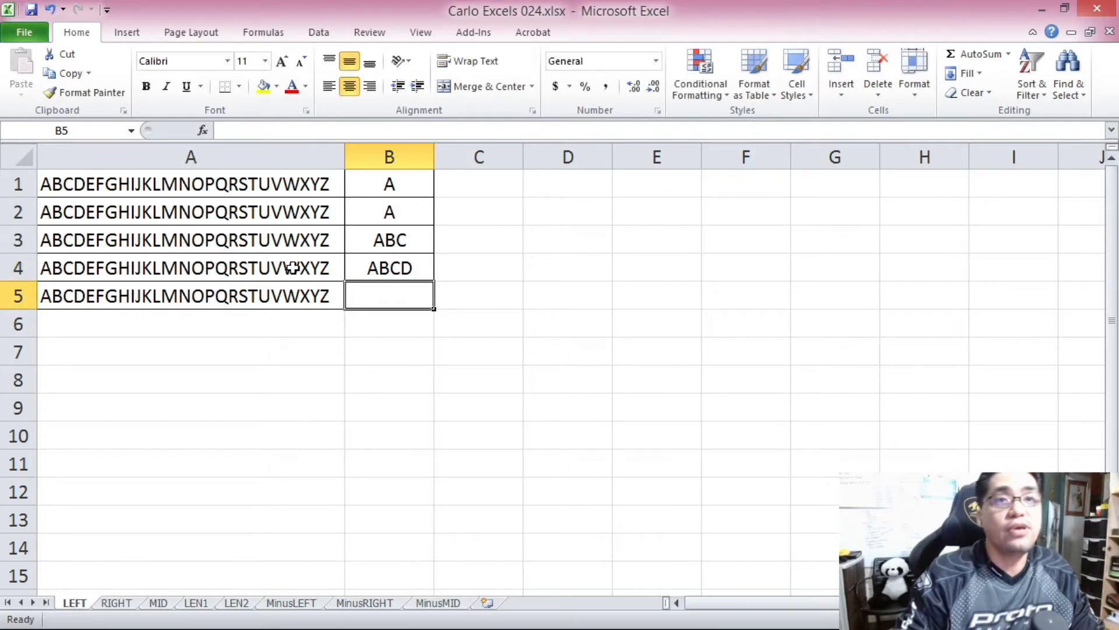
Enter the formula =LEFT(A5,5) in cell B5 to extract the first five characters of A5.
{"action": "type", "text": "=LE"}
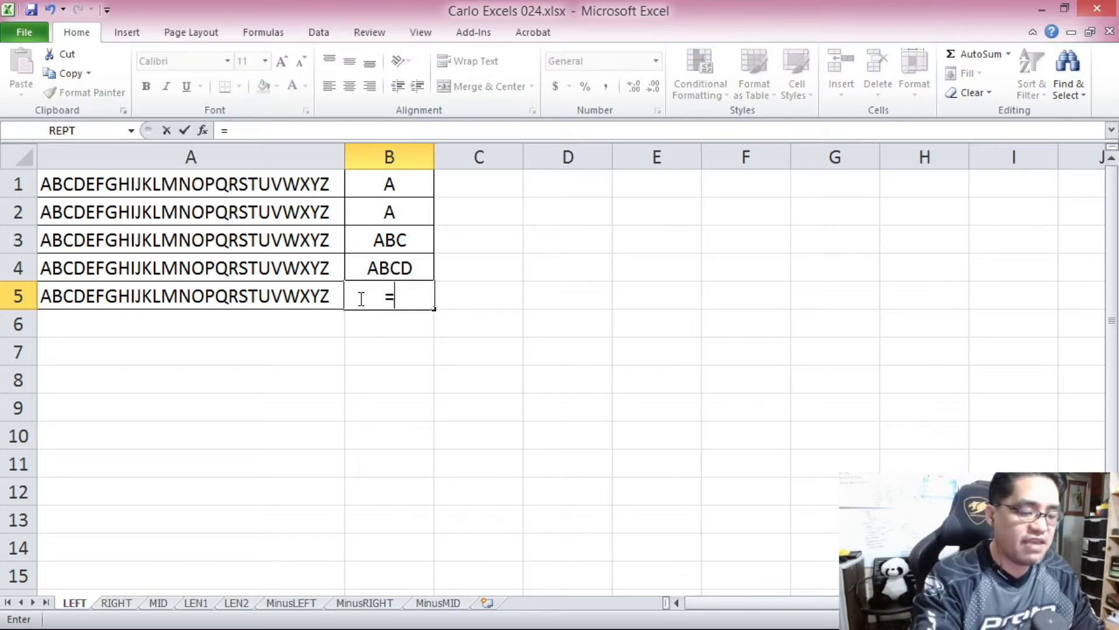
{"action": "key", "text": "Tab"}
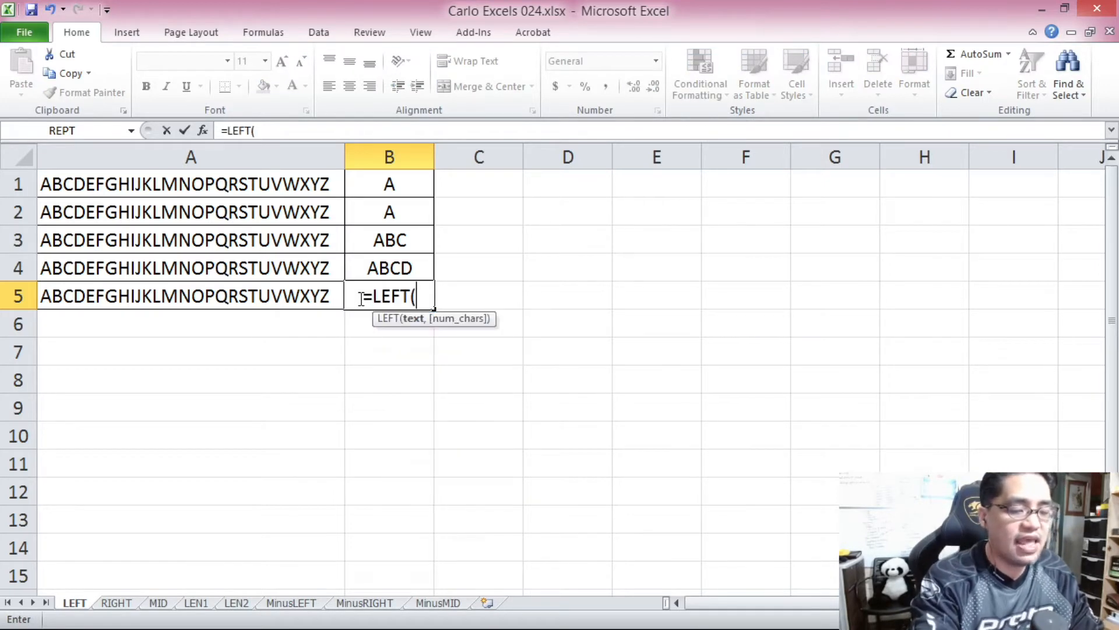
{"action": "left_click", "coordinate": [322, 296]}
{"action": "type", "text": ",5"}
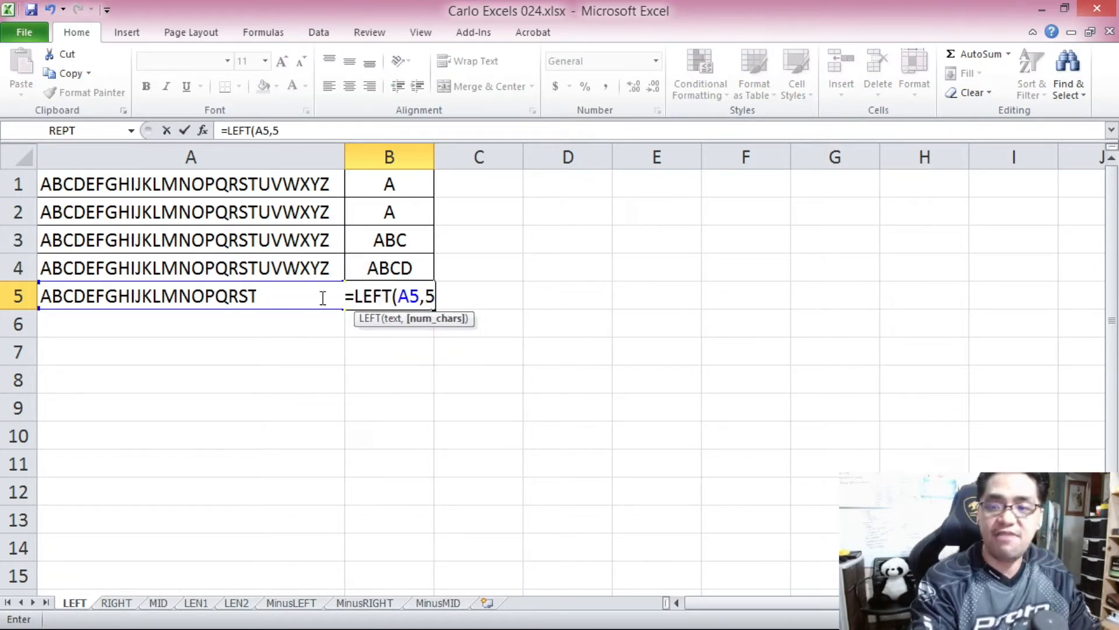
{"action": "type", "text": ")"}
{"action": "key", "text": "Return"}
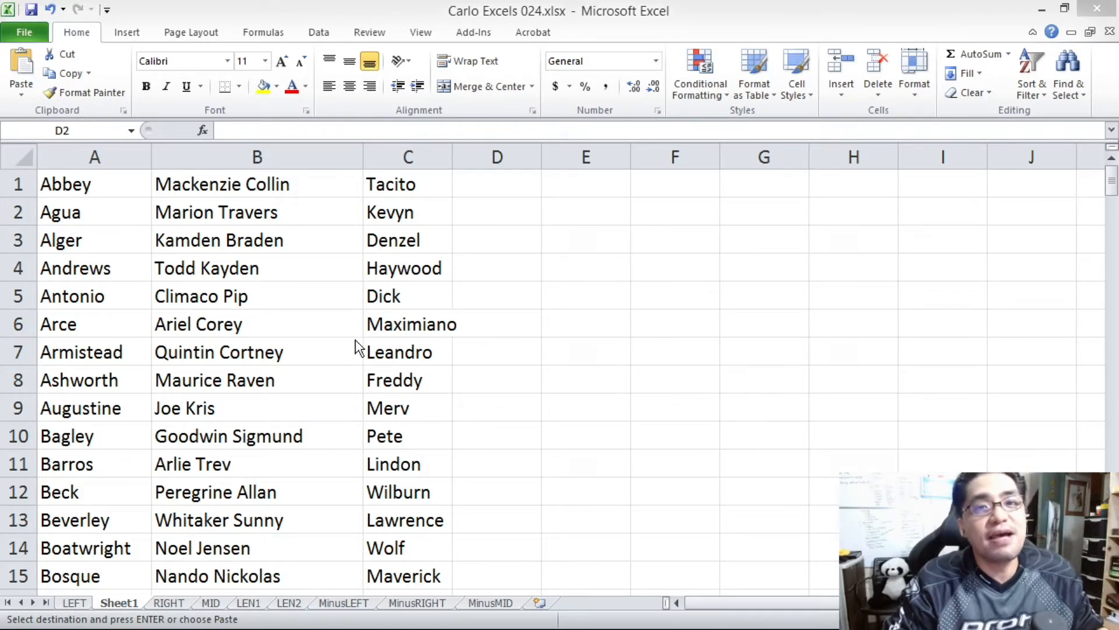
Examine the name parts listed in columns A, B and C of Sheet1, one column at a time.
{"action": "left_click", "coordinate": [314, 294]}
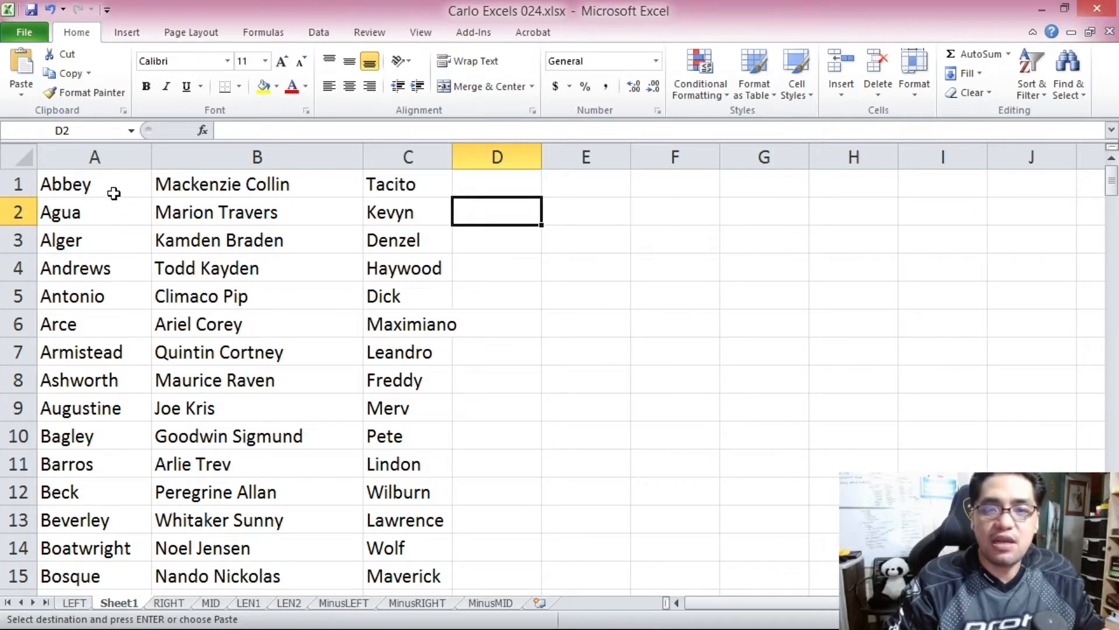
{"action": "left_click", "coordinate": [108, 158]}
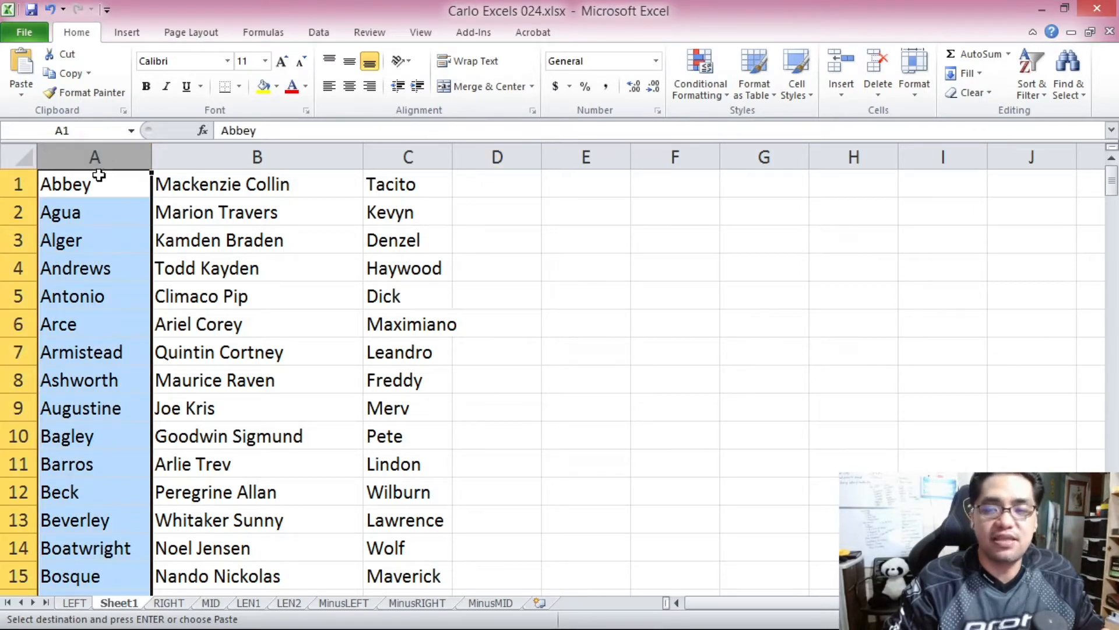
{"action": "left_click", "coordinate": [212, 159]}
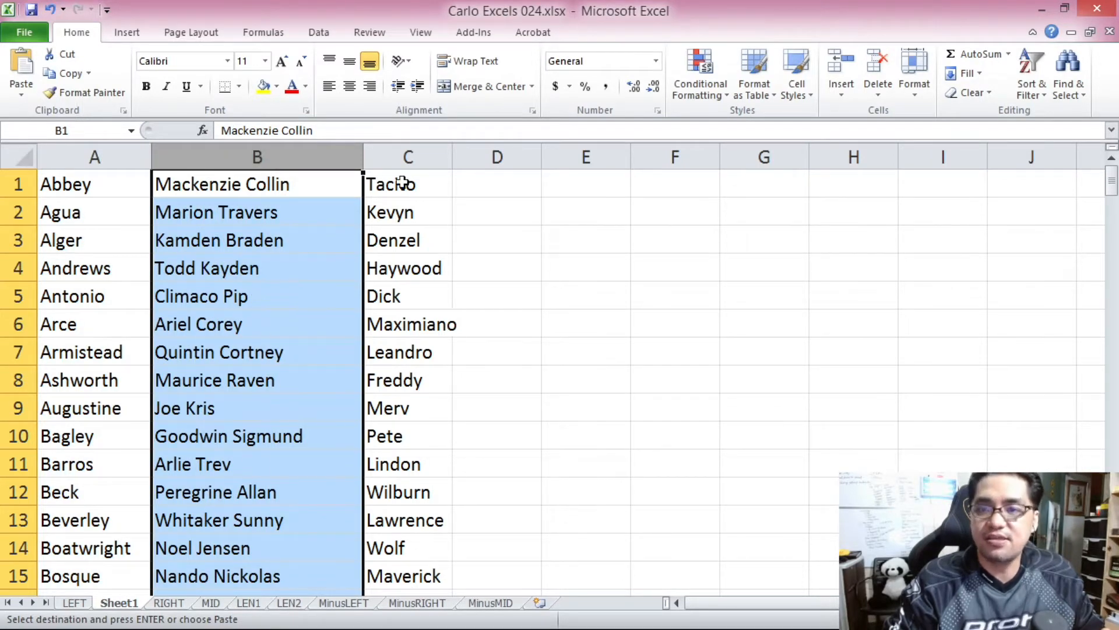
{"action": "left_click", "coordinate": [410, 157]}
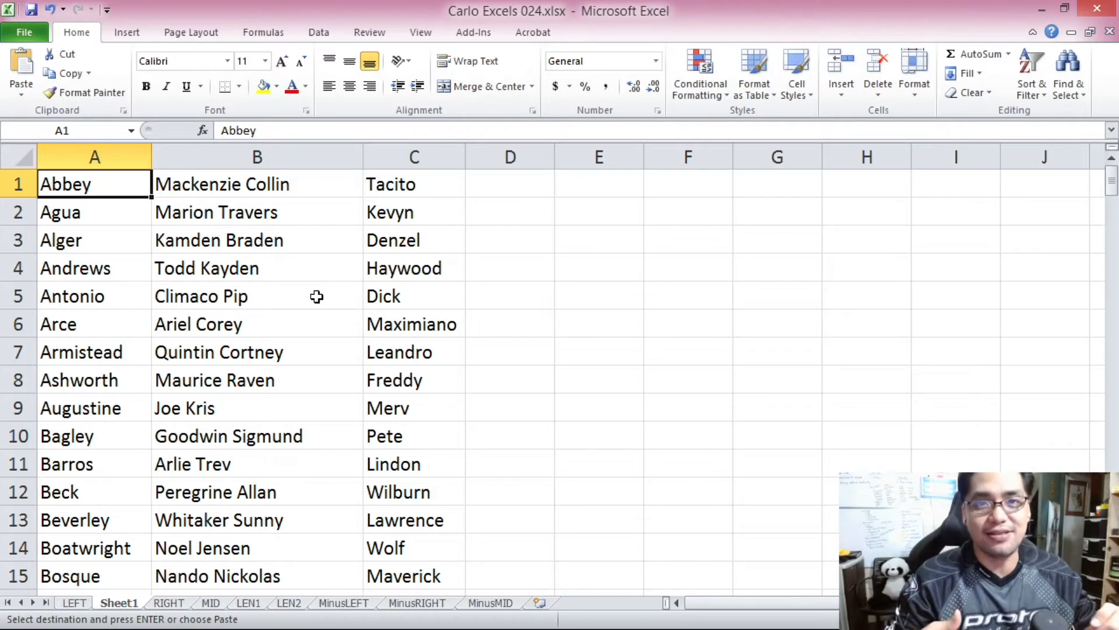
Start the formula =B1&" "&C1 in cell D1 to join the names in B1 and C1 with a space.
{"action": "left_click", "coordinate": [505, 190]}
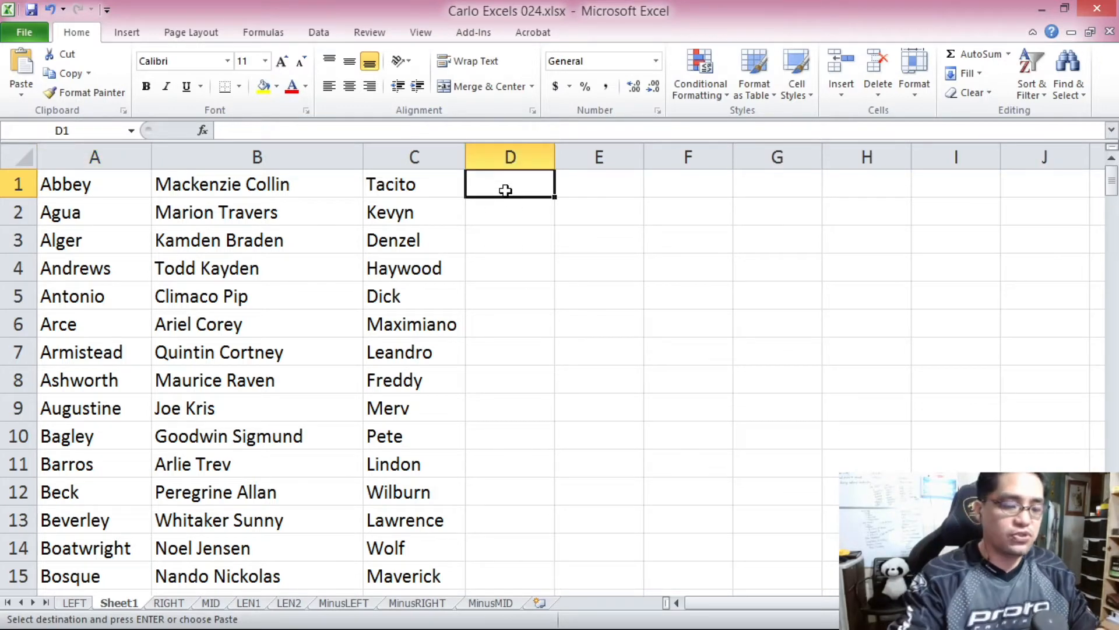
{"action": "type", "text": "="}
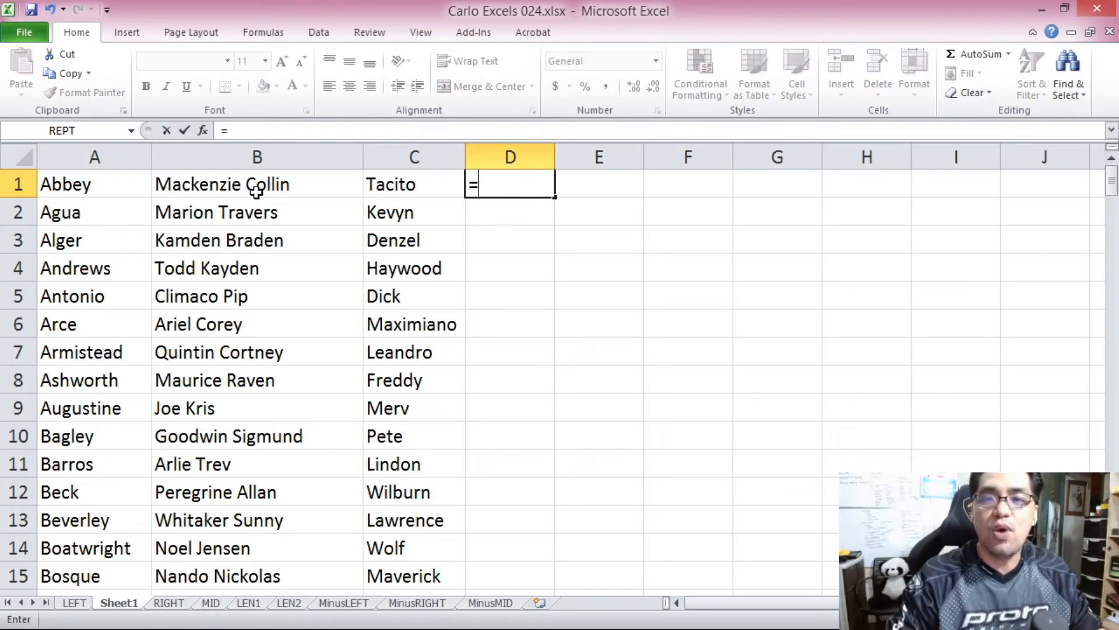
{"action": "left_click", "coordinate": [250, 191]}
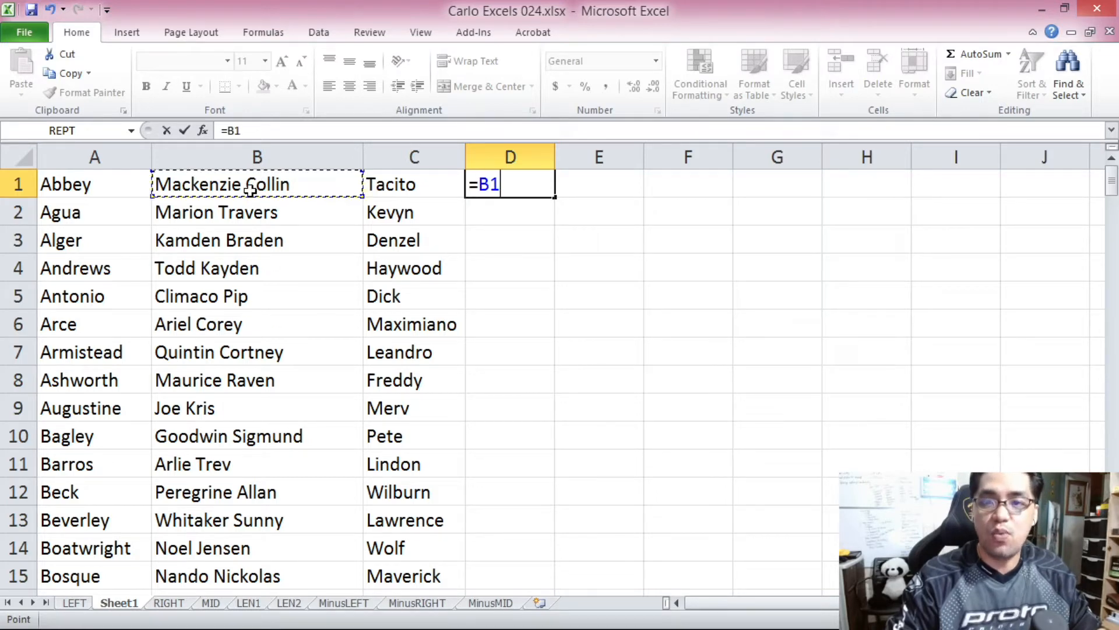
{"action": "type", "text": "&"}
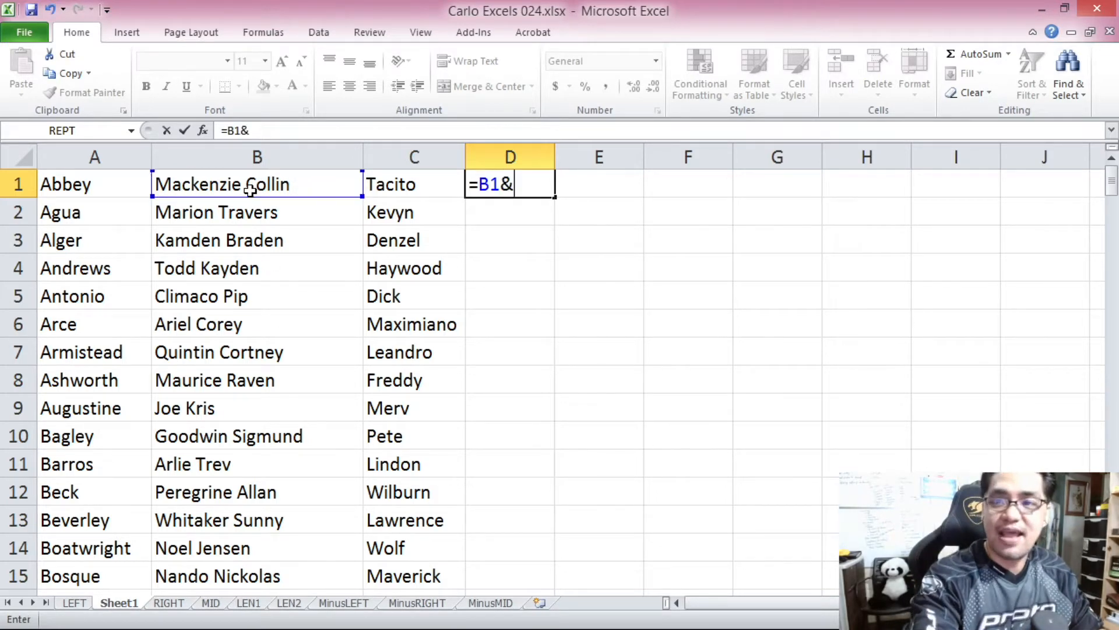
{"action": "type", "text": "\""}
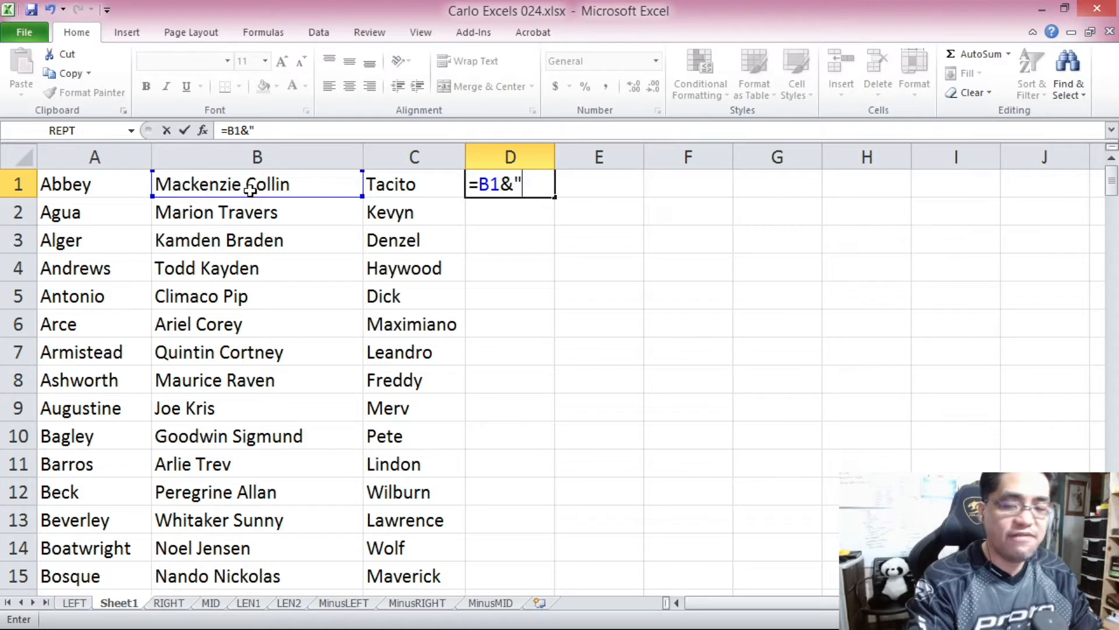
{"action": "type", "text": " \"&"}
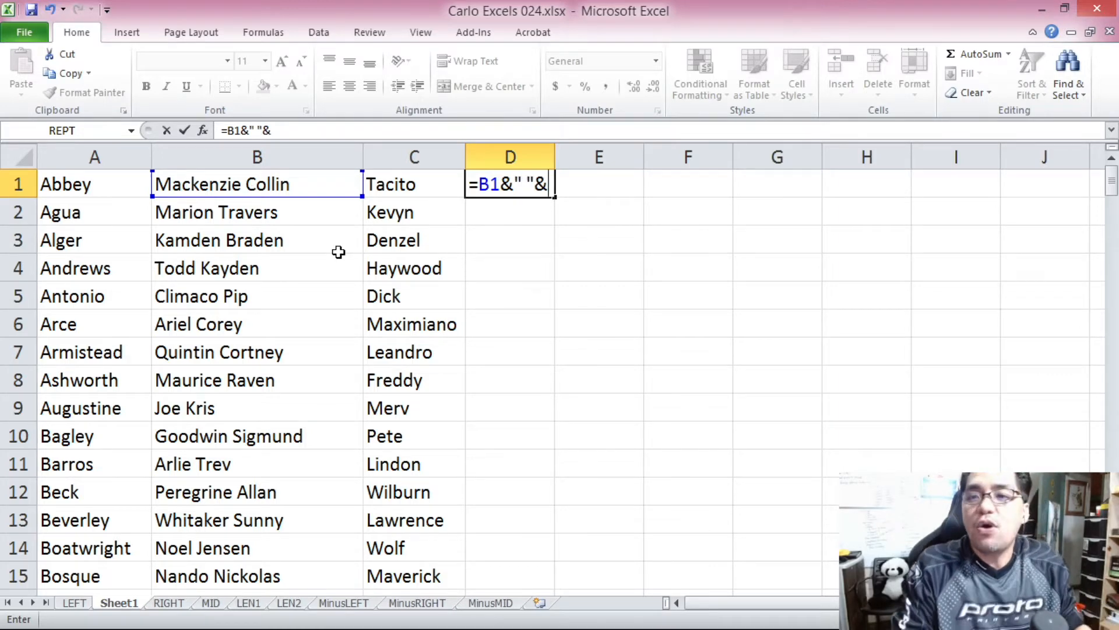
{"action": "left_click", "coordinate": [403, 188]}
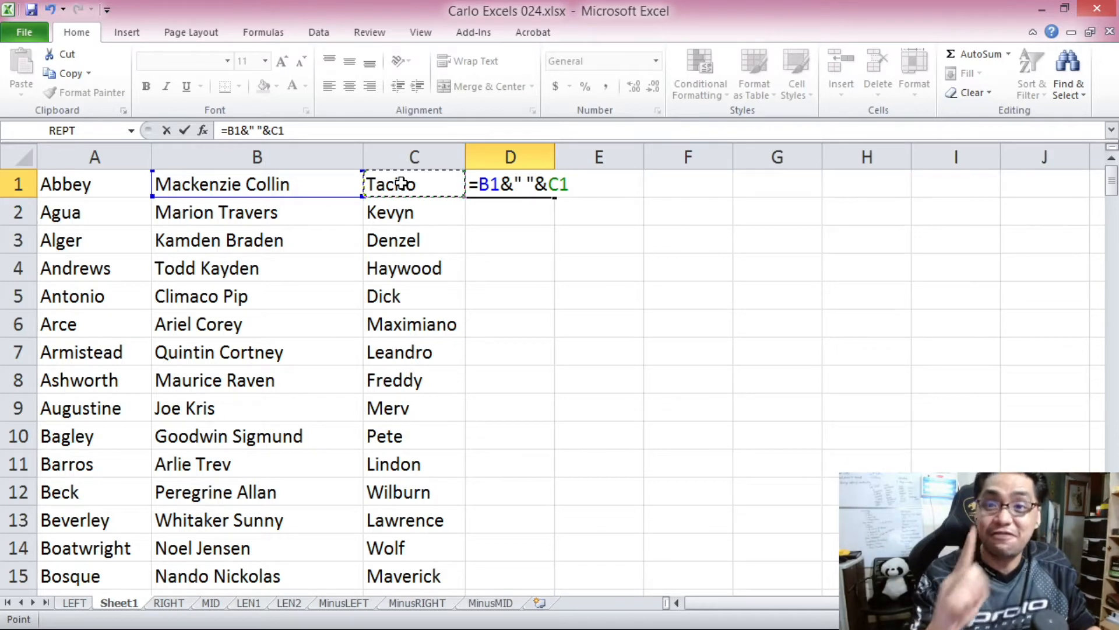
Replace the C1 reference in the D1 formula with LEFT(C1,1) to use only its first character.
{"action": "double_click", "coordinate": [275, 131]}
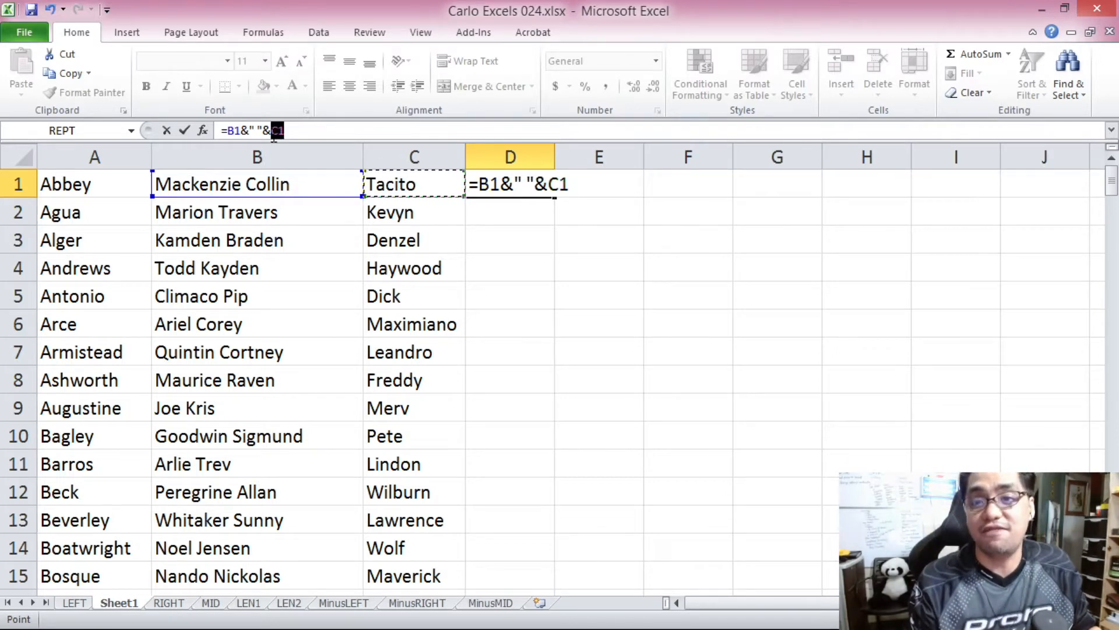
{"action": "key", "text": "BackSpace"}
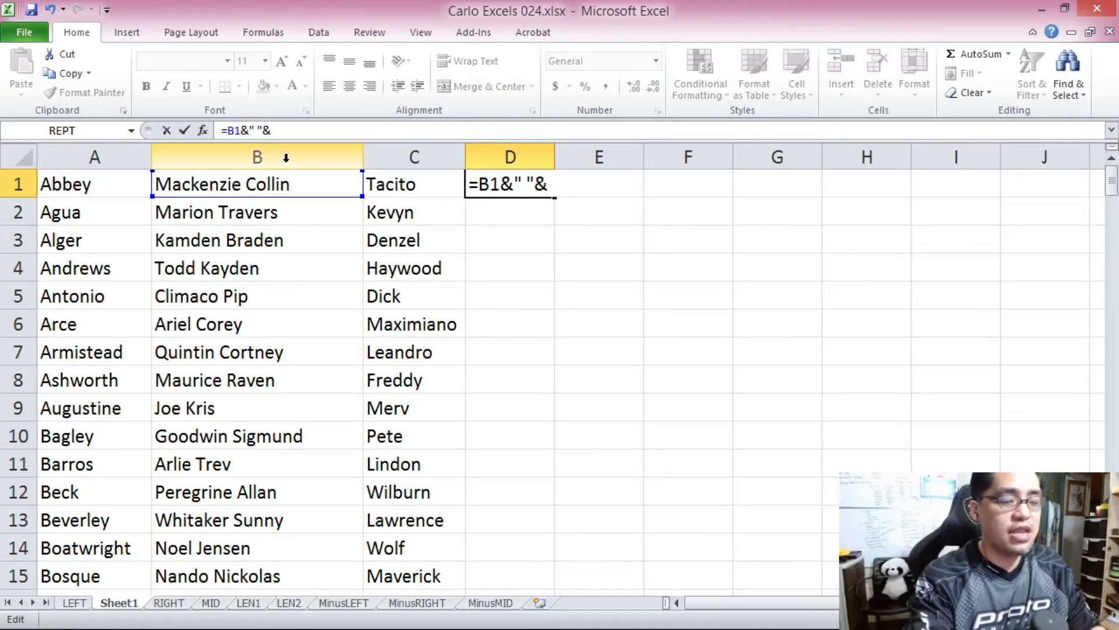
{"action": "type", "text": "LEFT"}
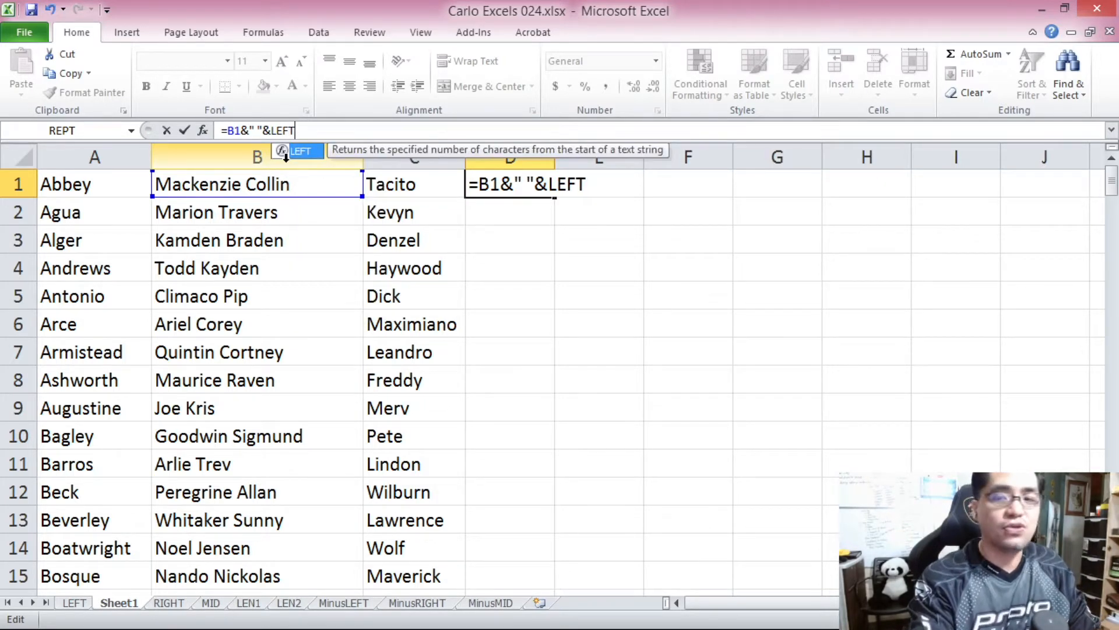
{"action": "type", "text": "("}
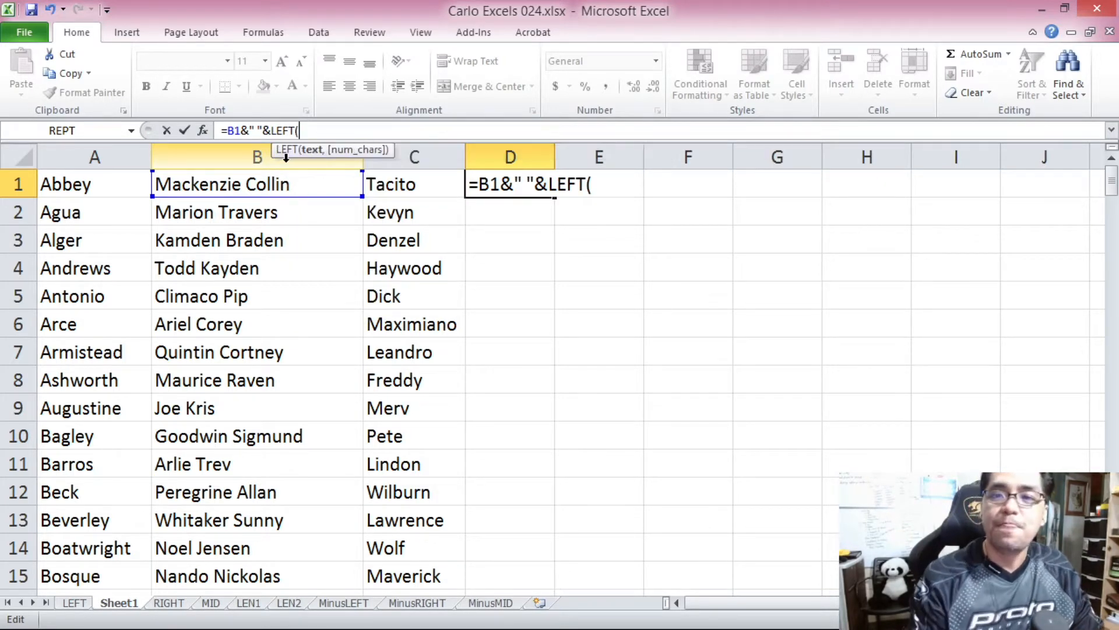
{"action": "left_click", "coordinate": [413, 185]}
{"action": "type", "text": ",1)"}
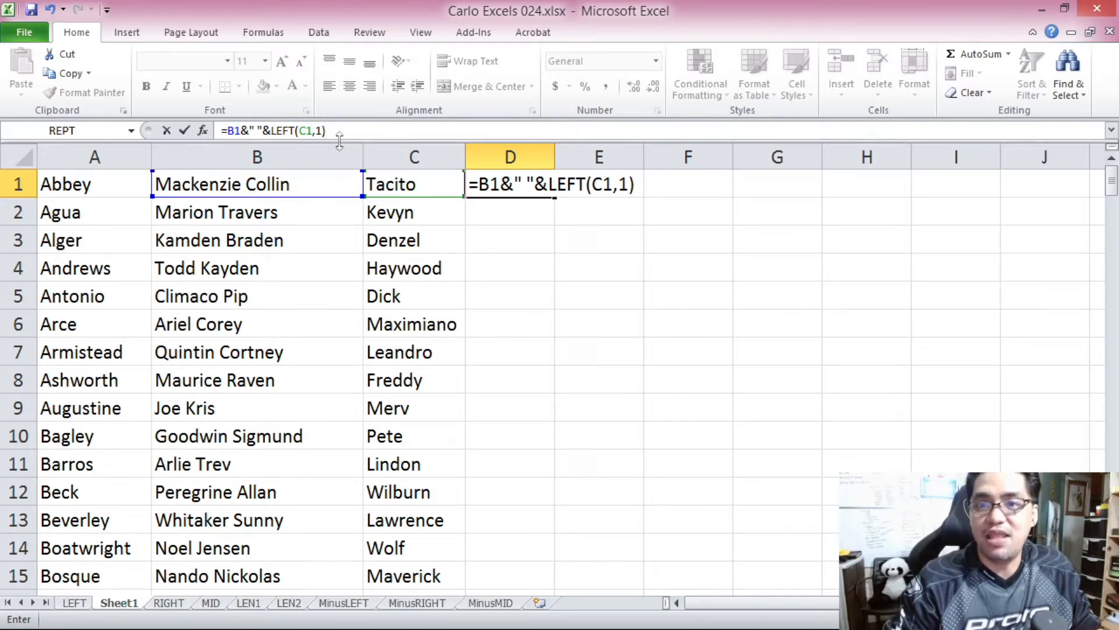
{"action": "left_click", "coordinate": [316, 130]}
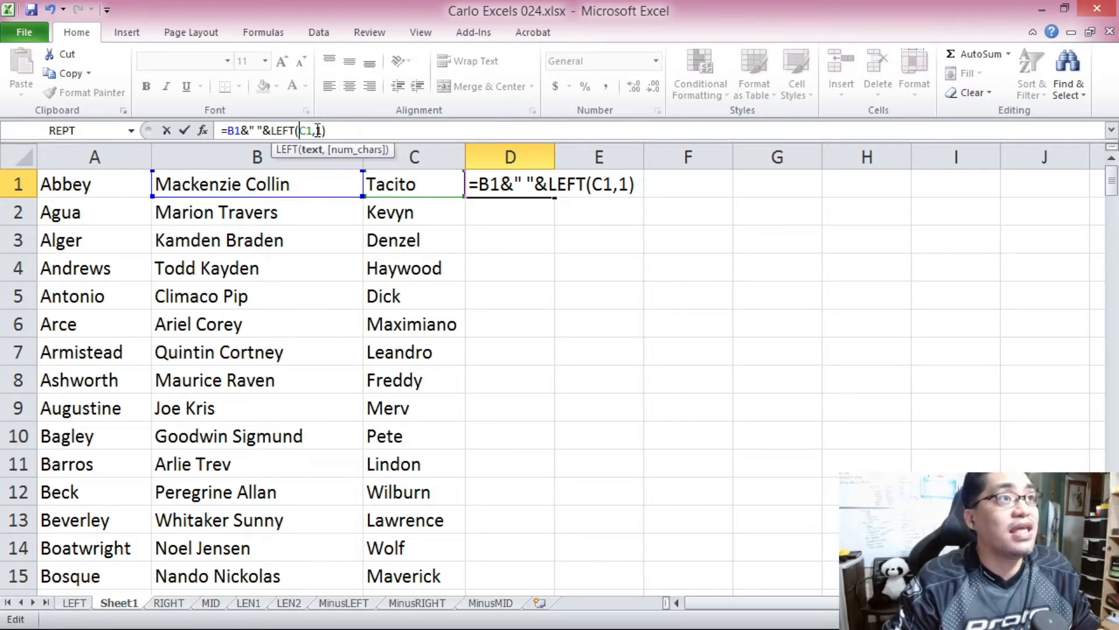
{"action": "left_click", "coordinate": [336, 128]}
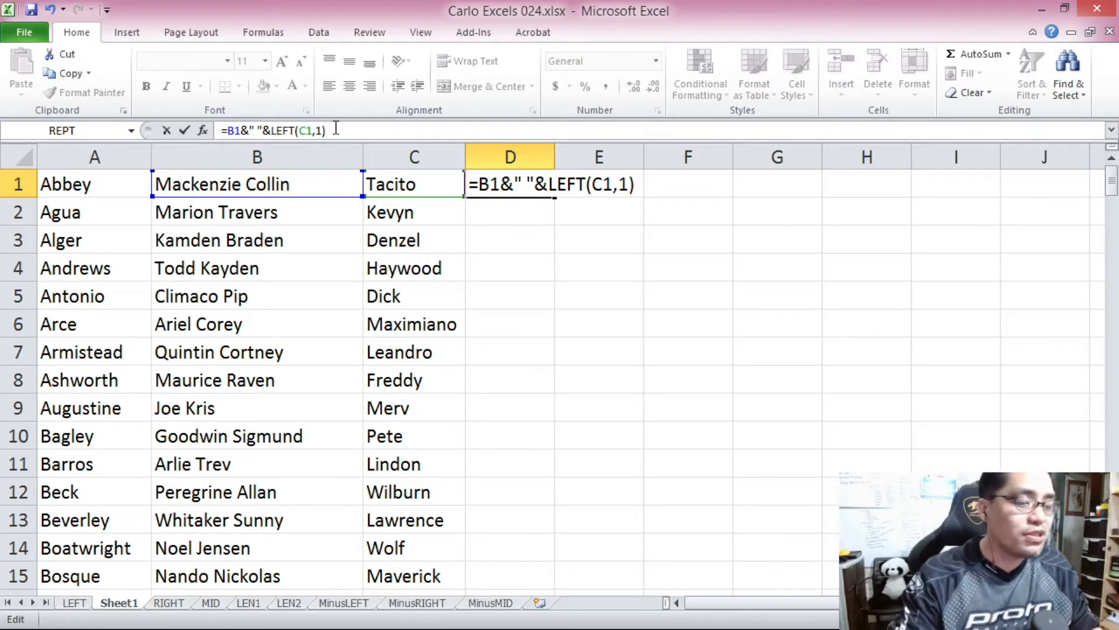
Append &". "&A1 to the D1 formula to add a period, a space and the last name, and complete the entry.
{"action": "type", "text": "&\""}
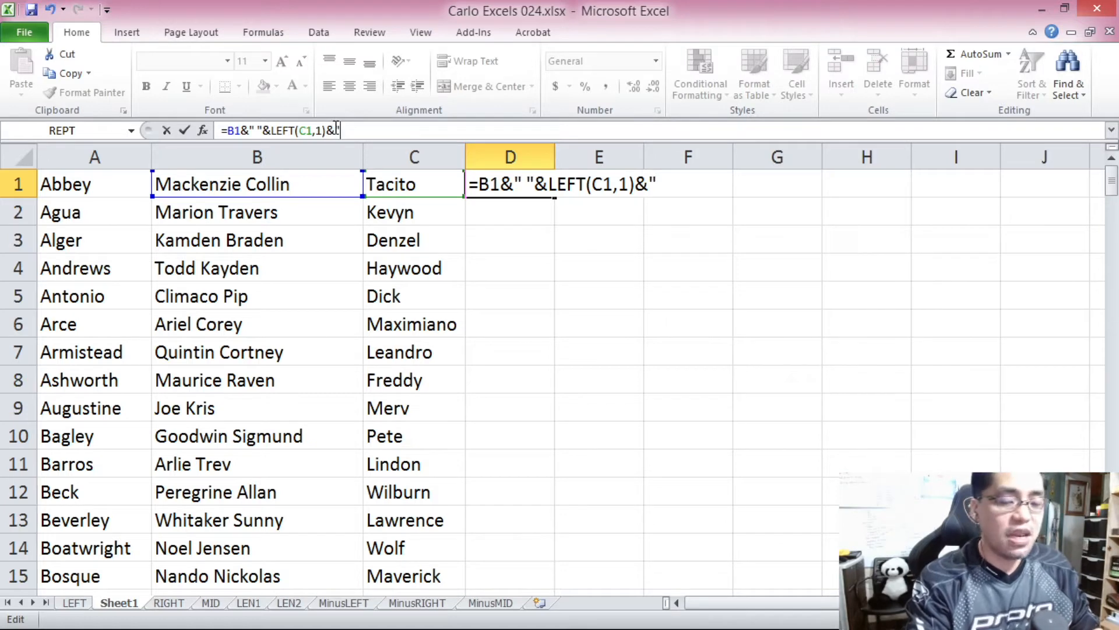
{"action": "type", "text": "."}
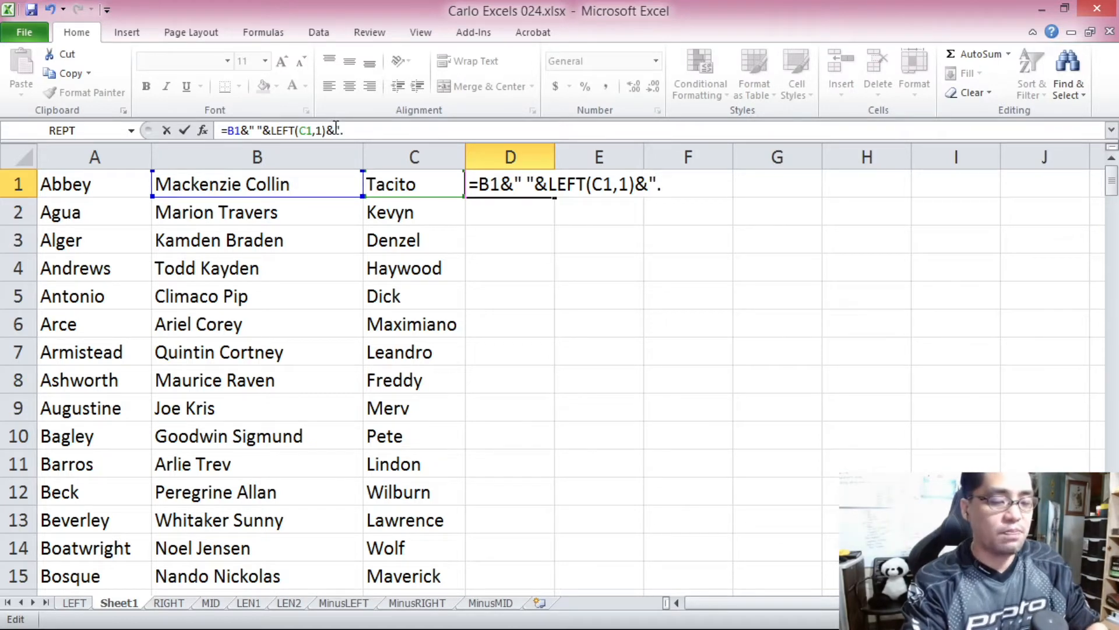
{"action": "type", "text": " \""}
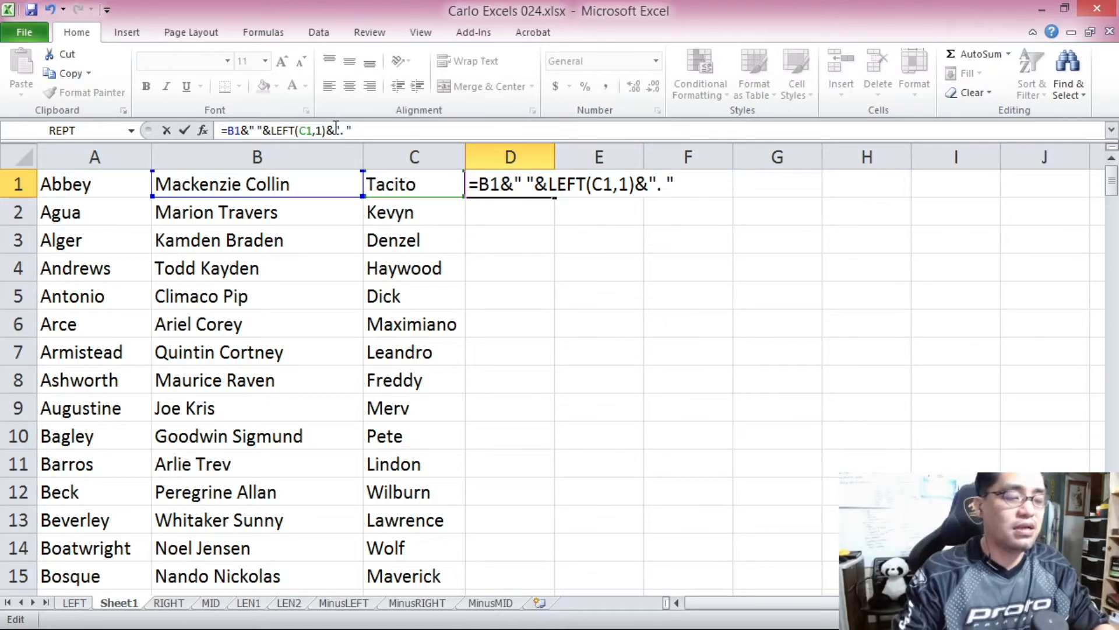
{"action": "type", "text": "&"}
{"action": "left_click", "coordinate": [142, 184]}
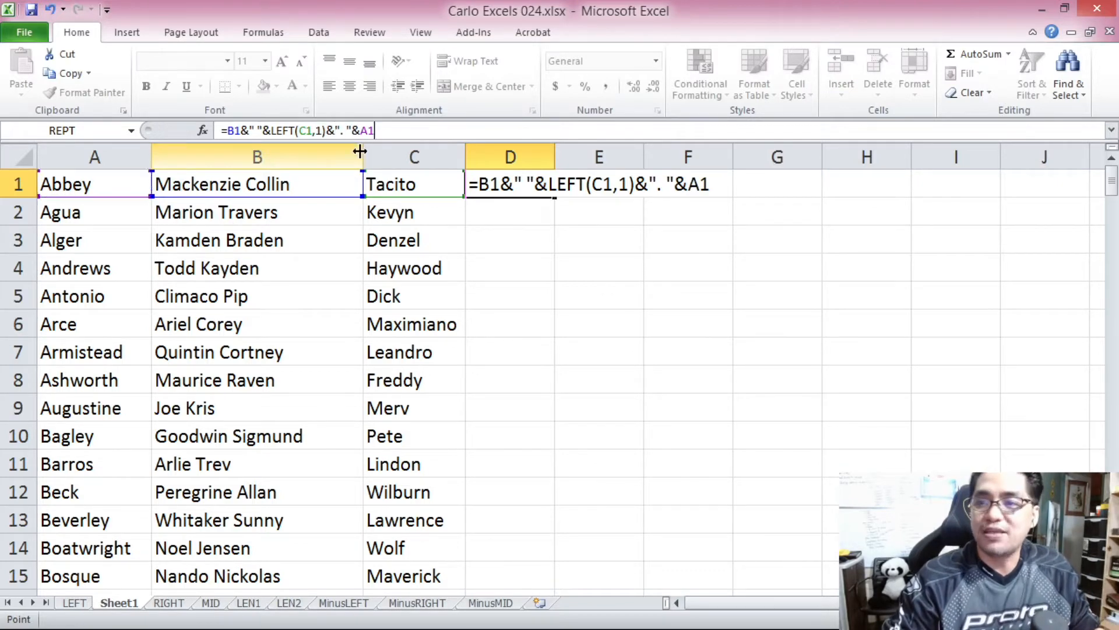
{"action": "key", "text": "Return"}
{"action": "left_click", "coordinate": [518, 189]}
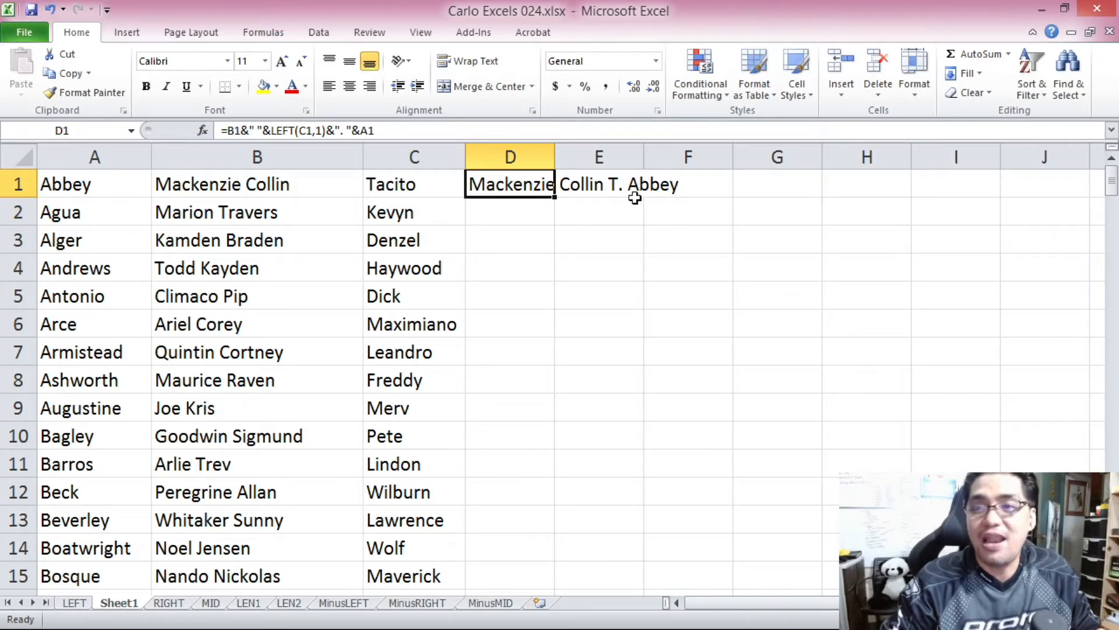
Copy the D1 formula down column D through row 200.
{"action": "key", "text": "ctrl+c"}
{"action": "left_click_drag", "start_coordinate": [1112, 185], "coordinate": [1111, 192]}
{"action": "left_click", "coordinate": [493, 574], "text": "shift"}
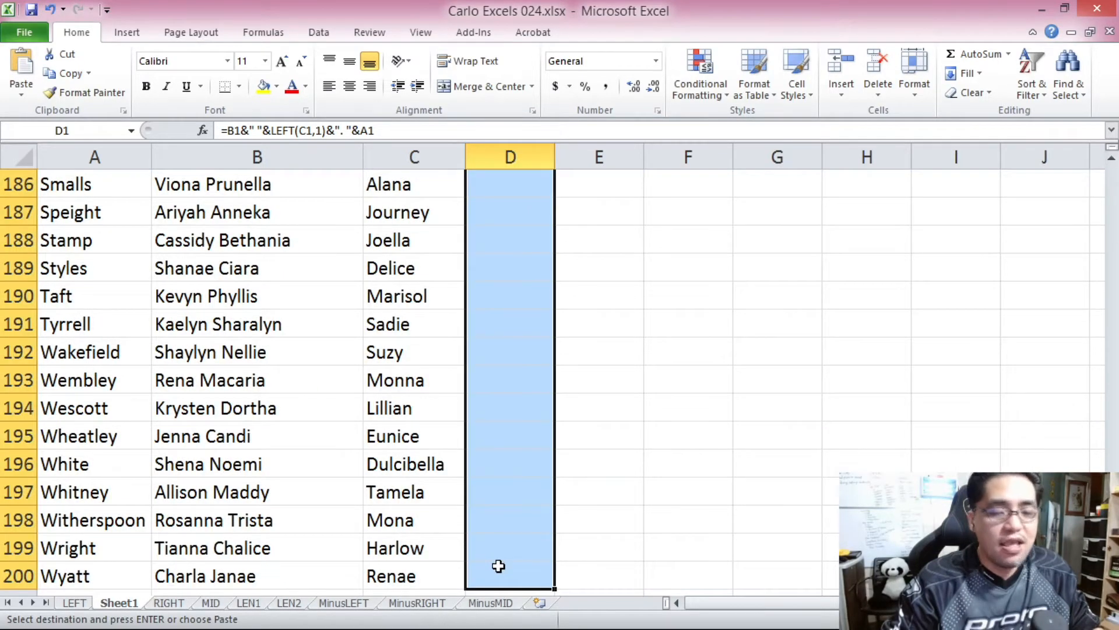
{"action": "key", "text": "ctrl+v"}
{"action": "left_click", "coordinate": [477, 230]}
{"action": "left_click", "coordinate": [513, 184]}
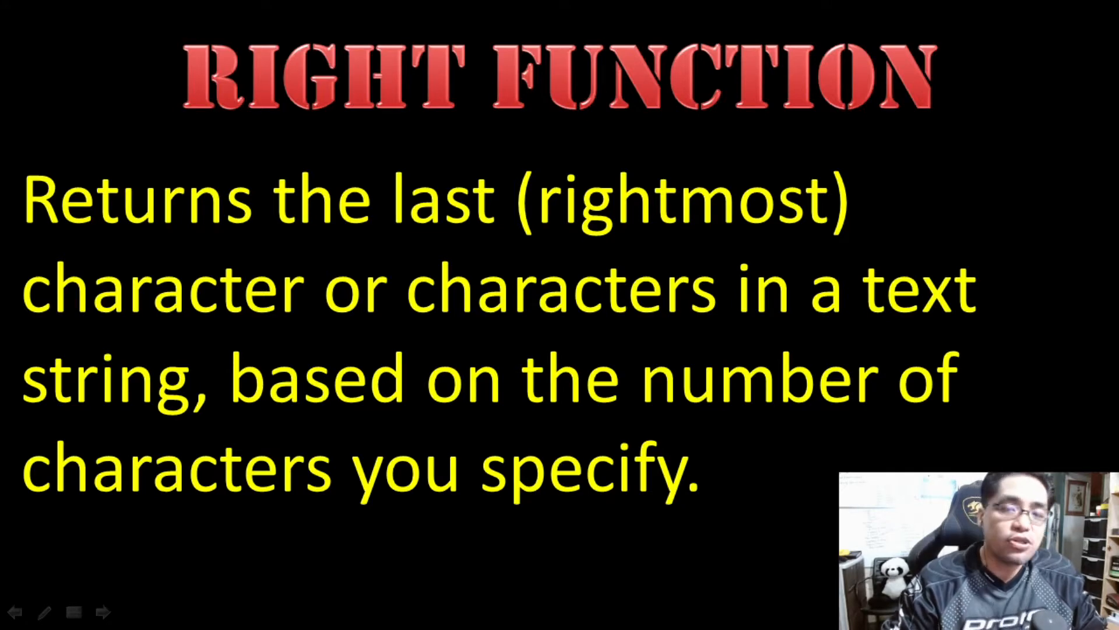
{"action": "key", "text": "Right"}
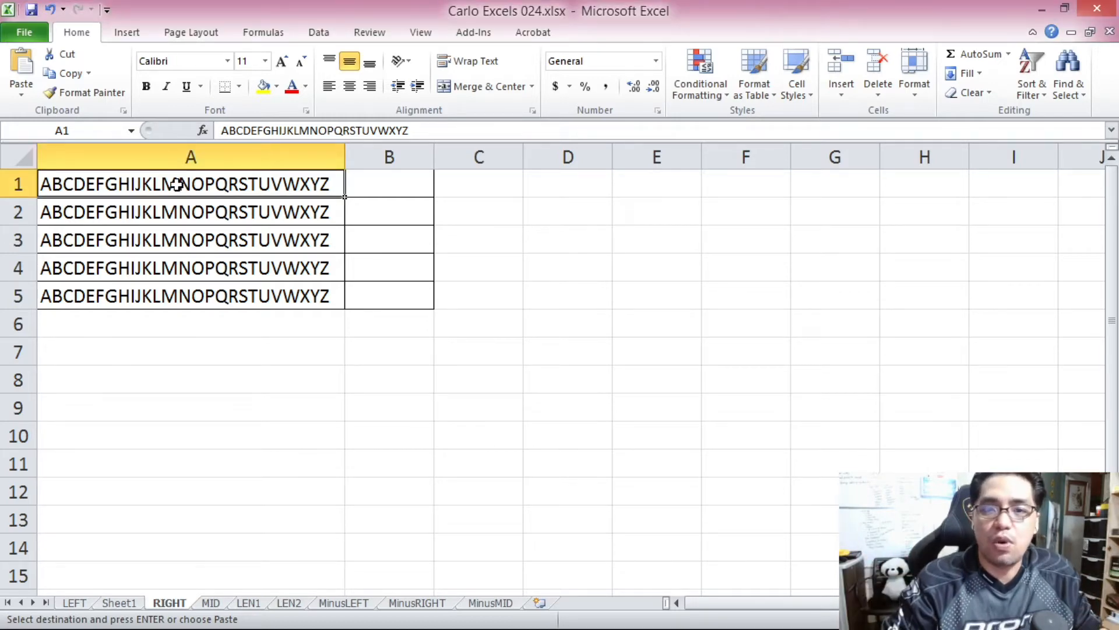
Enter the formula =RIGHT(A1,1) in cell B1 to extract the last character of the text in A1.
{"action": "left_click_drag", "start_coordinate": [181, 211], "coordinate": [187, 295]}
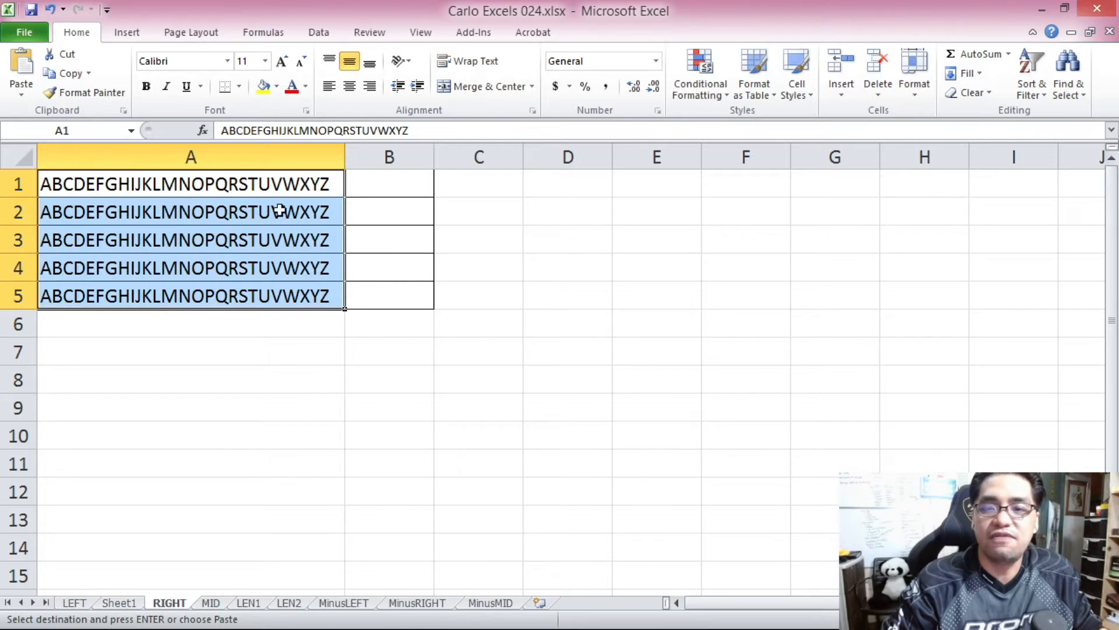
{"action": "left_click", "coordinate": [312, 187]}
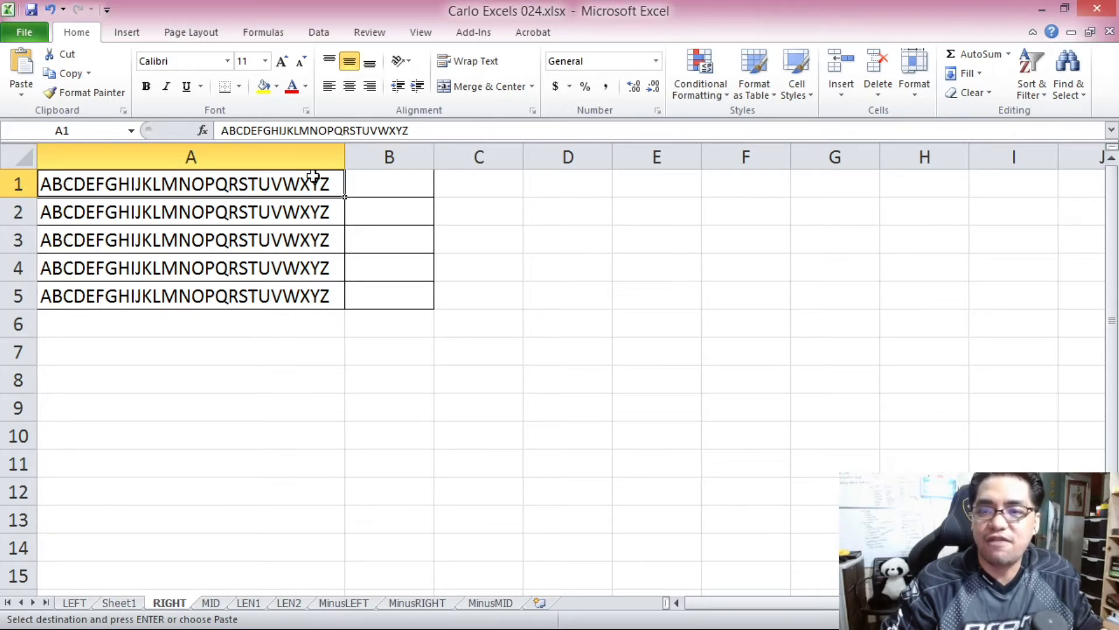
{"action": "left_click", "coordinate": [400, 186]}
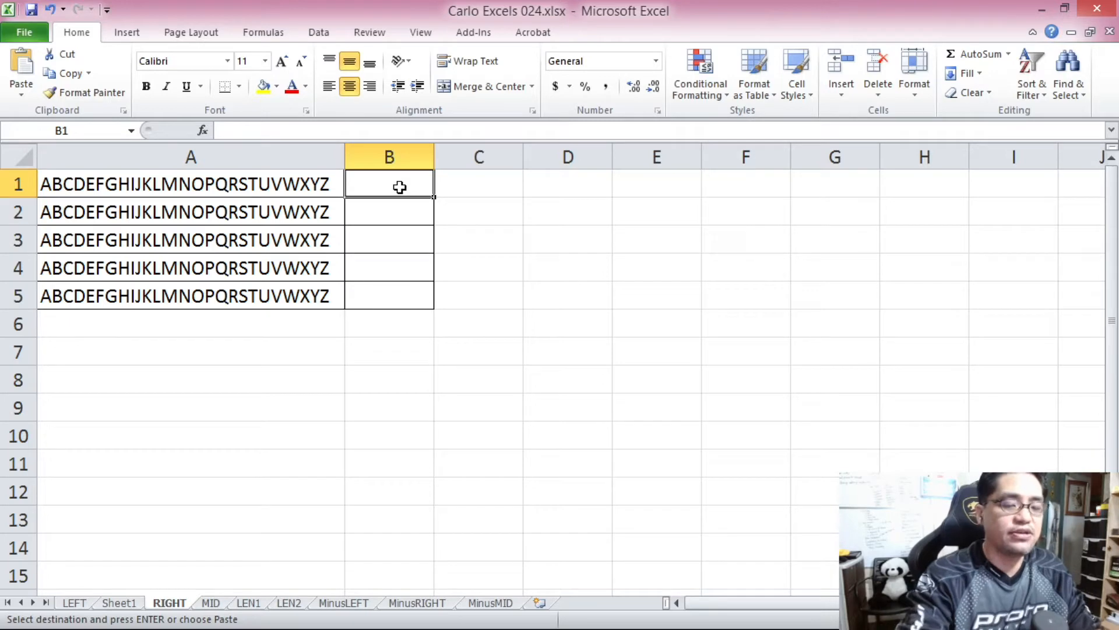
{"action": "type", "text": "=RG"}
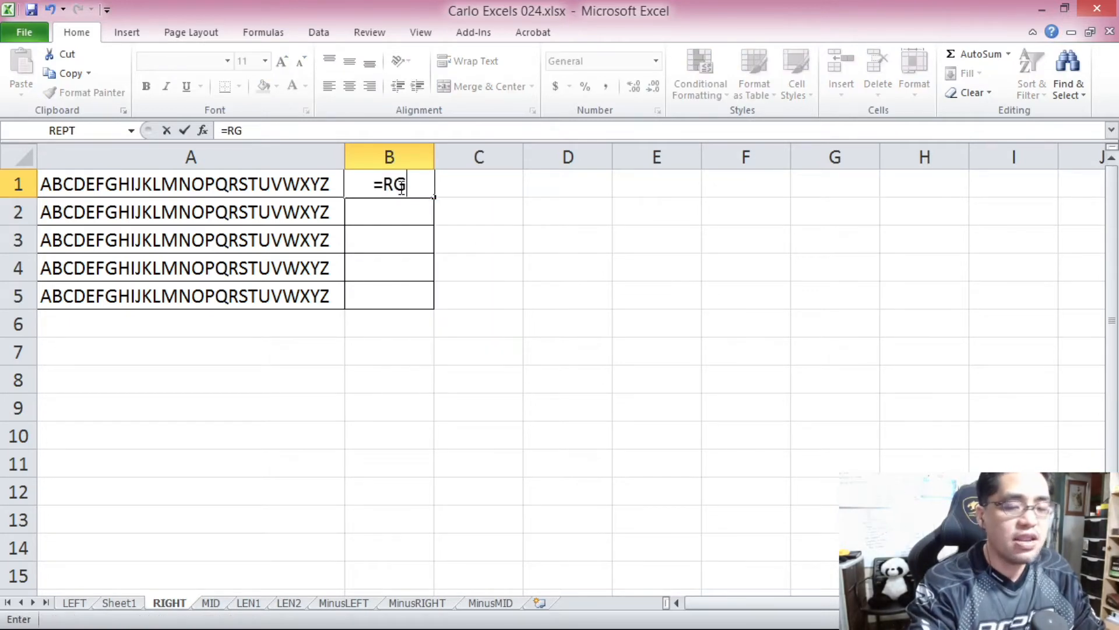
{"action": "key", "text": "BackSpace"}
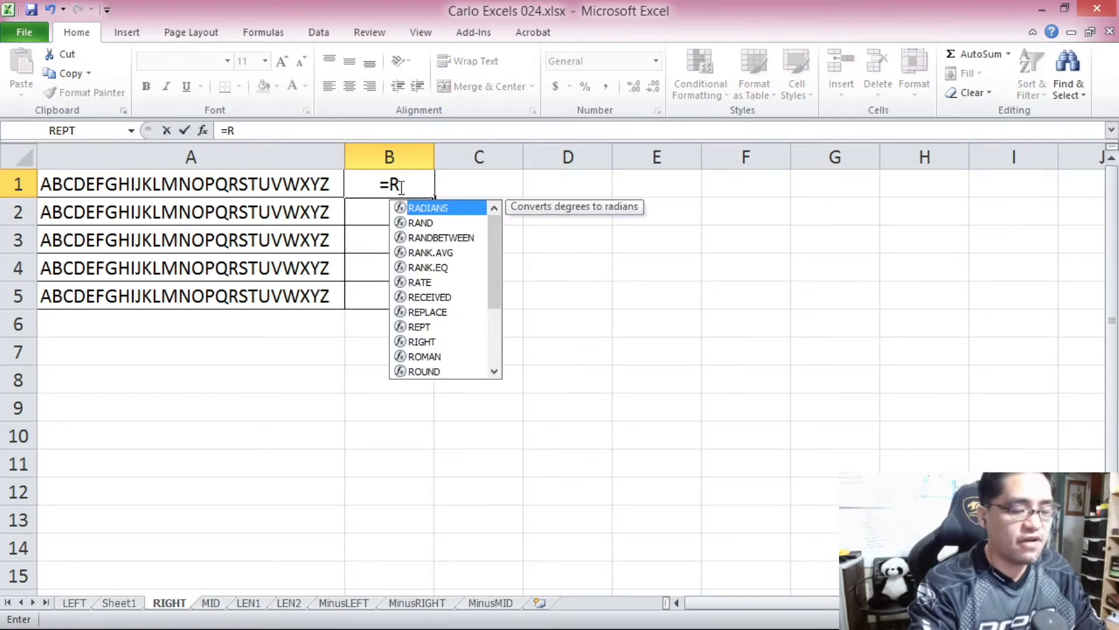
{"action": "type", "text": "IGHT("}
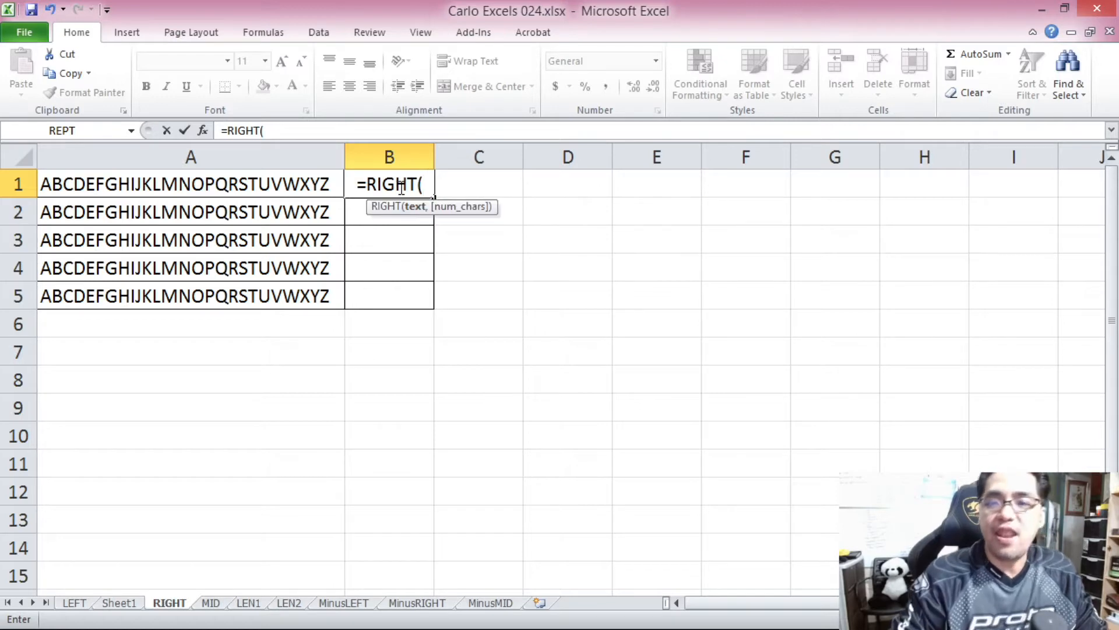
{"action": "left_click", "coordinate": [293, 185]}
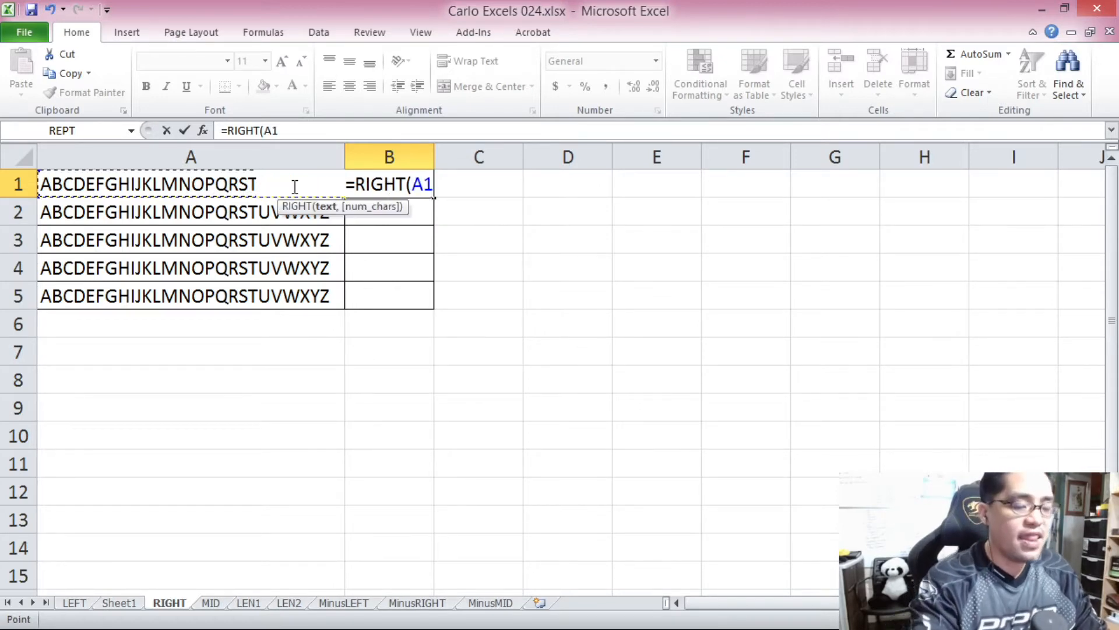
{"action": "type", "text": ","}
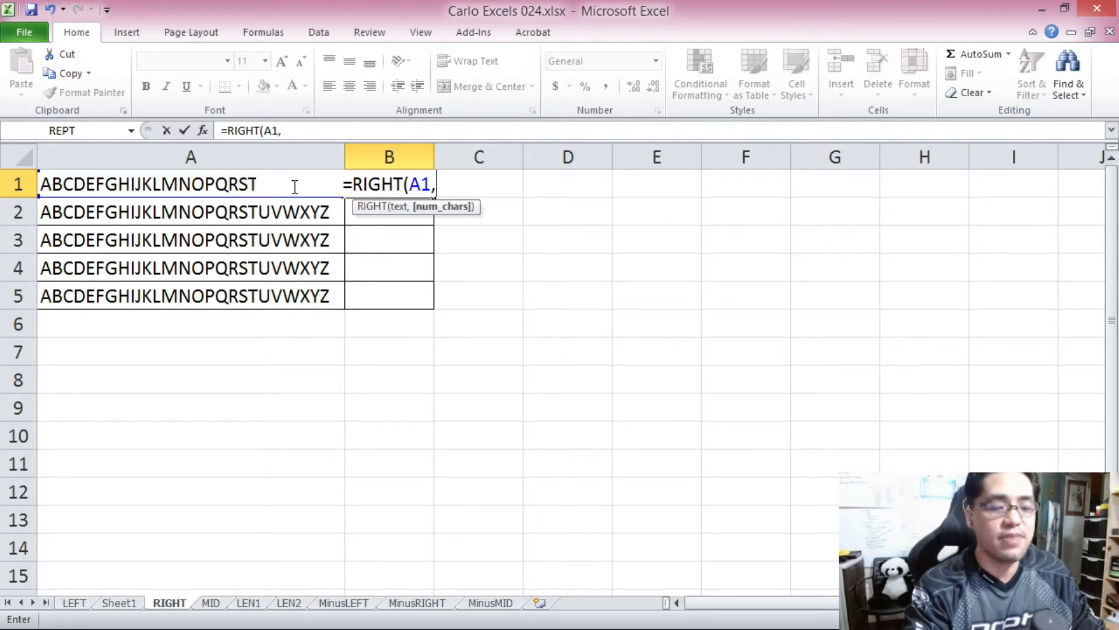
{"action": "type", "text": "1"}
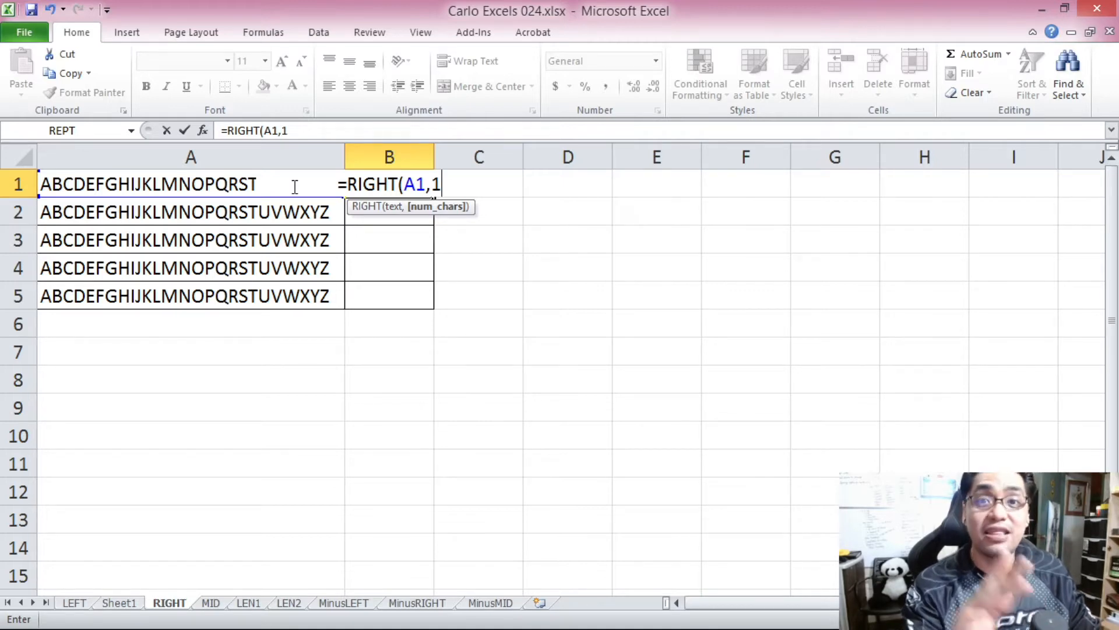
{"action": "type", "text": ")"}
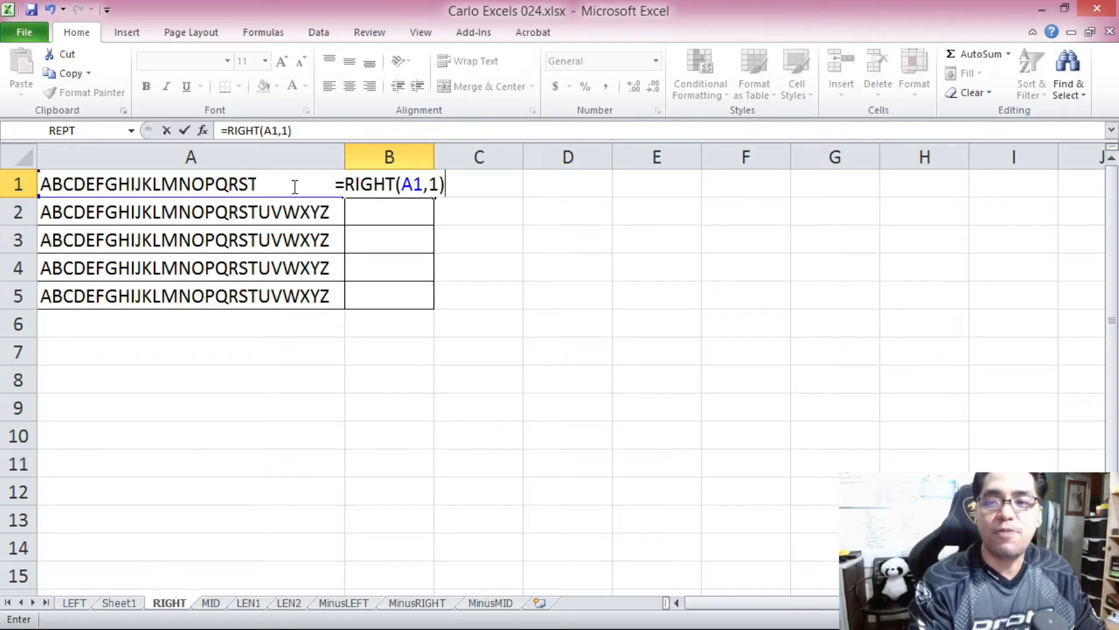
{"action": "key", "text": "Return"}
{"action": "left_click", "coordinate": [324, 186]}
{"action": "left_click", "coordinate": [402, 191]}
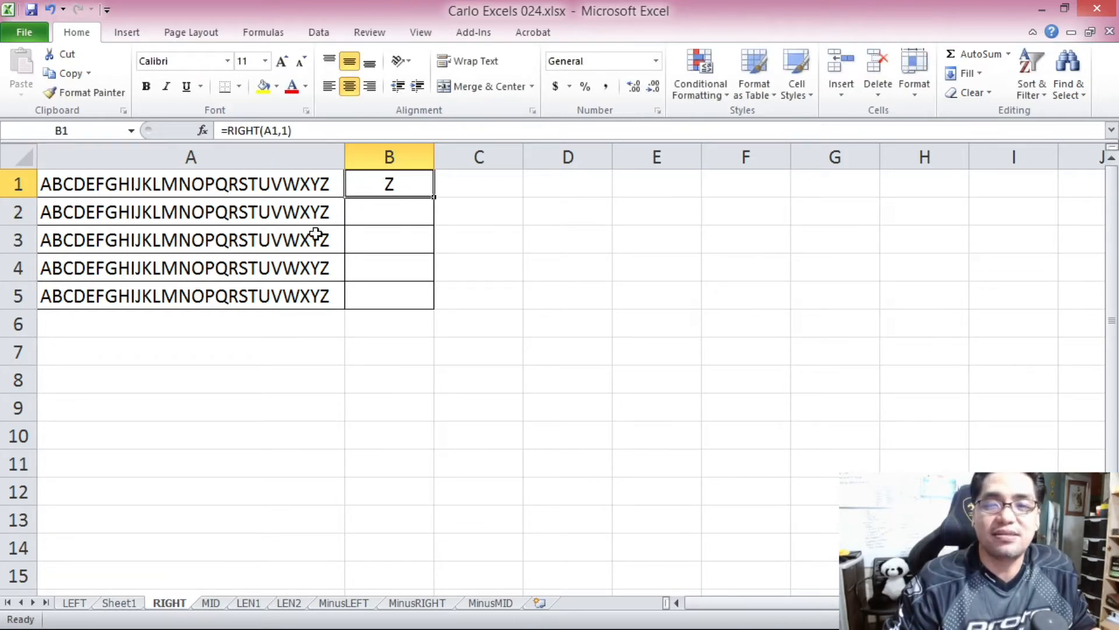
Enter the formula =RIGHT(A2) in cell B2, leaving out the optional number of characters.
{"action": "left_click", "coordinate": [396, 216]}
{"action": "left_click", "coordinate": [374, 177]}
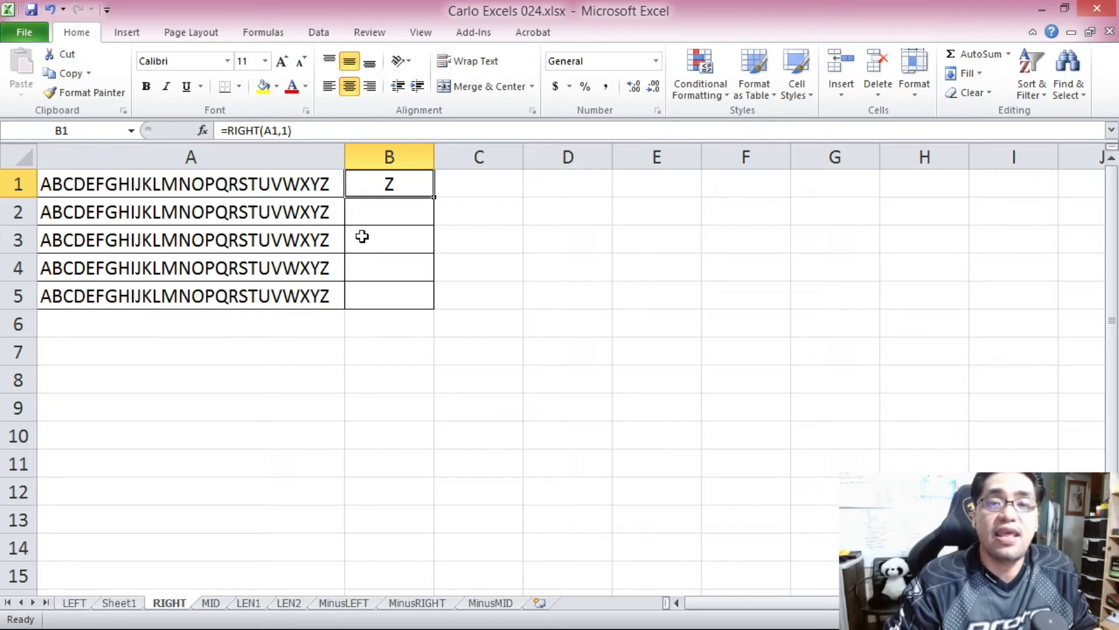
{"action": "left_click", "coordinate": [377, 208]}
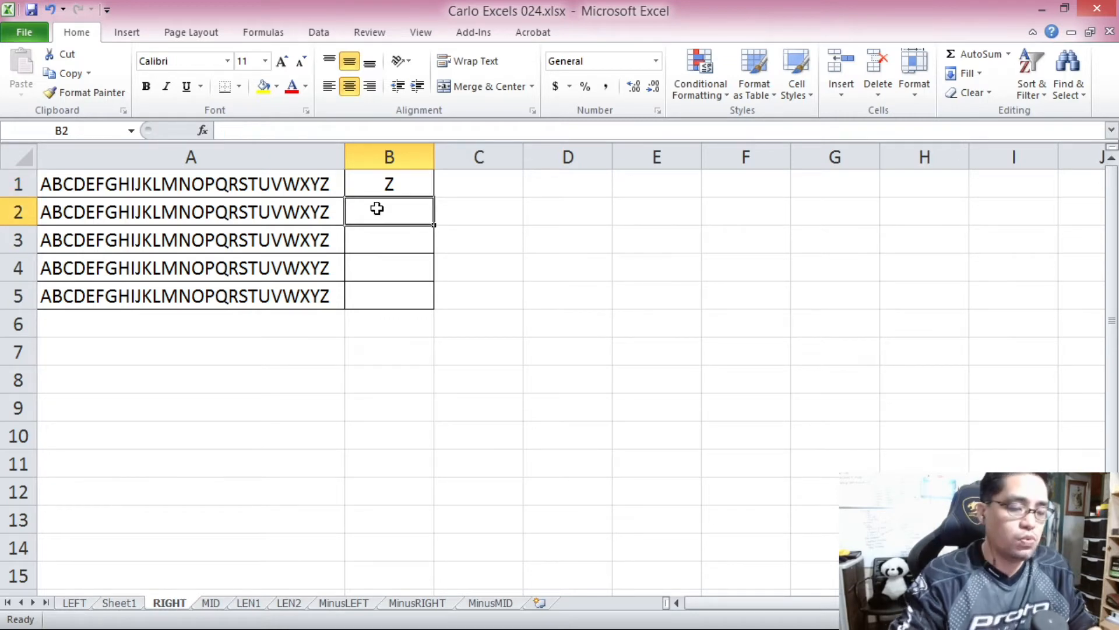
{"action": "type", "text": "=RIGHT("}
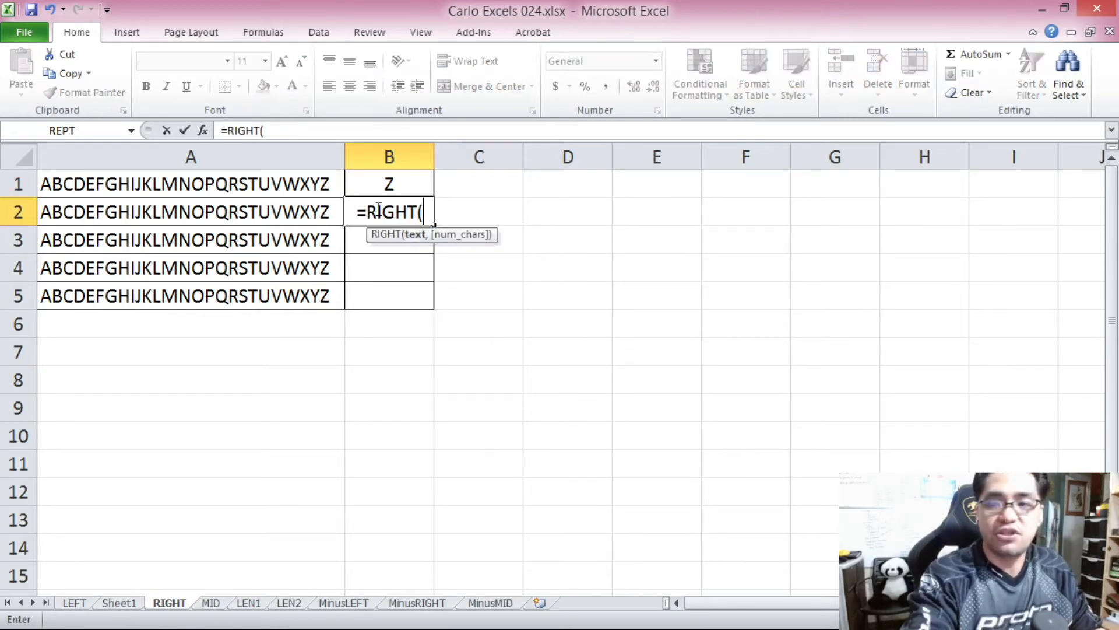
{"action": "left_click", "coordinate": [309, 213]}
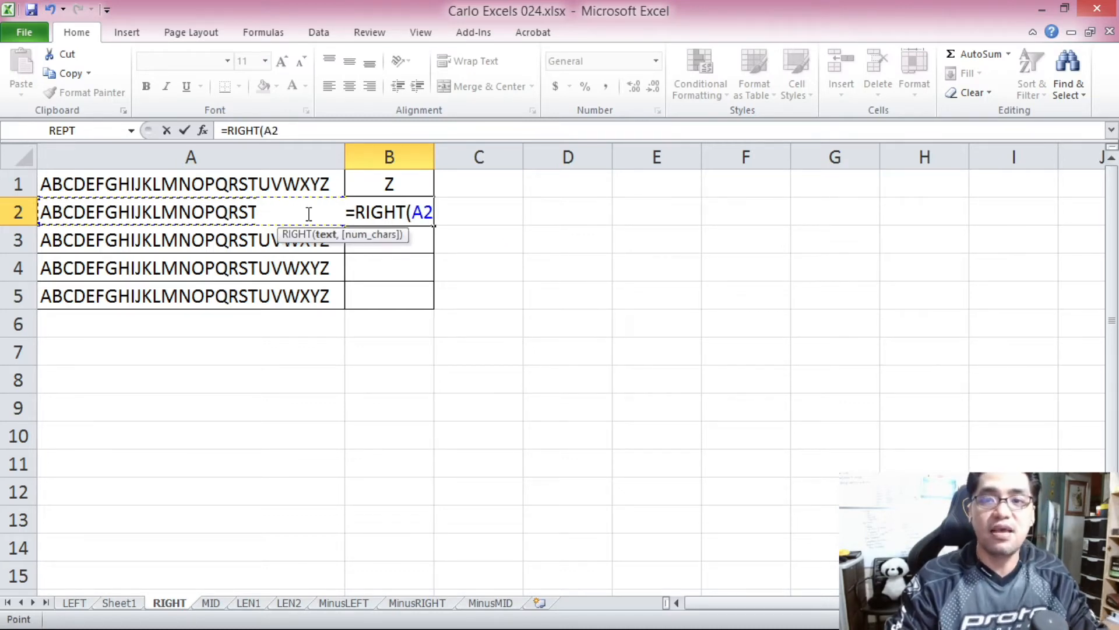
{"action": "type", "text": ")"}
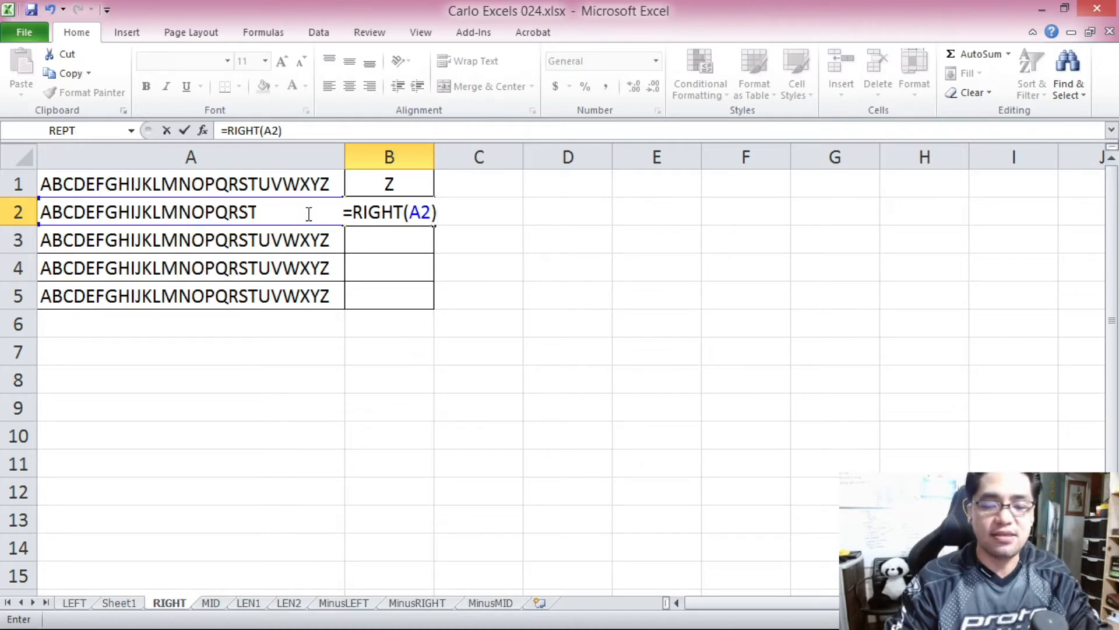
{"action": "key", "text": "Return"}
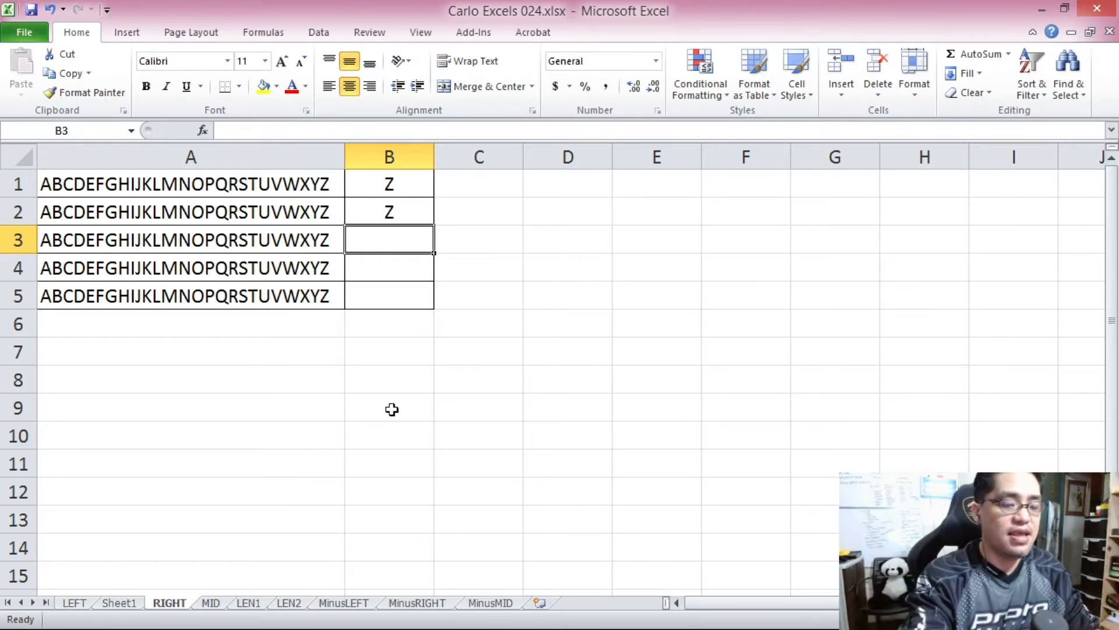
Enter the formula =RIGHT(A3,3) in cell B3 to extract the last three characters of A3.
{"action": "type", "text": "=RIGHT("}
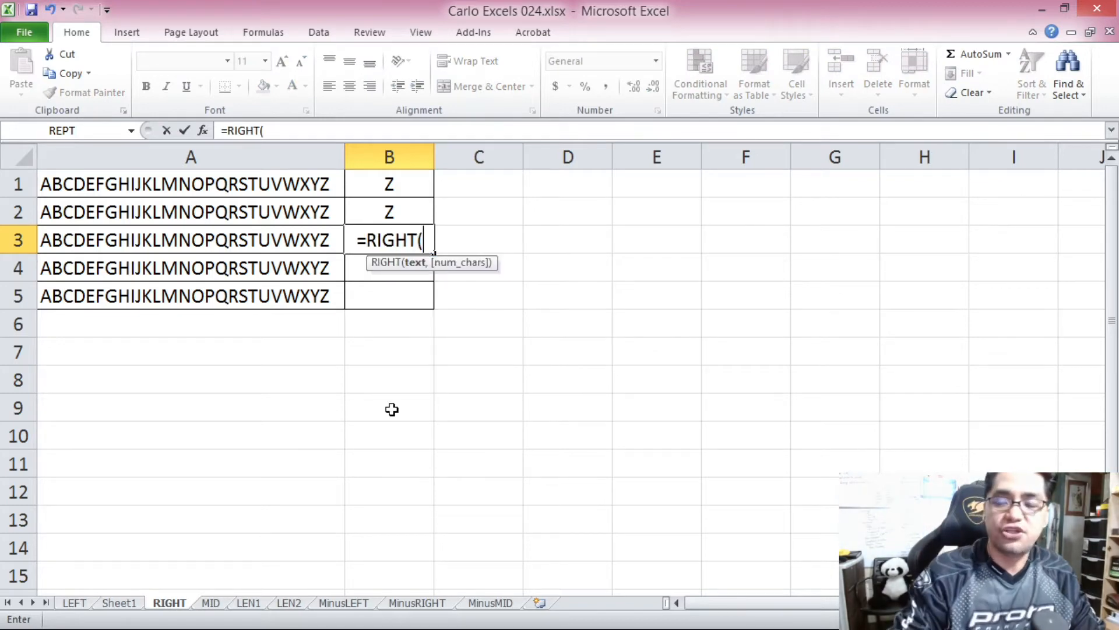
{"action": "left_click", "coordinate": [299, 250]}
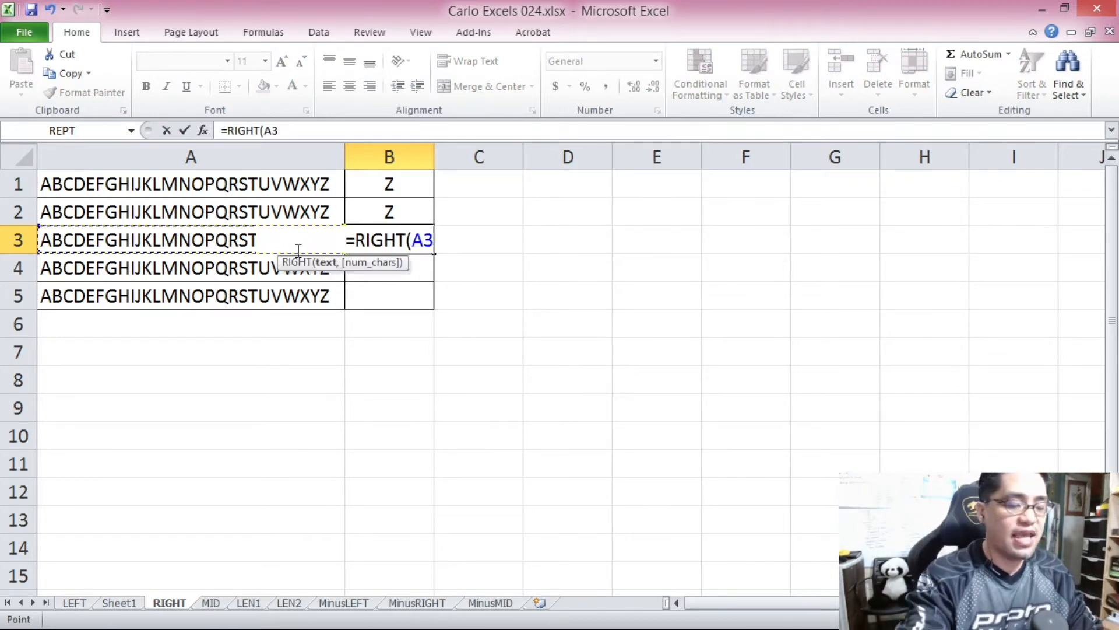
{"action": "type", "text": ",3)"}
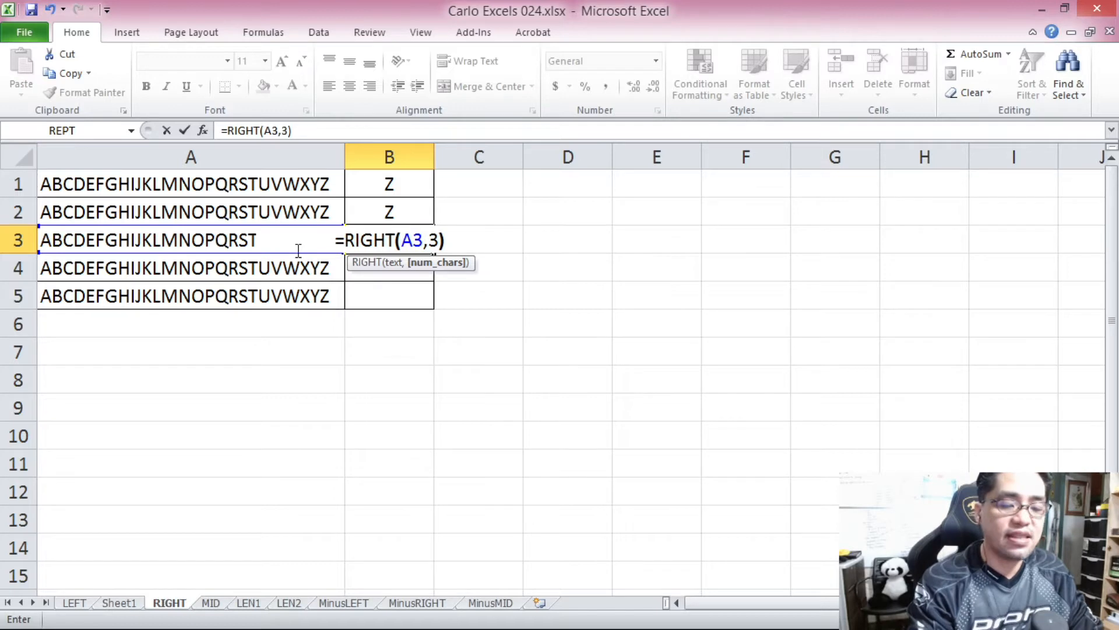
{"action": "key", "text": "Return"}
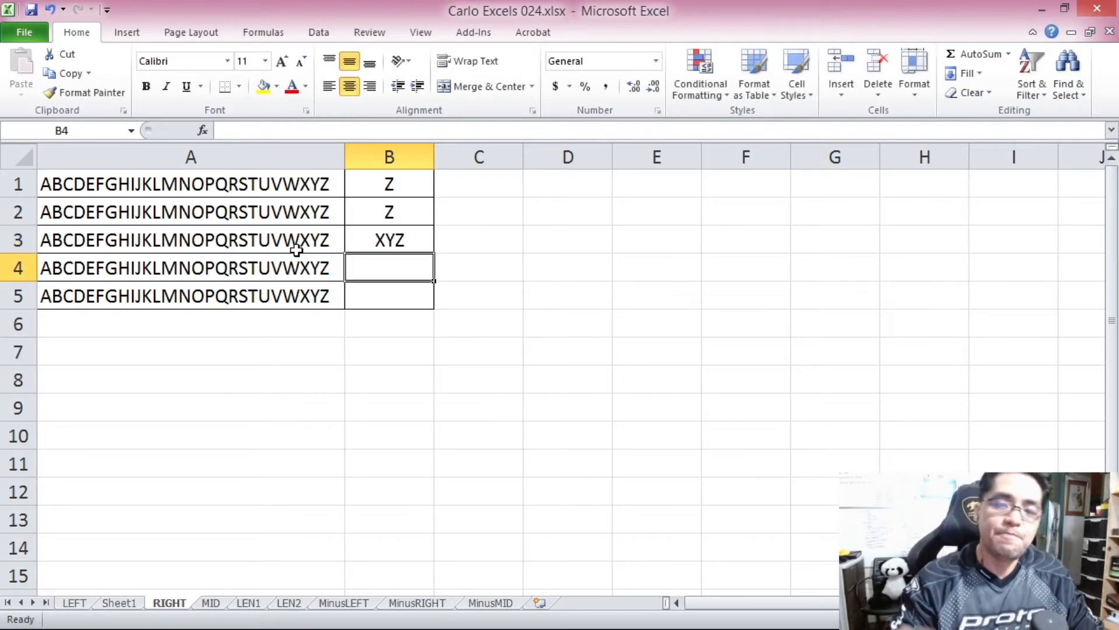
Enter the formula =RIGHT(A4,4) in cell B4 to extract the last four characters of A4.
{"action": "type", "text": "=RIGHT("}
{"action": "left_click", "coordinate": [297, 260]}
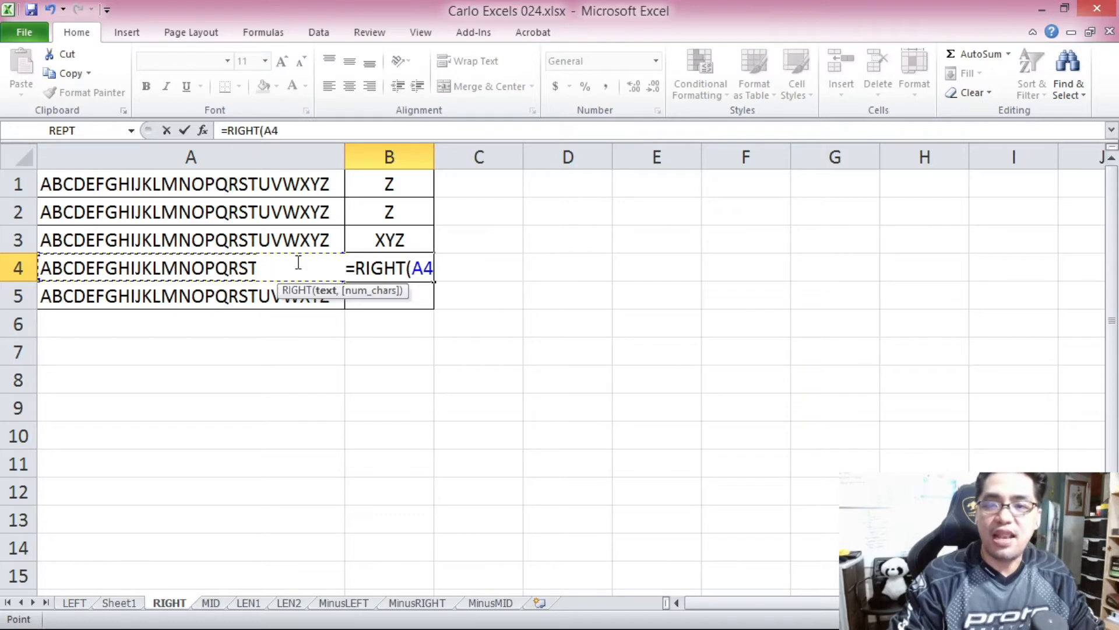
{"action": "type", "text": ",4"}
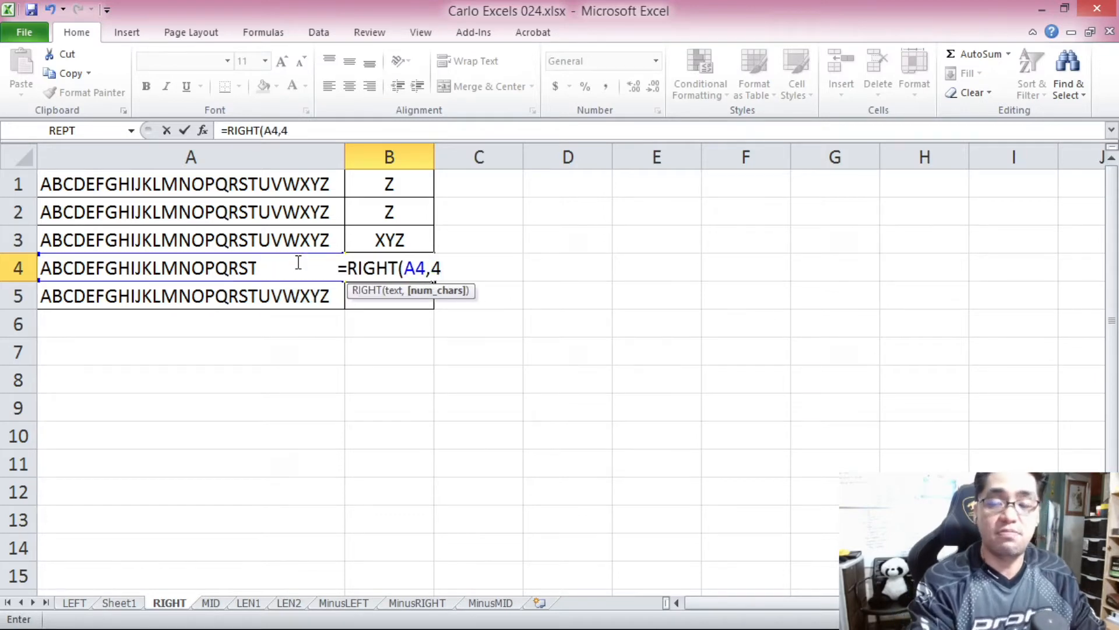
{"action": "type", "text": ")"}
{"action": "key", "text": "Return"}
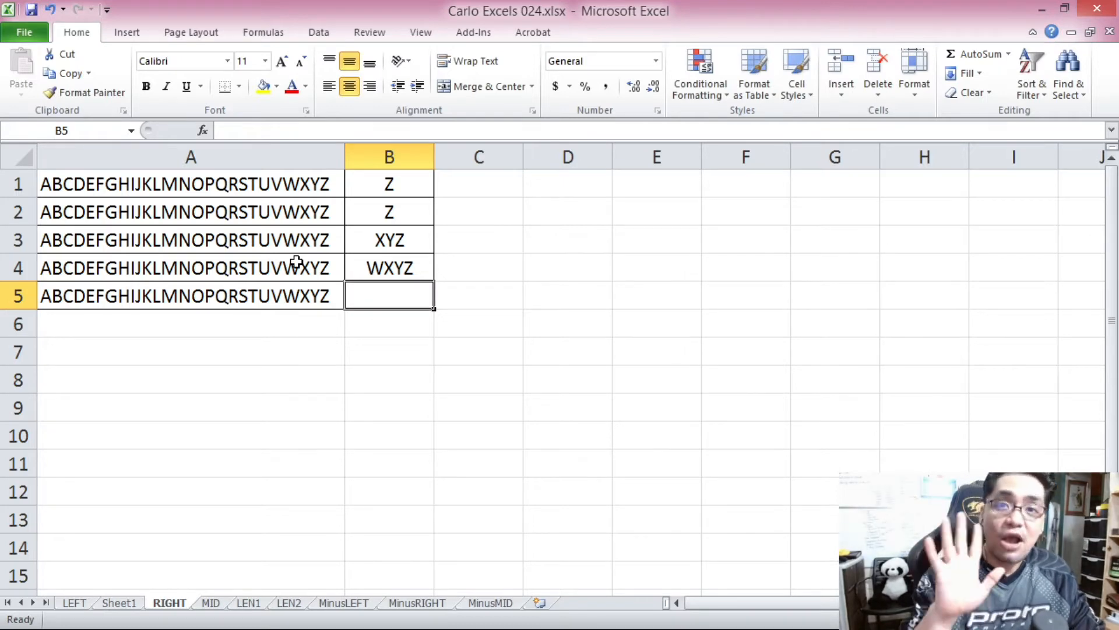
Enter the formula =RIGHT(A5,5) in cell B5 to extract the last five characters of A5.
{"action": "type", "text": "=RIGHT"}
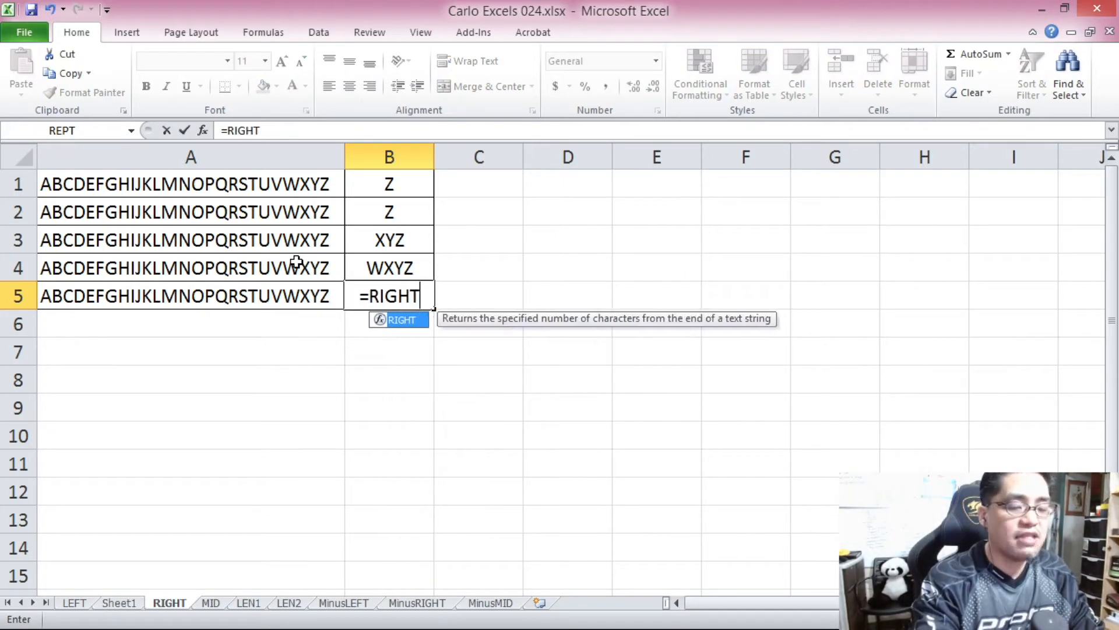
{"action": "type", "text": "("}
{"action": "left_click", "coordinate": [298, 293]}
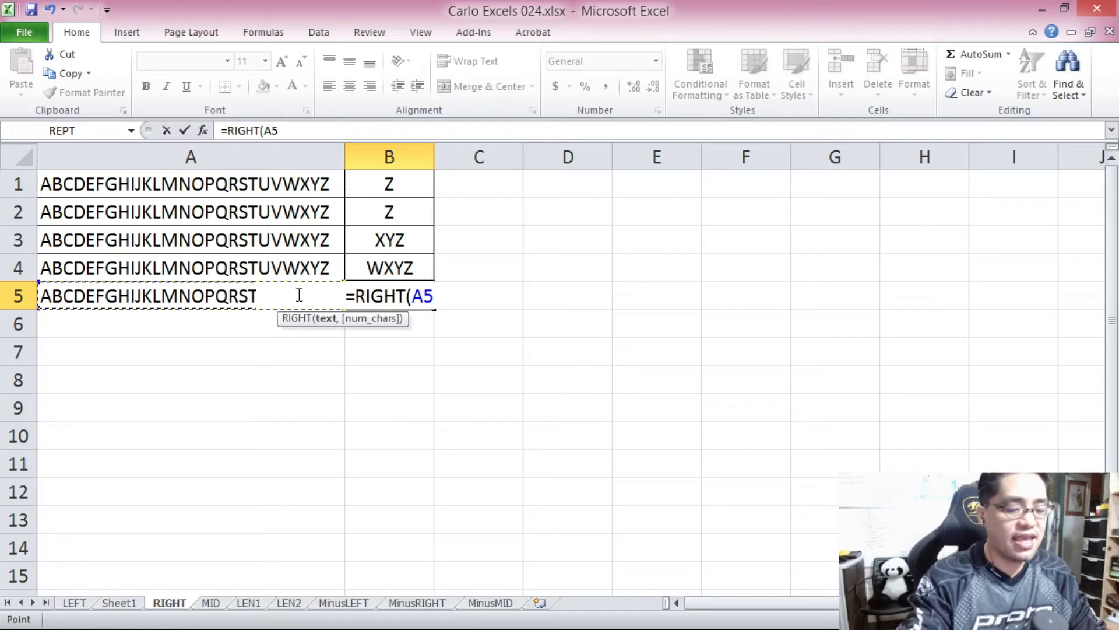
{"action": "type", "text": ",5)"}
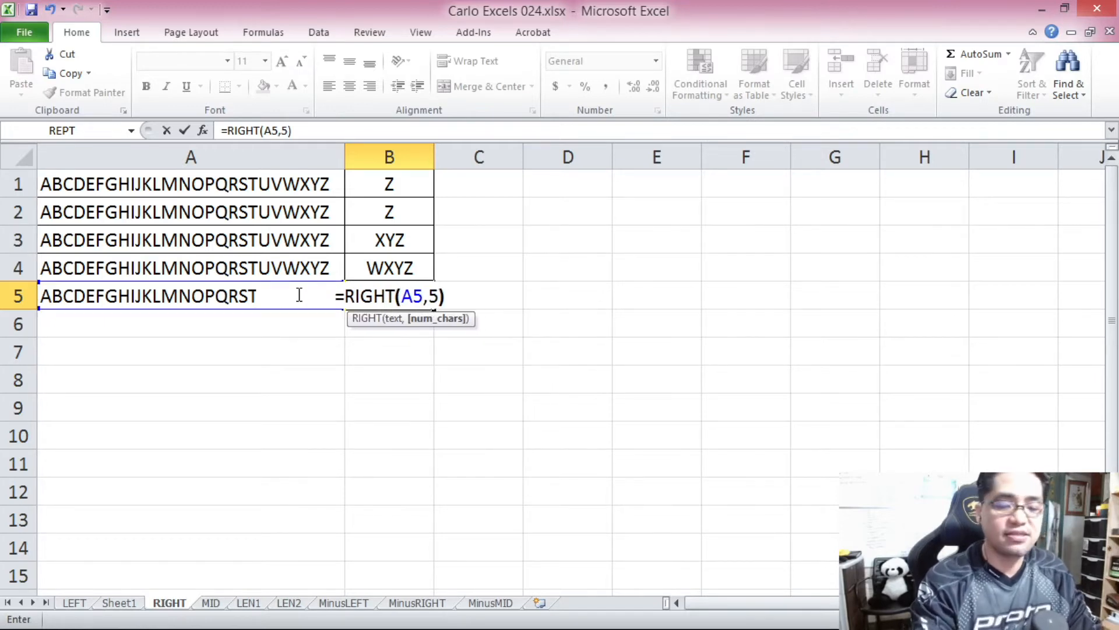
{"action": "key", "text": "Return"}
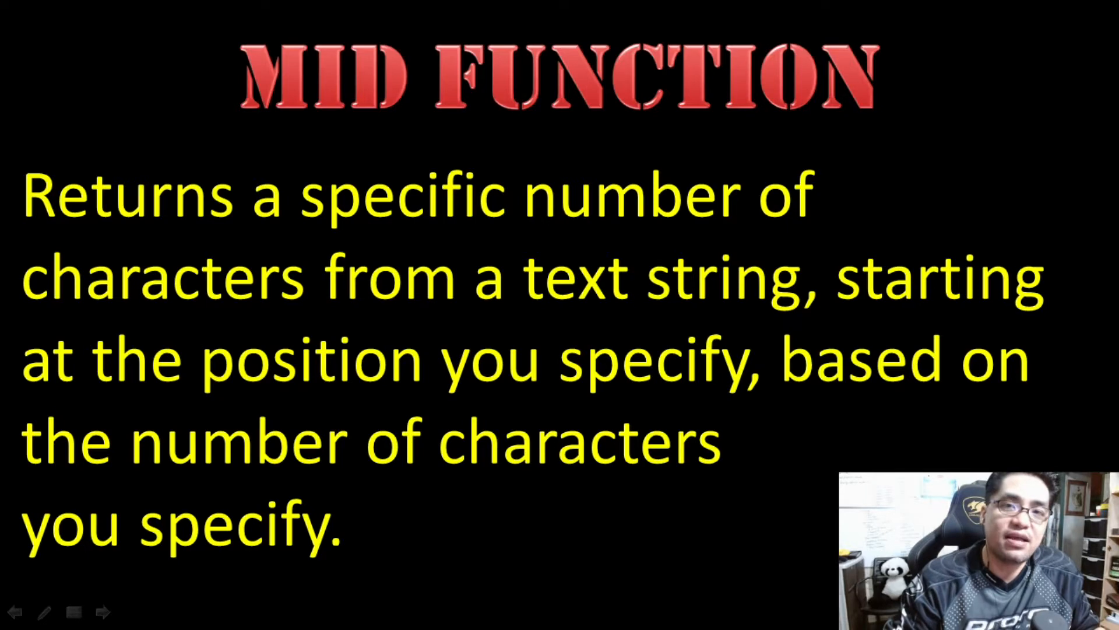
Enter the formula =MID(A1,4,5) in cell B1 of the MID sheet to extract five characters starting at the fourth.
{"action": "left_click", "coordinate": [306, 385]}
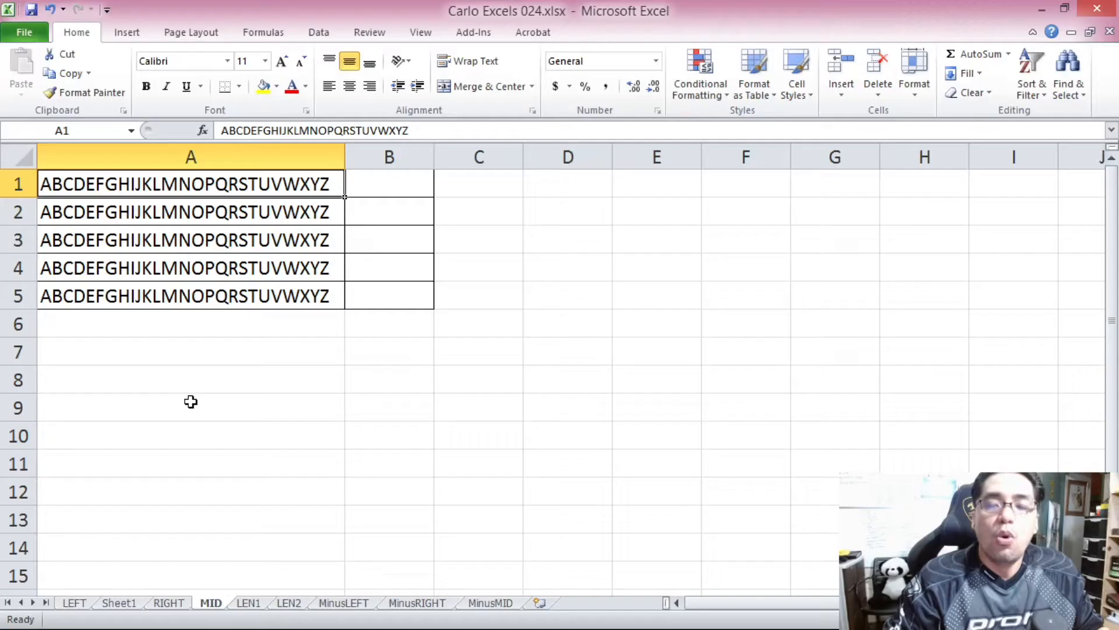
{"action": "left_click_drag", "start_coordinate": [200, 197], "coordinate": [216, 297]}
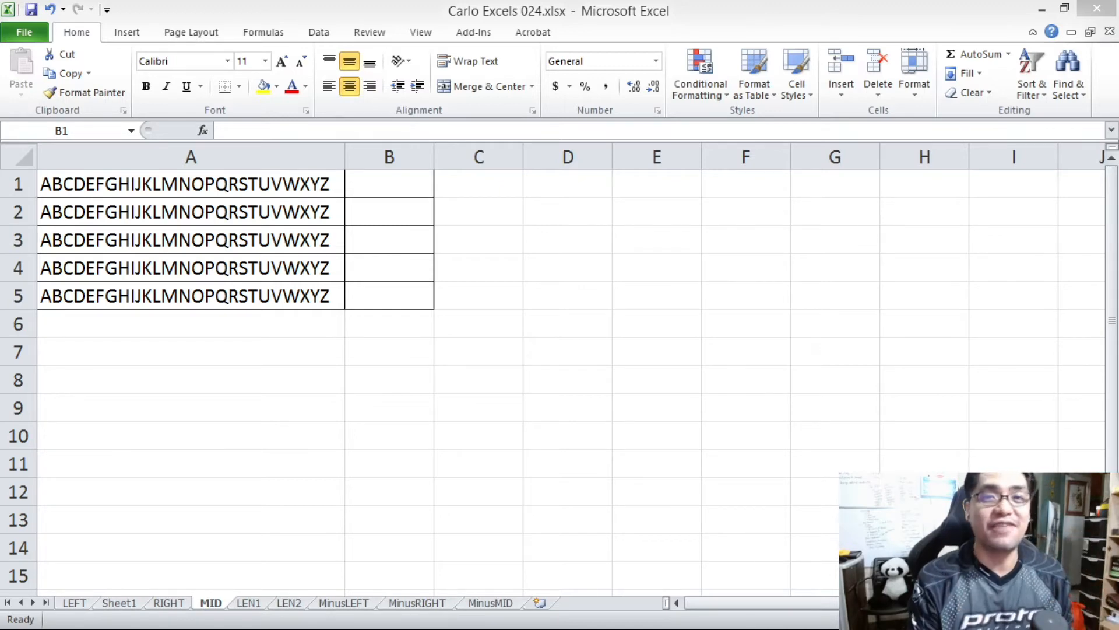
{"action": "left_click", "coordinate": [425, 197]}
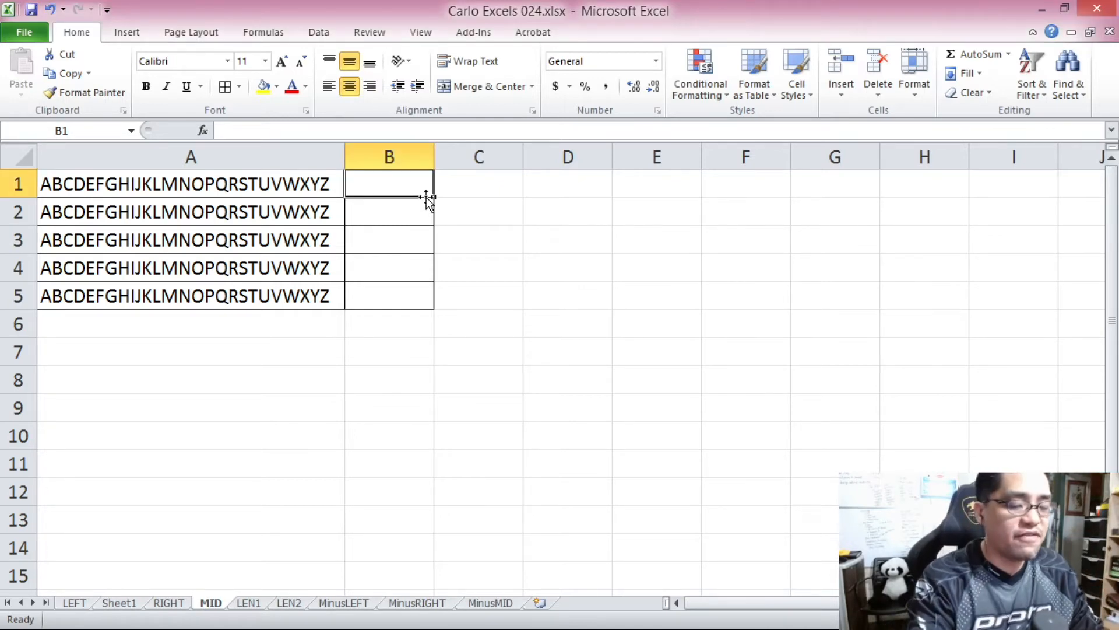
{"action": "type", "text": "="}
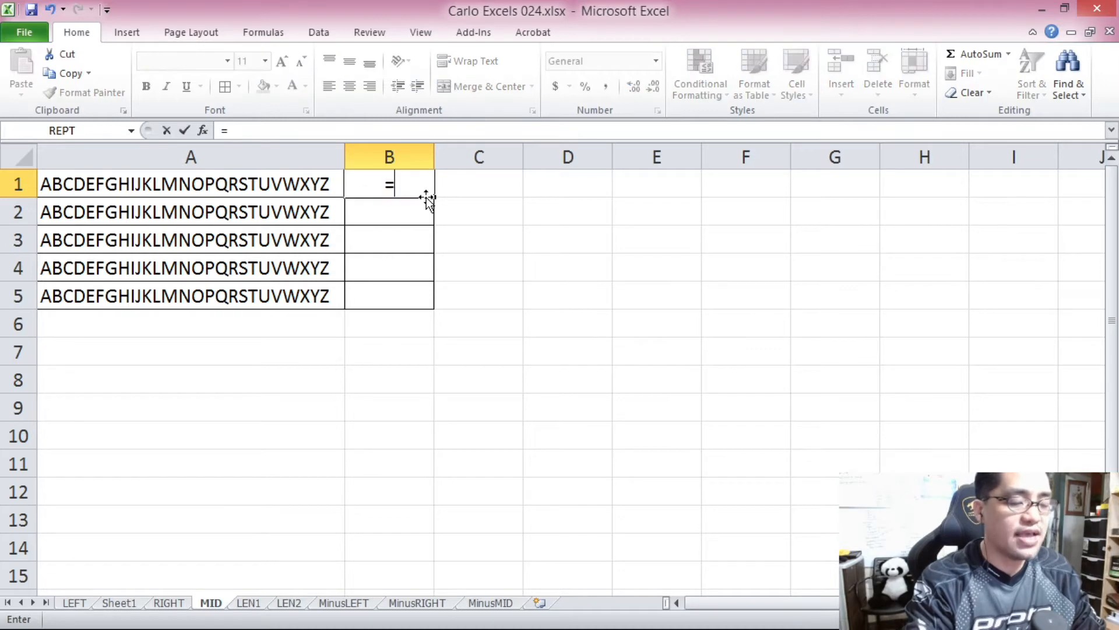
{"action": "type", "text": "MID("}
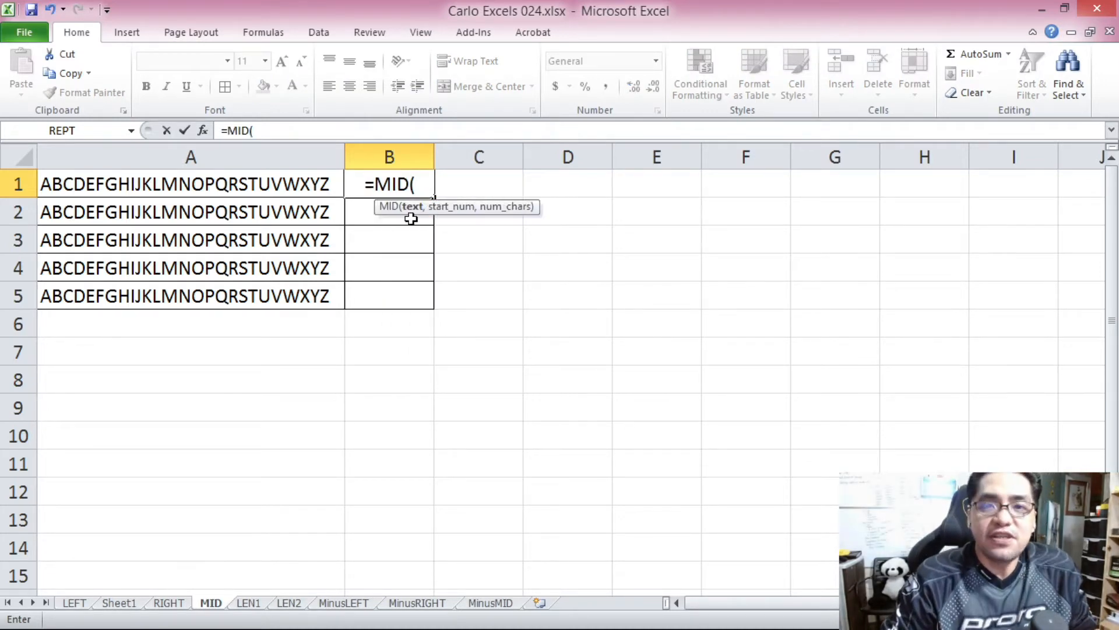
{"action": "left_click", "coordinate": [285, 185]}
{"action": "type", "text": ","}
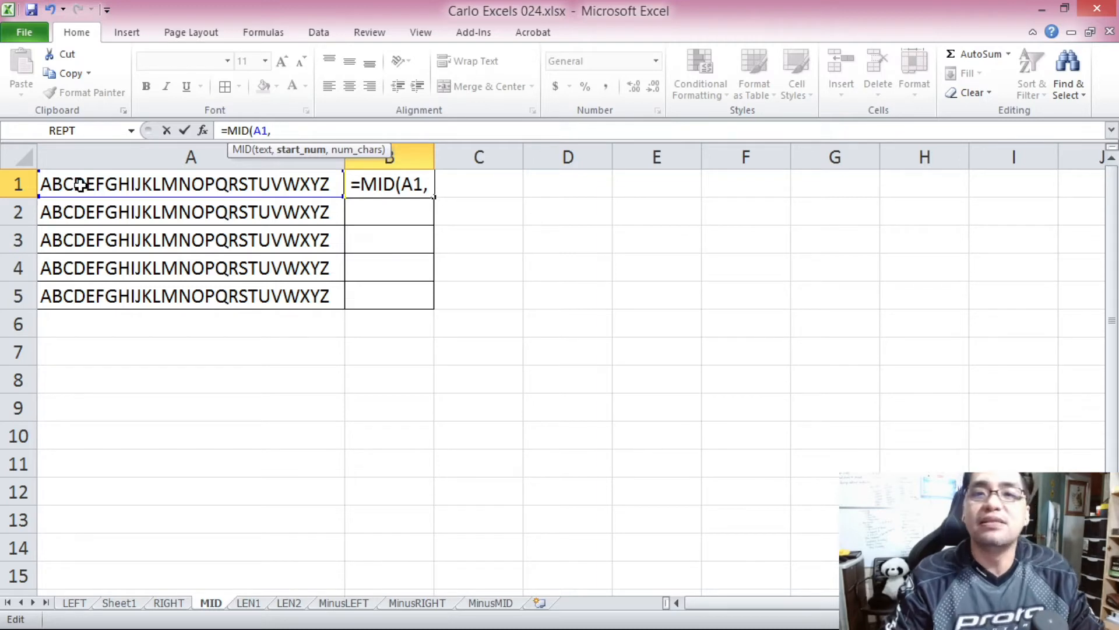
{"action": "type", "text": "4"}
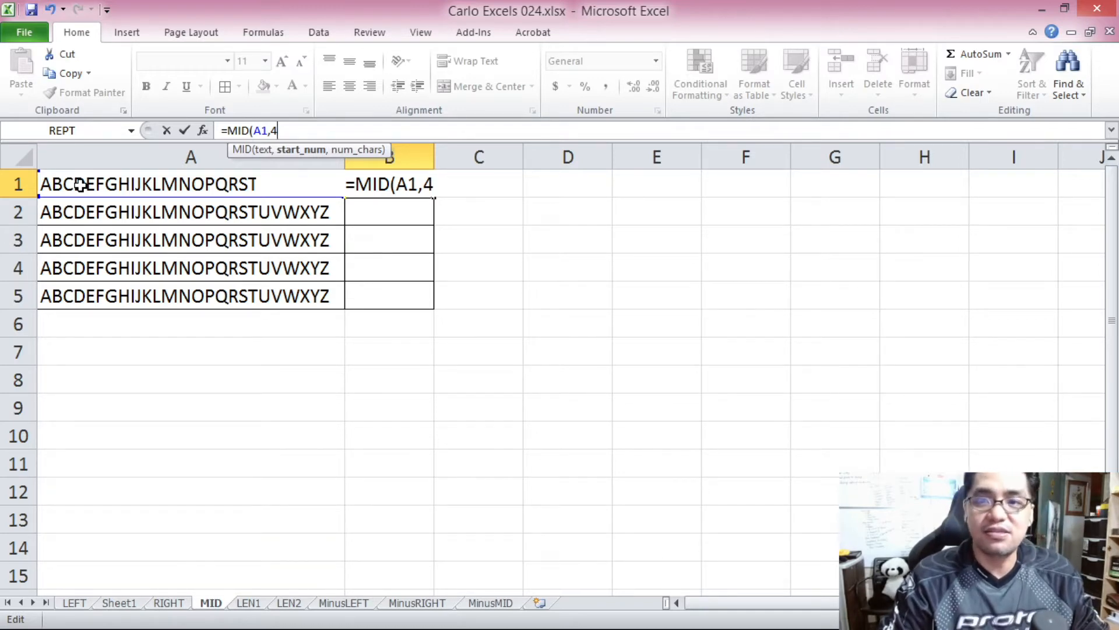
{"action": "type", "text": ","}
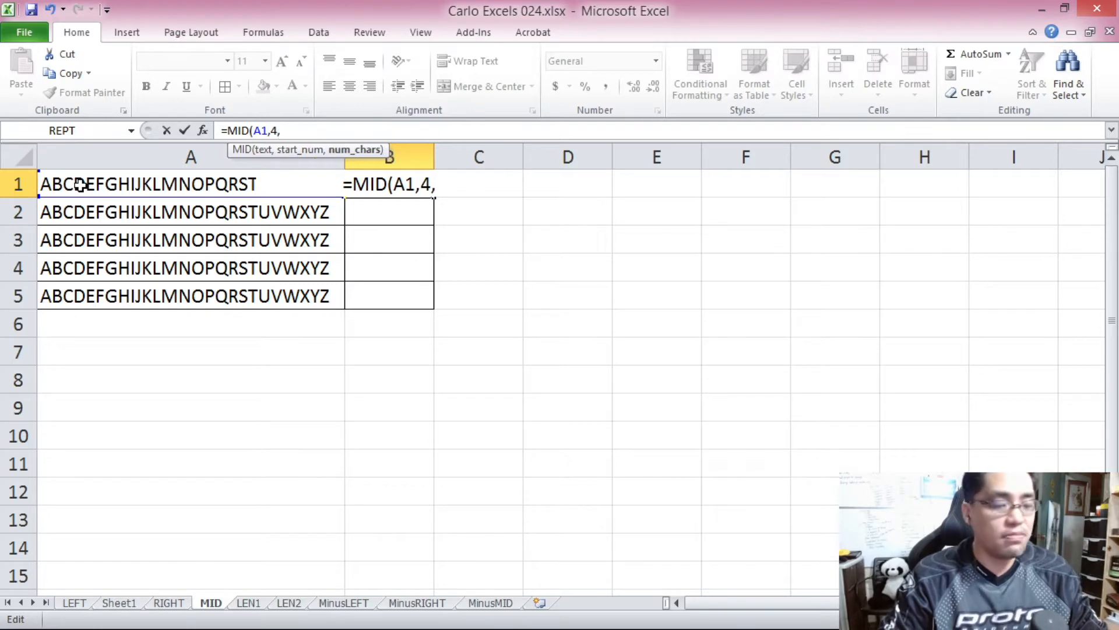
{"action": "type", "text": "5"}
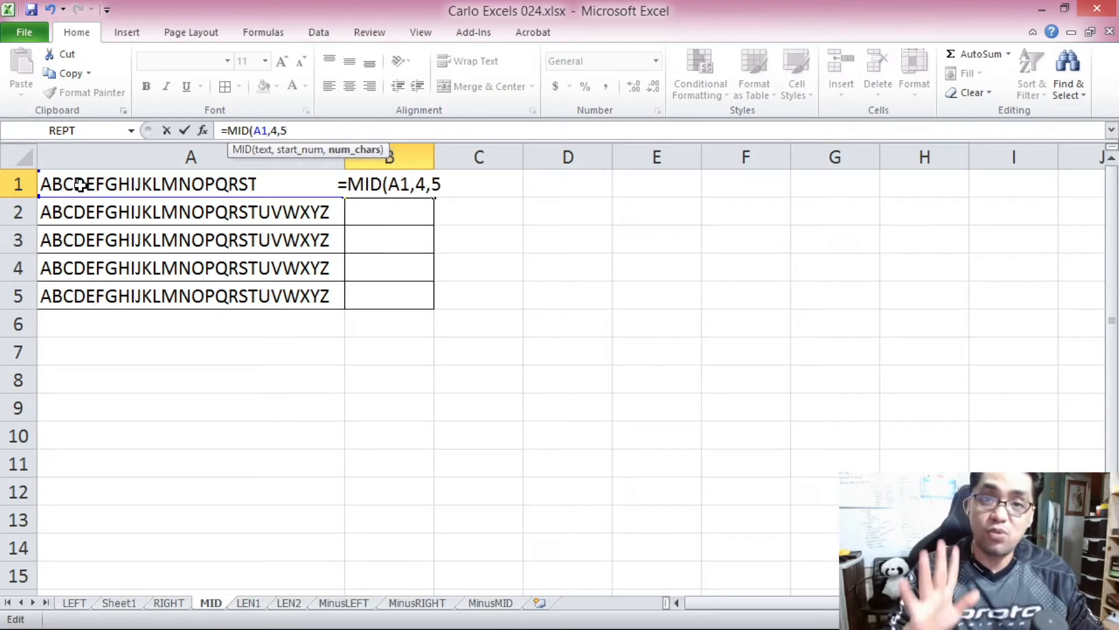
{"action": "type", "text": ")"}
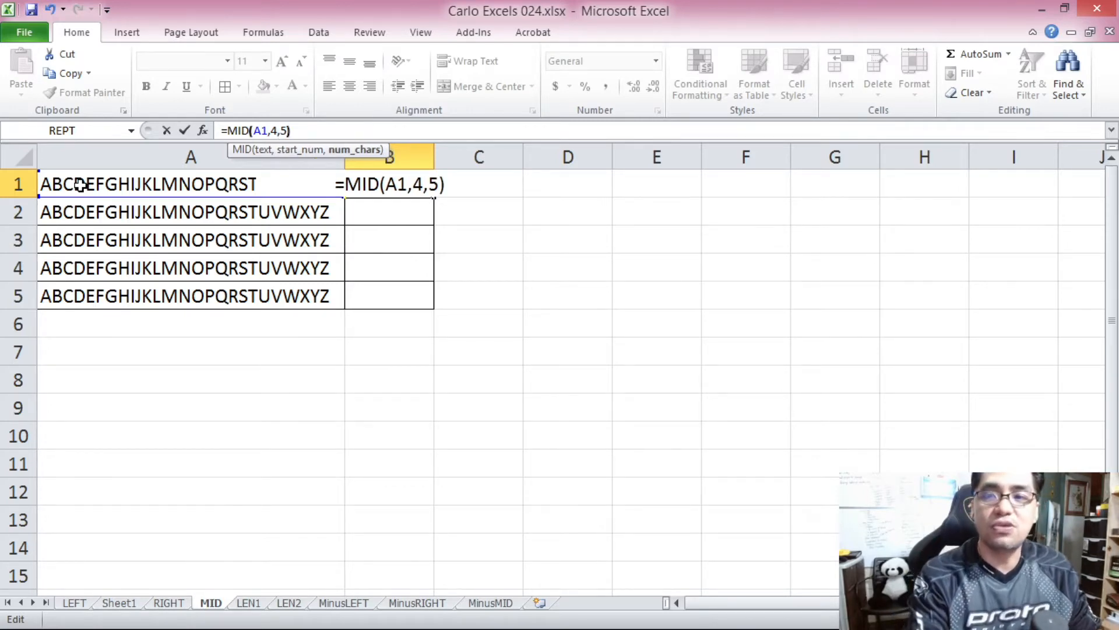
{"action": "key", "text": "Return"}
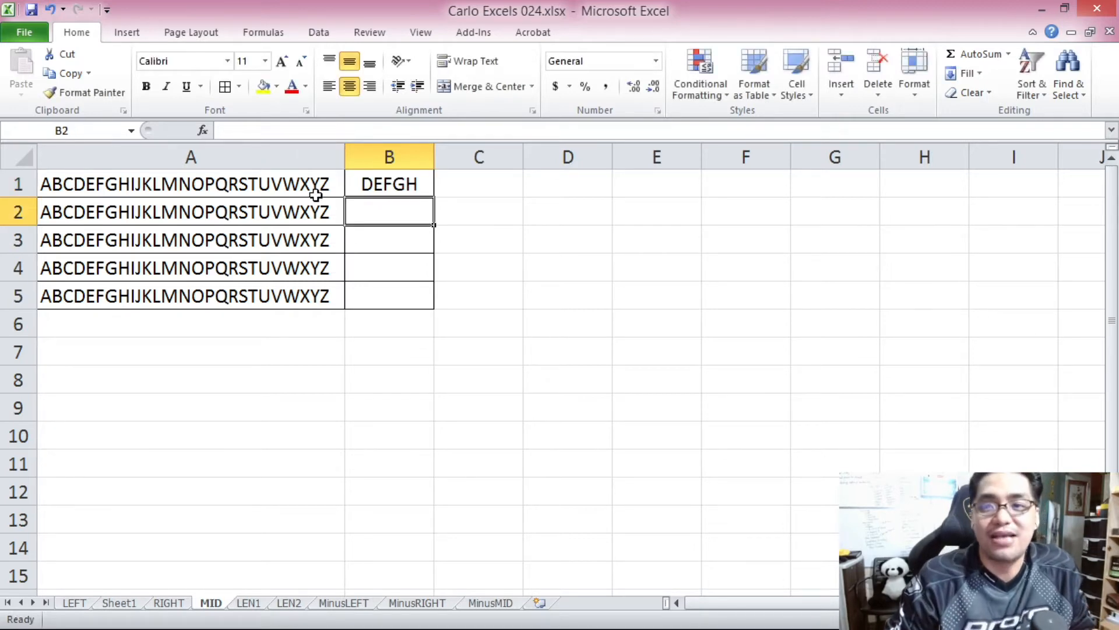
Examine the start position and character count arguments of the MID formula in cell B1.
{"action": "left_click", "coordinate": [372, 185]}
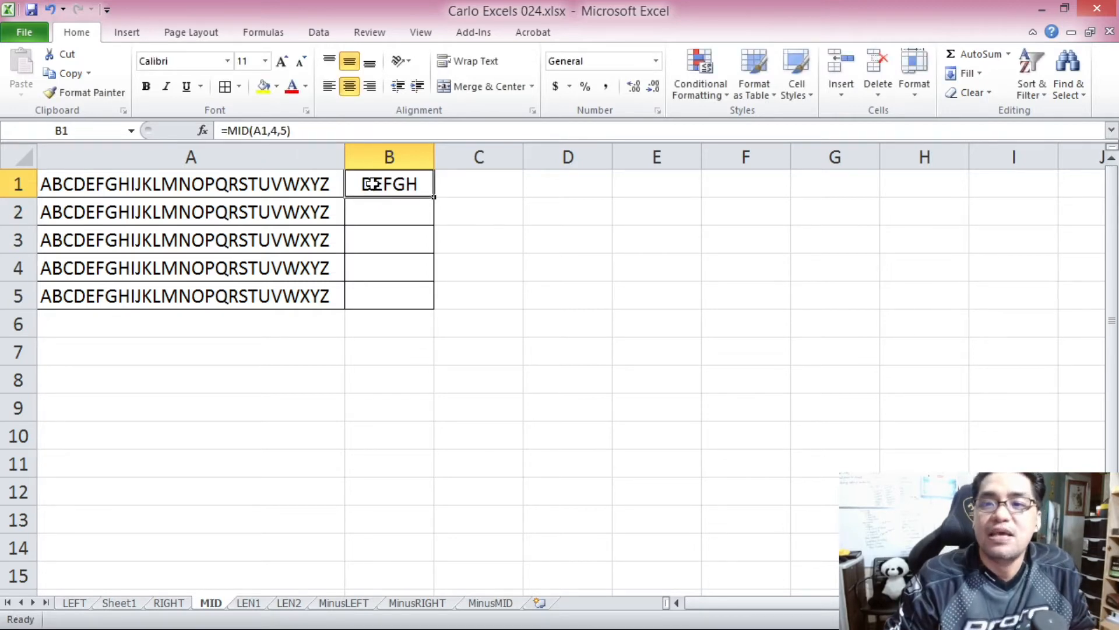
{"action": "left_click", "coordinate": [280, 132]}
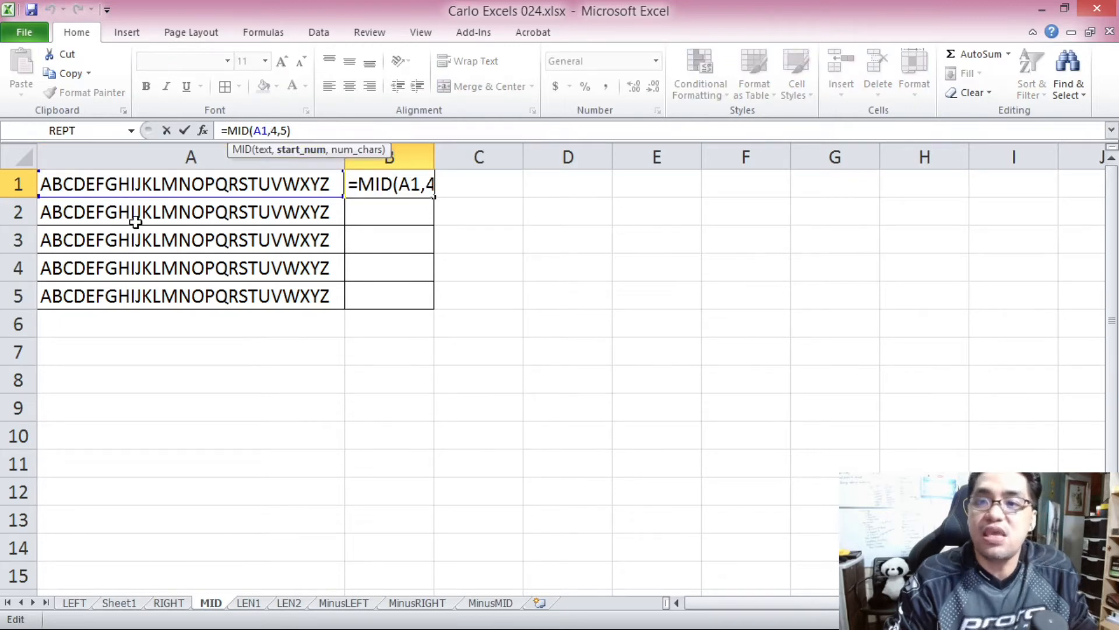
{"action": "key", "text": "Escape"}
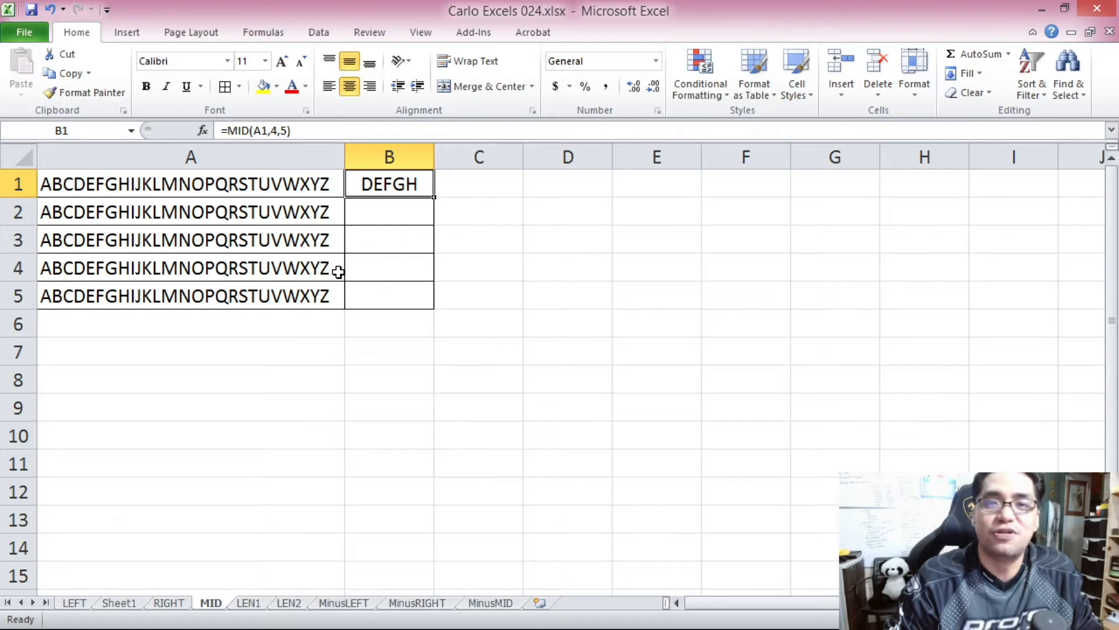
Enter the formula =MID(A2,11,3) in cell B2 to extract three characters starting at the eleventh.
{"action": "key", "text": "Down"}
{"action": "type", "text": "=MID("}
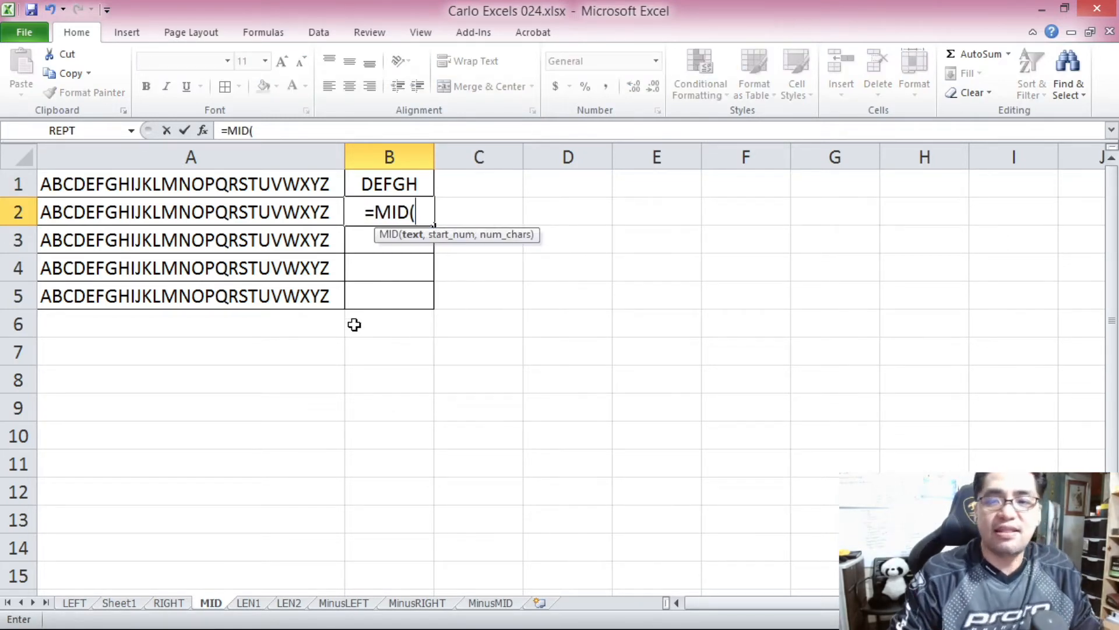
{"action": "left_click", "coordinate": [288, 210]}
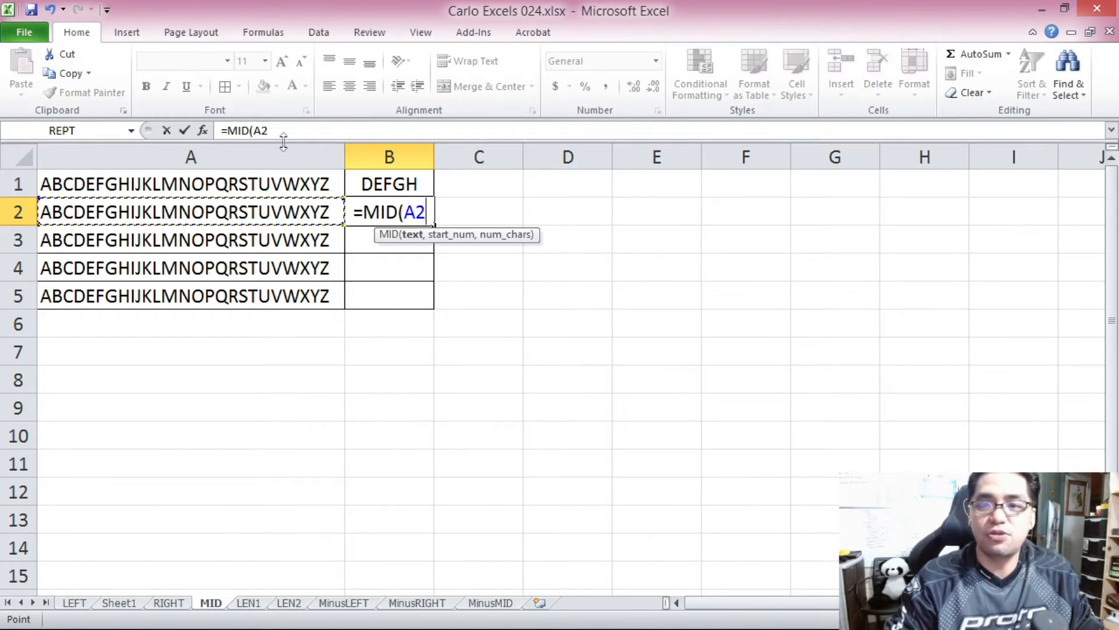
{"action": "type", "text": ",1"}
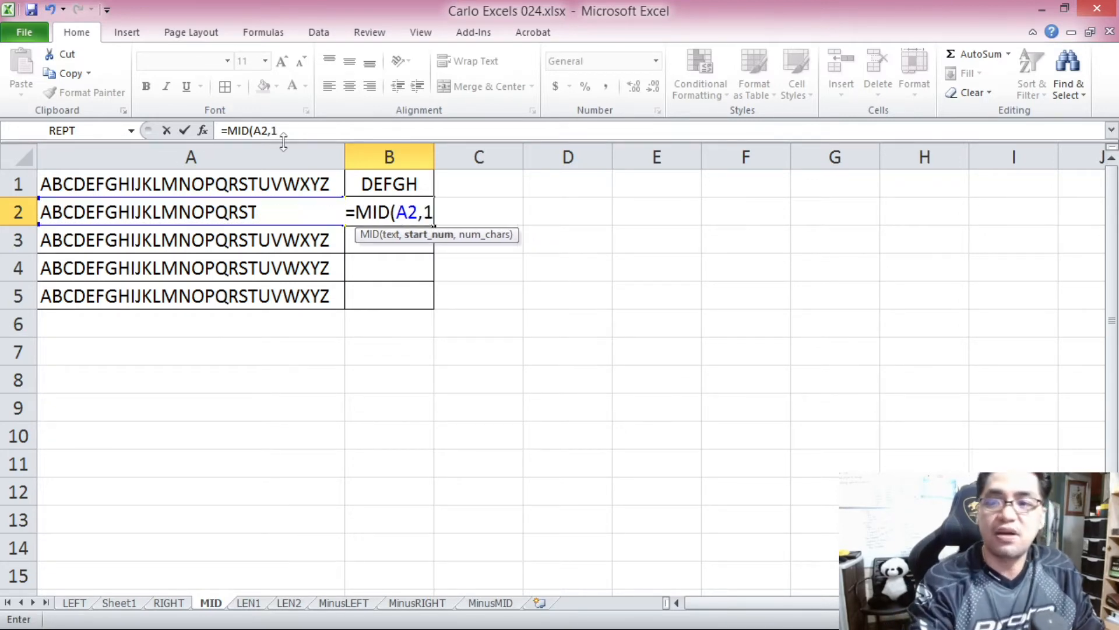
{"action": "type", "text": "1,"}
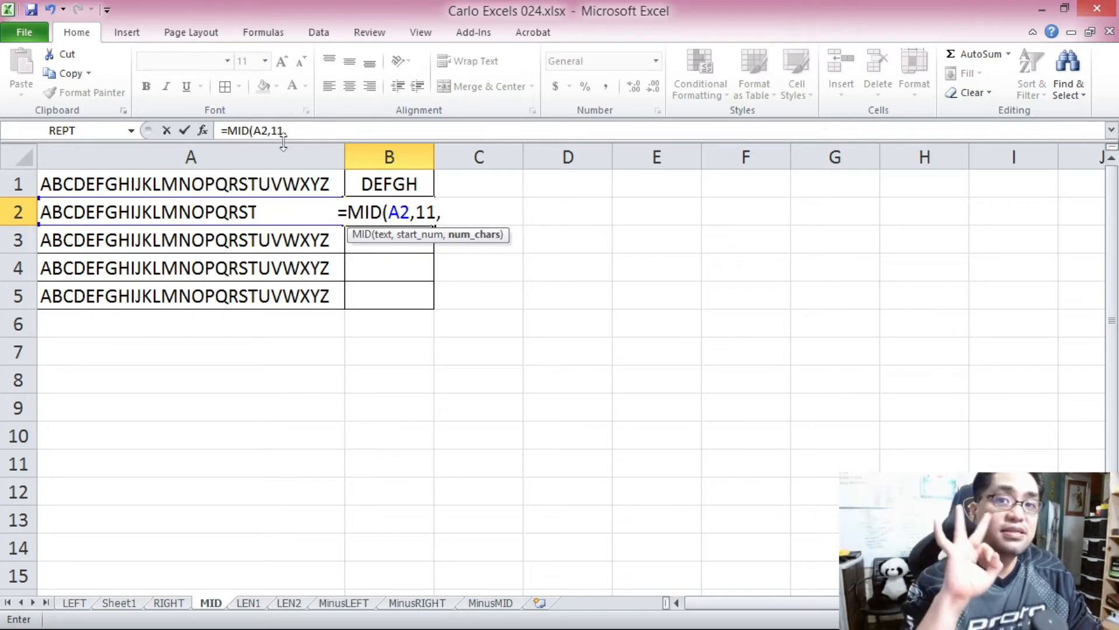
{"action": "type", "text": "3)"}
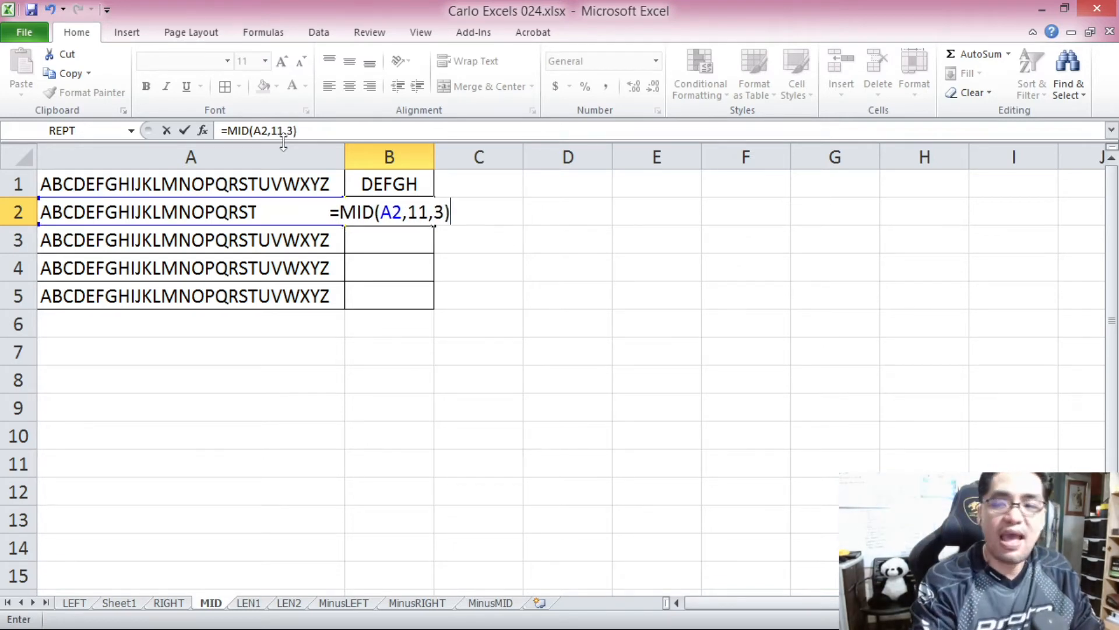
{"action": "key", "text": "Return"}
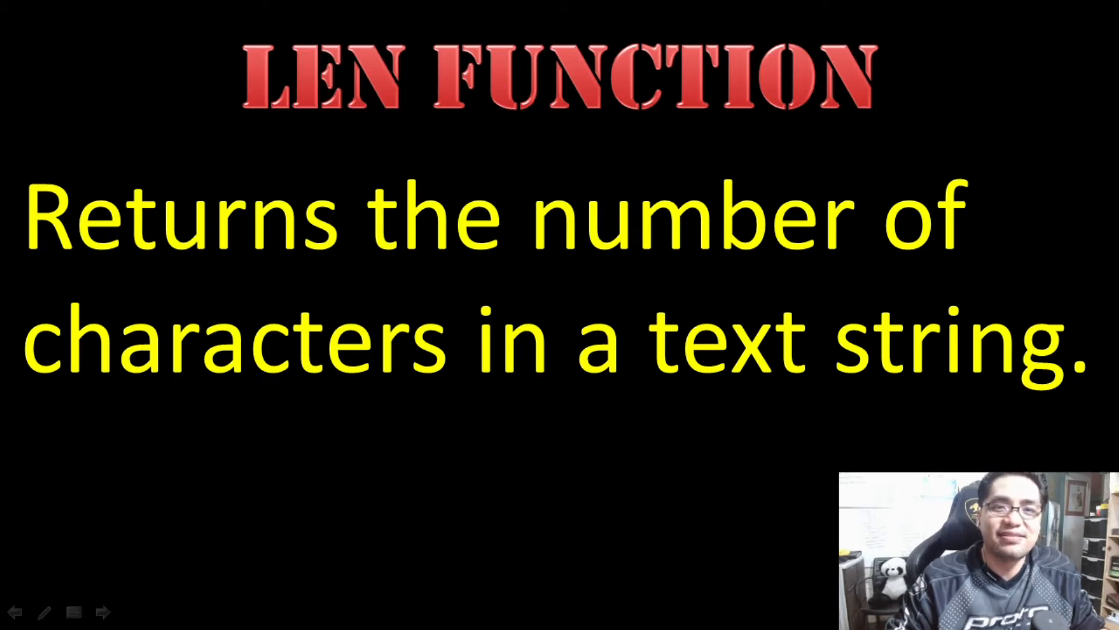
Enter the formula =LEN(A1) in cell B1 of the LEN1 sheet to count the characters in A1.
{"action": "key", "text": "Right"}
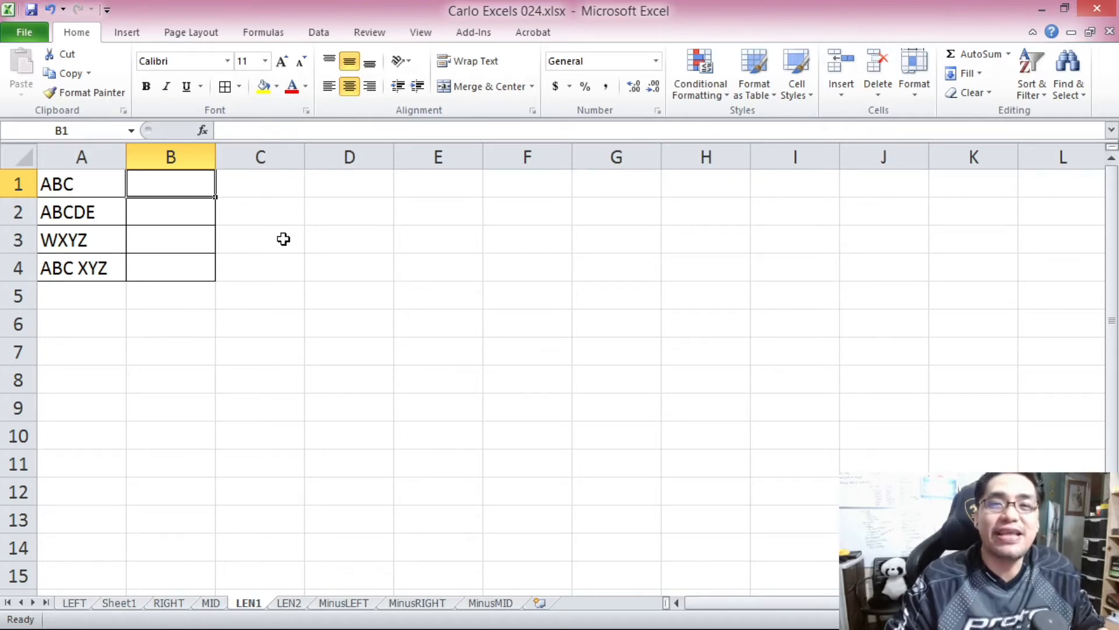
{"action": "left_click", "coordinate": [83, 186]}
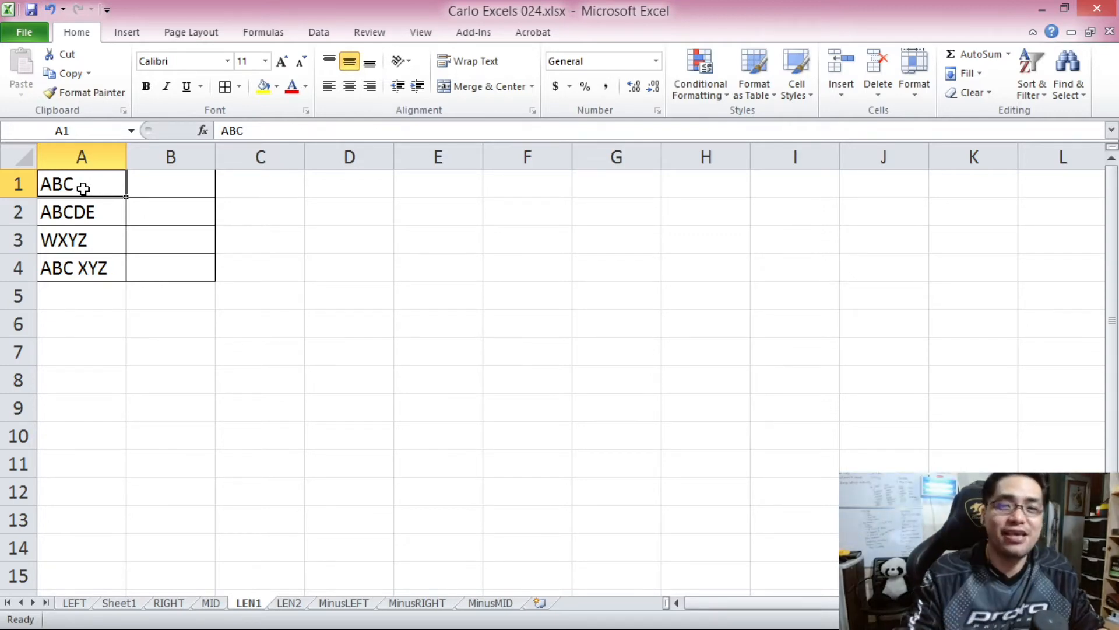
{"action": "left_click", "coordinate": [181, 180]}
{"action": "type", "text": "=LEN("}
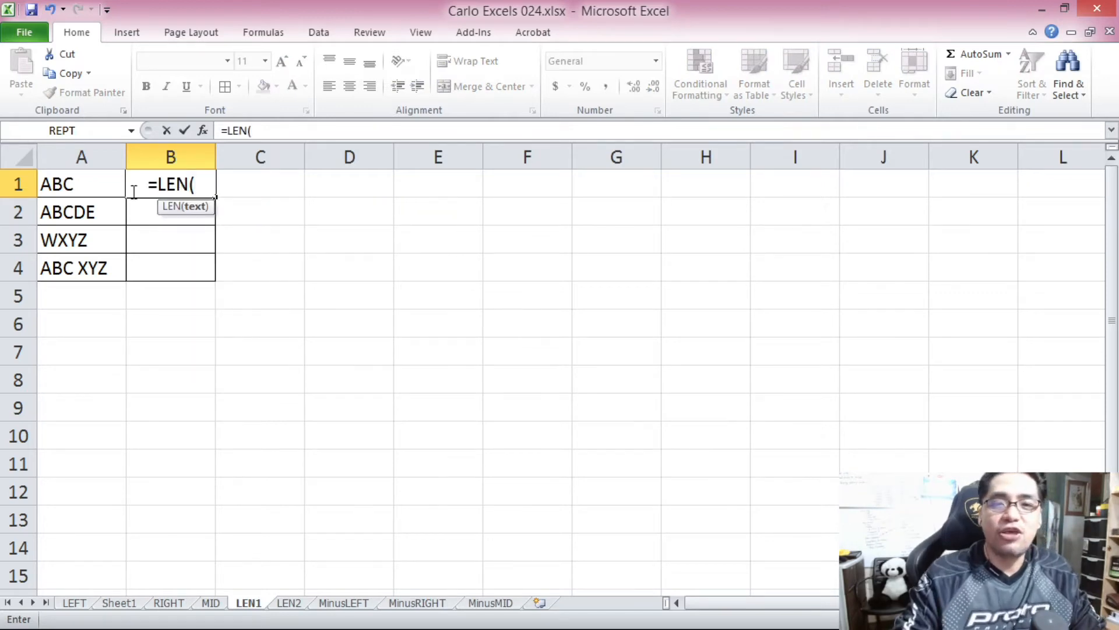
{"action": "left_click", "coordinate": [104, 185]}
{"action": "type", "text": ")"}
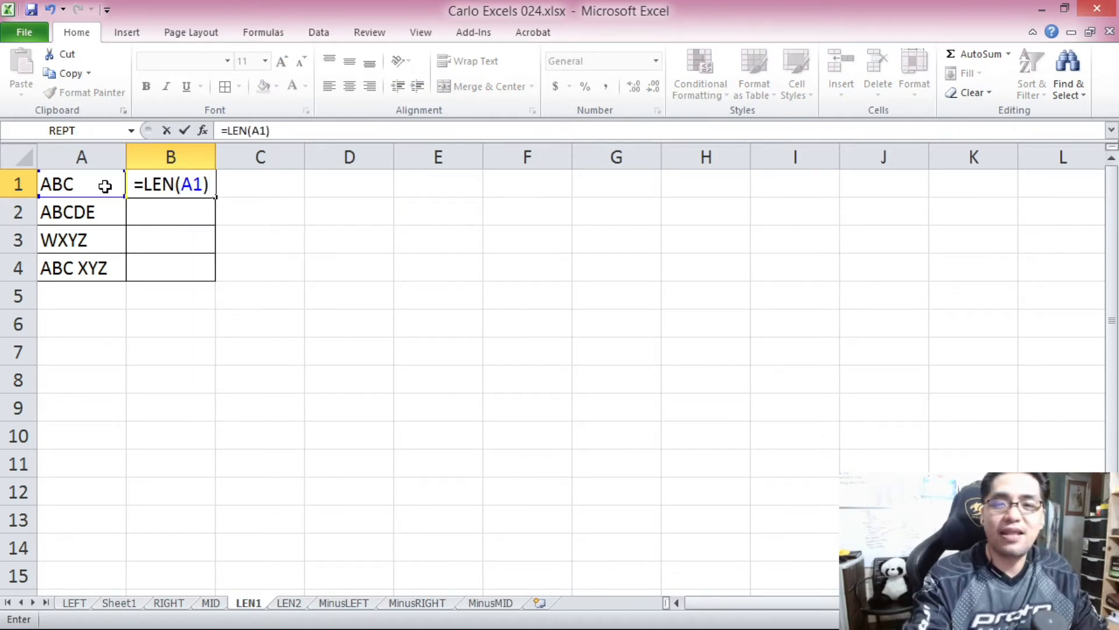
{"action": "key", "text": "Return"}
Enter the formula =LEN(A2) in cell B2 to count the characters in A2.
{"action": "left_click", "coordinate": [104, 216]}
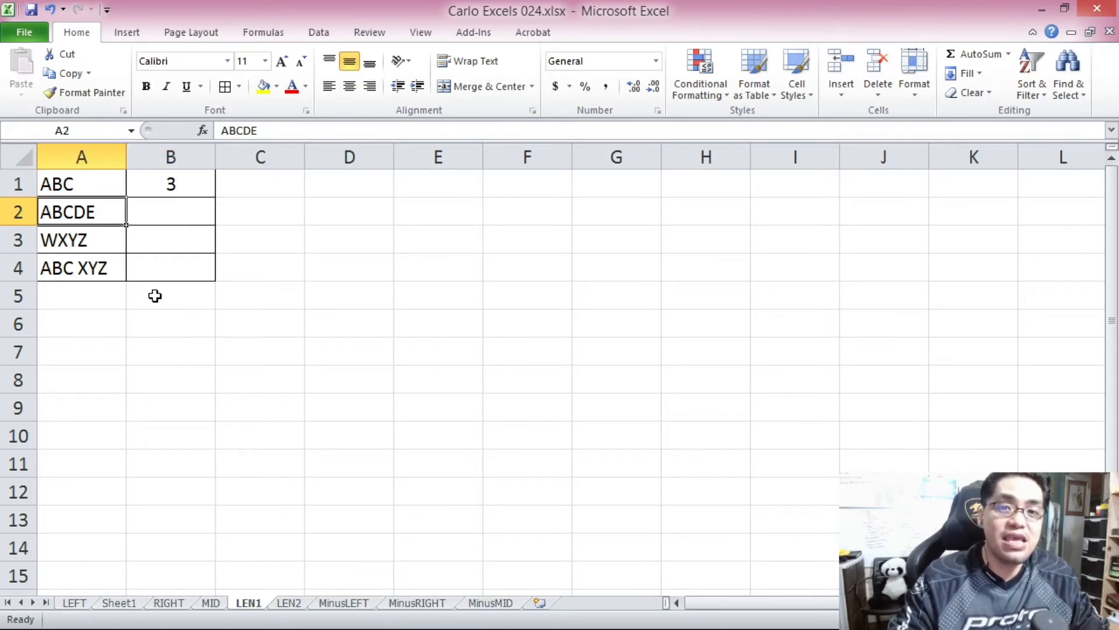
{"action": "left_click", "coordinate": [166, 216]}
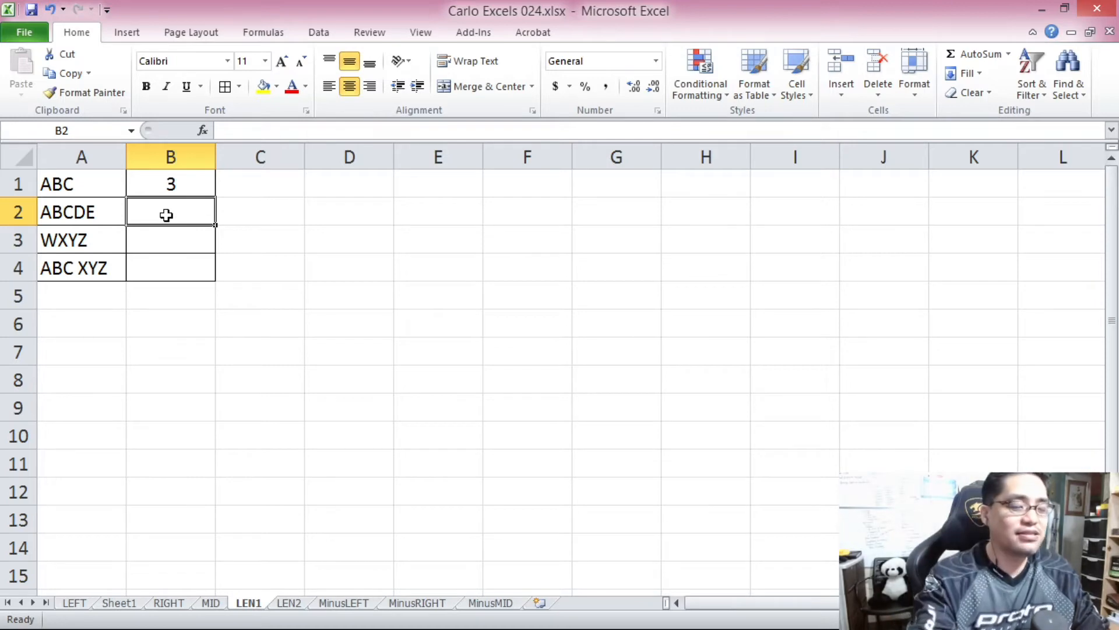
{"action": "type", "text": "=LEN"}
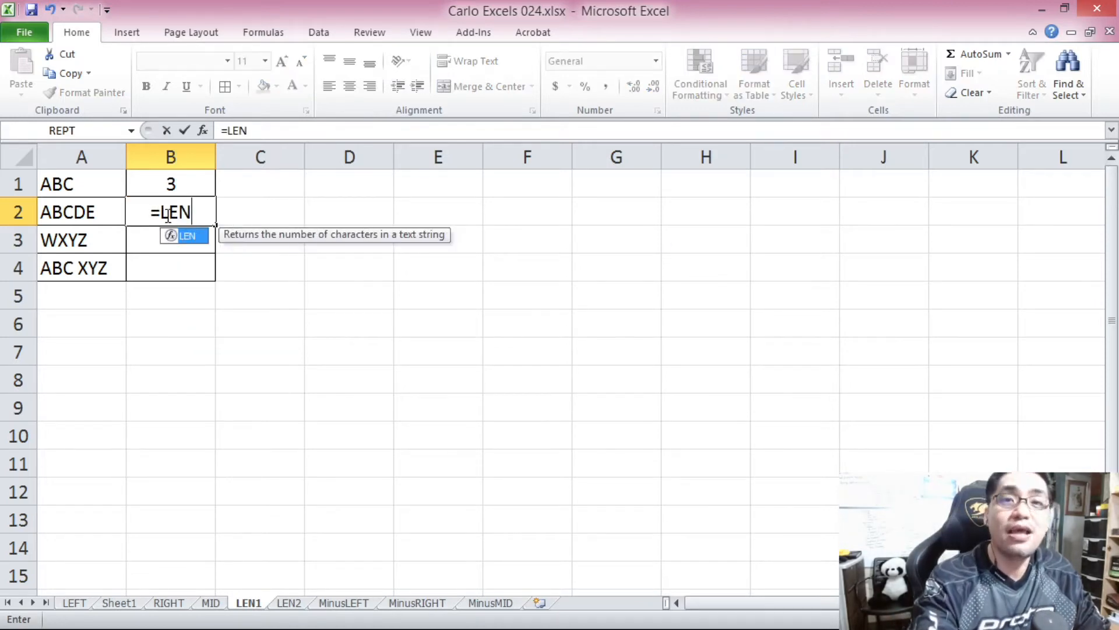
{"action": "type", "text": "("}
{"action": "left_click", "coordinate": [83, 215]}
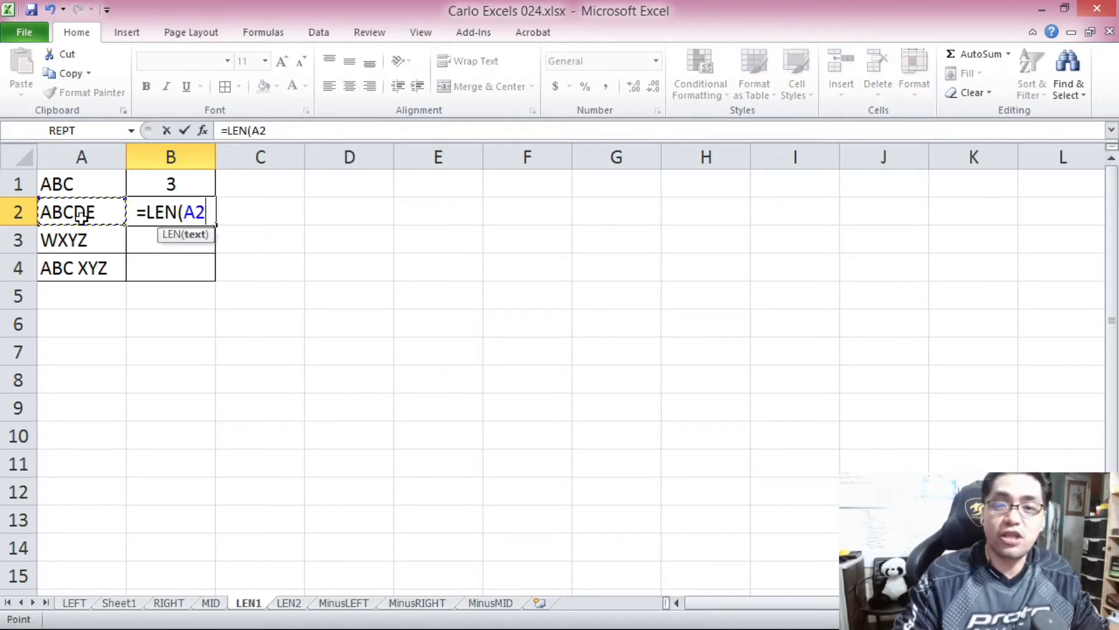
{"action": "type", "text": ")"}
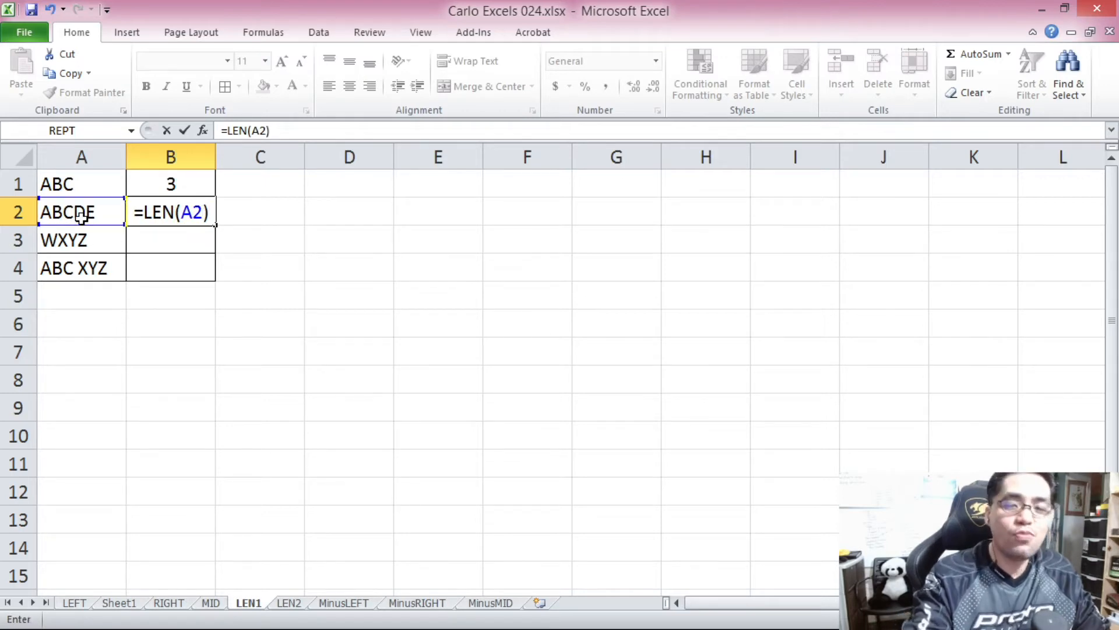
{"action": "key", "text": "Return"}
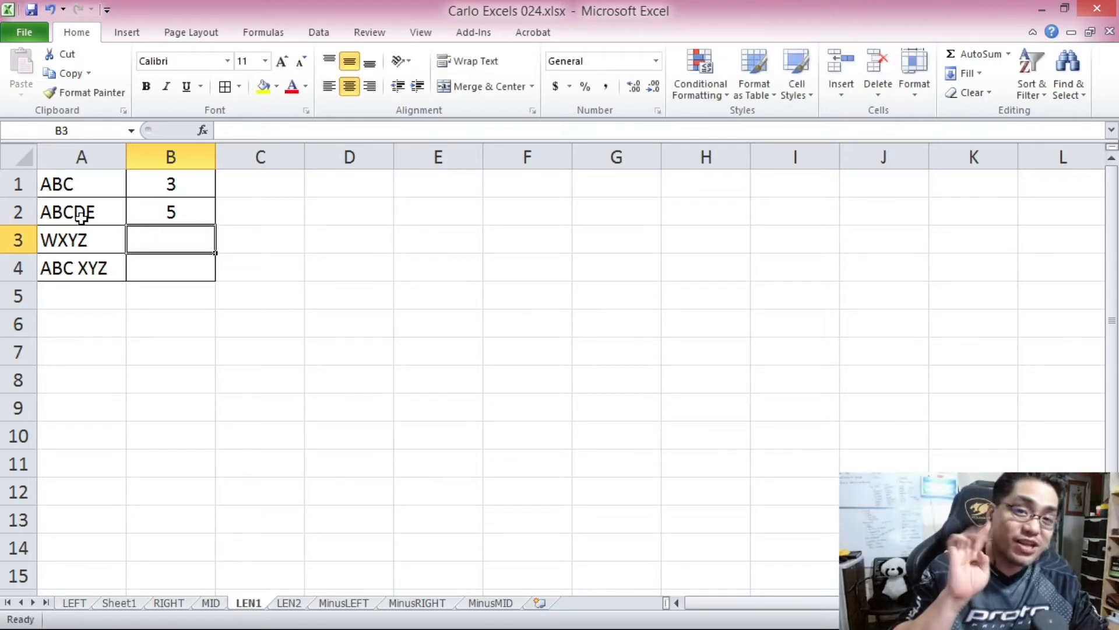
Enter the formula =LEN(A3) in cell B3 to count the characters in A3.
{"action": "type", "text": "=LEN("}
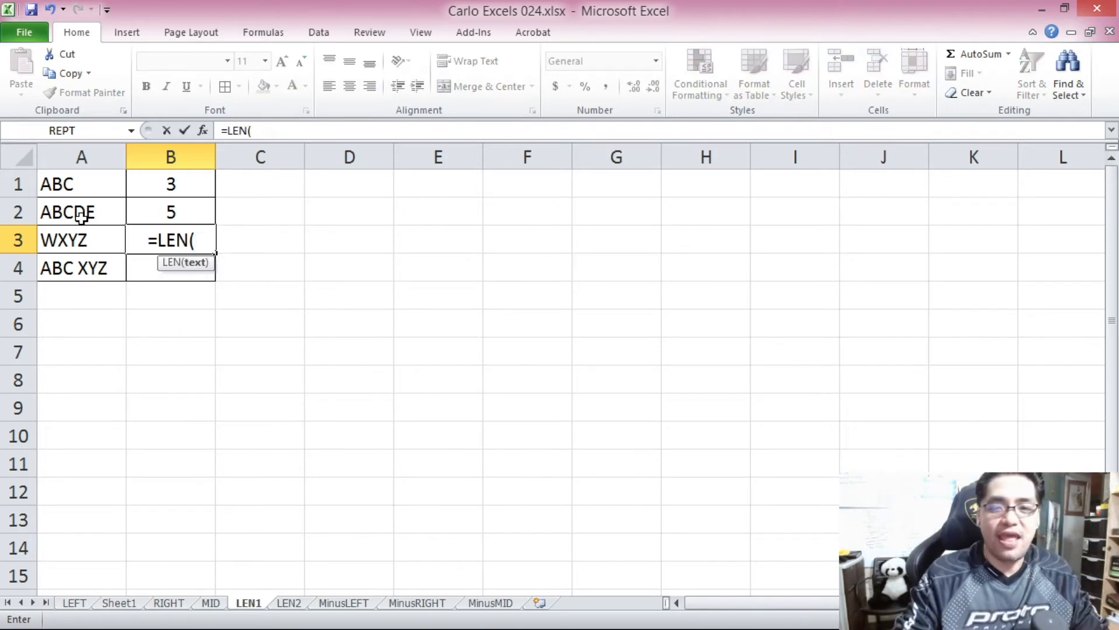
{"action": "left_click", "coordinate": [95, 236]}
{"action": "type", "text": ")"}
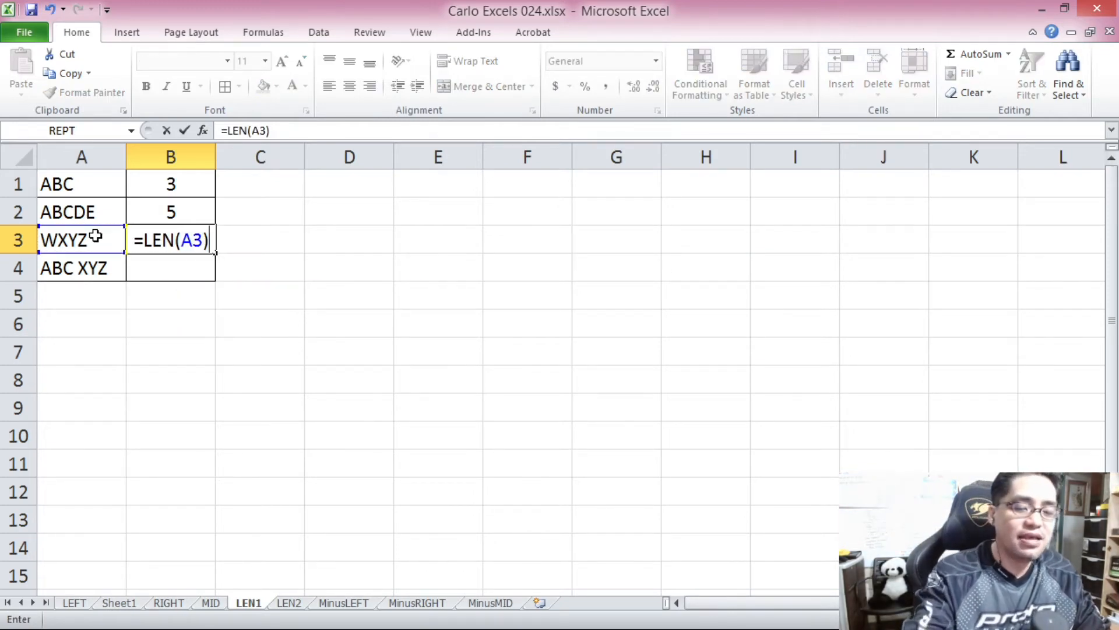
{"action": "key", "text": "Return"}
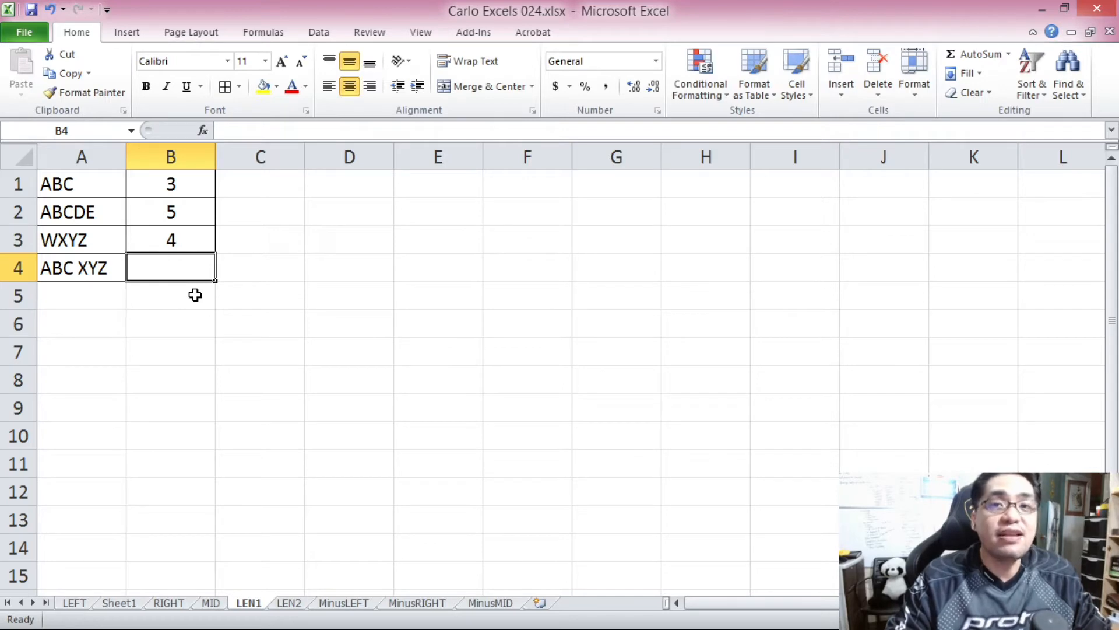
Enter the formula =LEN(A4) in cell B4 to count the characters in A4, including the space.
{"action": "left_click", "coordinate": [92, 258]}
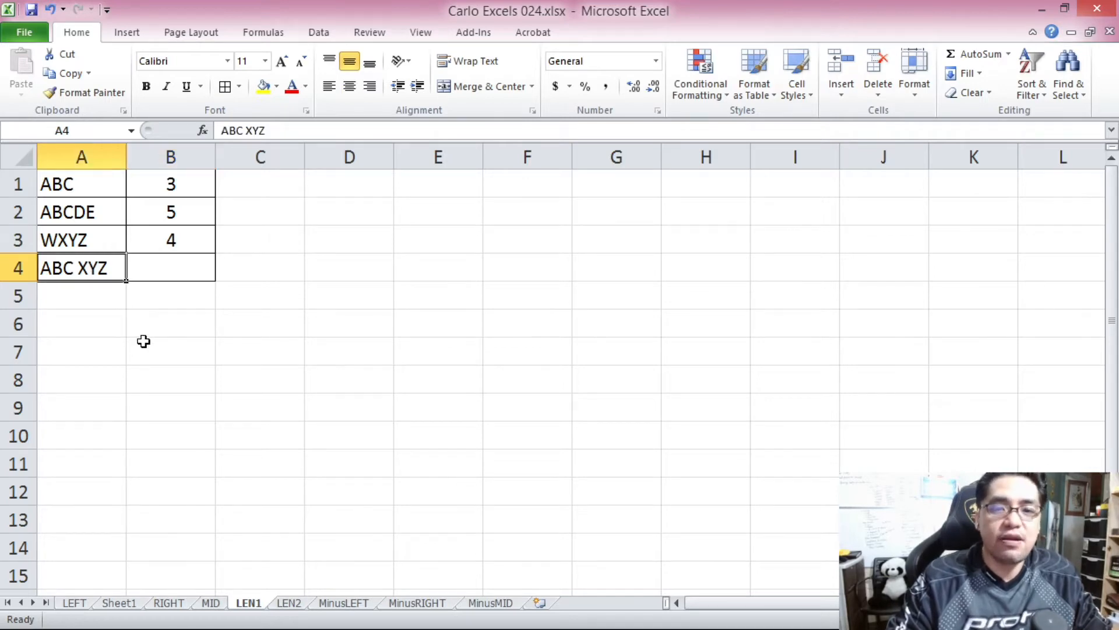
{"action": "left_click", "coordinate": [168, 277]}
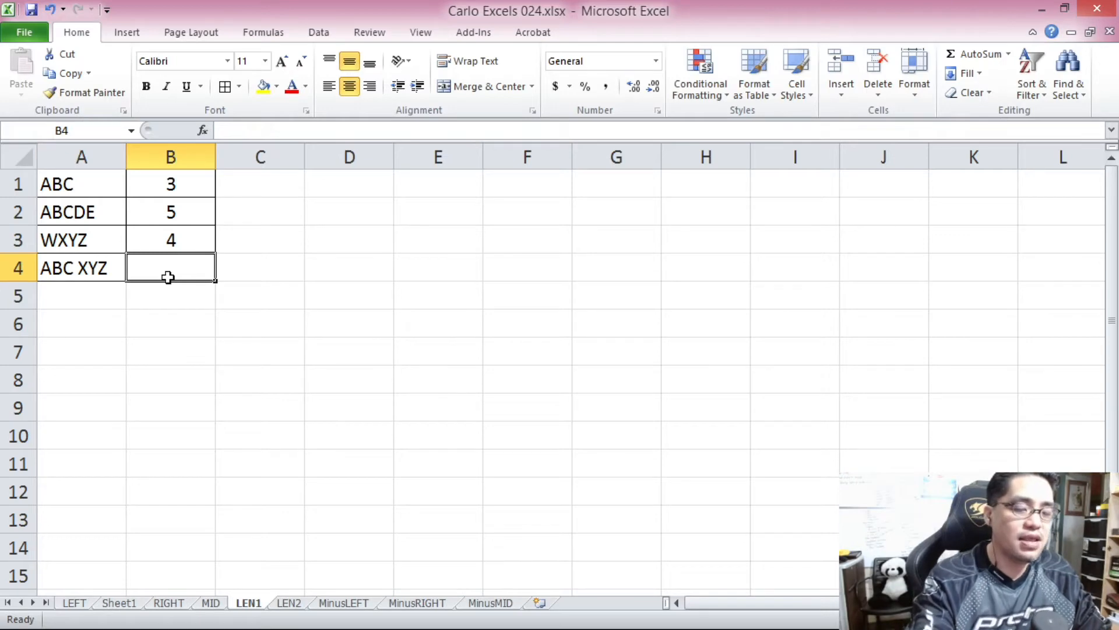
{"action": "type", "text": "=LEN"}
{"action": "type", "text": "("}
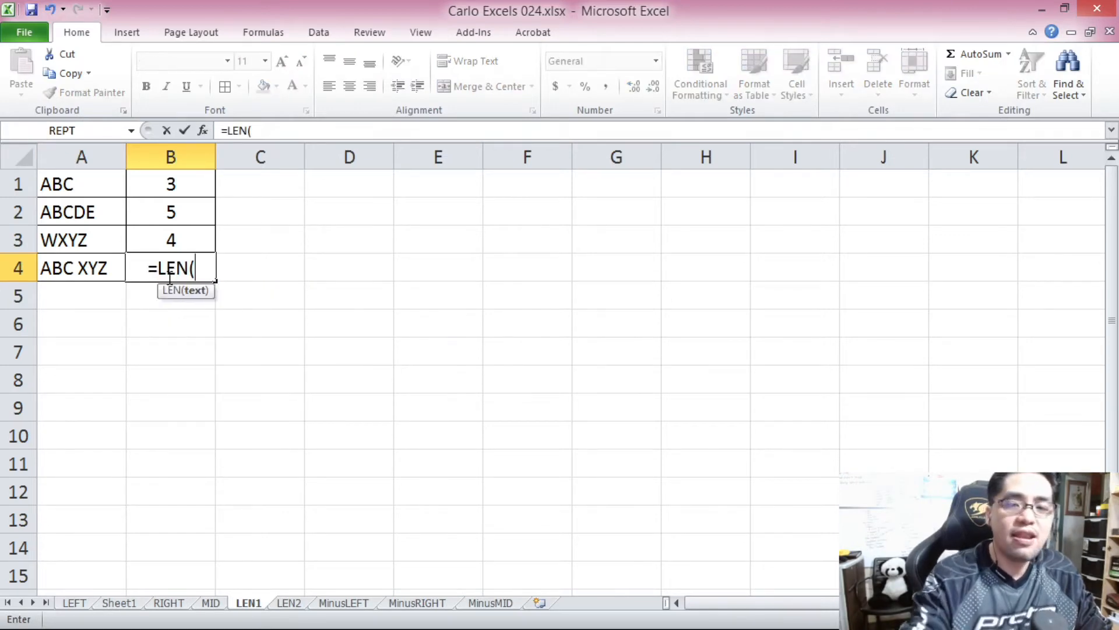
{"action": "left_click", "coordinate": [108, 268]}
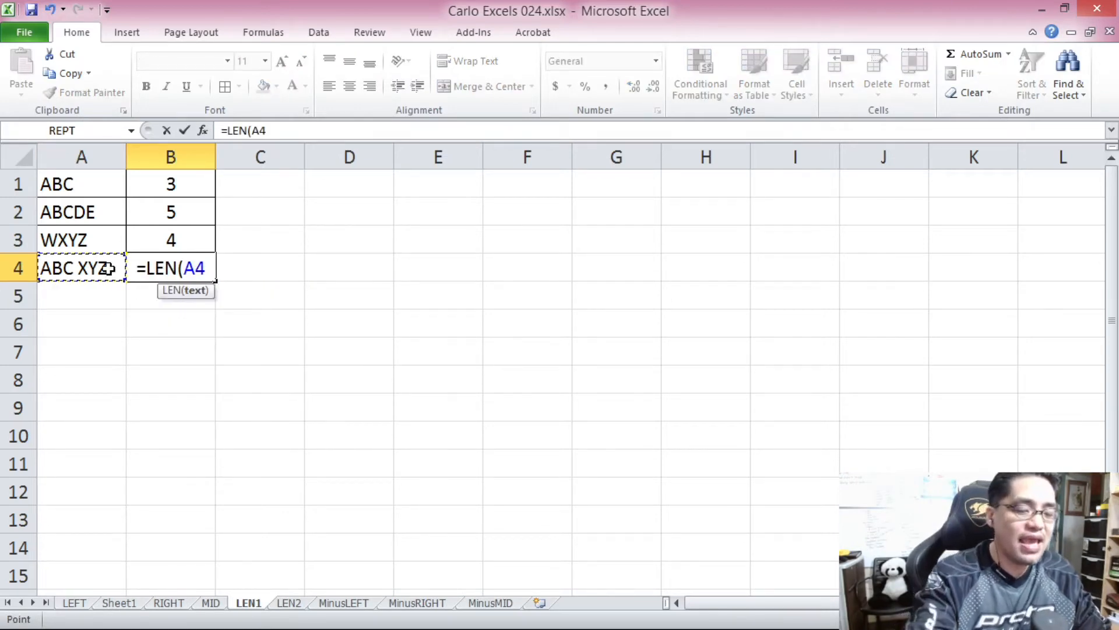
{"action": "type", "text": ")"}
{"action": "key", "text": "Return"}
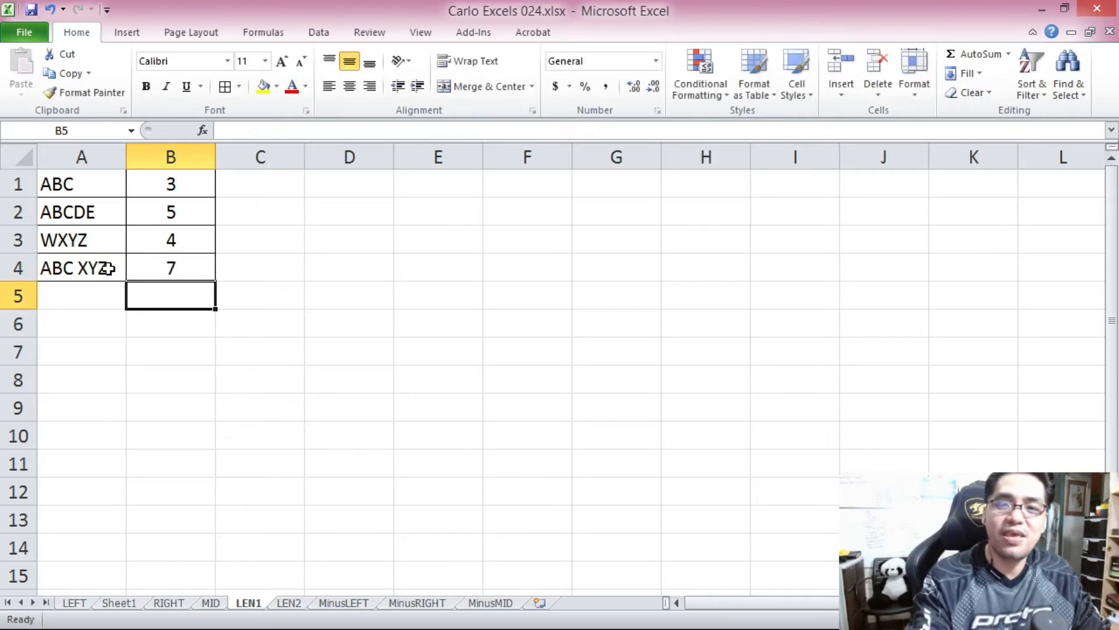
Enter the formula =LEN(A1) in cell B1 of the LEN2 sheet to count the characters in the first name.
{"action": "key", "text": "ctrl+Page_Down"}
{"action": "left_click_drag", "start_coordinate": [1112, 175], "coordinate": [1090, 568]}
{"action": "left_click_drag", "start_coordinate": [1104, 175], "coordinate": [1099, 163]}
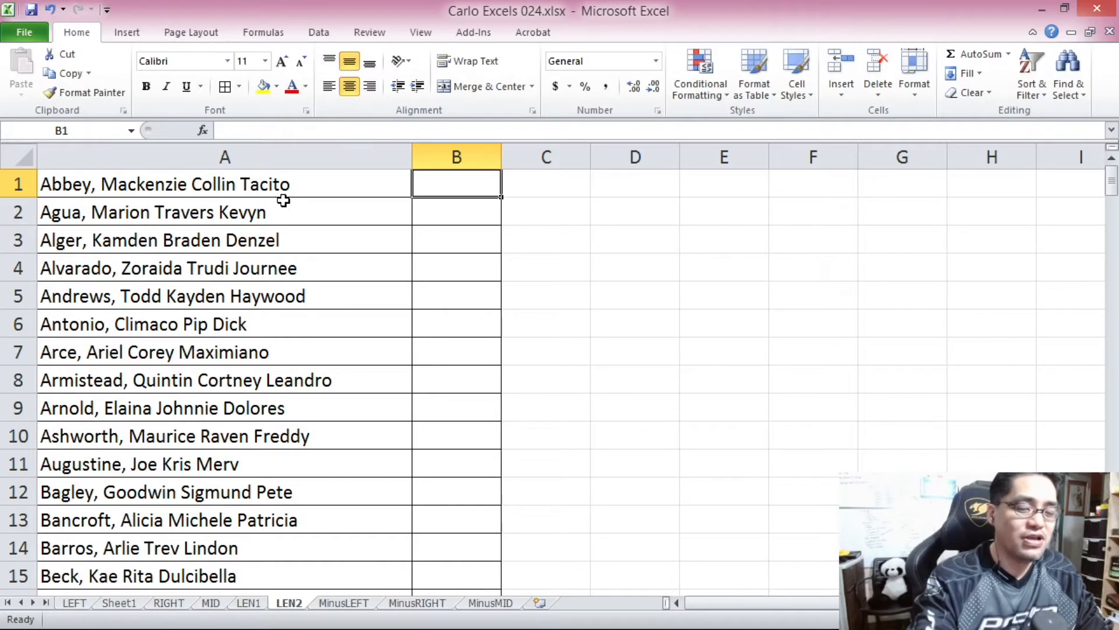
{"action": "type", "text": "=LEN("}
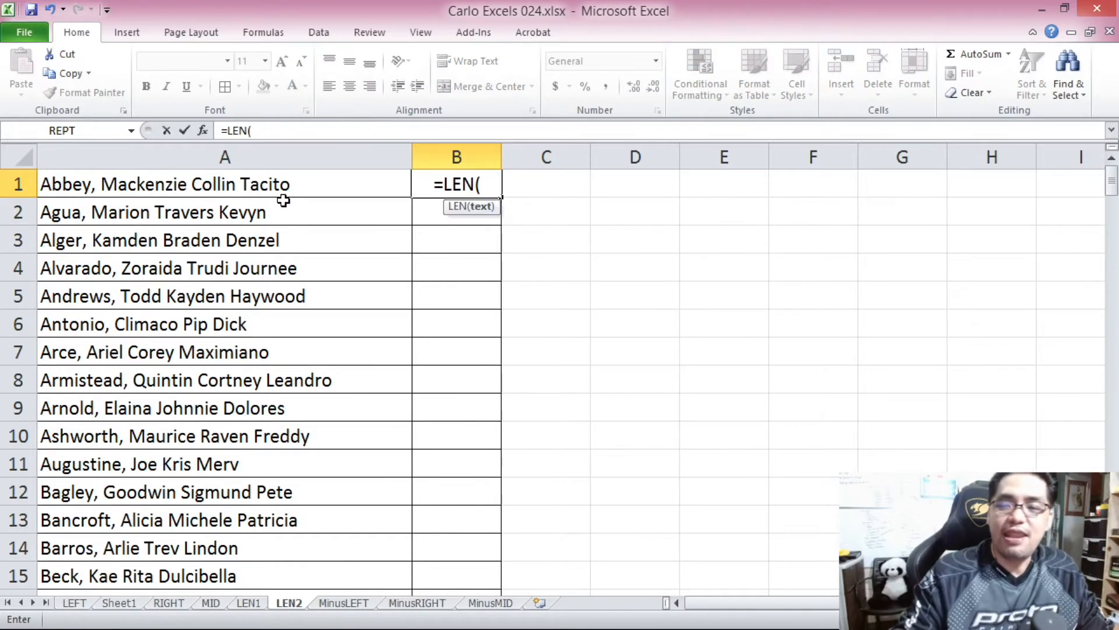
{"action": "left_click", "coordinate": [266, 176]}
{"action": "type", "text": ")"}
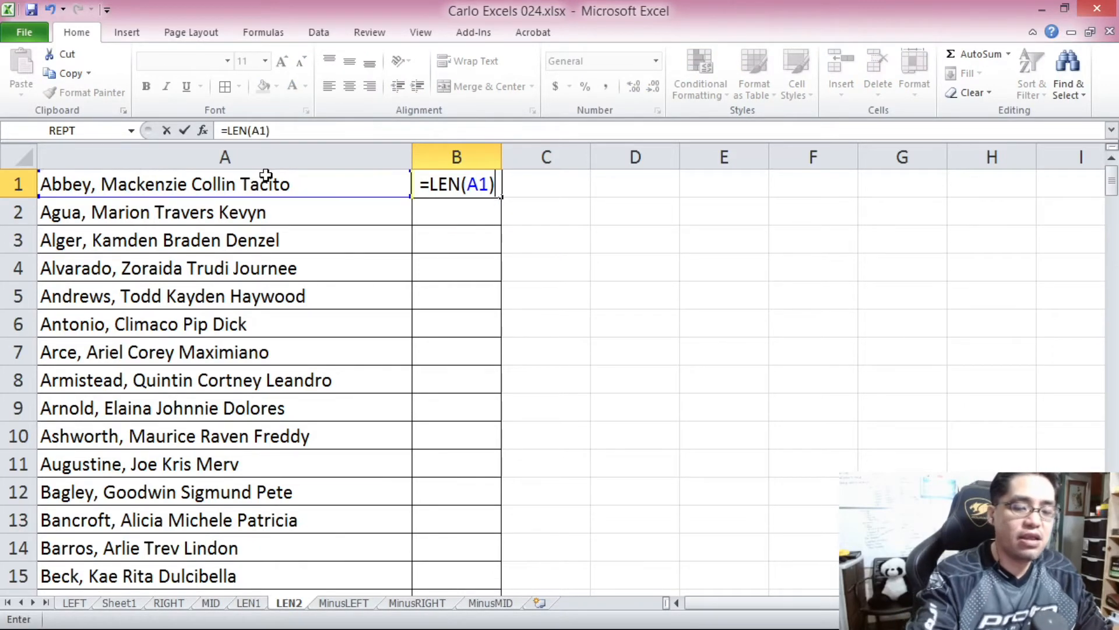
{"action": "key", "text": "Return"}
Copy the LEN formula from B1 down column B through row 200.
{"action": "left_click_drag", "start_coordinate": [473, 198], "coordinate": [468, 193]}
{"action": "left_click", "coordinate": [597, 367]}
{"action": "left_click", "coordinate": [225, 184]}
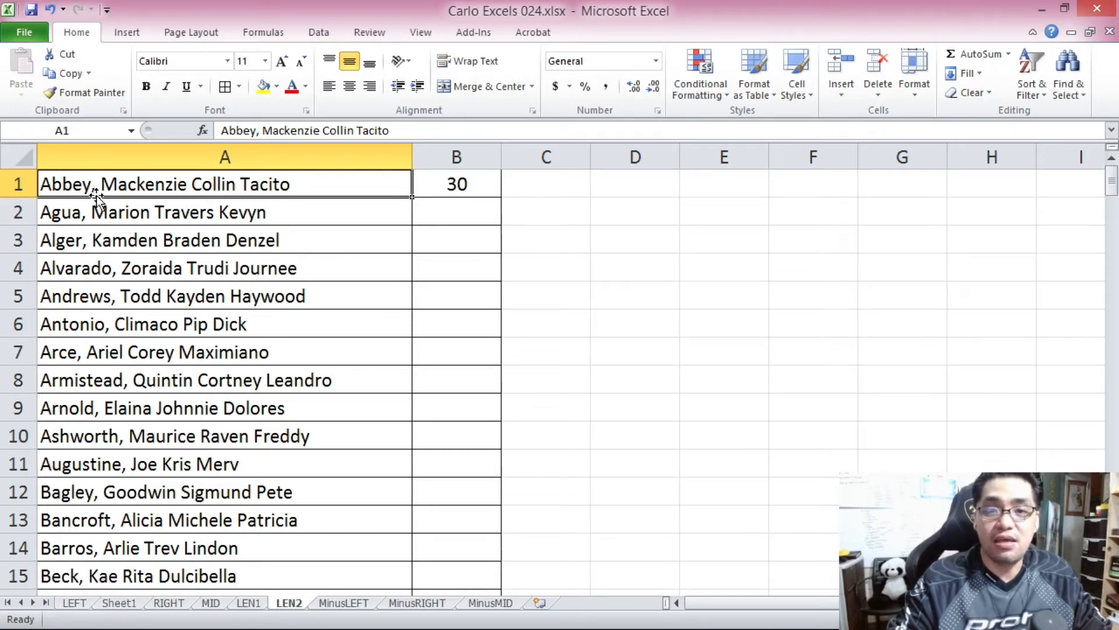
{"action": "left_click", "coordinate": [446, 184]}
{"action": "key", "text": "ctrl+c"}
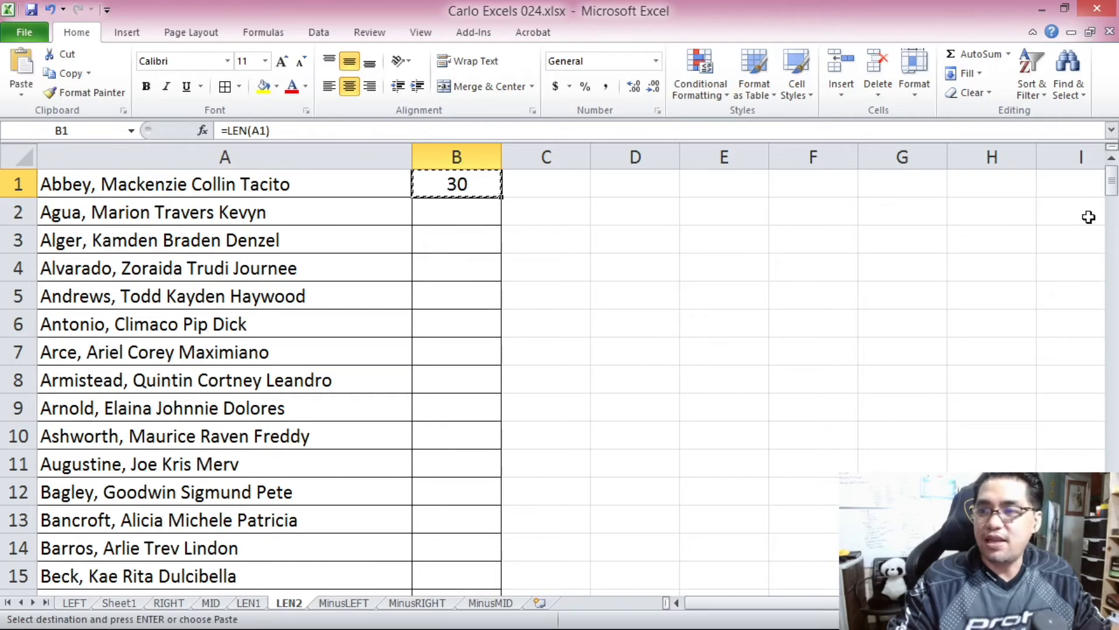
{"action": "left_click_drag", "start_coordinate": [1115, 193], "coordinate": [1115, 199]}
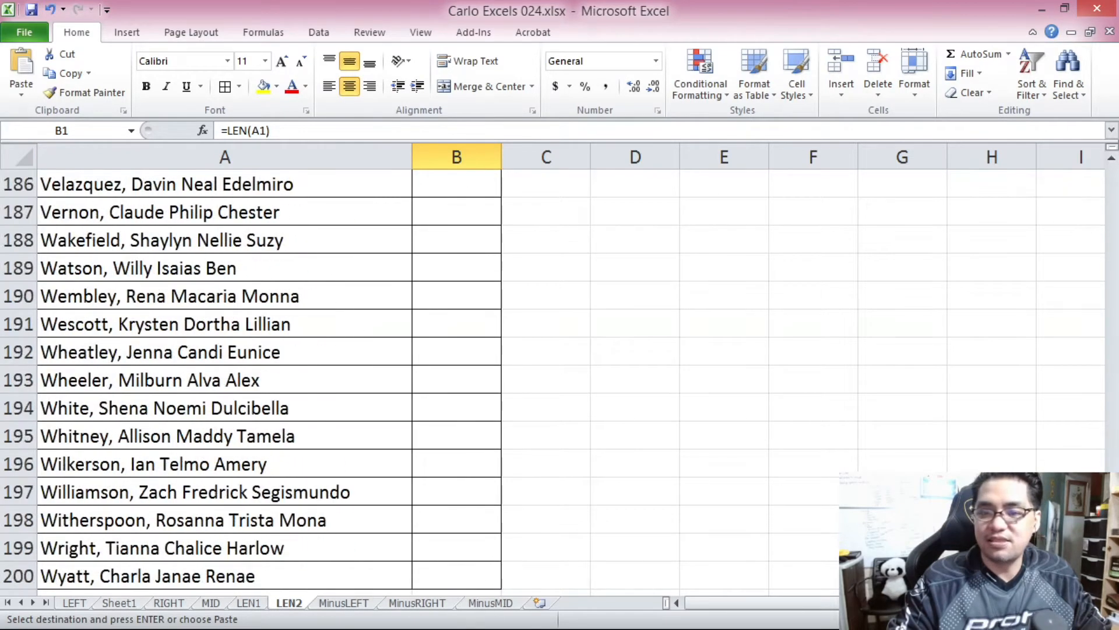
{"action": "left_click", "coordinate": [438, 572], "text": "shift"}
{"action": "key", "text": "ctrl+v"}
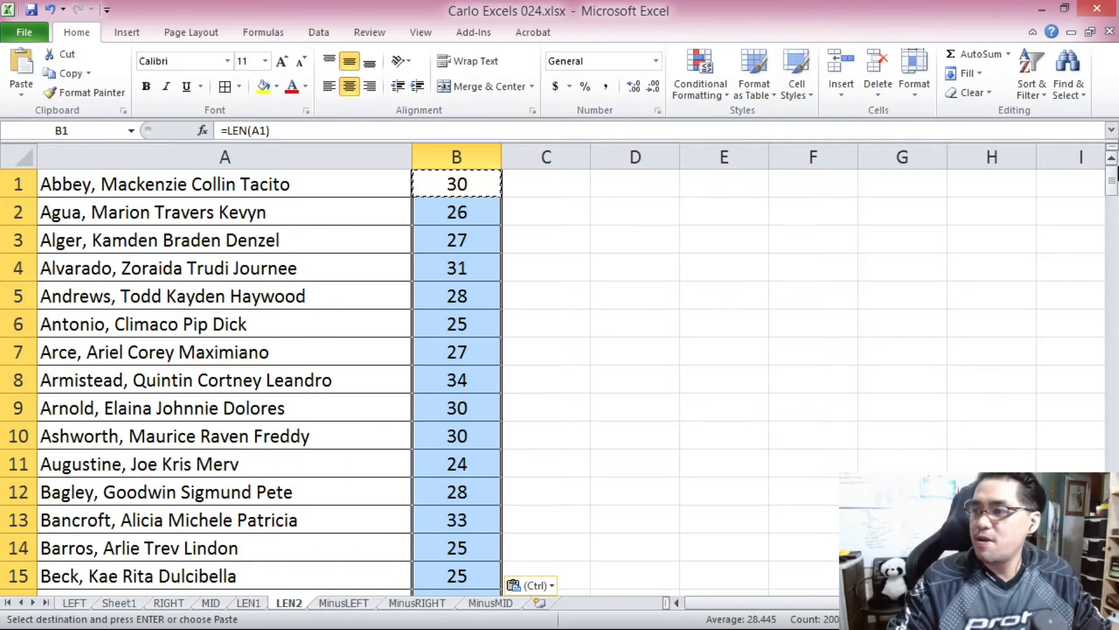
Sort the names and their character counts in A1:B200 by column B from largest to smallest.
{"action": "left_click", "coordinate": [457, 187]}
{"action": "mouse_move", "coordinate": [1111, 175]}
{"action": "left_mouse_down"}
{"action": "mouse_move", "coordinate": [1113, 284]}
{"action": "mouse_move", "coordinate": [1115, 159]}
{"action": "left_mouse_up"}
{"action": "key", "text": "ctrl+shift+Left"}
{"action": "key", "text": "ctrl+shift+Down"}
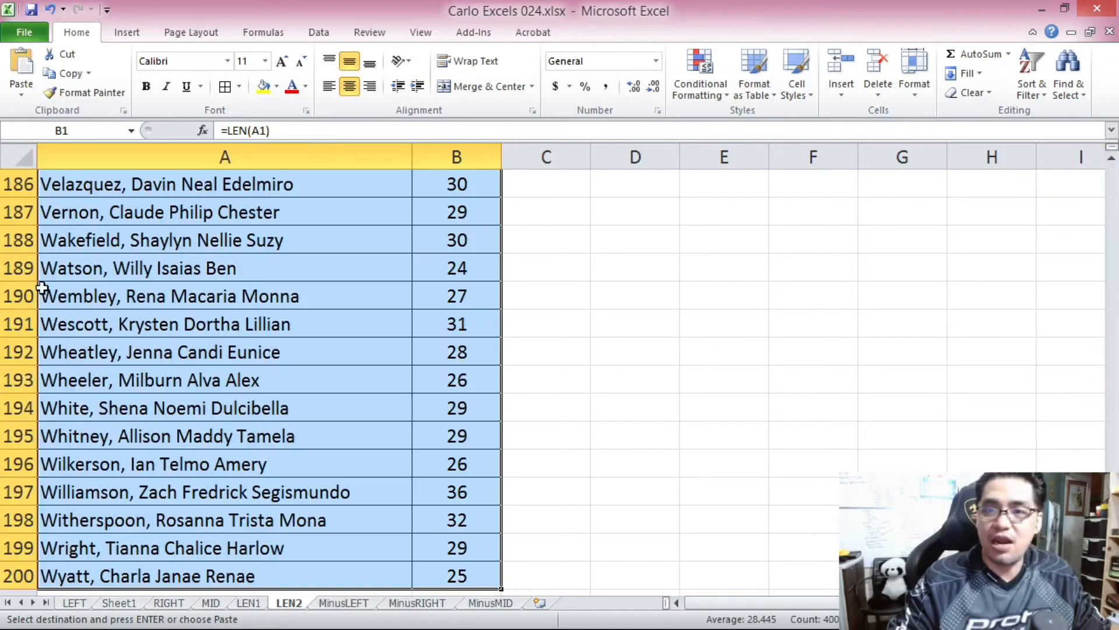
{"action": "left_click", "coordinate": [319, 32]}
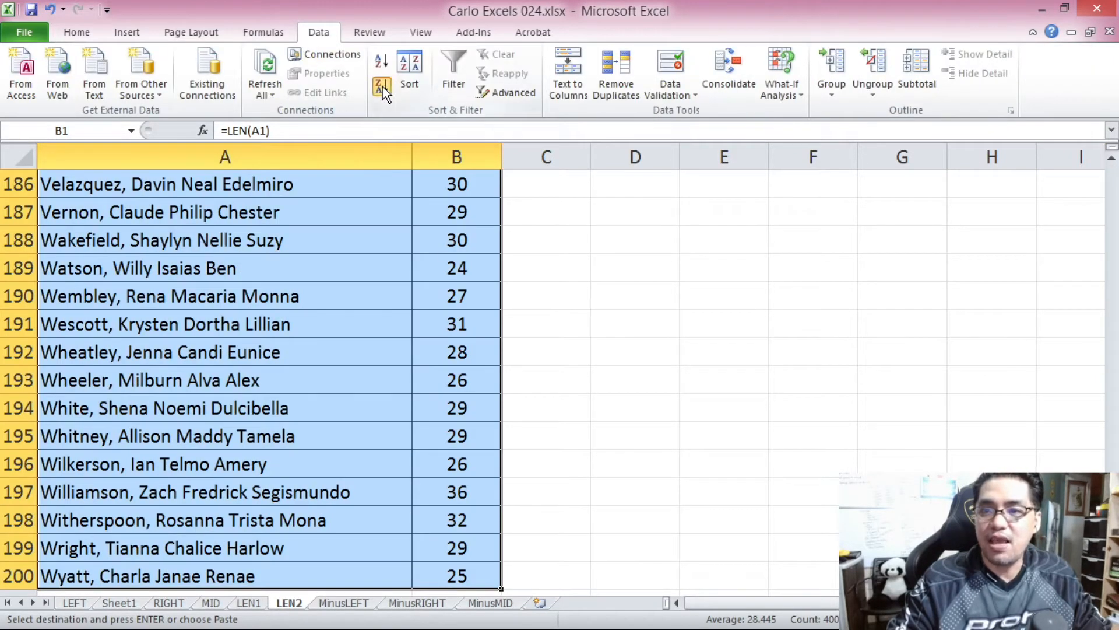
{"action": "left_click", "coordinate": [457, 211]}
{"action": "left_click", "coordinate": [446, 186]}
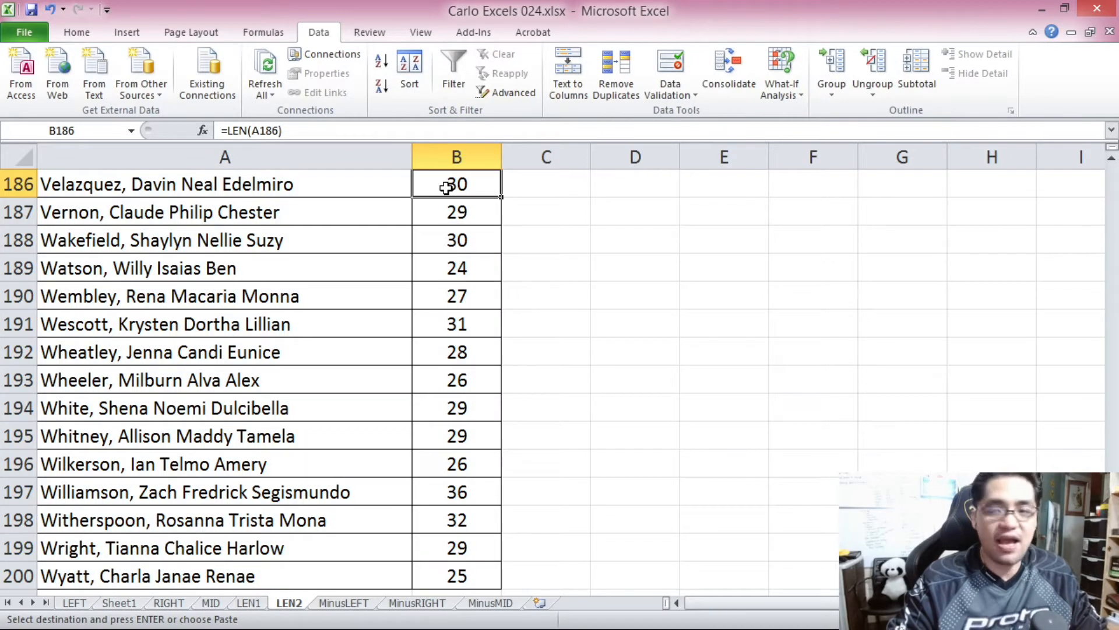
{"action": "key", "text": "ctrl+a"}
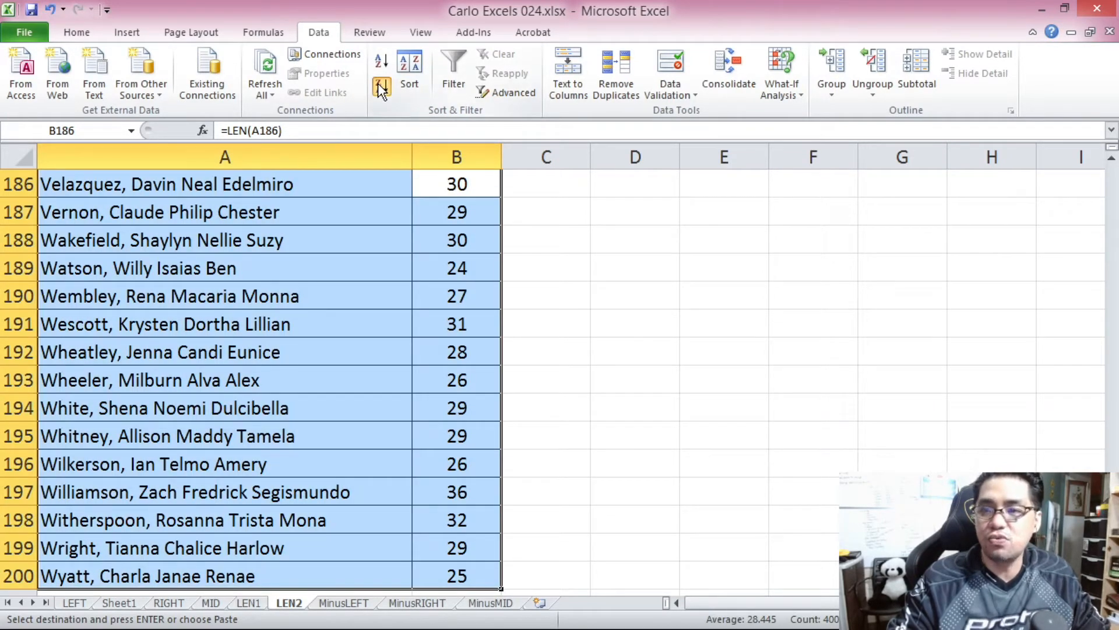
{"action": "left_click", "coordinate": [380, 87]}
{"action": "scroll", "coordinate": [203, 280], "scroll_direction": "up", "scroll_amount": 20}
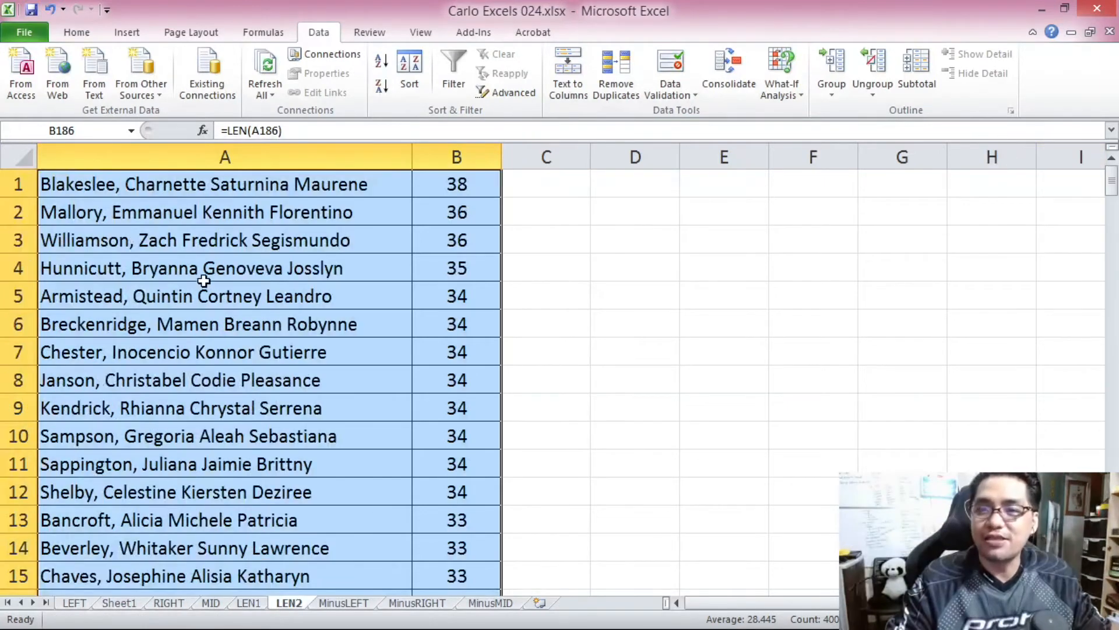
{"action": "left_click", "coordinate": [204, 281]}
{"action": "left_click", "coordinate": [461, 185]}
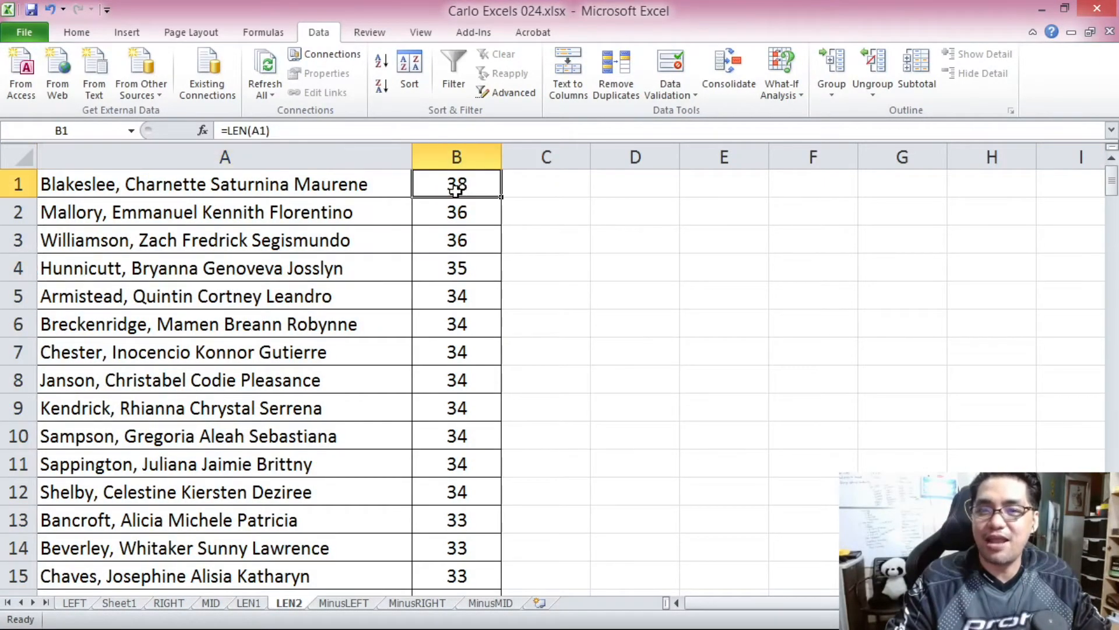
{"action": "left_click", "coordinate": [113, 184]}
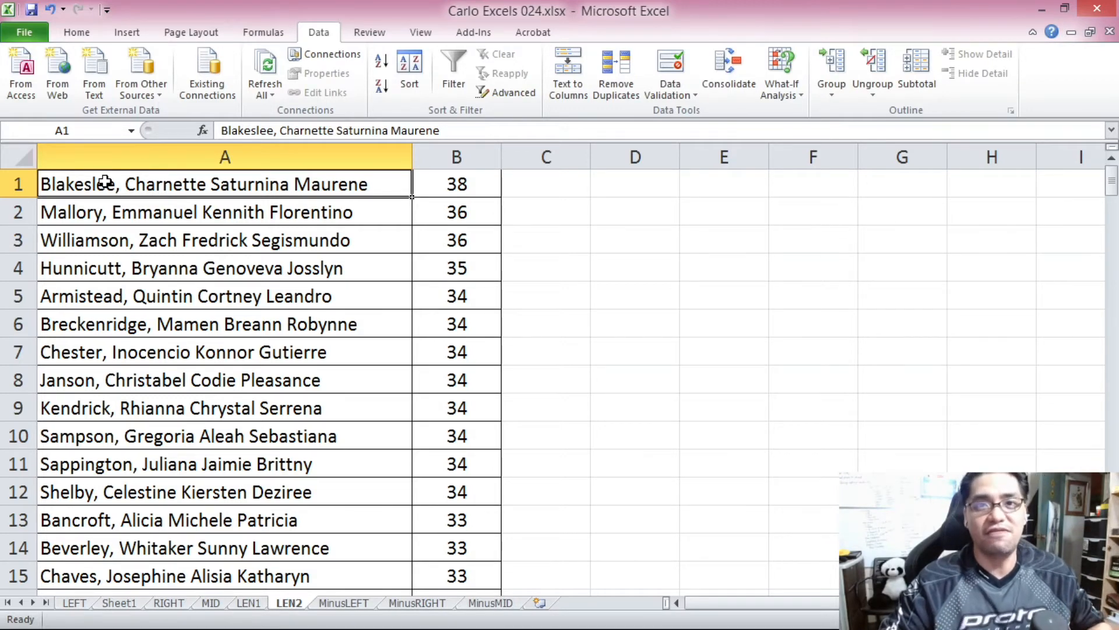
Switch to the MinusLEFT sheet and examine the numbering in front of the names in column A.
{"action": "key", "text": "ctrl+Page_Down"}
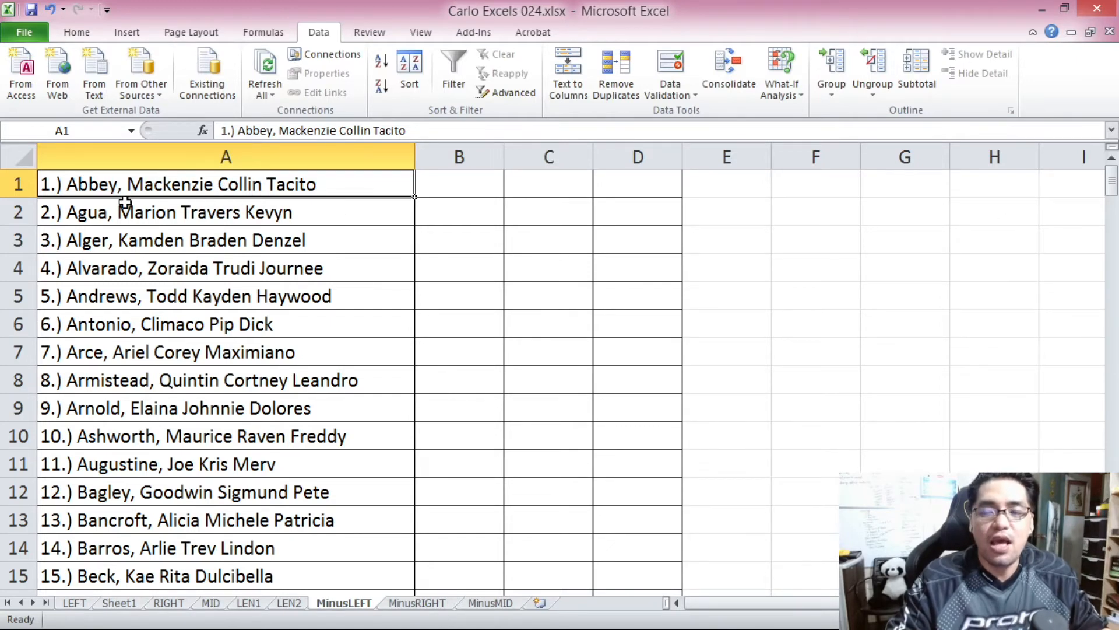
{"action": "left_click_drag", "start_coordinate": [223, 130], "coordinate": [238, 130]}
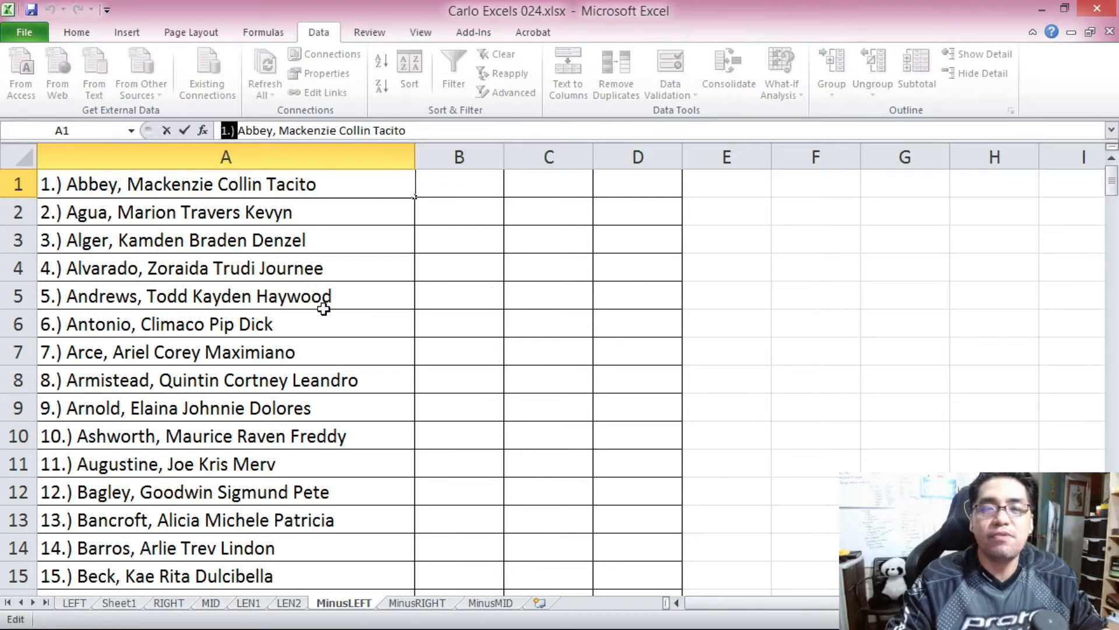
{"action": "key", "text": "Escape"}
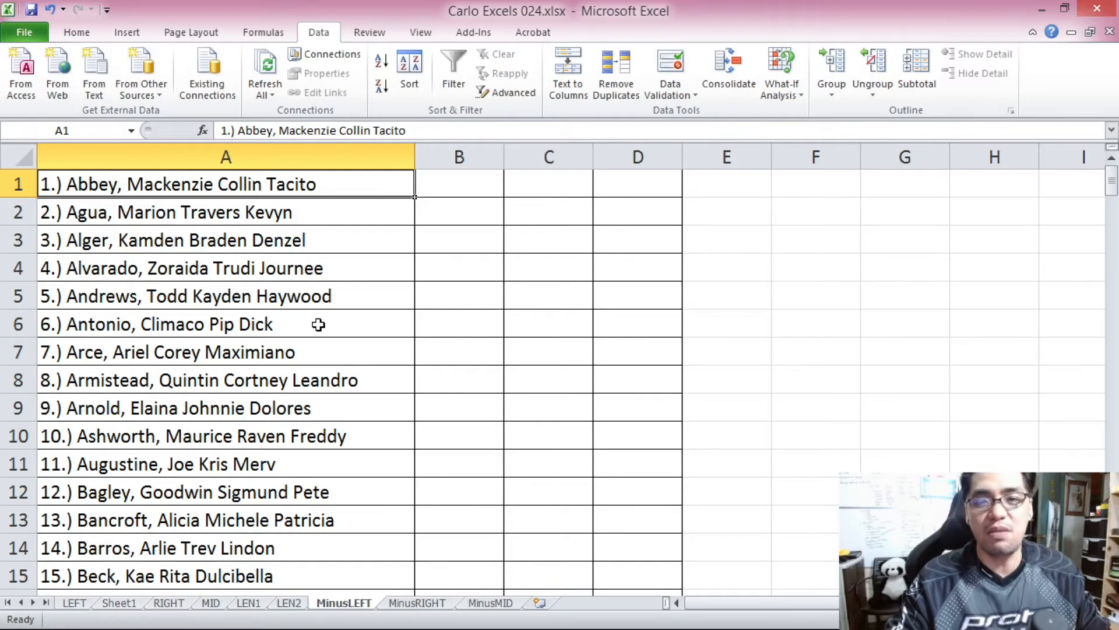
{"action": "left_click_drag", "start_coordinate": [1114, 187], "coordinate": [1066, 138]}
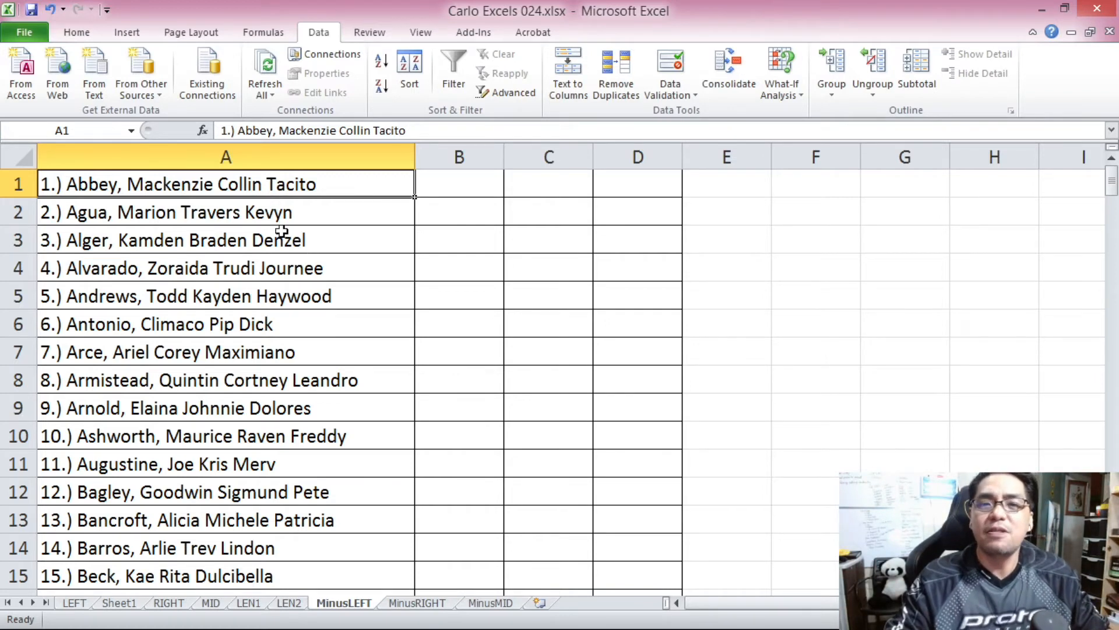
{"action": "left_click", "coordinate": [274, 213]}
{"action": "left_click", "coordinate": [336, 181]}
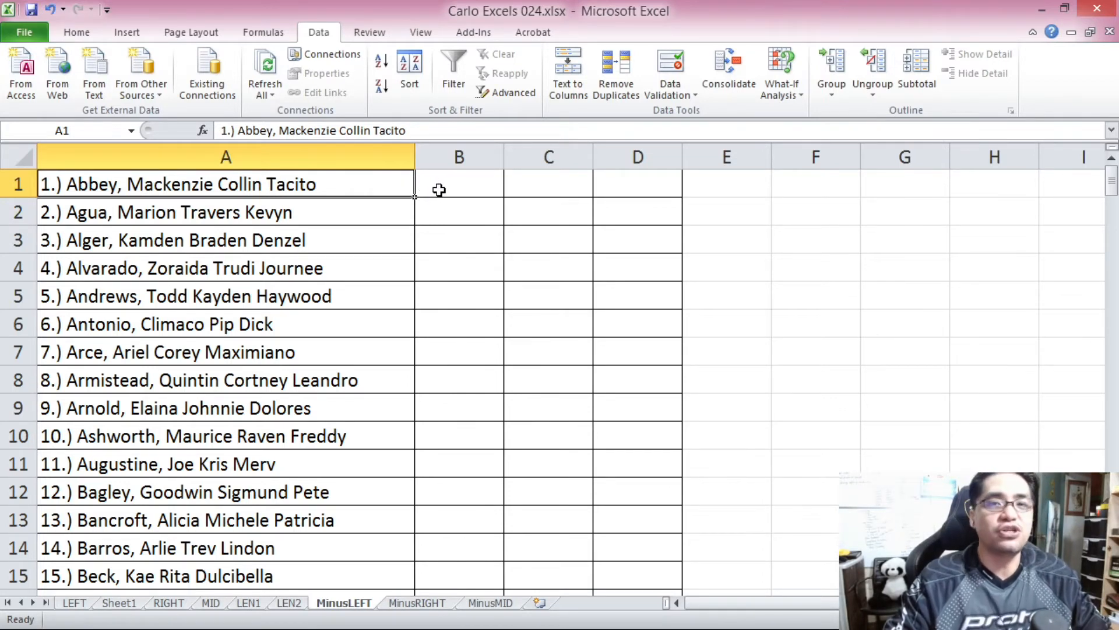
Examine the text of cell A1, comparing the characters of the numbering prefix with the name that follows.
{"action": "left_click", "coordinate": [242, 130]}
{"action": "left_click_drag", "start_coordinate": [242, 130], "coordinate": [221, 130]}
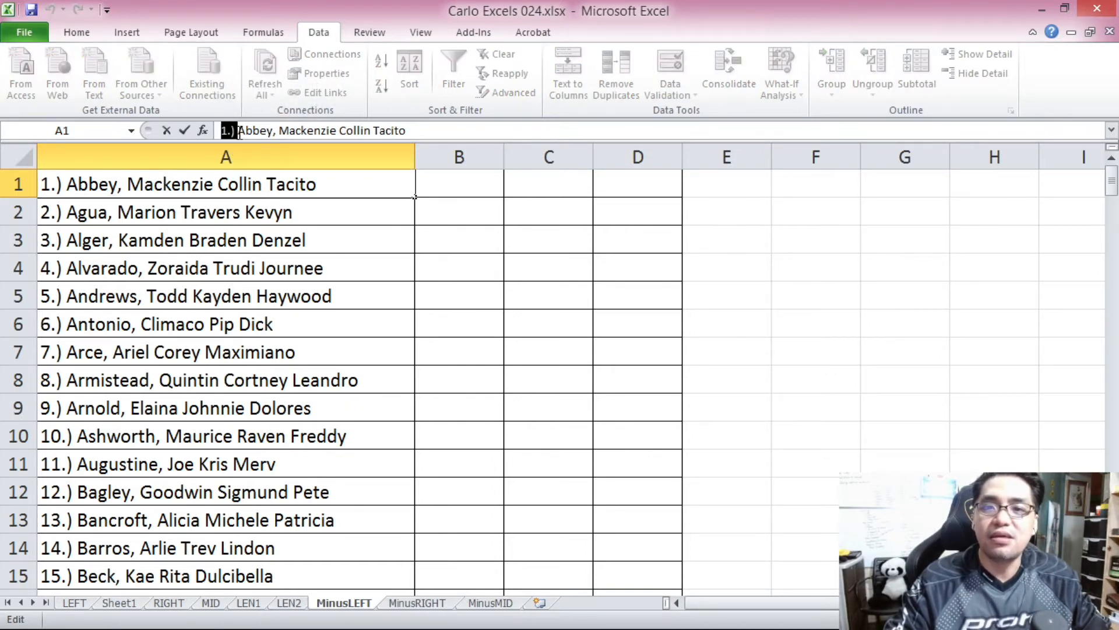
{"action": "left_click", "coordinate": [278, 212]}
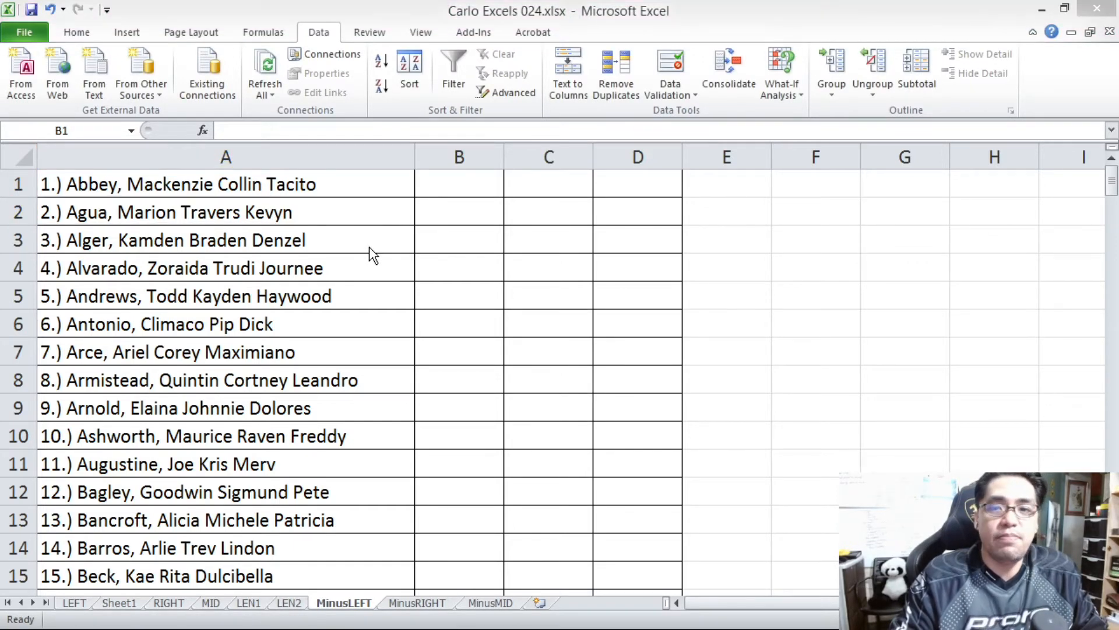
{"action": "left_click", "coordinate": [369, 248]}
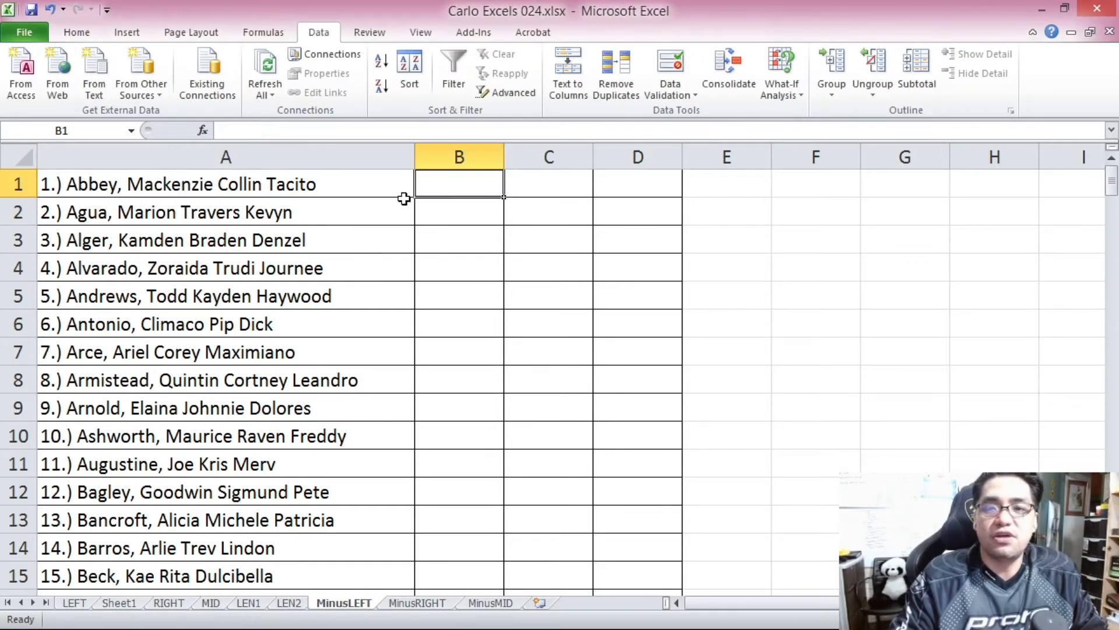
{"action": "left_click", "coordinate": [77, 184]}
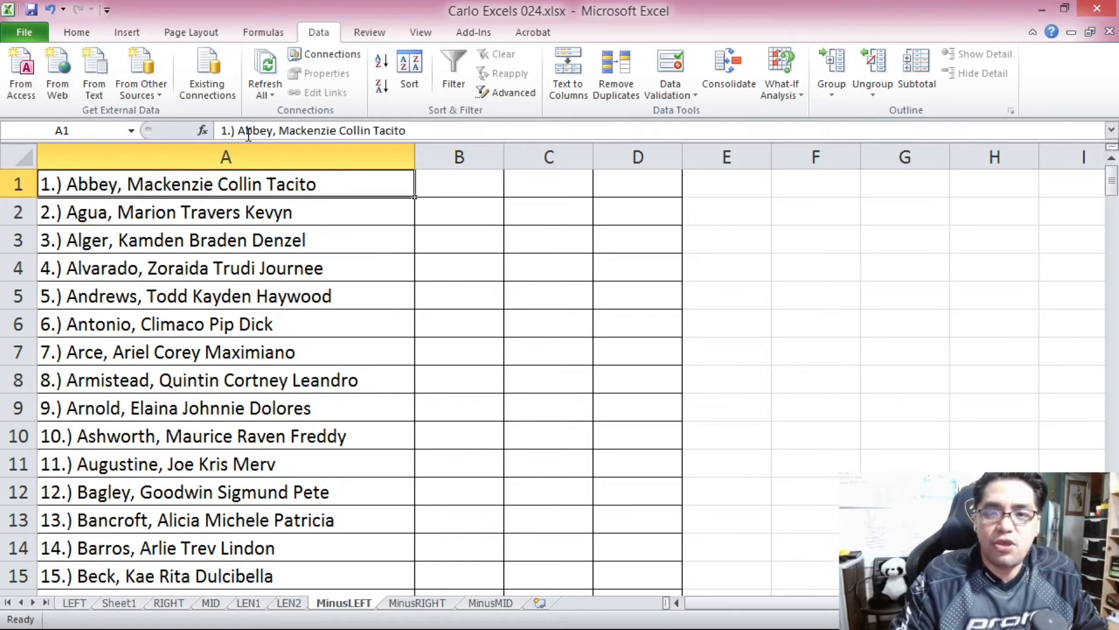
{"action": "left_click_drag", "start_coordinate": [236, 130], "coordinate": [416, 149]}
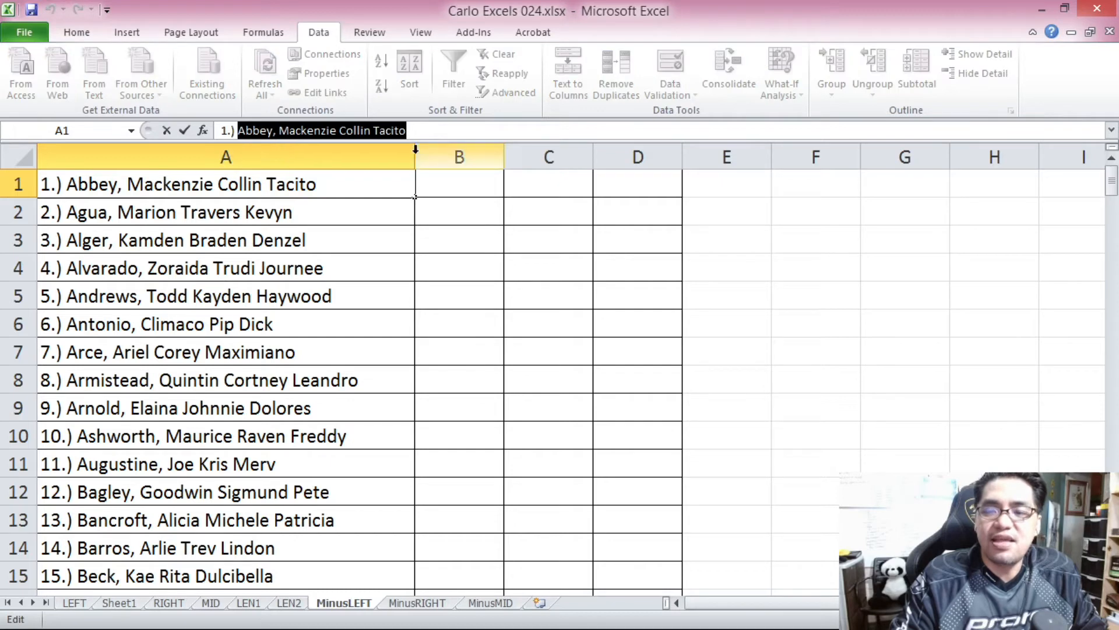
{"action": "left_click", "coordinate": [222, 129]}
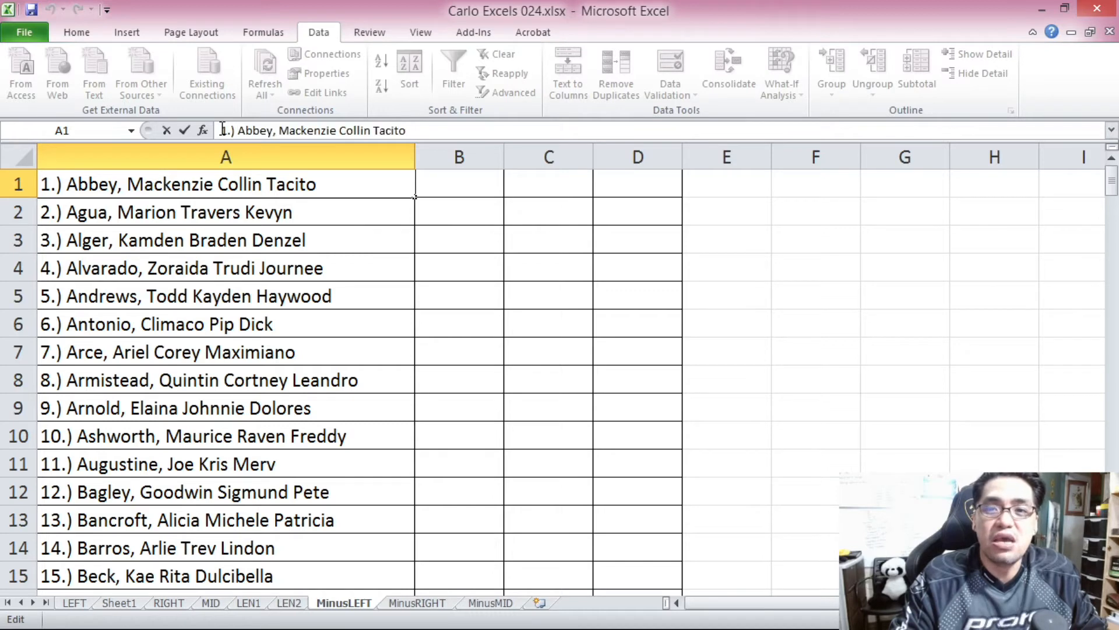
{"action": "left_click_drag", "start_coordinate": [223, 130], "coordinate": [236, 132]}
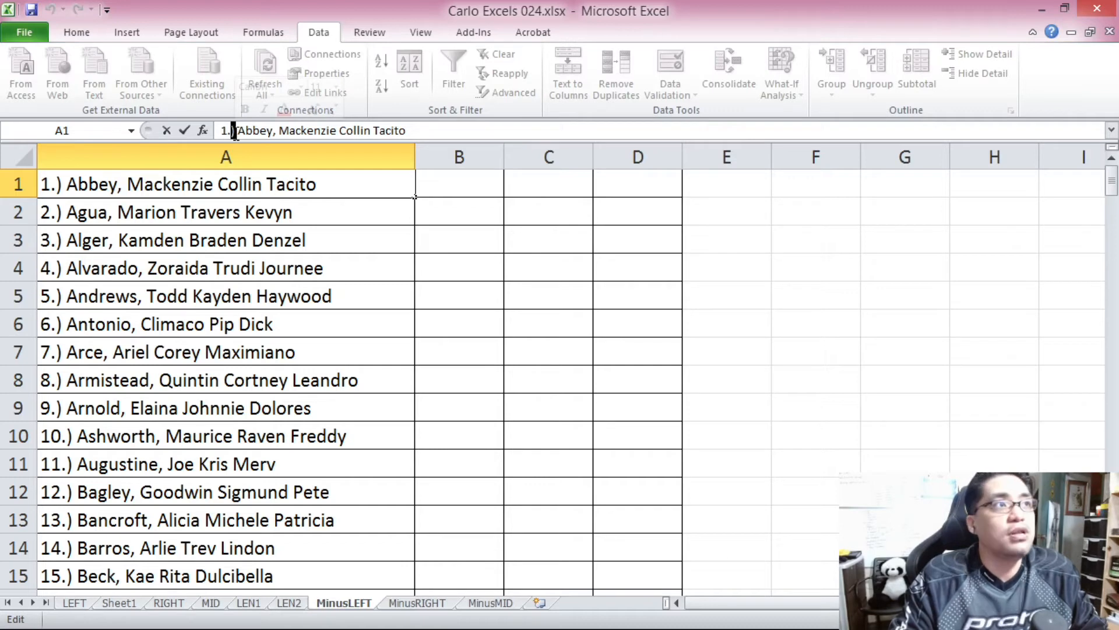
{"action": "left_click", "coordinate": [272, 213]}
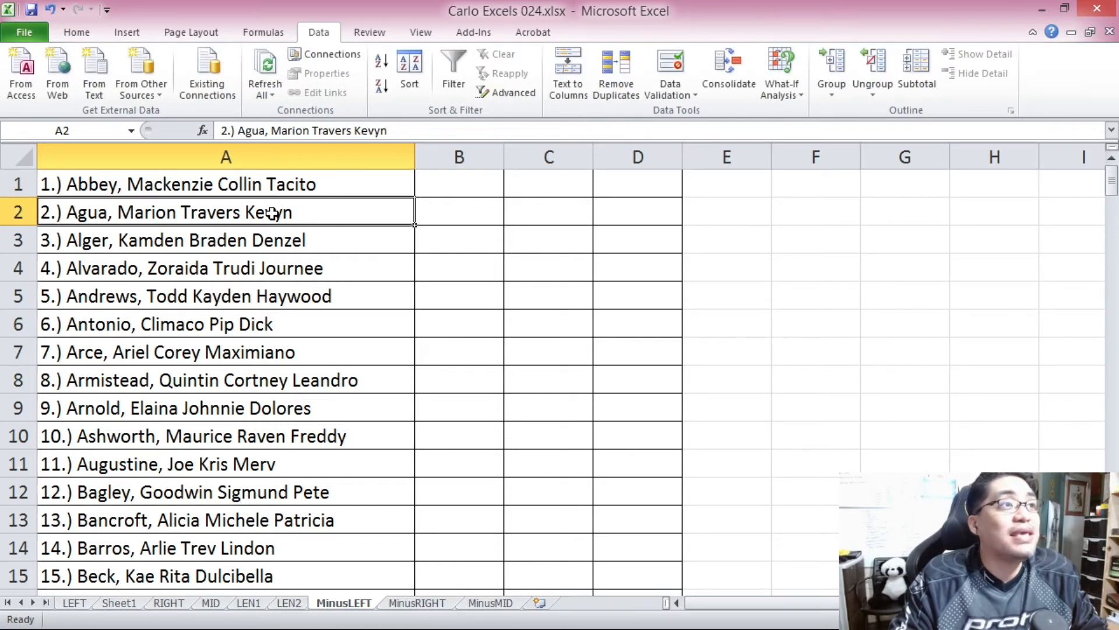
Enter 4 in cell B1 as the number of prefix characters to remove from A1.
{"action": "left_click", "coordinate": [469, 187]}
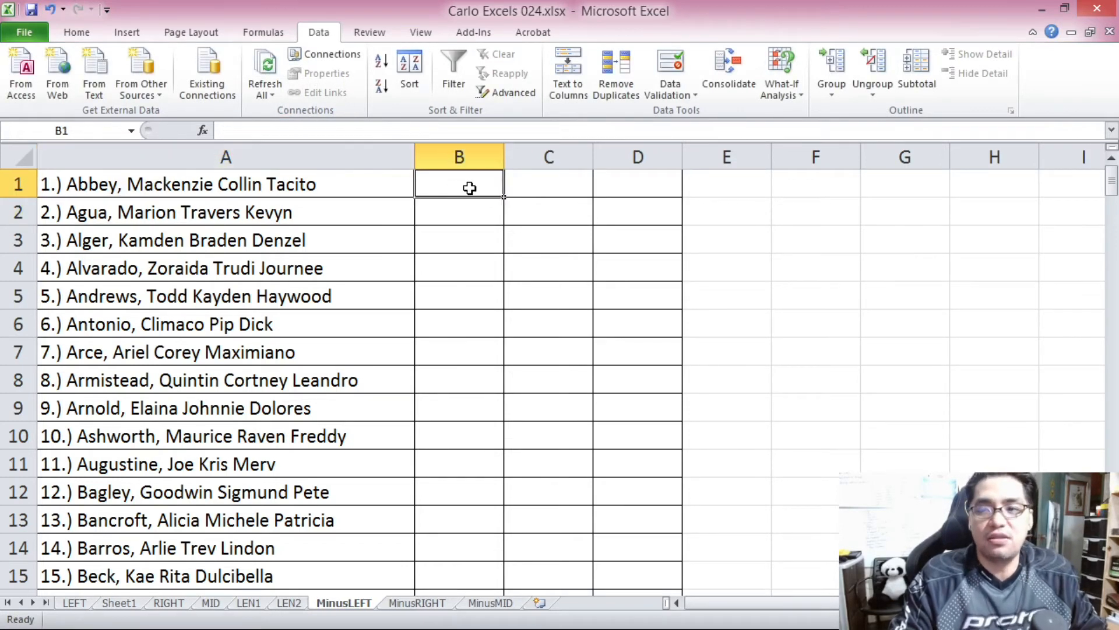
{"action": "type", "text": "4"}
{"action": "left_click", "coordinate": [477, 357]}
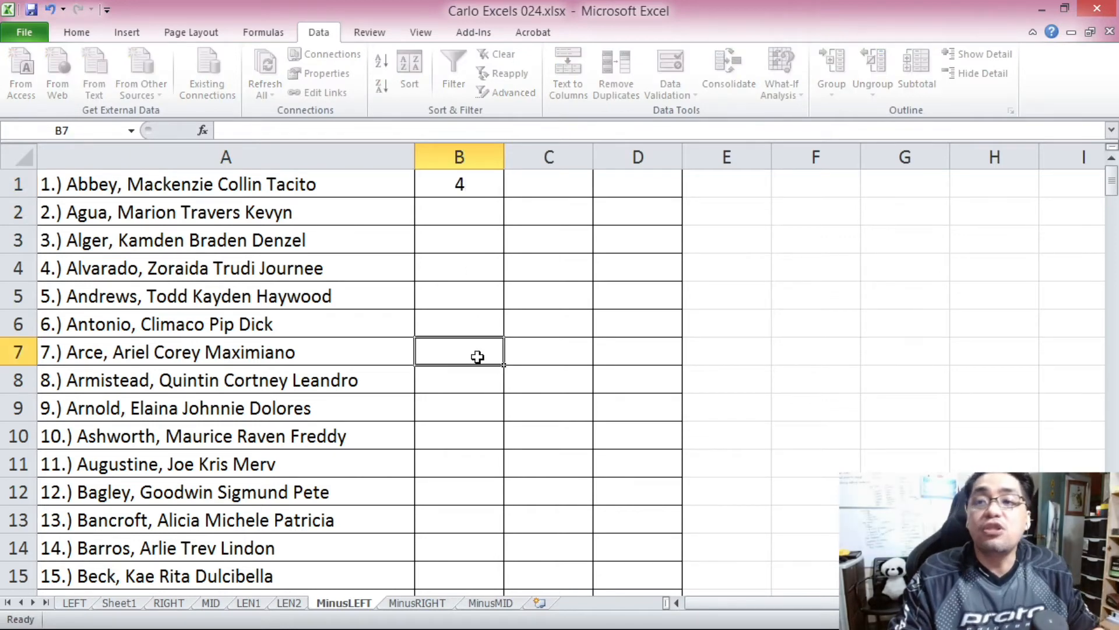
Examine the numbering prefixes of the entries in cells A2 through A9 one by one.
{"action": "left_click", "coordinate": [102, 214]}
{"action": "left_click", "coordinate": [121, 248]}
{"action": "left_click", "coordinate": [121, 270]}
{"action": "left_click", "coordinate": [123, 295]}
{"action": "left_click", "coordinate": [124, 324]}
{"action": "left_click", "coordinate": [136, 352]}
{"action": "left_click", "coordinate": [137, 387]}
{"action": "left_click", "coordinate": [139, 407]}
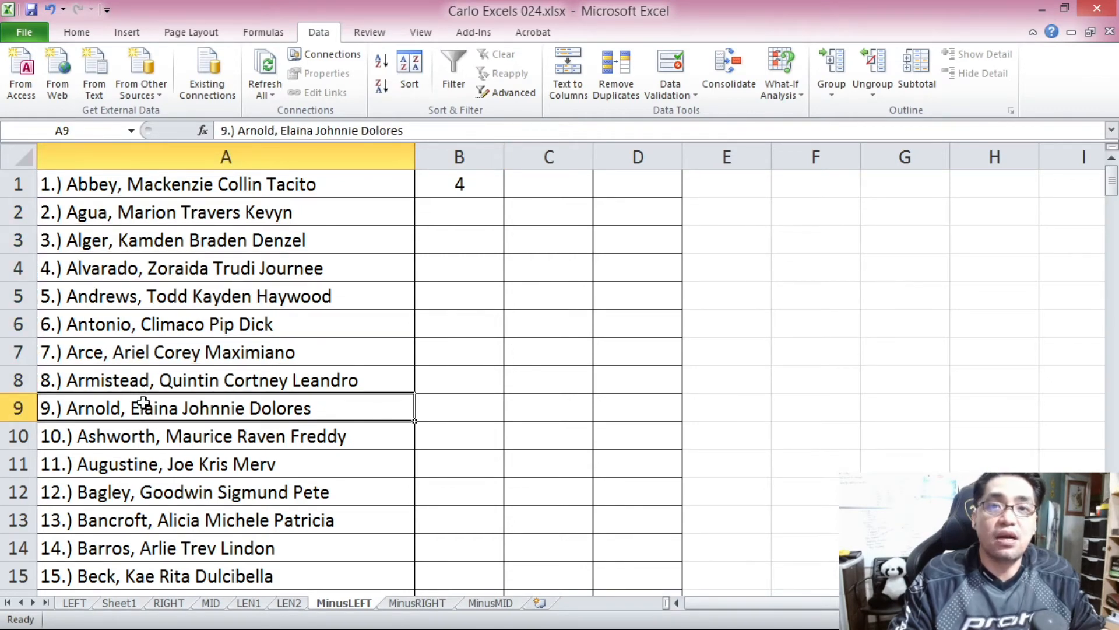
Copy the prefix character count from B1 into cells B2 through B9.
{"action": "left_click", "coordinate": [472, 181]}
{"action": "key", "text": "ctrl+c"}
{"action": "left_click_drag", "start_coordinate": [473, 208], "coordinate": [473, 402]}
{"action": "key", "text": "ctrl+v"}
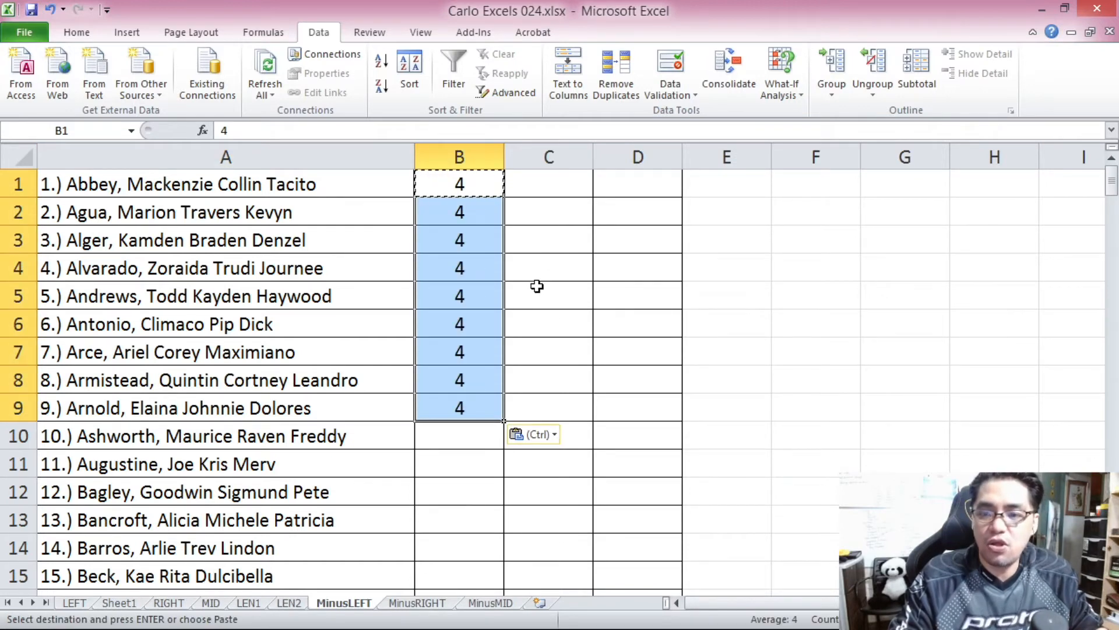
{"action": "left_click", "coordinate": [548, 268]}
Examine the characters of the numbering prefix in cell A10, including the space before the name.
{"action": "left_click", "coordinate": [480, 439]}
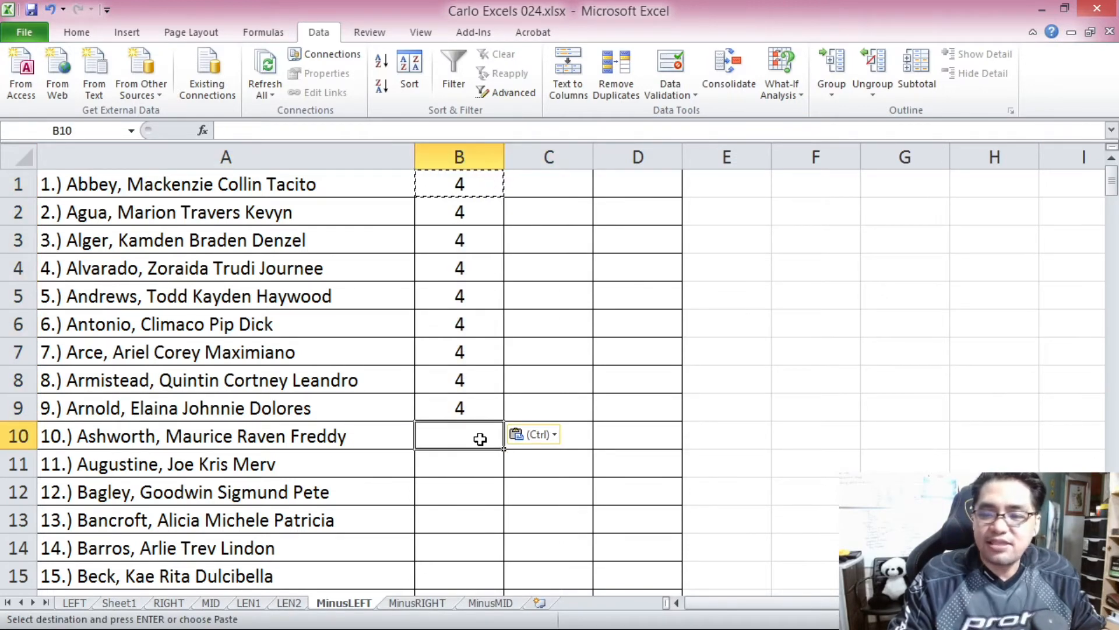
{"action": "left_click", "coordinate": [145, 443]}
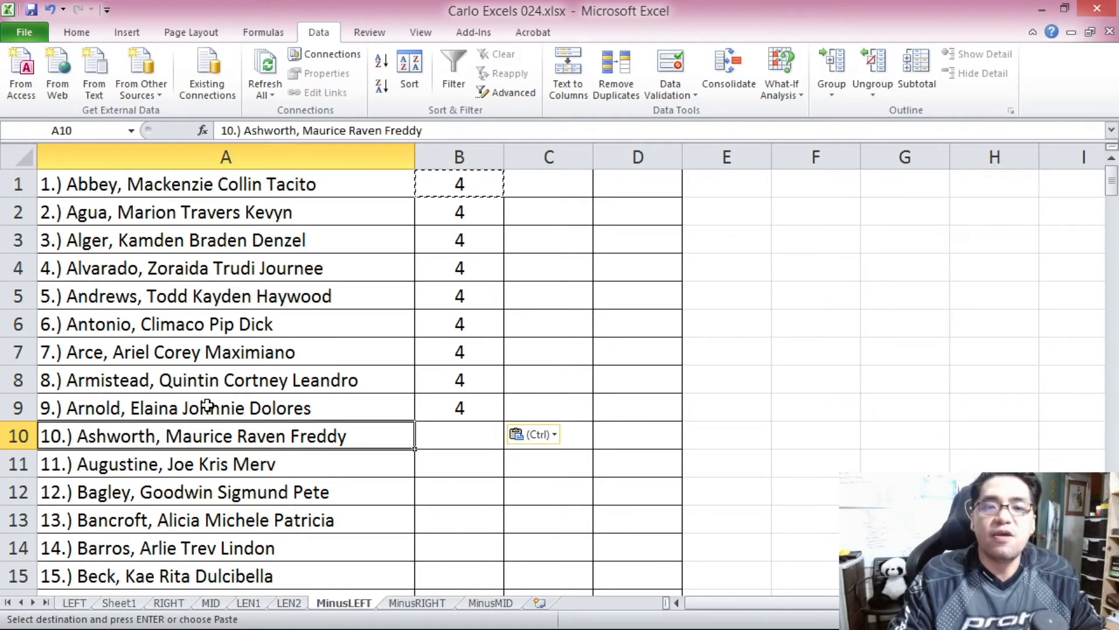
{"action": "left_click_drag", "start_coordinate": [221, 131], "coordinate": [245, 130]}
{"action": "left_click", "coordinate": [245, 128]}
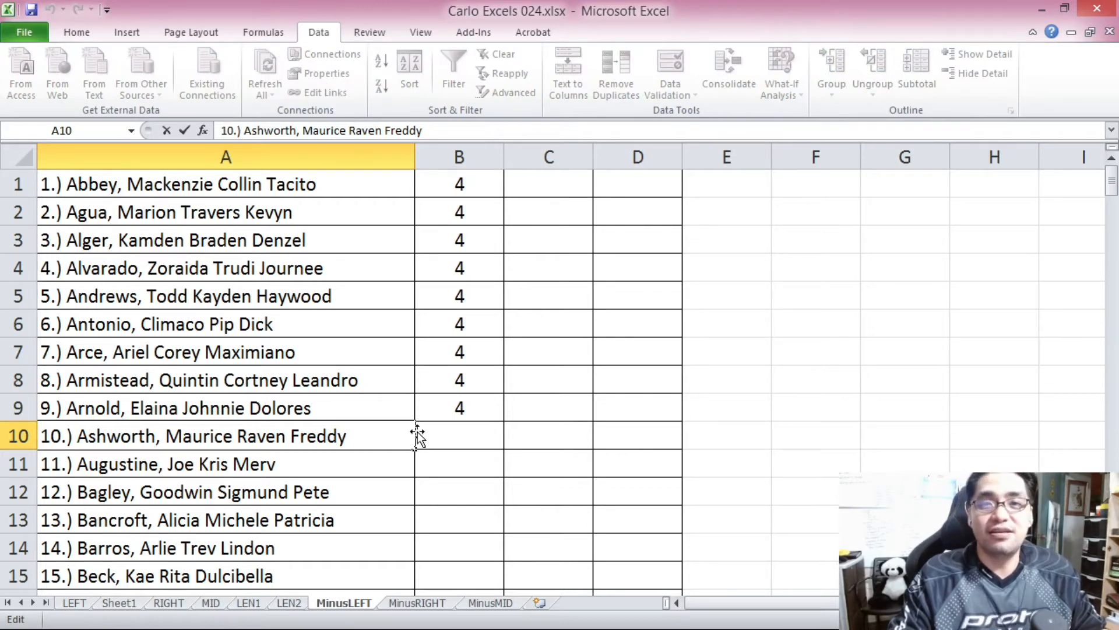
{"action": "left_click_drag", "start_coordinate": [221, 131], "coordinate": [247, 127]}
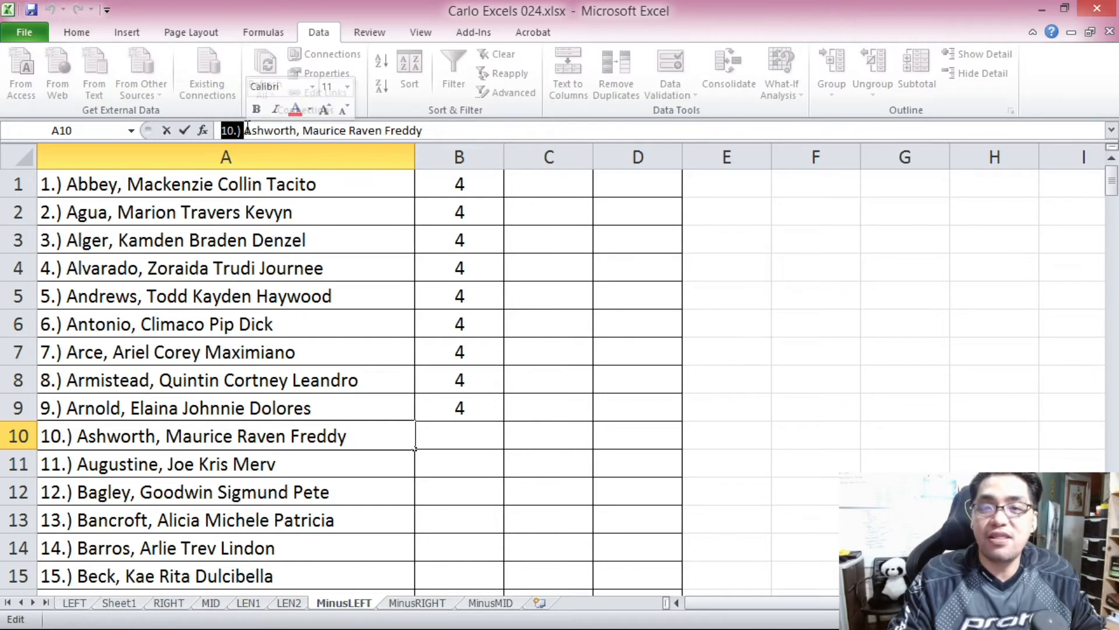
{"action": "left_click", "coordinate": [246, 129]}
{"action": "left_click_drag", "start_coordinate": [219, 135], "coordinate": [242, 131]}
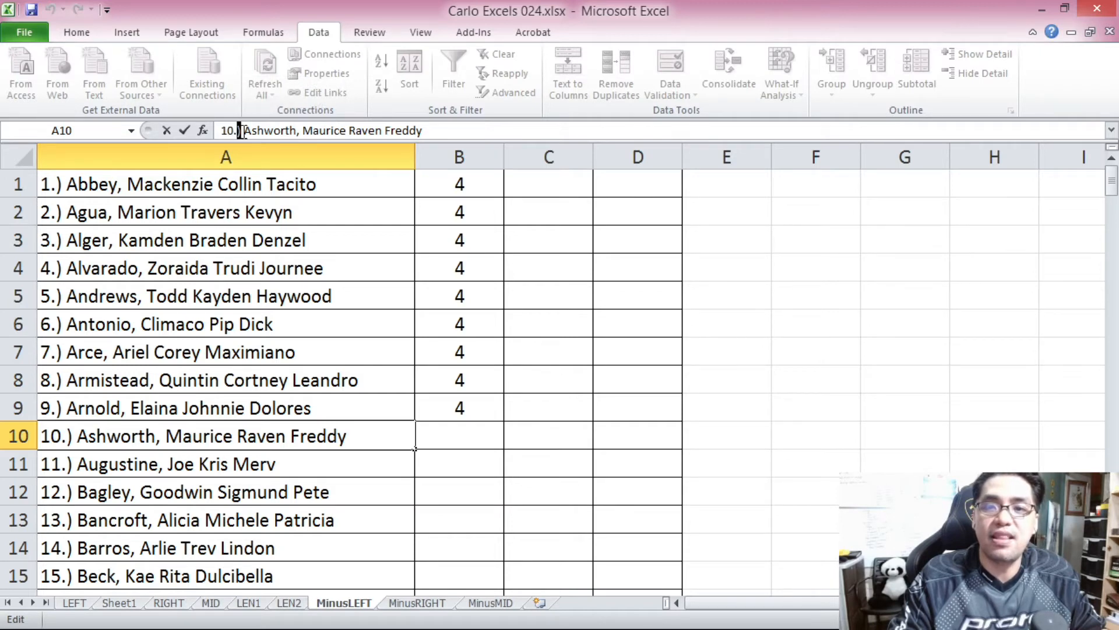
Enter 5 in cell B10 as the number of prefix characters to remove from A10.
{"action": "left_click", "coordinate": [452, 433]}
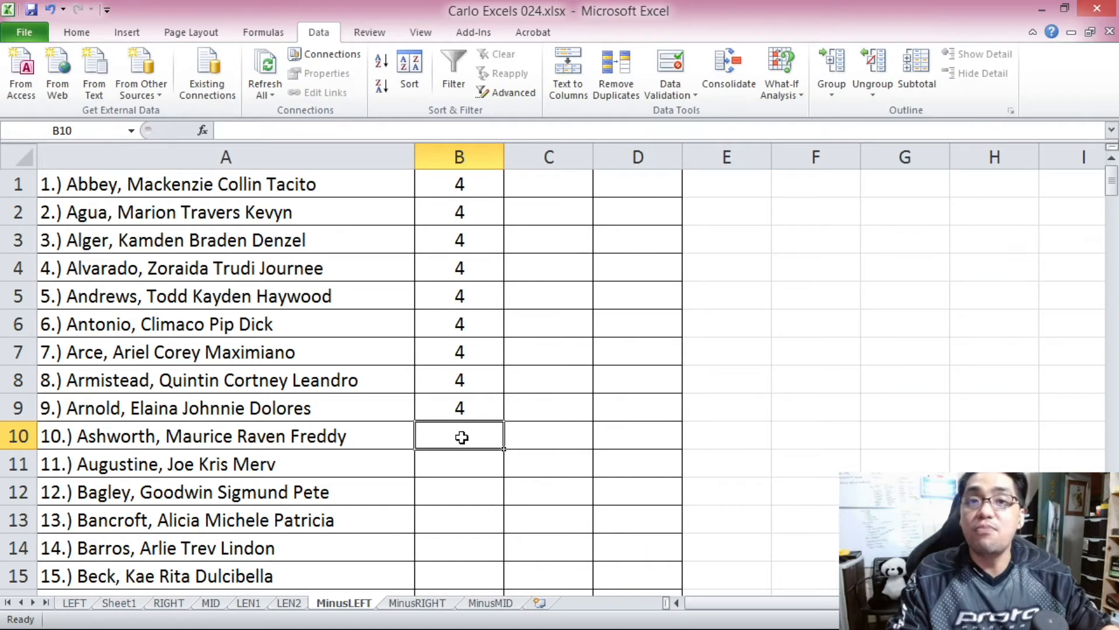
{"action": "type", "text": "5"}
{"action": "left_click", "coordinate": [456, 408]}
Copy the prefix character count from B10 down to B99, covering all entries with two-digit numbering.
{"action": "scroll", "coordinate": [455, 413], "scroll_direction": "down", "scroll_amount": 2}
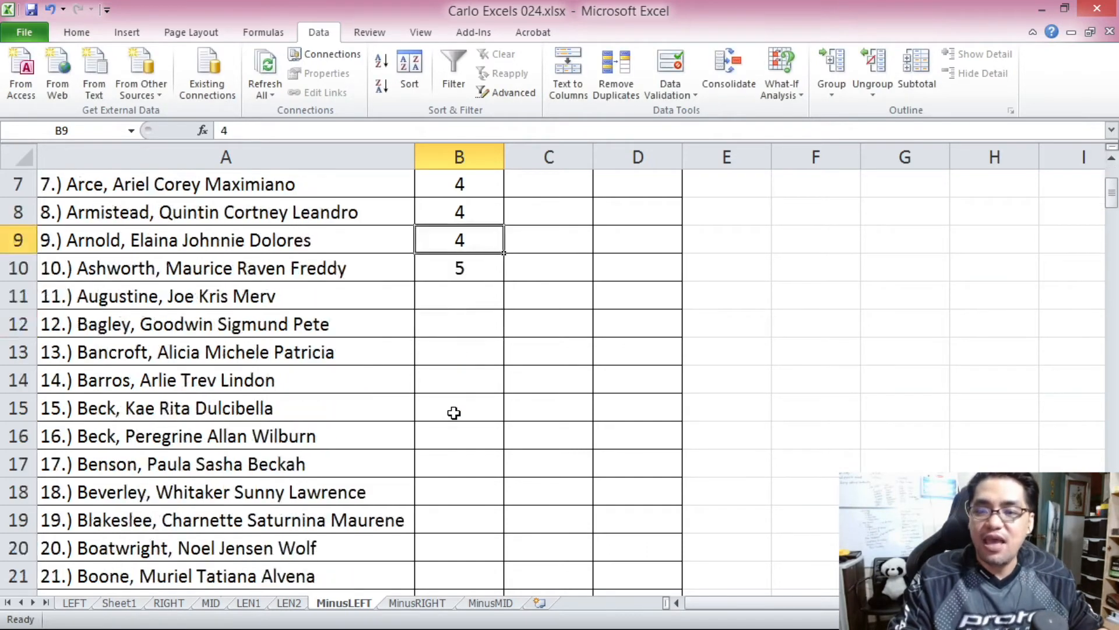
{"action": "left_click", "coordinate": [465, 266]}
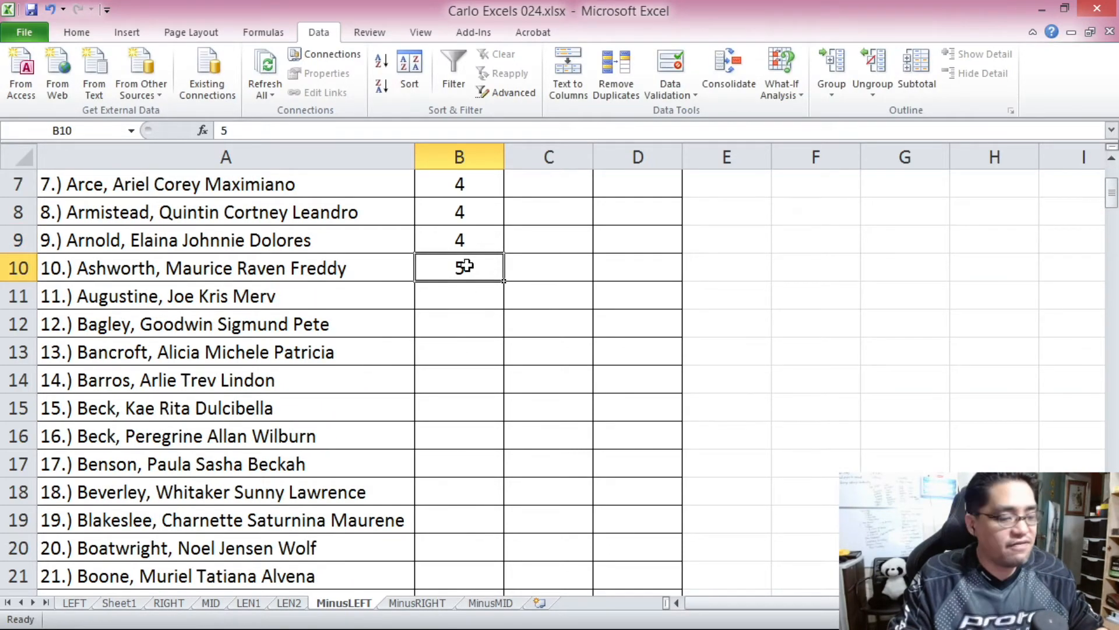
{"action": "key", "text": "ctrl+c"}
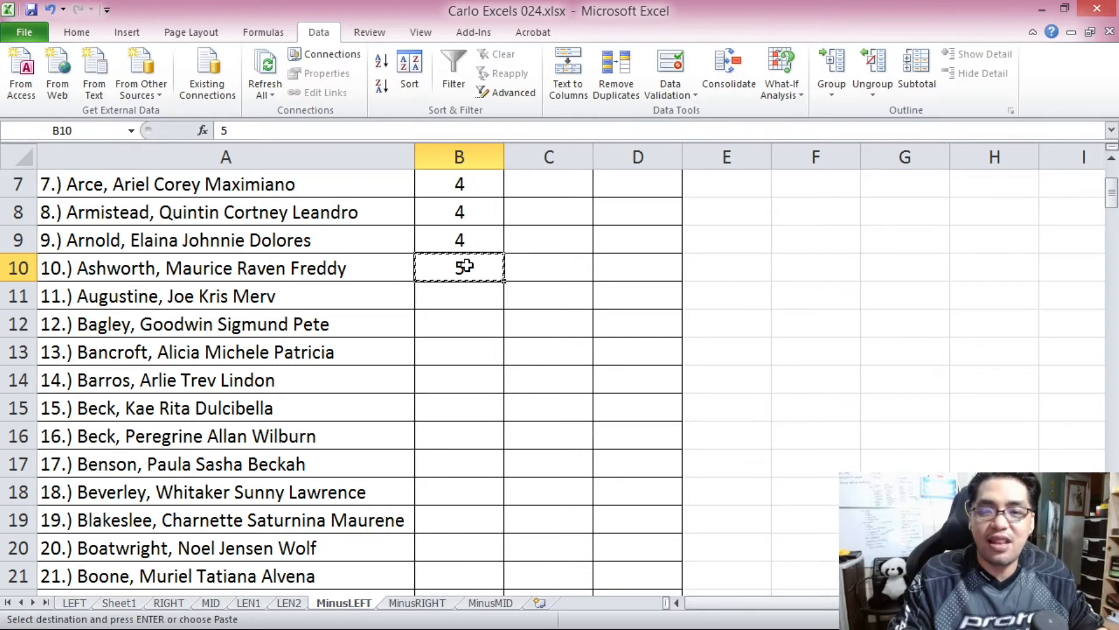
{"action": "scroll", "coordinate": [467, 266], "scroll_direction": "down", "scroll_amount": 7}
{"action": "scroll", "coordinate": [467, 266], "scroll_direction": "down", "scroll_amount": 20}
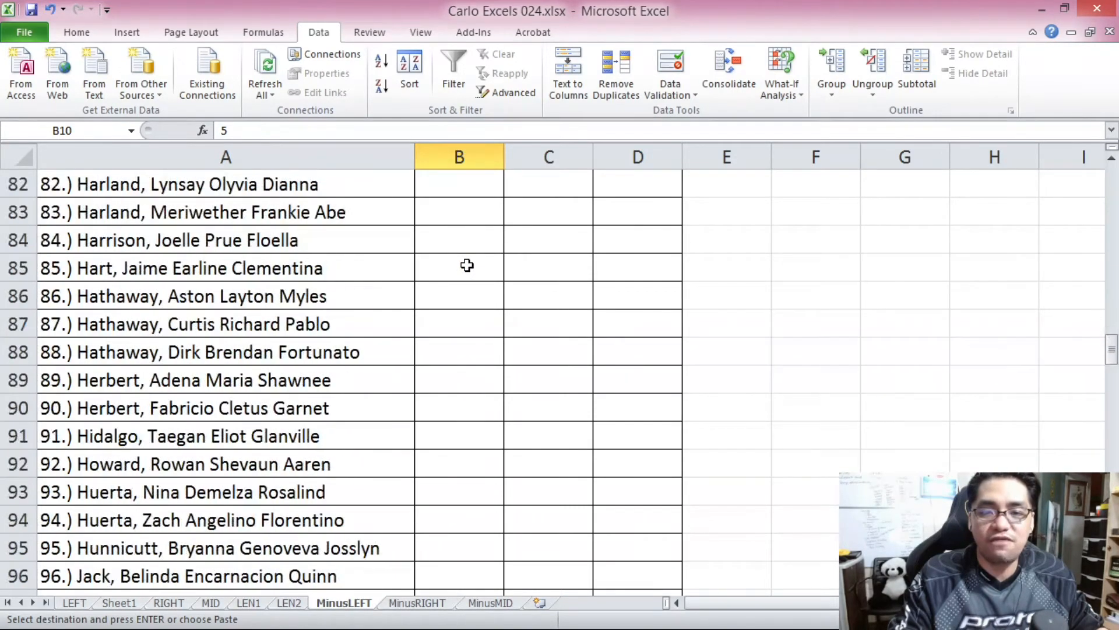
{"action": "scroll", "coordinate": [467, 265], "scroll_direction": "down", "scroll_amount": 2}
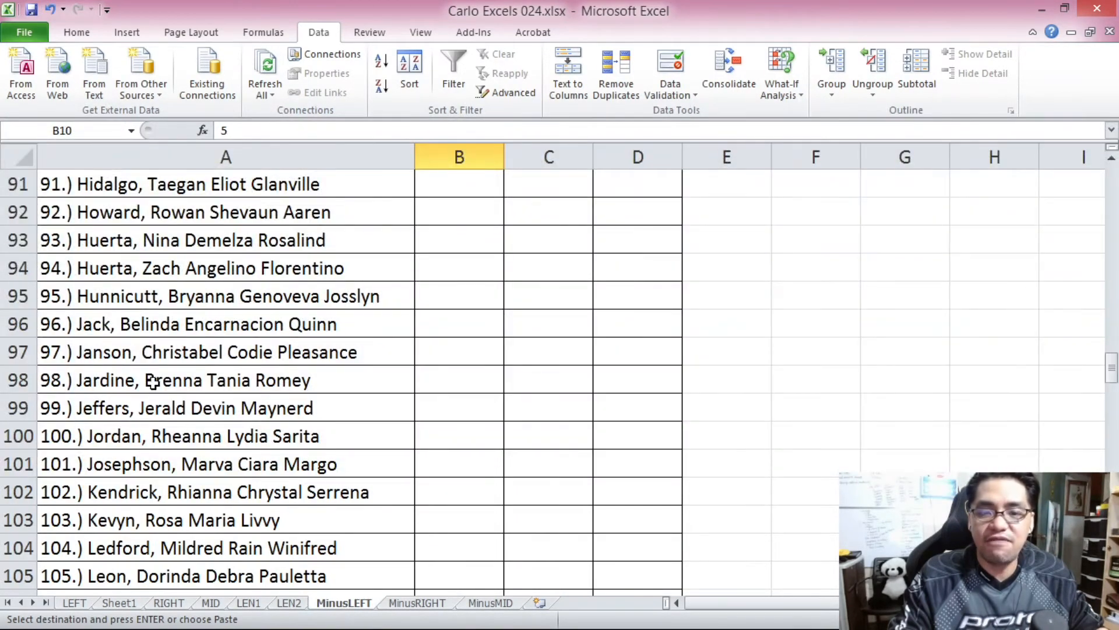
{"action": "left_click", "coordinate": [480, 409], "text": "shift"}
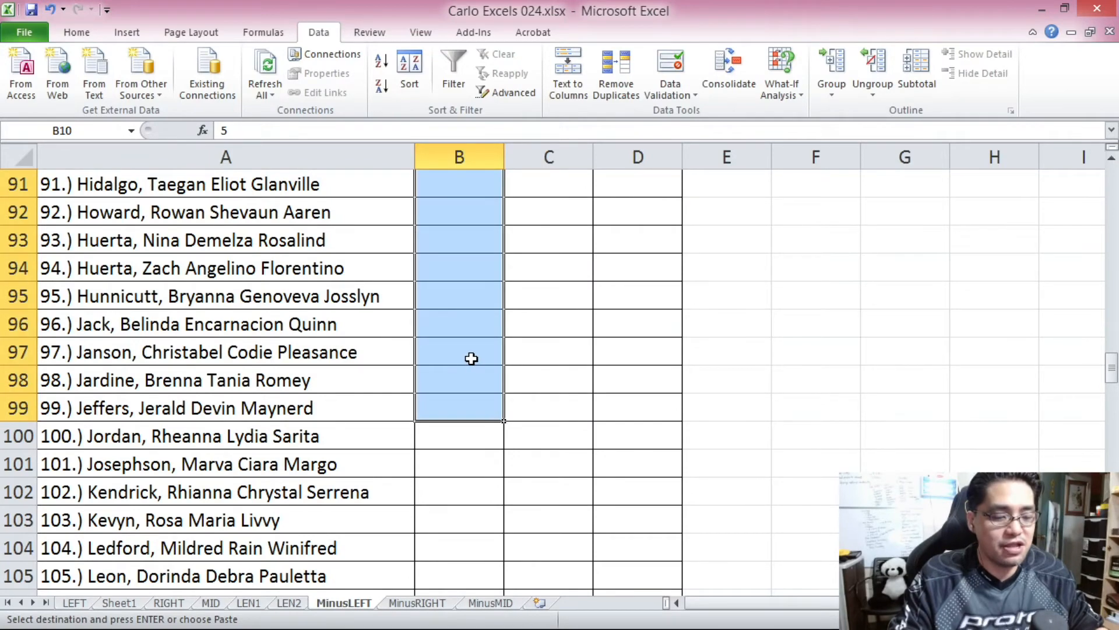
{"action": "key", "text": "ctrl+v"}
{"action": "scroll", "coordinate": [471, 358], "scroll_direction": "down", "scroll_amount": 20}
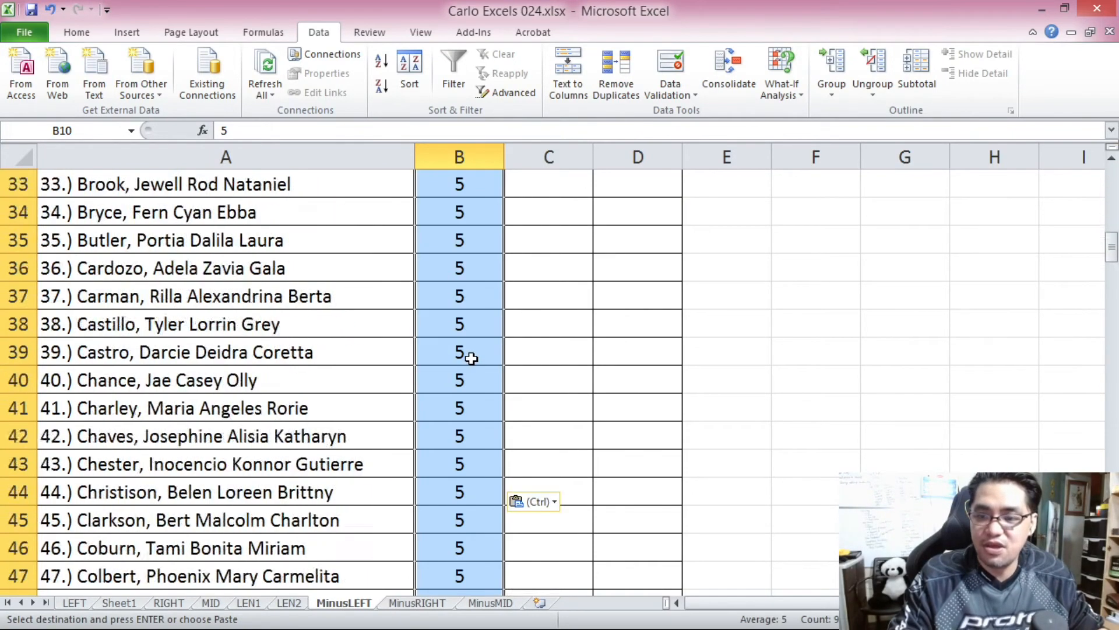
{"action": "scroll", "coordinate": [471, 358], "scroll_direction": "down", "scroll_amount": 6}
{"action": "scroll", "coordinate": [472, 357], "scroll_direction": "up", "scroll_amount": 1}
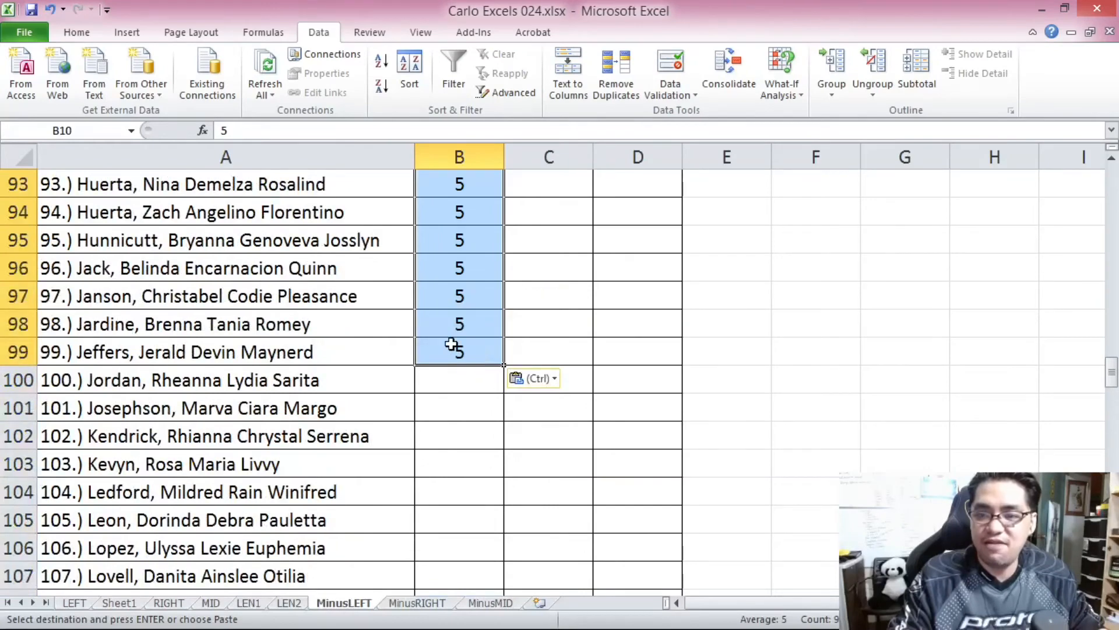
{"action": "left_click", "coordinate": [452, 350]}
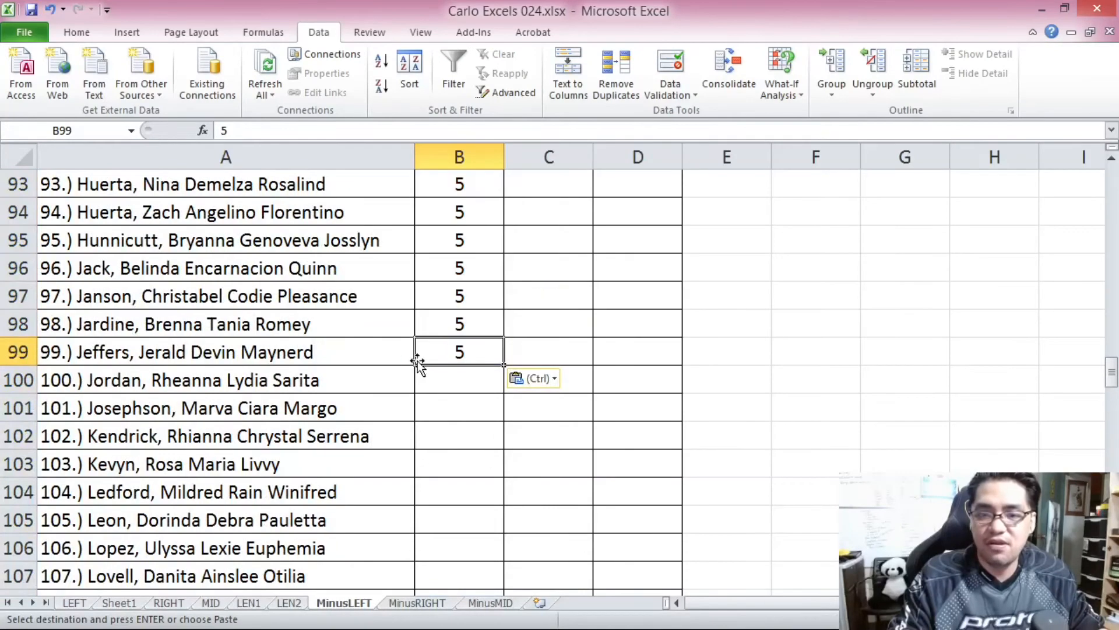
Check the three-digit numbering prefix in A100 and enter 6 in cell B100 as its character count.
{"action": "left_click", "coordinate": [459, 382]}
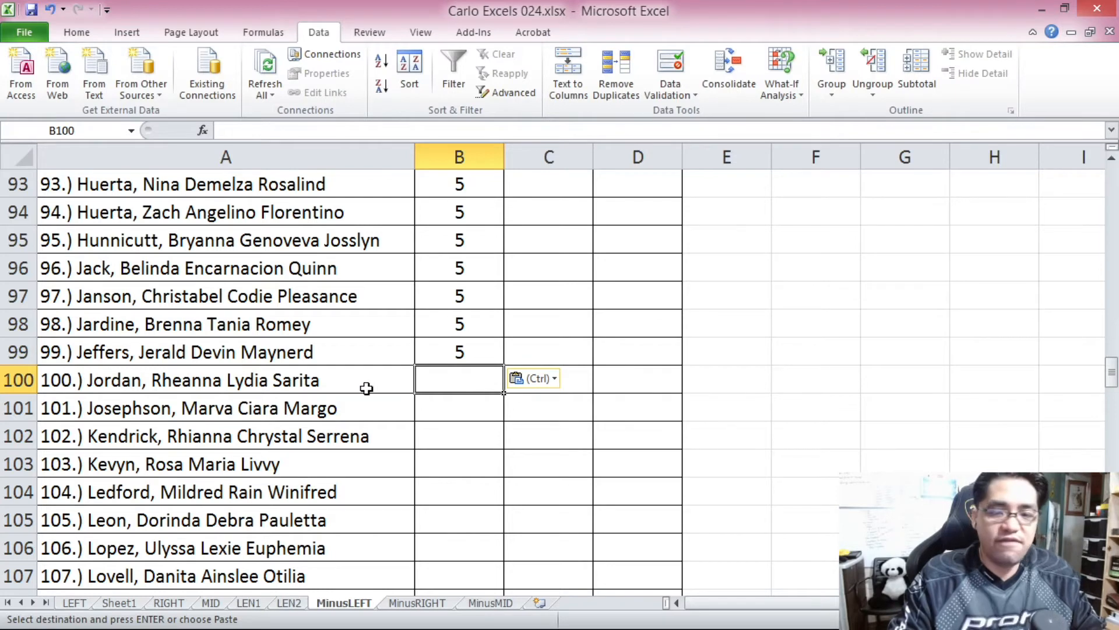
{"action": "left_click", "coordinate": [98, 378]}
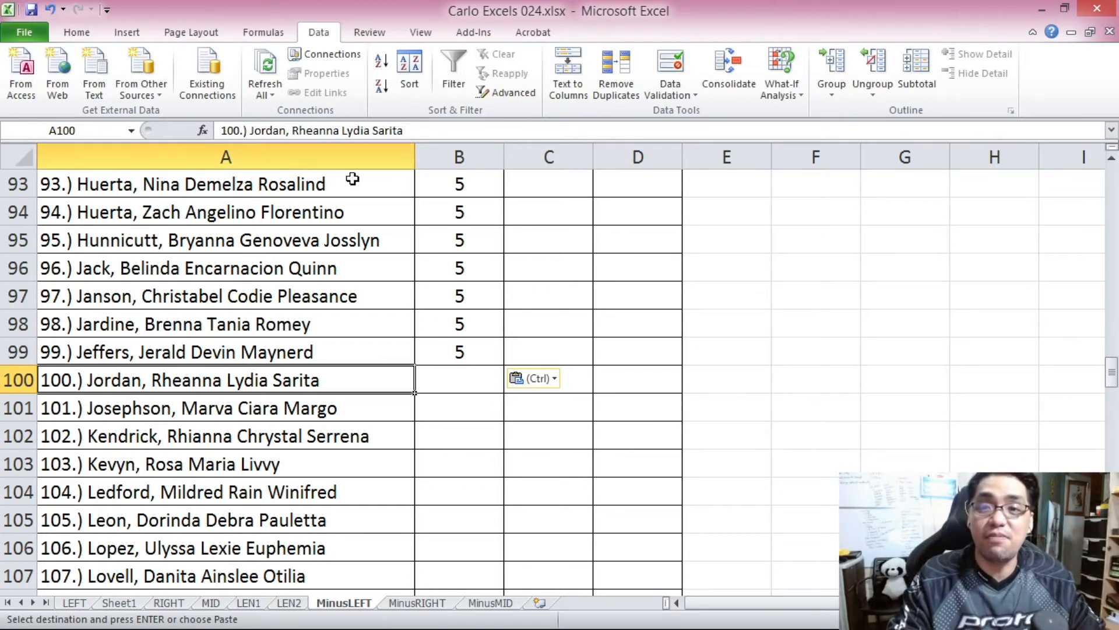
{"action": "left_click", "coordinate": [450, 394]}
{"action": "left_click", "coordinate": [453, 373]}
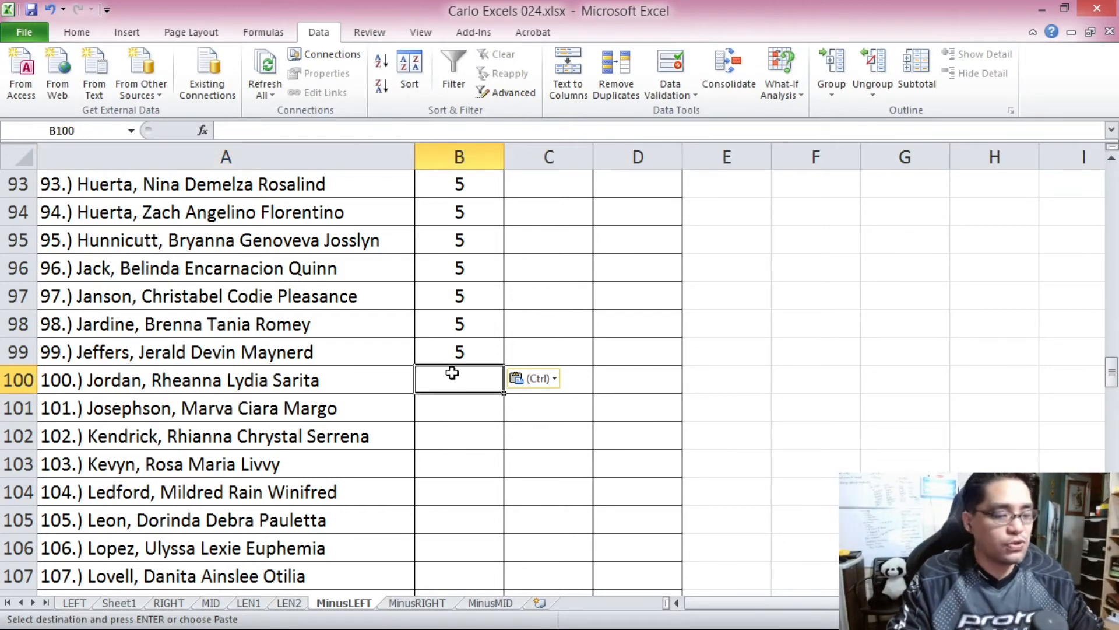
{"action": "type", "text": "6"}
{"action": "key", "text": "Return"}
Copy the prefix character count from B100 down to B200, covering all entries with three-digit numbering.
{"action": "left_click", "coordinate": [454, 376]}
{"action": "key", "text": "ctrl+c"}
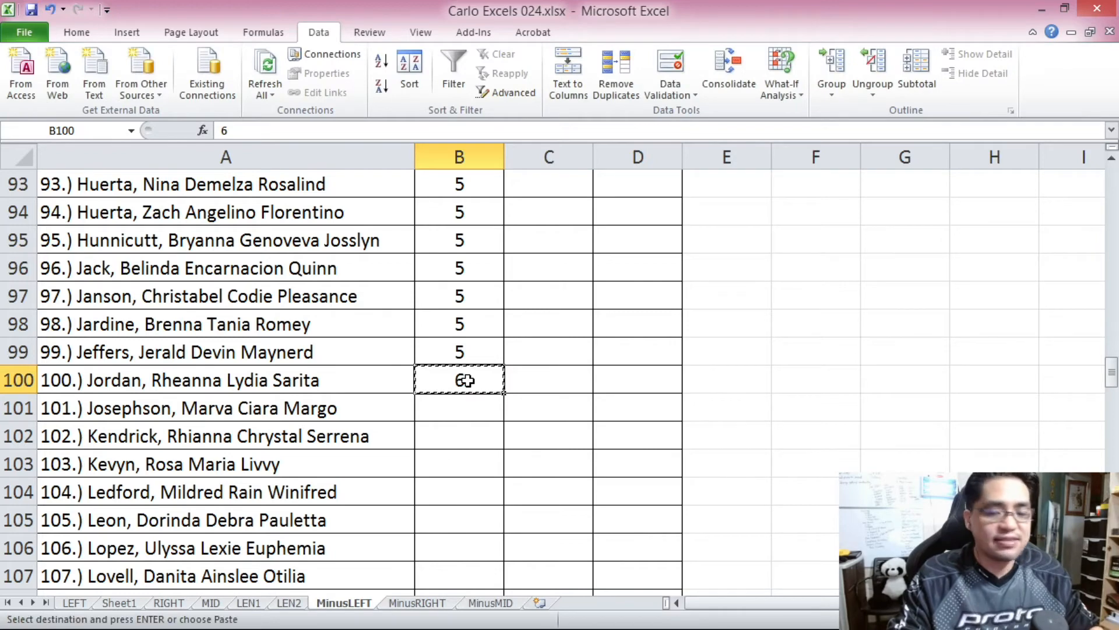
{"action": "left_click_drag", "start_coordinate": [1112, 372], "coordinate": [1111, 411]}
{"action": "left_click", "coordinate": [445, 572], "text": "shift"}
{"action": "key", "text": "ctrl+v"}
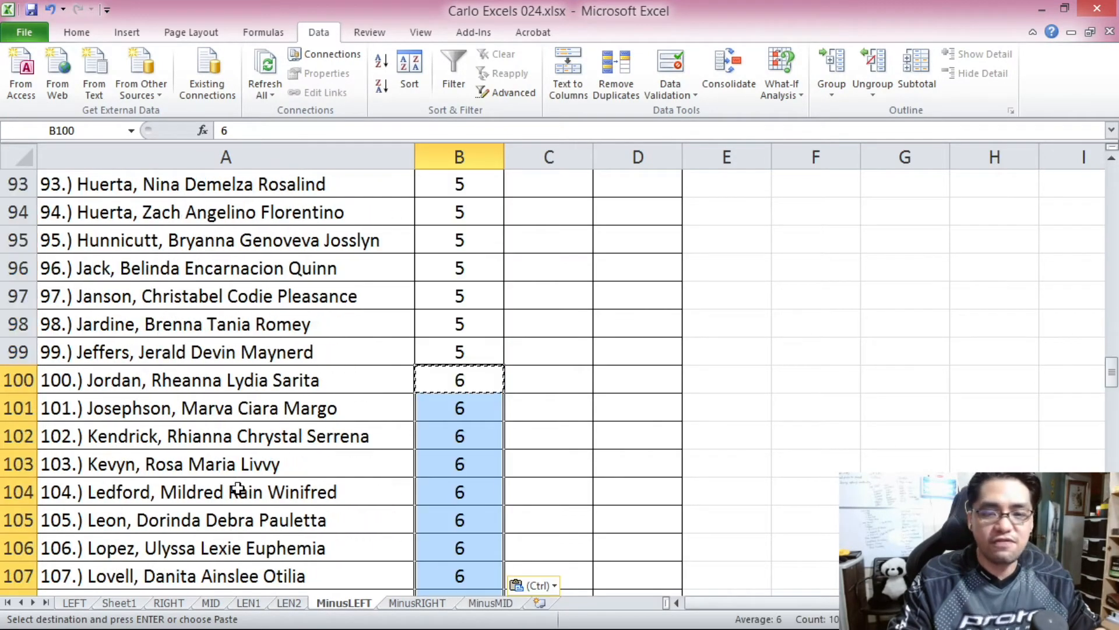
{"action": "scroll", "coordinate": [143, 390], "scroll_direction": "down", "scroll_amount": 1}
{"action": "scroll", "coordinate": [143, 389], "scroll_direction": "down", "scroll_amount": 3}
{"action": "scroll", "coordinate": [92, 352], "scroll_direction": "up", "scroll_amount": 3}
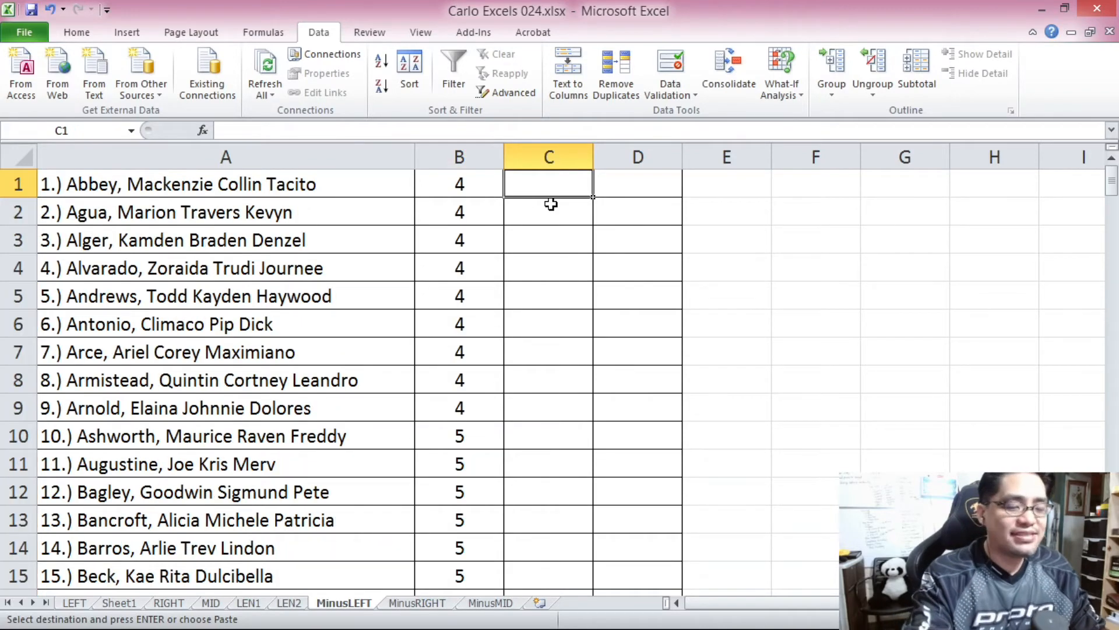
Enter the formula =LEN(A1) in cell C1 to count all characters of the entry in A1.
{"action": "type", "text": "=LEN("}
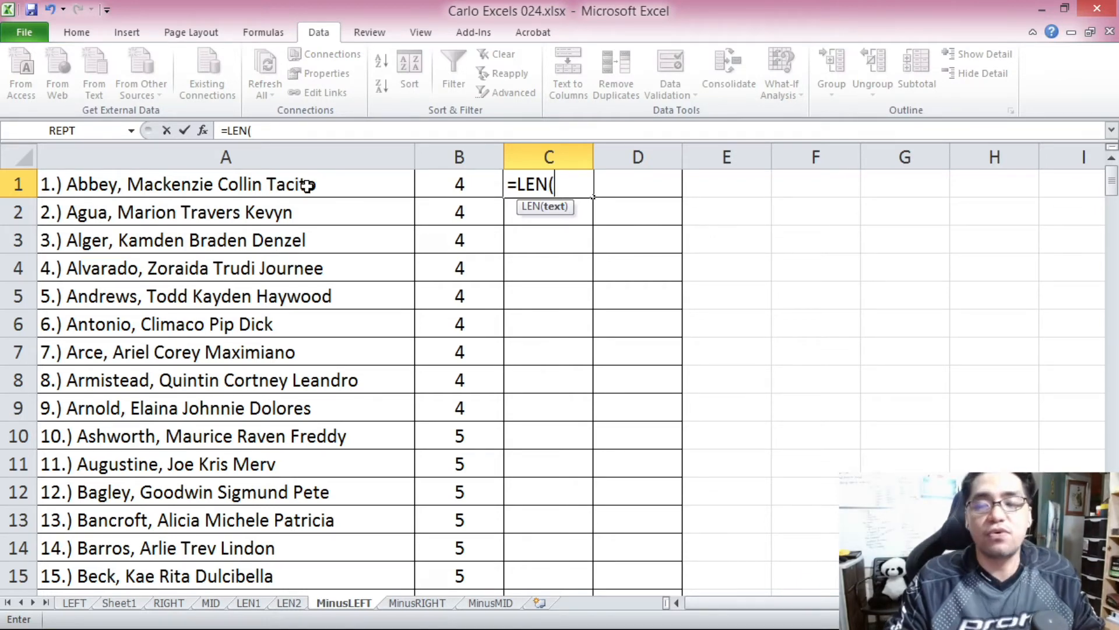
{"action": "left_click", "coordinate": [307, 185]}
{"action": "type", "text": ")"}
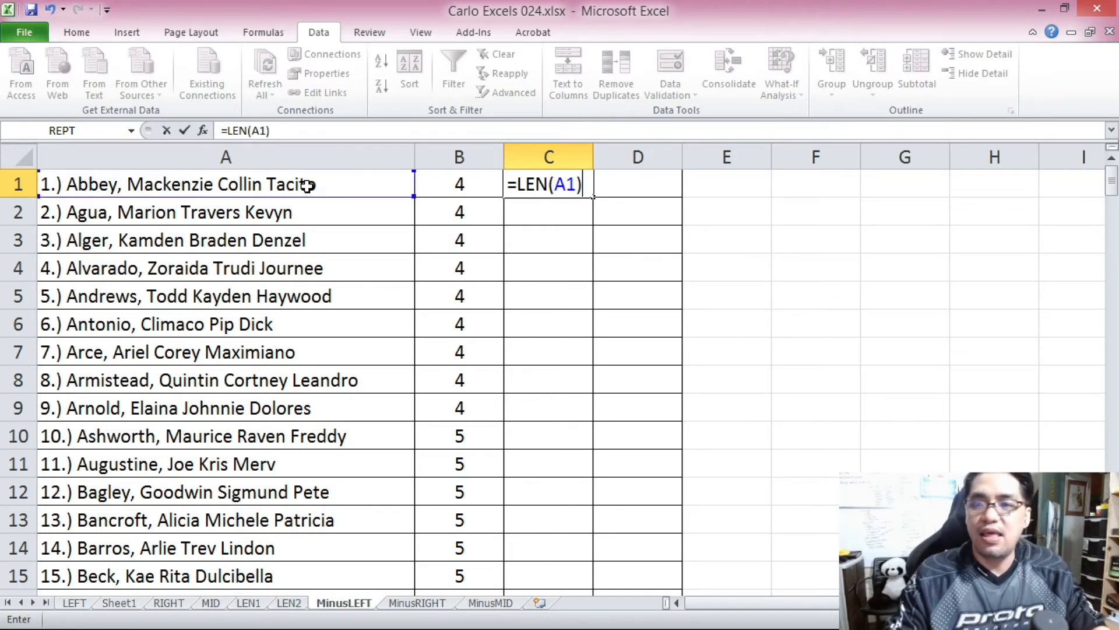
{"action": "key", "text": "Return"}
Copy the LEN formula from C1 down to C200 and centre the results in column C.
{"action": "left_click", "coordinate": [570, 184]}
{"action": "key", "text": "ctrl+c"}
{"action": "left_click_drag", "start_coordinate": [1112, 185], "coordinate": [1112, 191]}
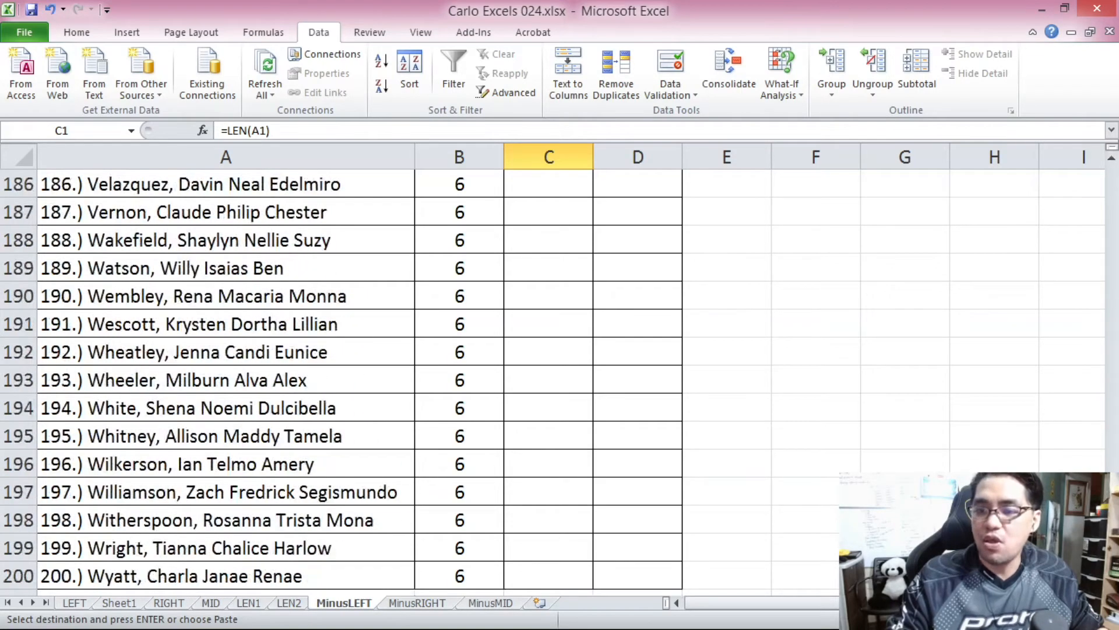
{"action": "left_click", "coordinate": [508, 569], "text": "shift"}
{"action": "key", "text": "ctrl+v"}
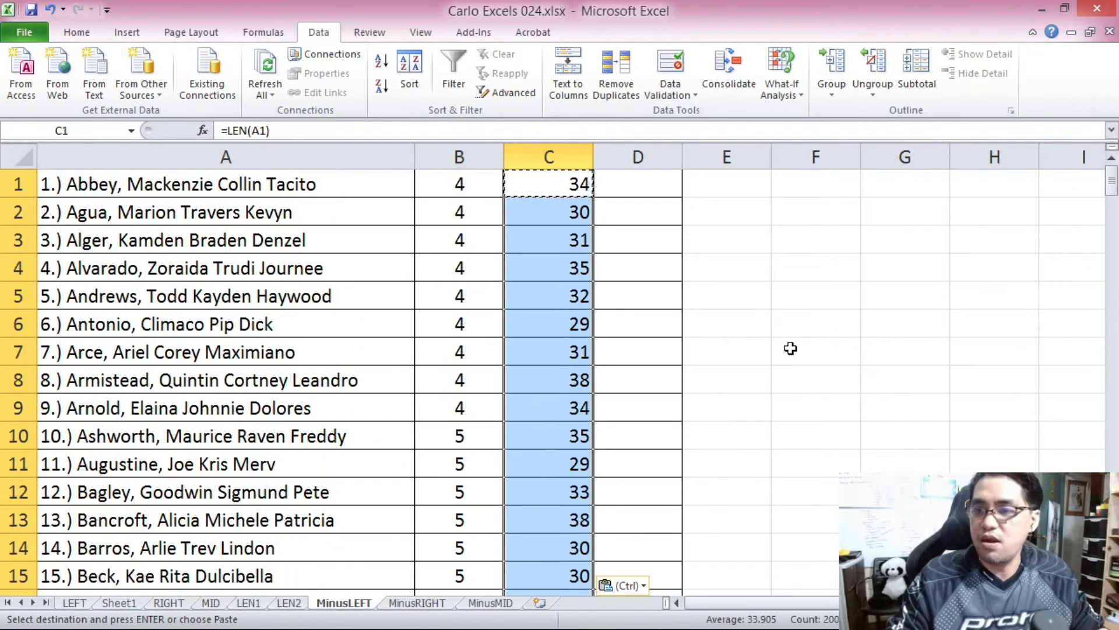
{"action": "scroll", "coordinate": [596, 322], "scroll_direction": "down", "scroll_amount": 3}
{"action": "scroll", "coordinate": [597, 370], "scroll_direction": "up", "scroll_amount": 3}
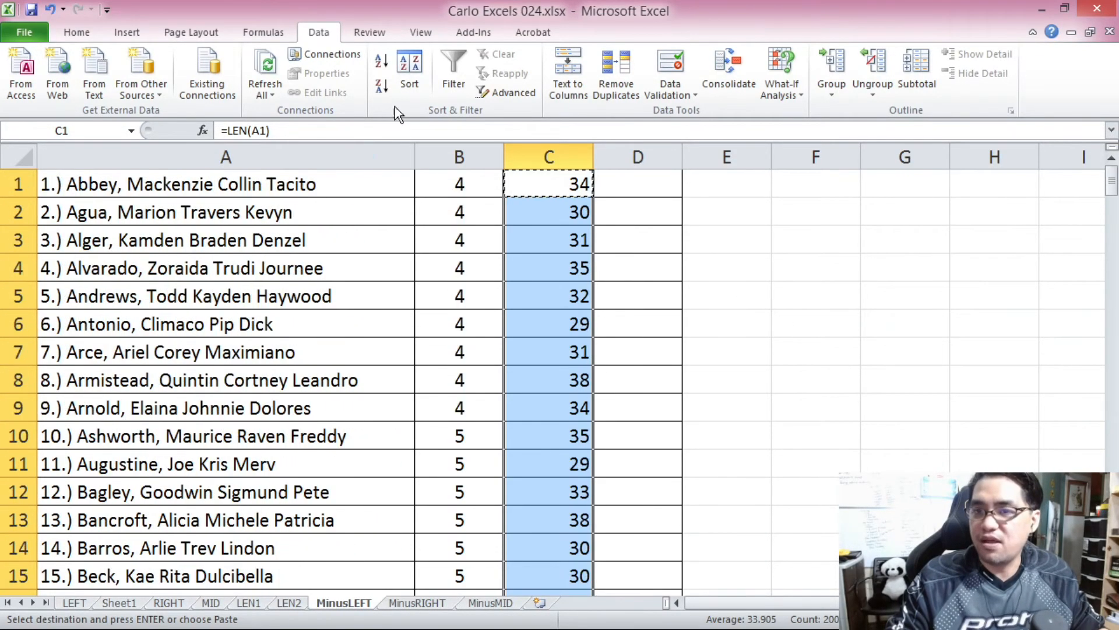
{"action": "left_click", "coordinate": [77, 32]}
{"action": "left_click", "coordinate": [349, 86]}
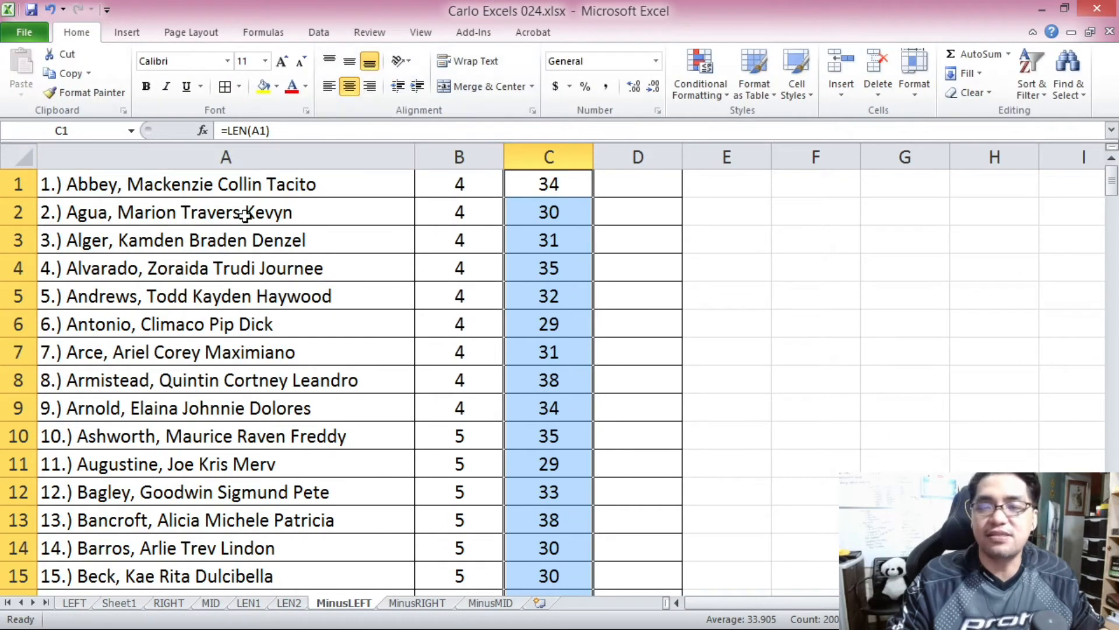
Enter the formula =RIGHT(A1,C1) in cell D1 to return characters from the end of the entry in A1.
{"action": "left_click", "coordinate": [638, 180]}
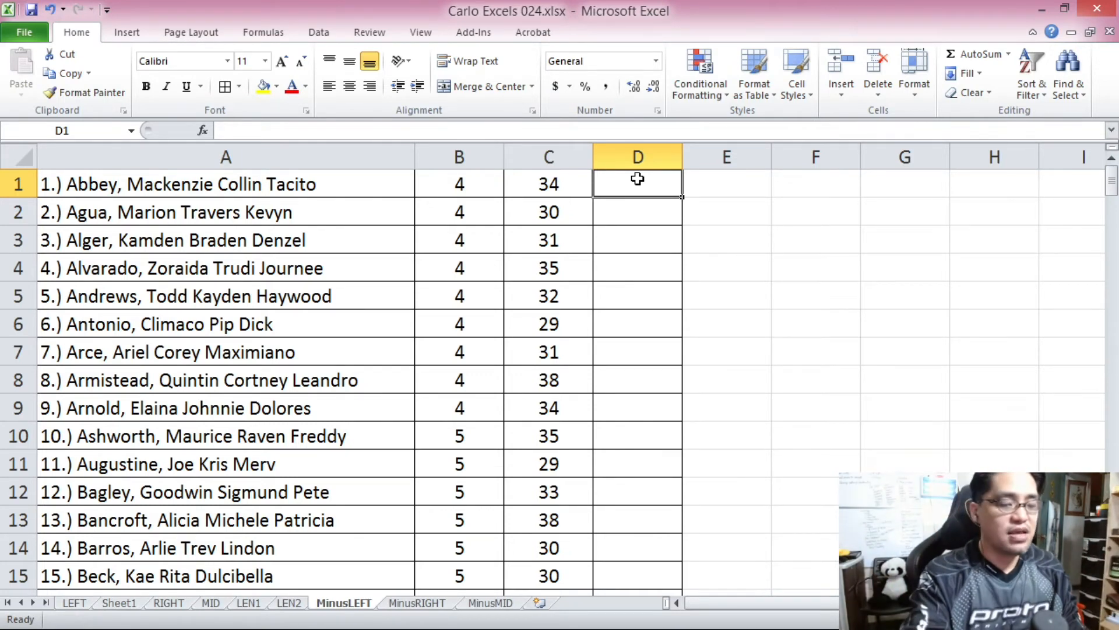
{"action": "type", "text": "=RIGHT"}
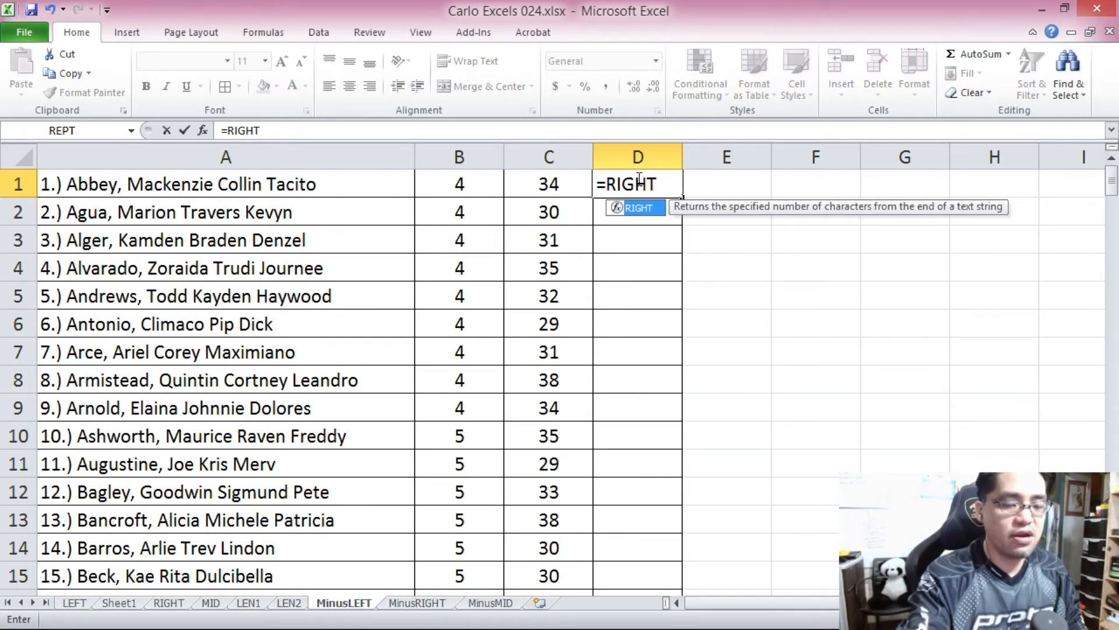
{"action": "type", "text": "("}
{"action": "left_click", "coordinate": [376, 185]}
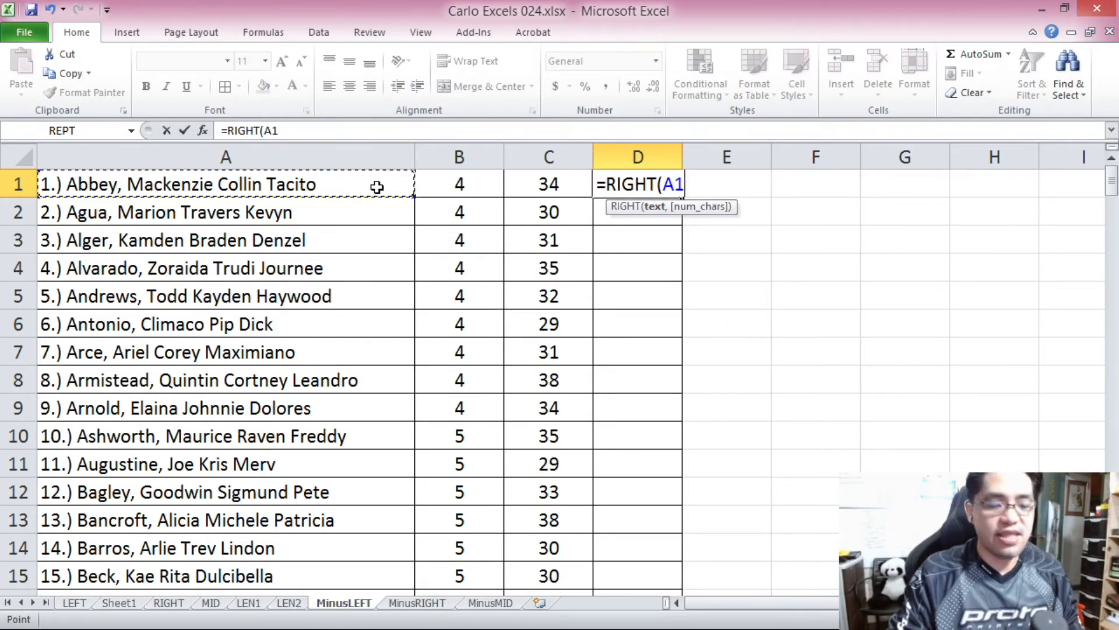
{"action": "type", "text": ","}
{"action": "left_click", "coordinate": [305, 139]}
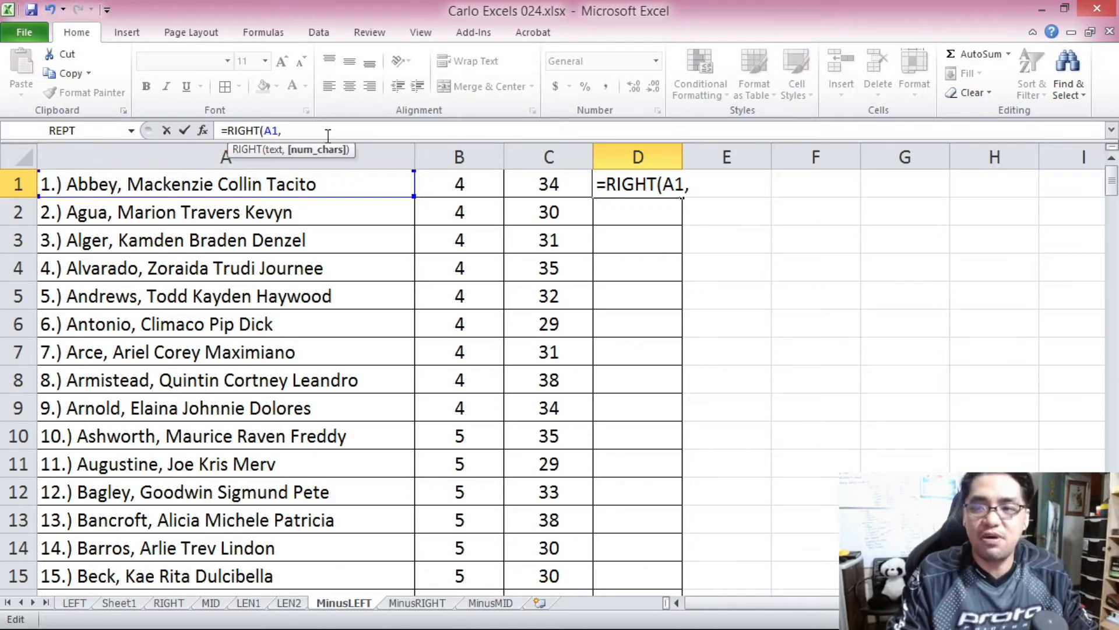
{"action": "left_click", "coordinate": [546, 184]}
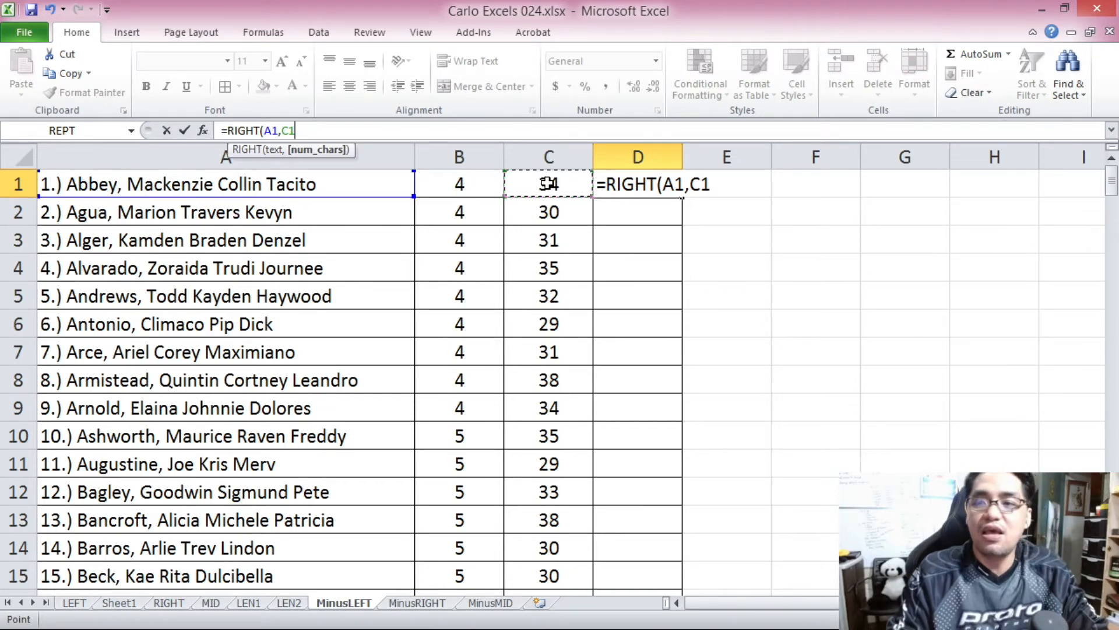
{"action": "type", "text": ")"}
{"action": "key", "text": "Return"}
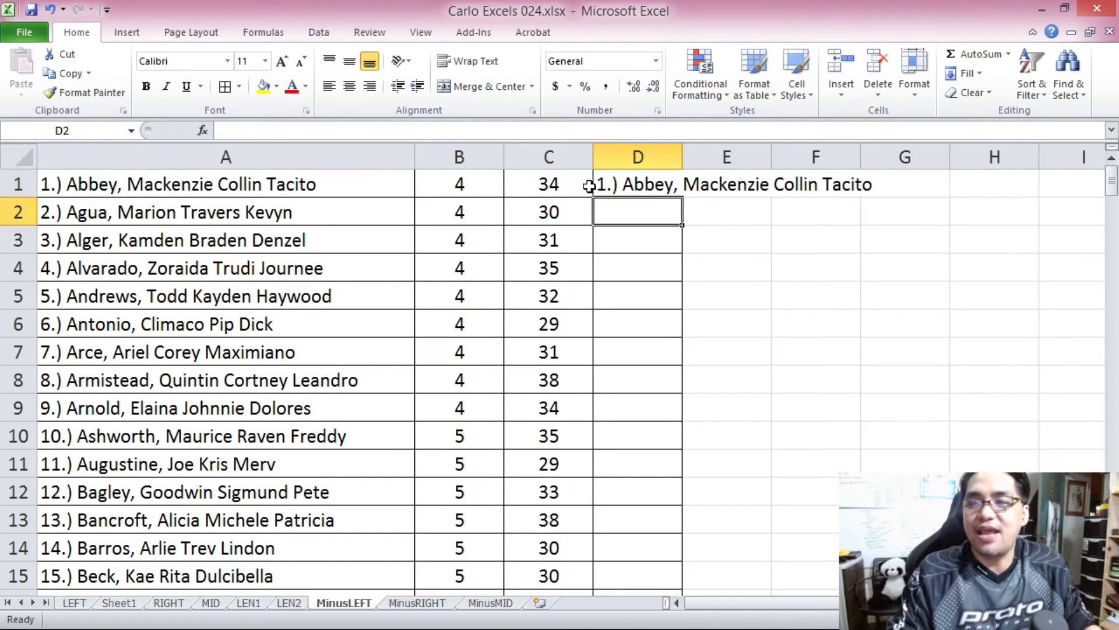
{"action": "left_click", "coordinate": [643, 182]}
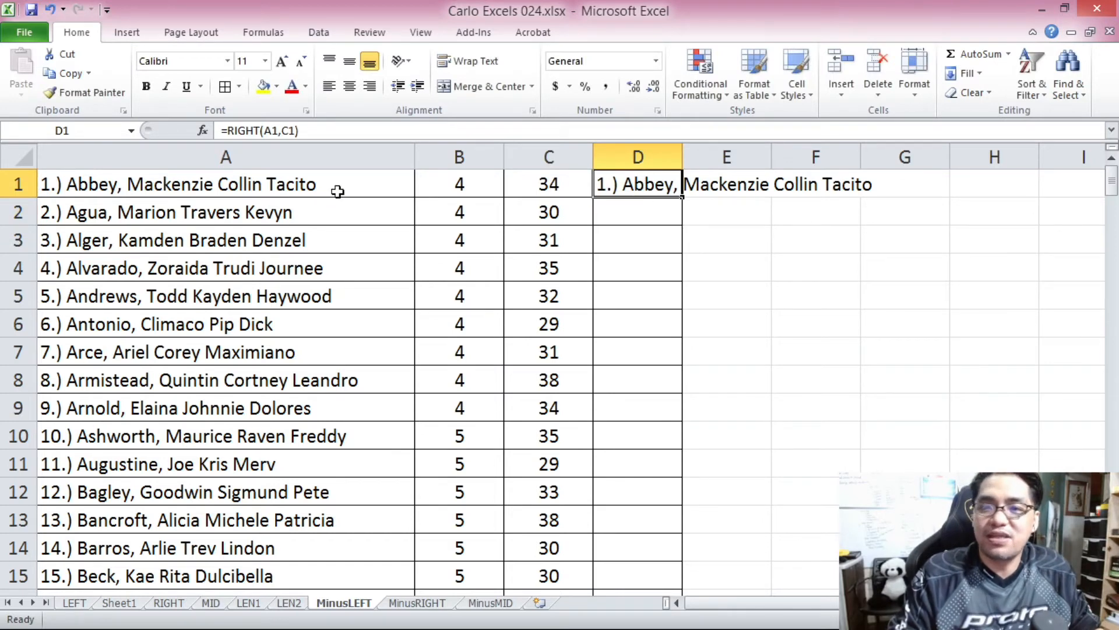
Change the formula in D1 to =RIGHT(A1,C1-1) so it returns one character fewer than the entry's full length.
{"action": "left_click", "coordinate": [293, 191]}
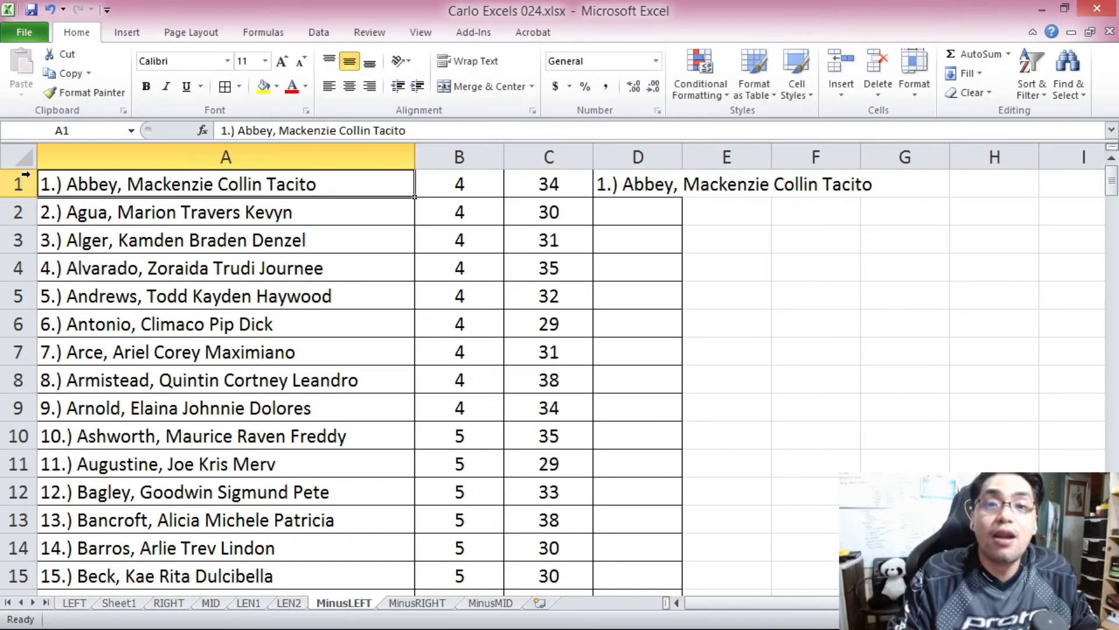
{"action": "left_click", "coordinate": [643, 184]}
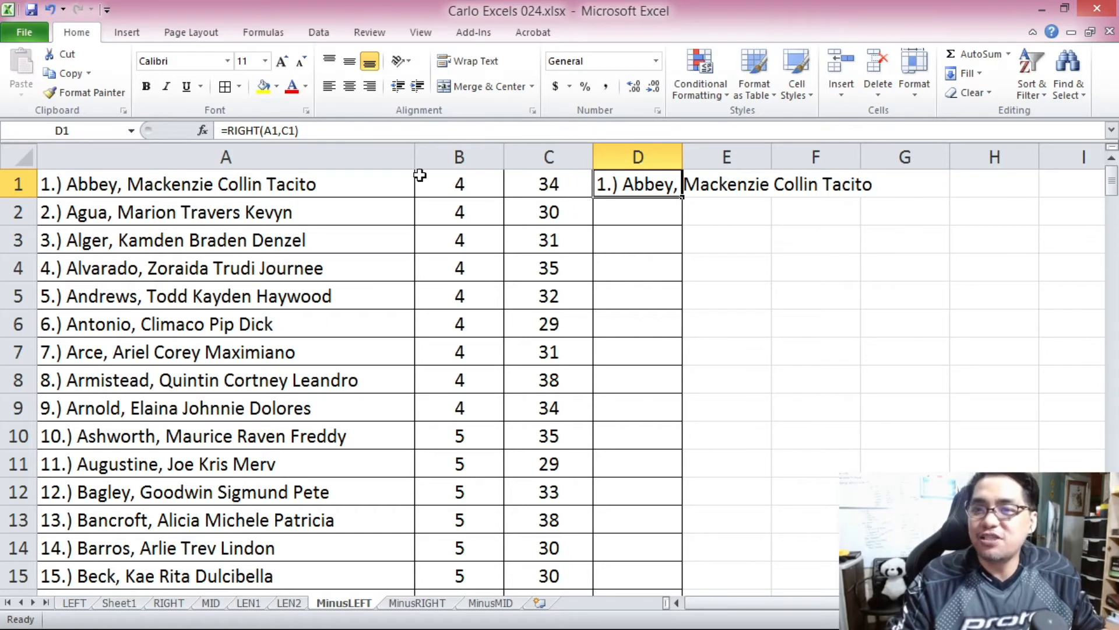
{"action": "left_click", "coordinate": [281, 129]}
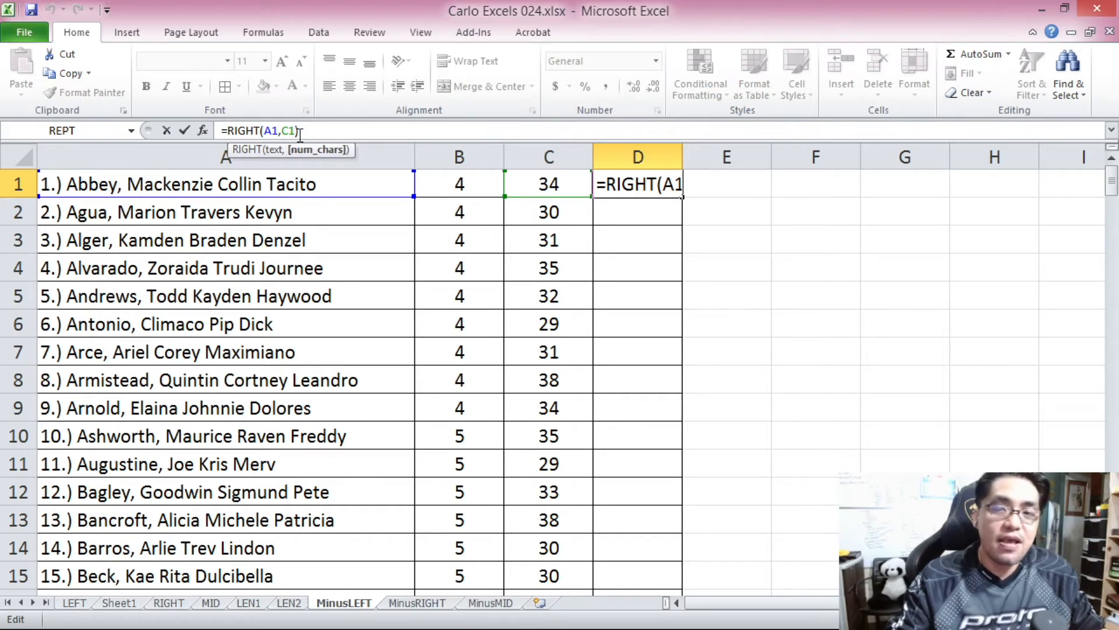
{"action": "type", "text": "-1"}
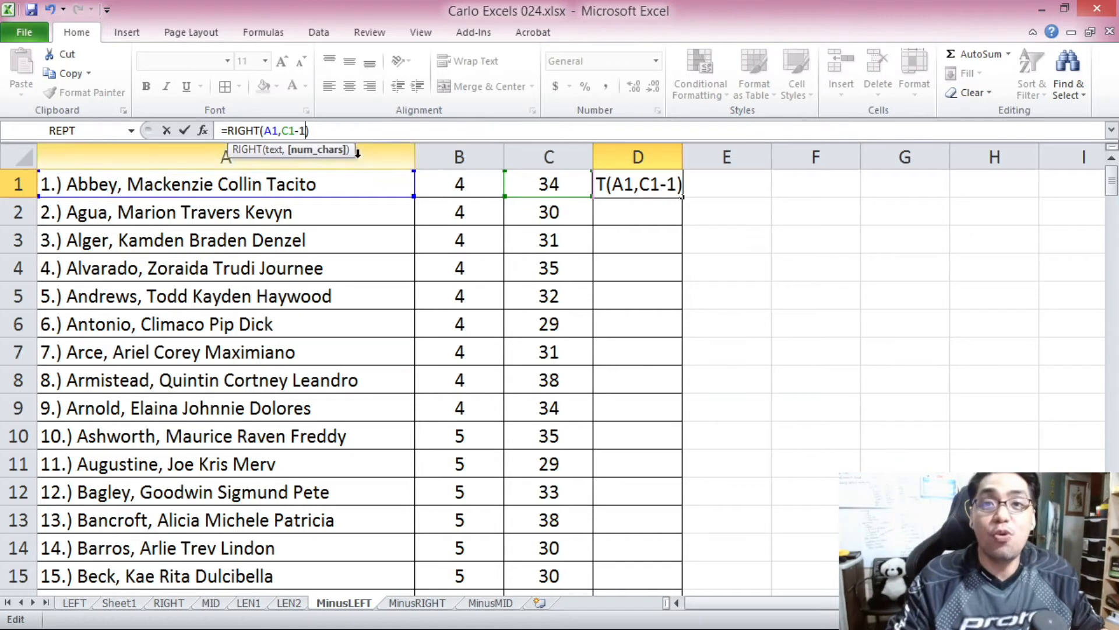
{"action": "left_click", "coordinate": [338, 126]}
{"action": "left_click_drag", "start_coordinate": [286, 126], "coordinate": [307, 126]}
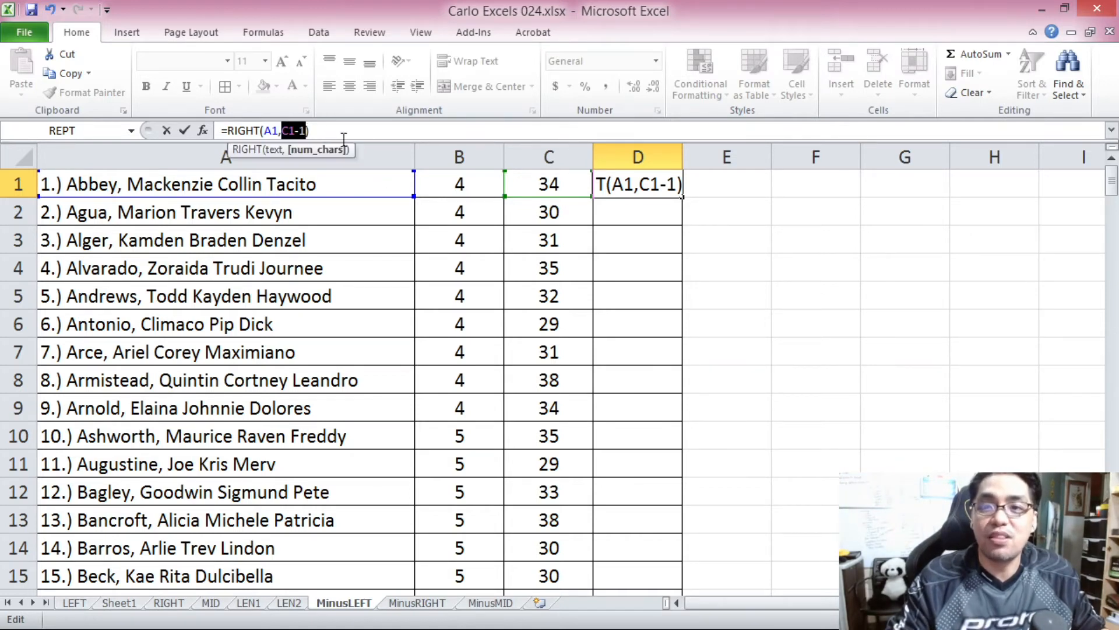
{"action": "left_click", "coordinate": [317, 126]}
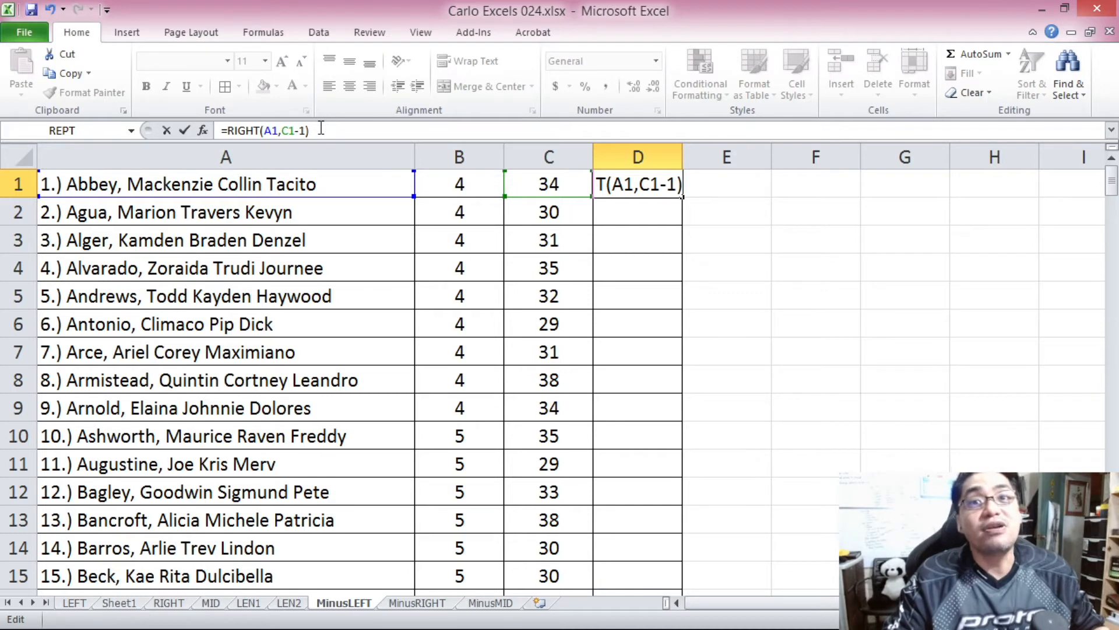
{"action": "key", "text": "Return"}
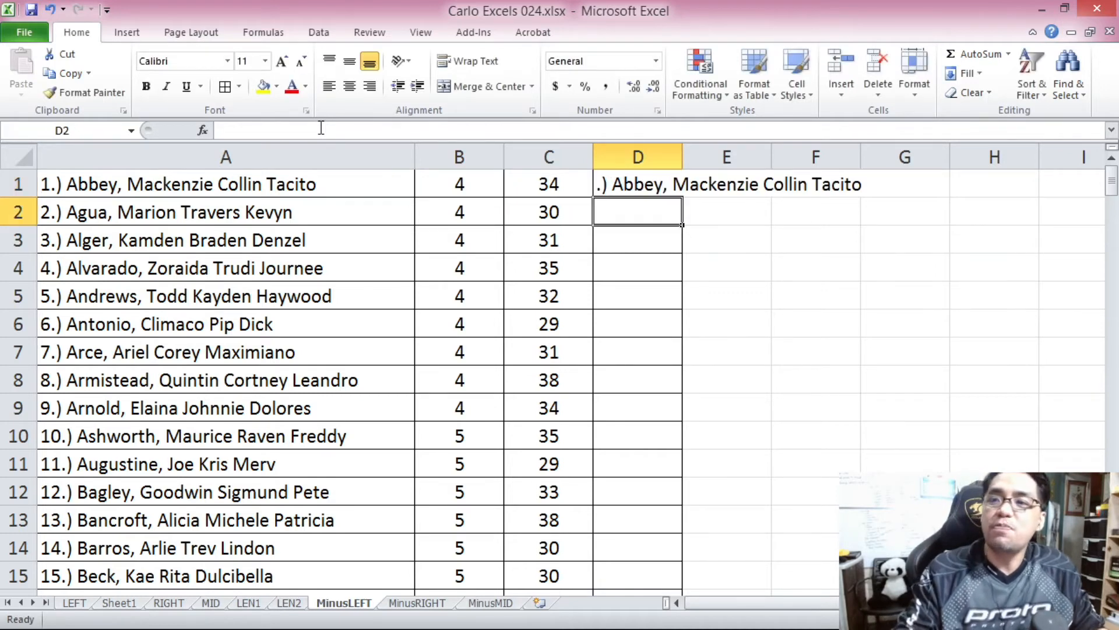
Review the character-count argument of the D1 formula and change the formula to =RIGHT(A1,C1-2).
{"action": "left_click", "coordinate": [609, 183]}
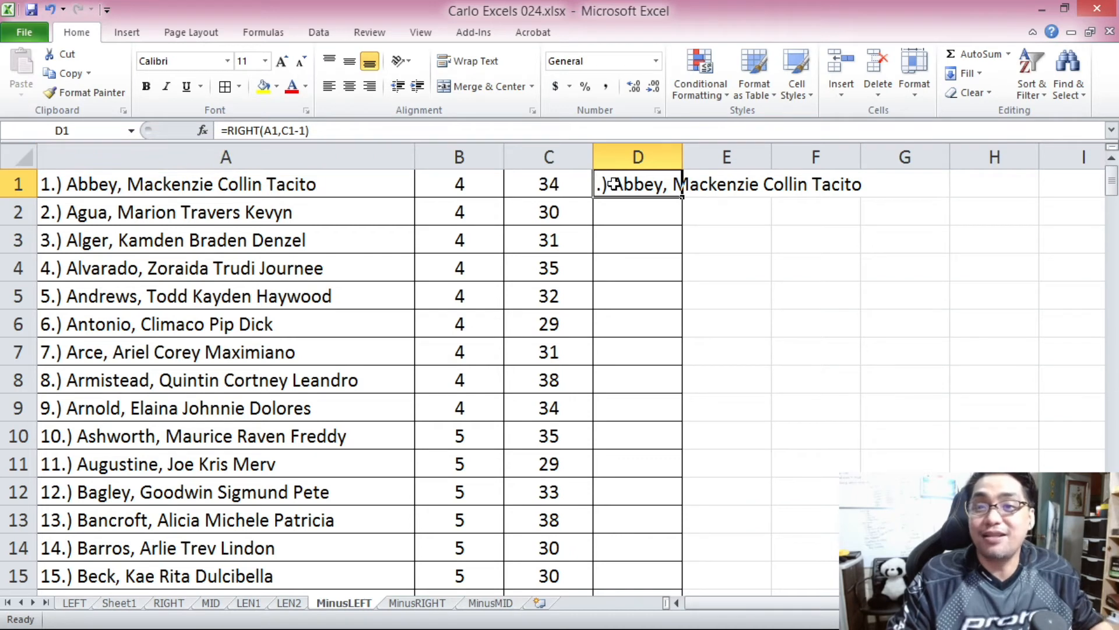
{"action": "left_click_drag", "start_coordinate": [282, 131], "coordinate": [306, 130]}
{"action": "left_click", "coordinate": [323, 131]}
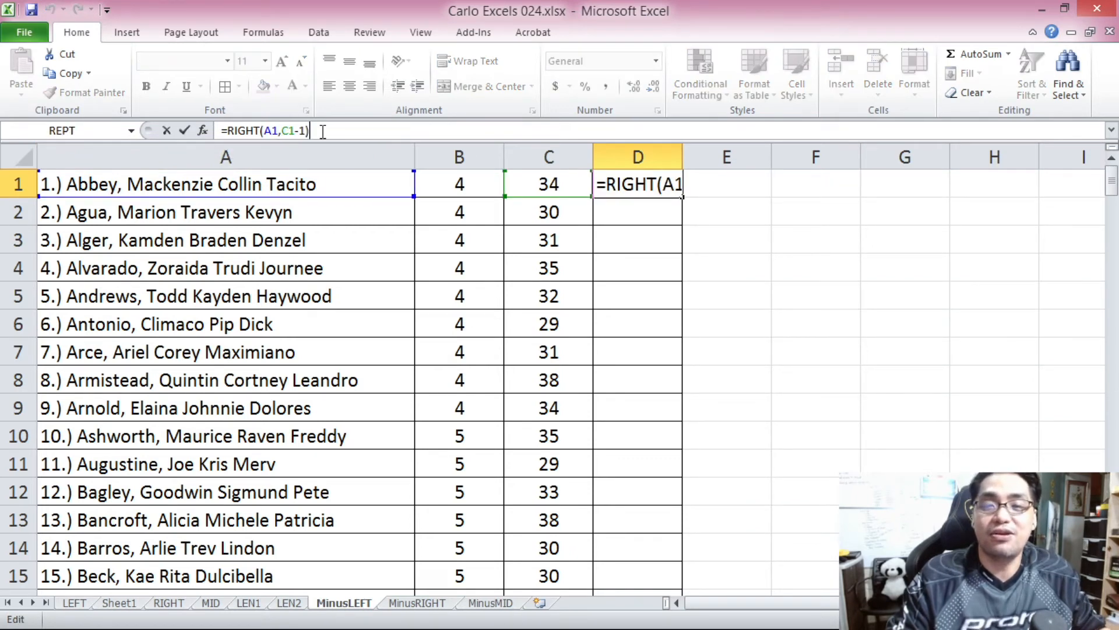
{"action": "left_click_drag", "start_coordinate": [284, 131], "coordinate": [312, 130]}
{"action": "left_click", "coordinate": [327, 130]}
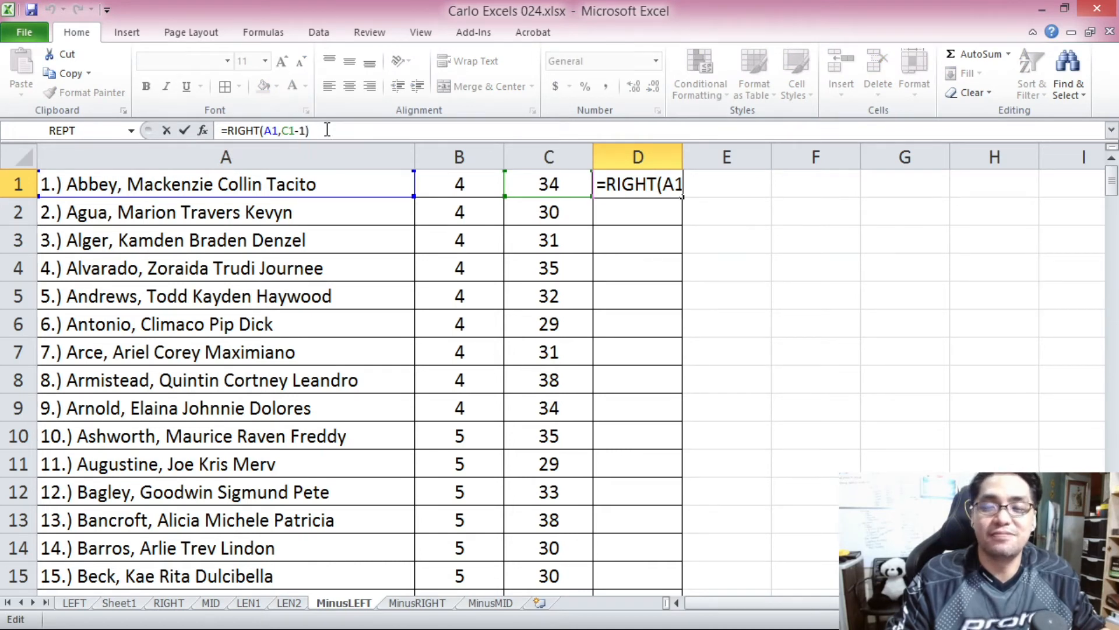
{"action": "key", "text": "ctrl+Return"}
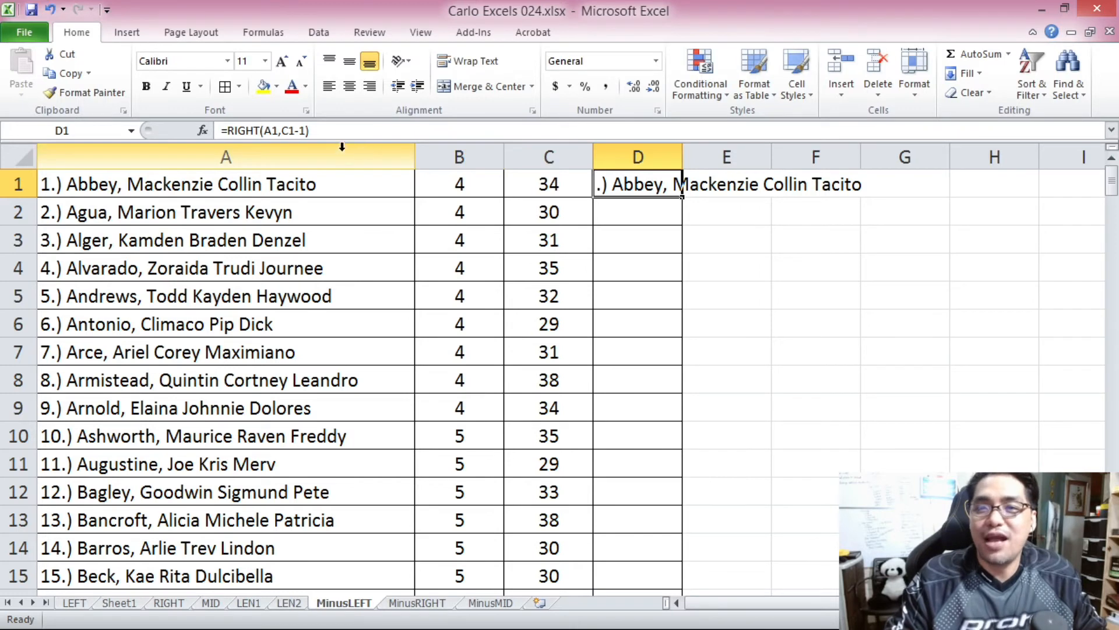
{"action": "left_click", "coordinate": [302, 131]}
{"action": "key", "text": "BackSpace"}
{"action": "type", "text": "2"}
{"action": "key", "text": "Return"}
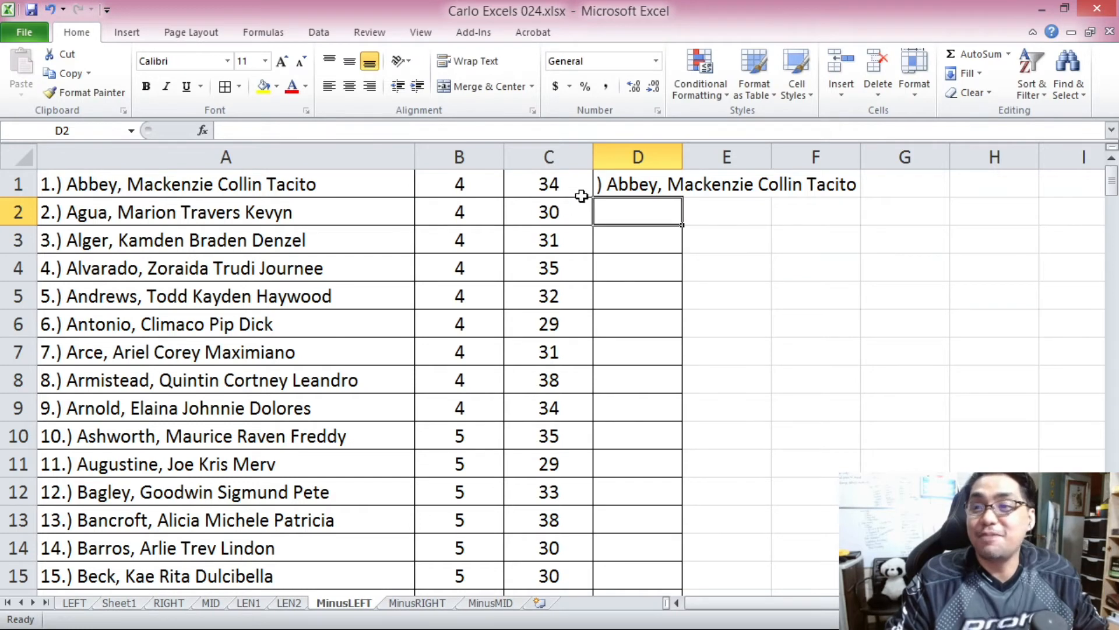
Check the length formula in C1 against D1, and change the D1 formula to =RIGHT(A1,C1-3).
{"action": "key", "text": "Up"}
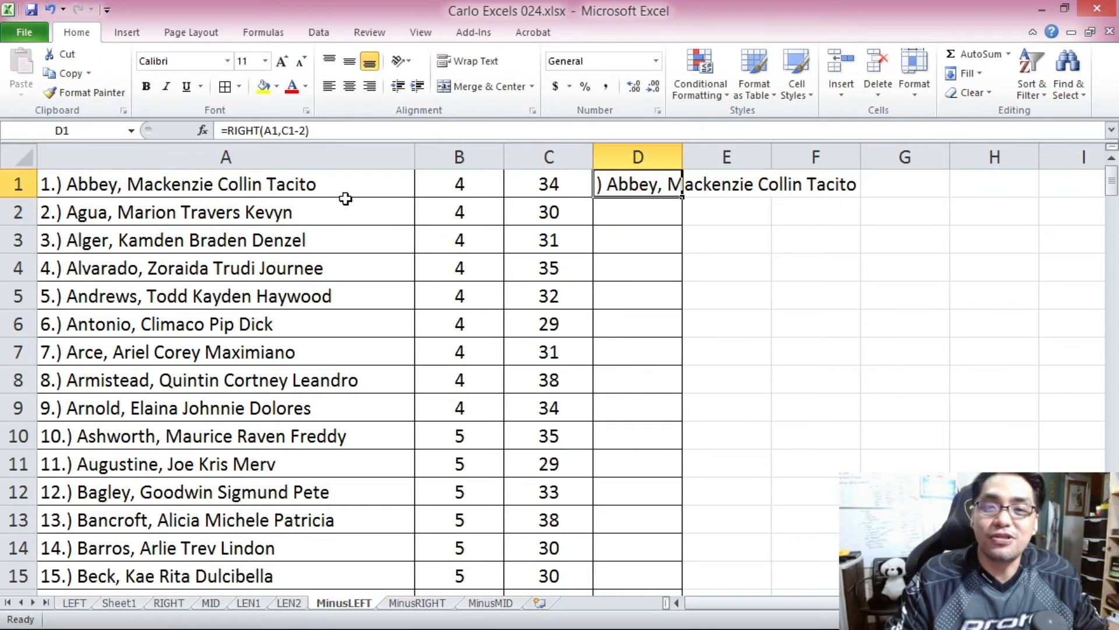
{"action": "left_click", "coordinate": [550, 185]}
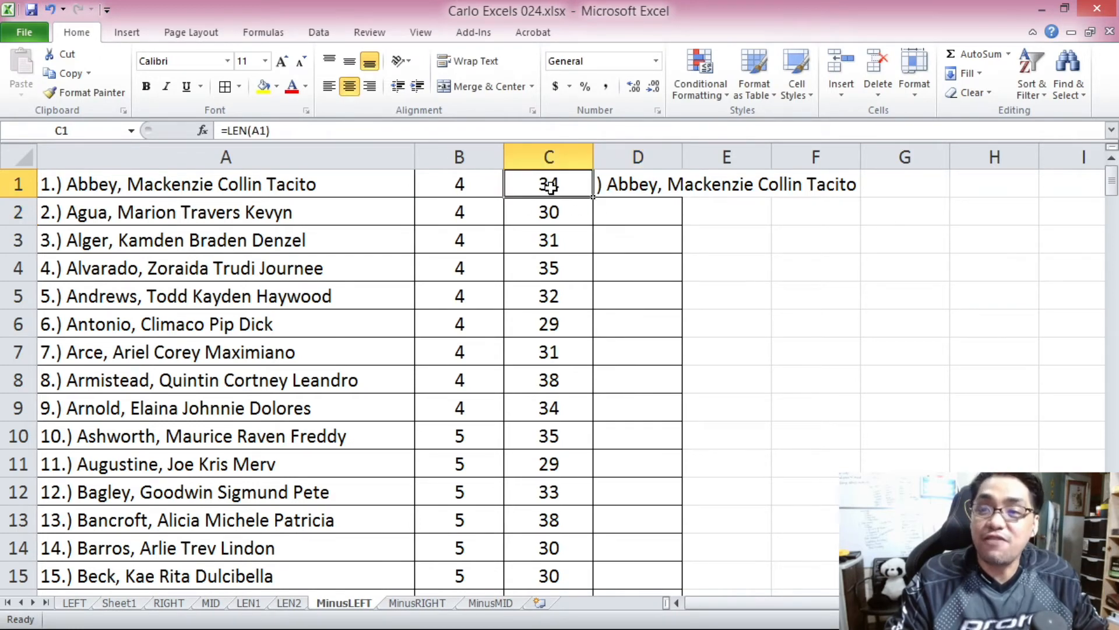
{"action": "key", "text": "Right"}
{"action": "left_click", "coordinate": [298, 129]}
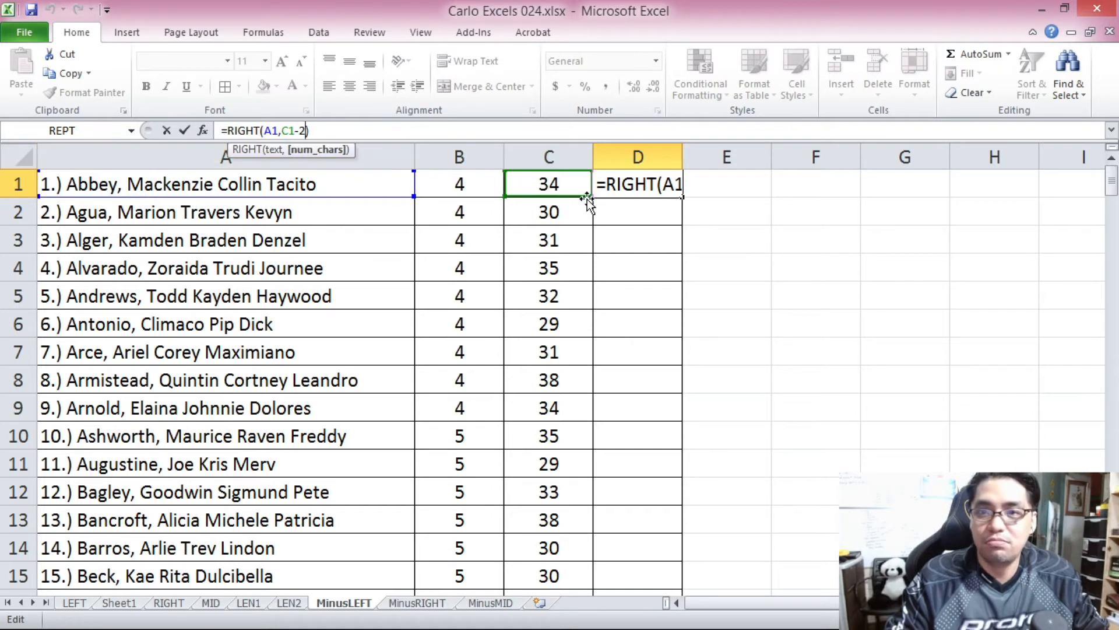
{"action": "key", "text": "Return"}
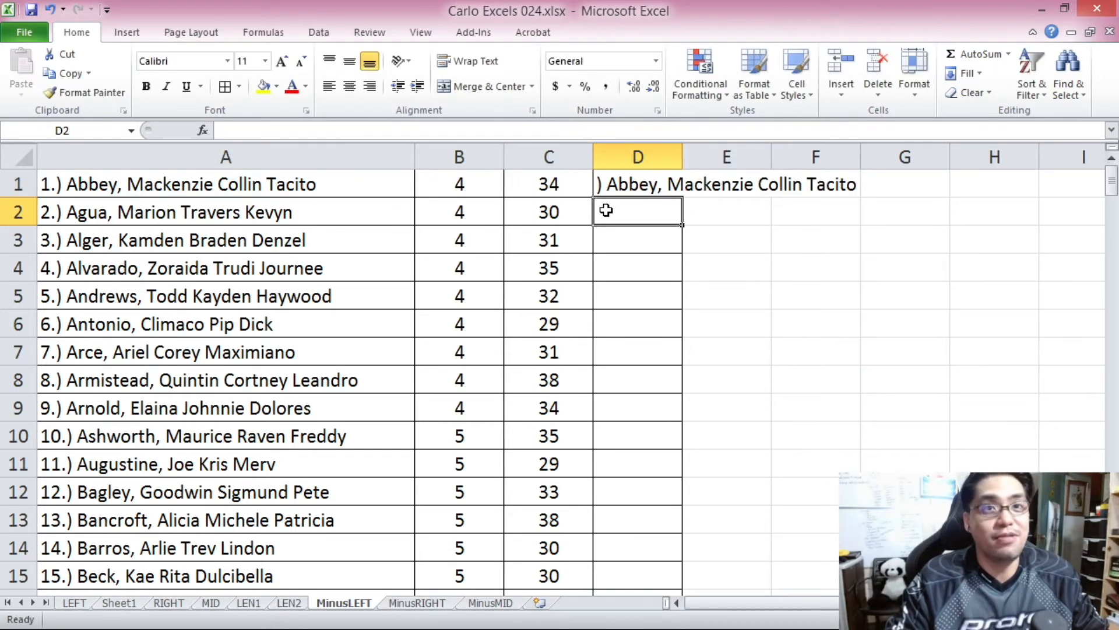
{"action": "left_click", "coordinate": [628, 184]}
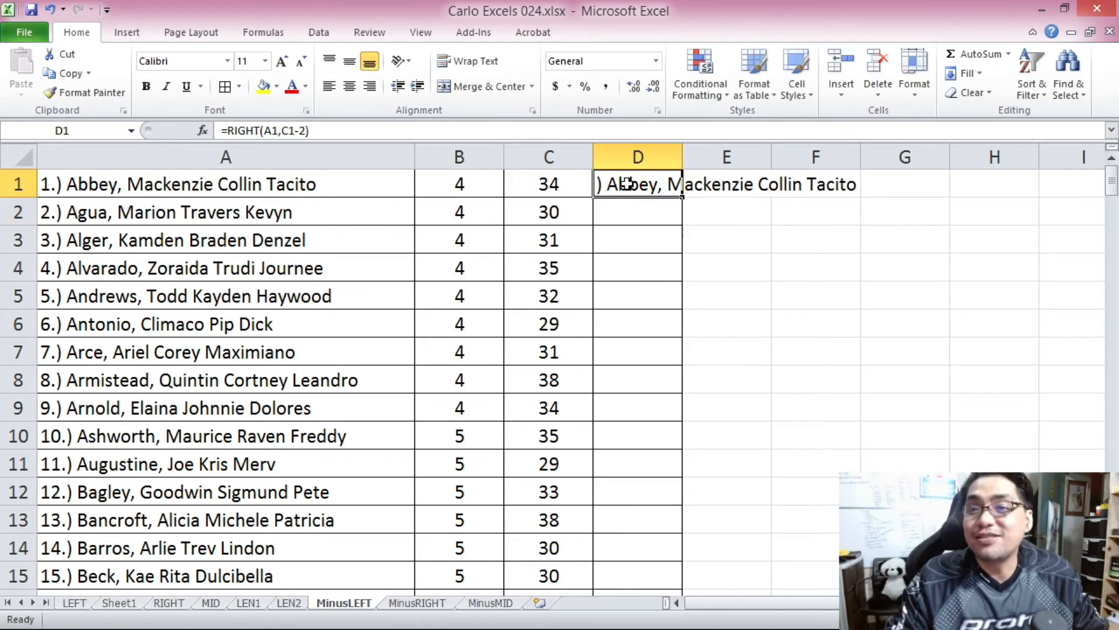
{"action": "left_click", "coordinate": [303, 131]}
{"action": "key", "text": "BackSpace"}
{"action": "type", "text": "3"}
{"action": "key", "text": "Return"}
Change the formula in D1 to =RIGHT(A1,C1-4) to drop the whole four-character numbering prefix.
{"action": "left_click", "coordinate": [612, 181]}
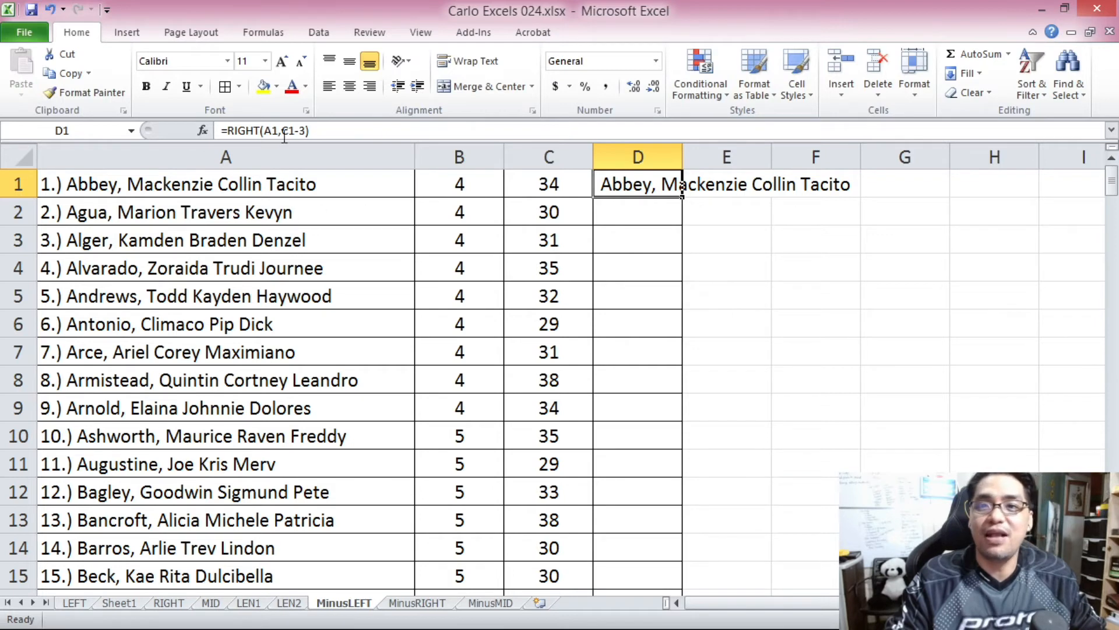
{"action": "left_click", "coordinate": [308, 130]}
{"action": "key", "text": "BackSpace"}
{"action": "type", "text": "4"}
{"action": "key", "text": "Return"}
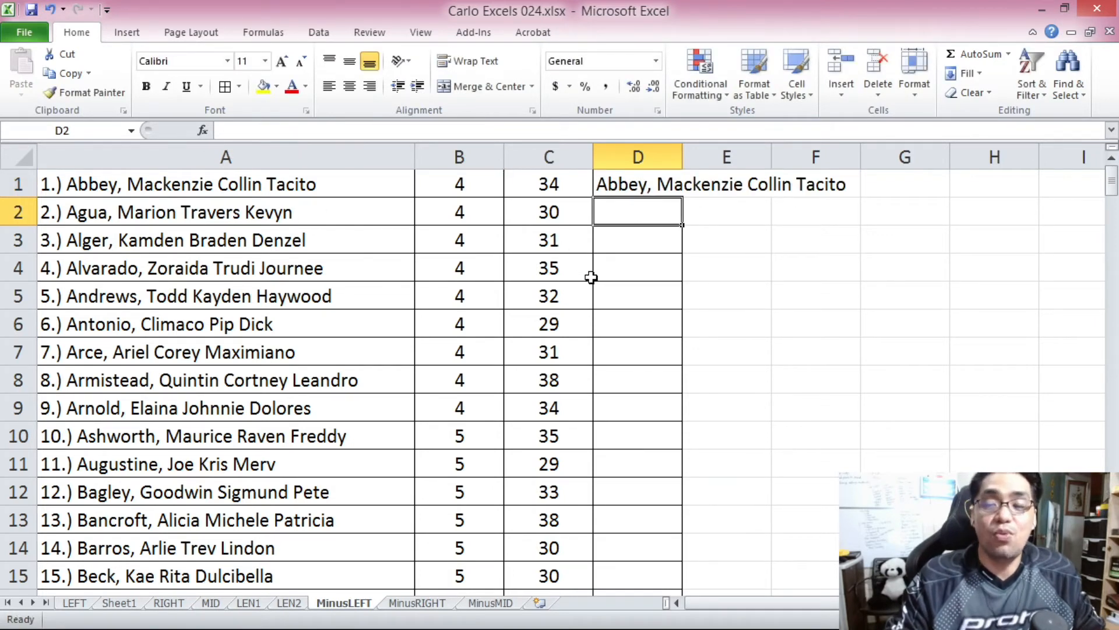
Replace the fixed number subtracted in the D1 formula with the prefix count in B1, giving =RIGHT(A1,C1-B1).
{"action": "left_click", "coordinate": [638, 184]}
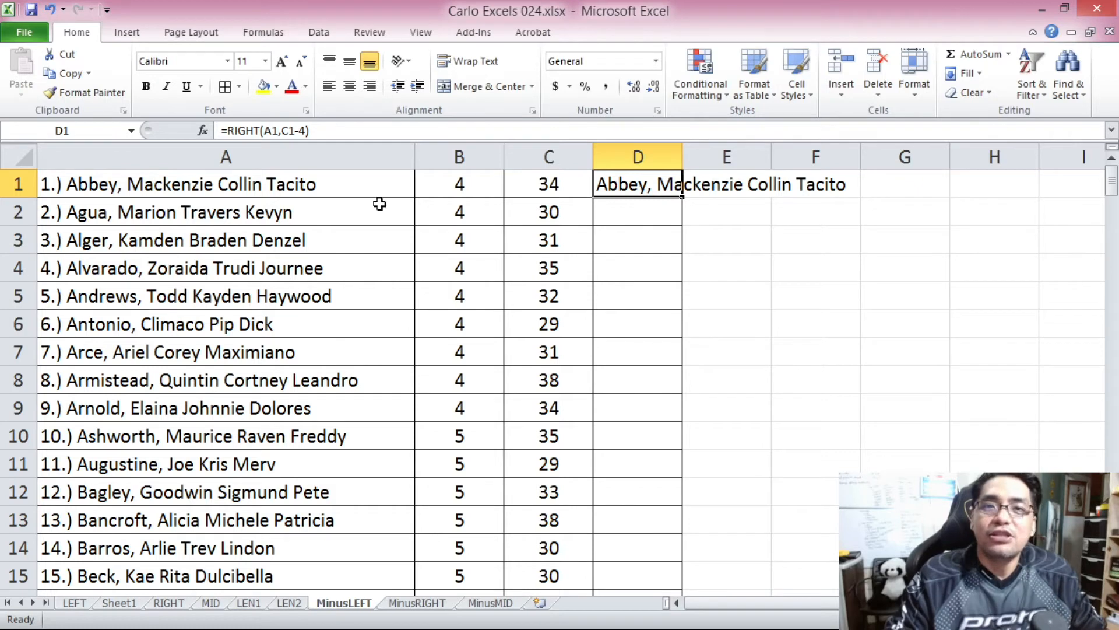
{"action": "left_click", "coordinate": [252, 132]}
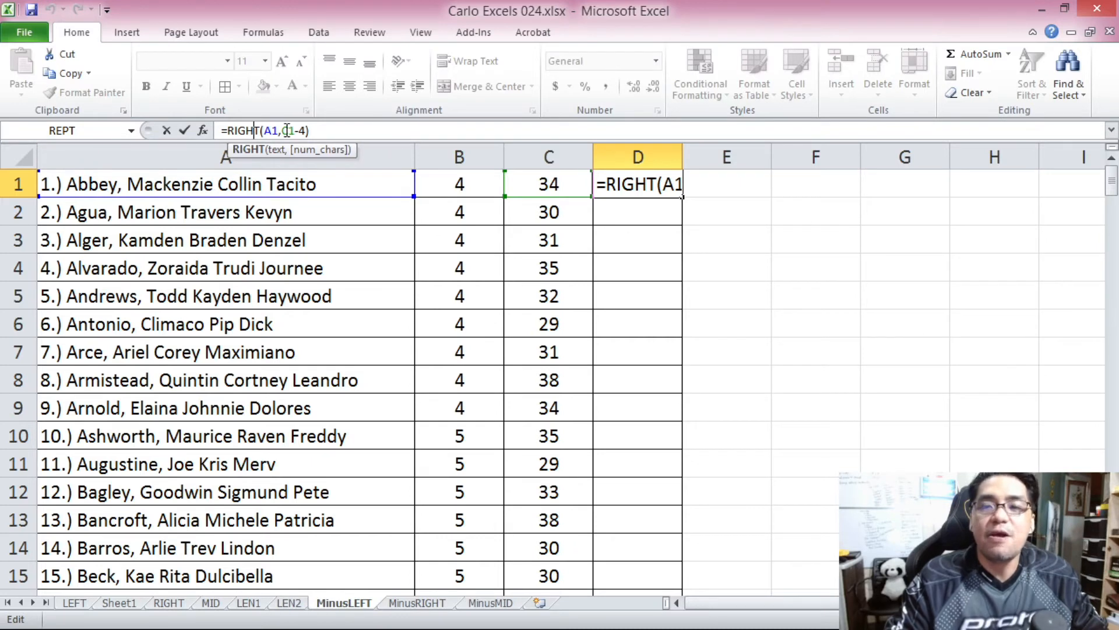
{"action": "double_click", "coordinate": [285, 130]}
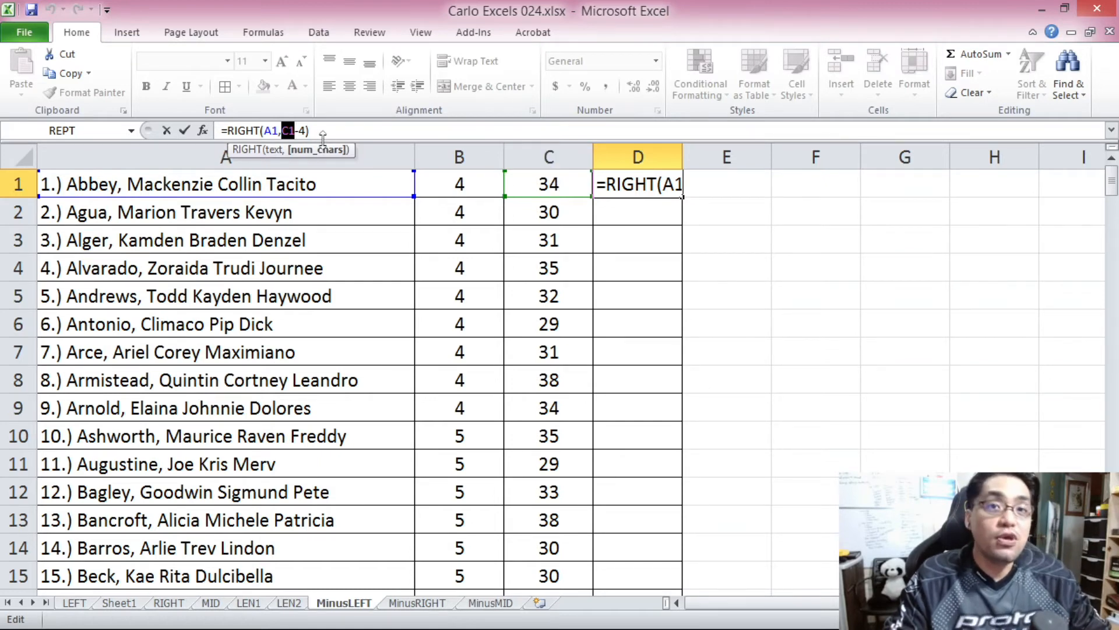
{"action": "double_click", "coordinate": [303, 130]}
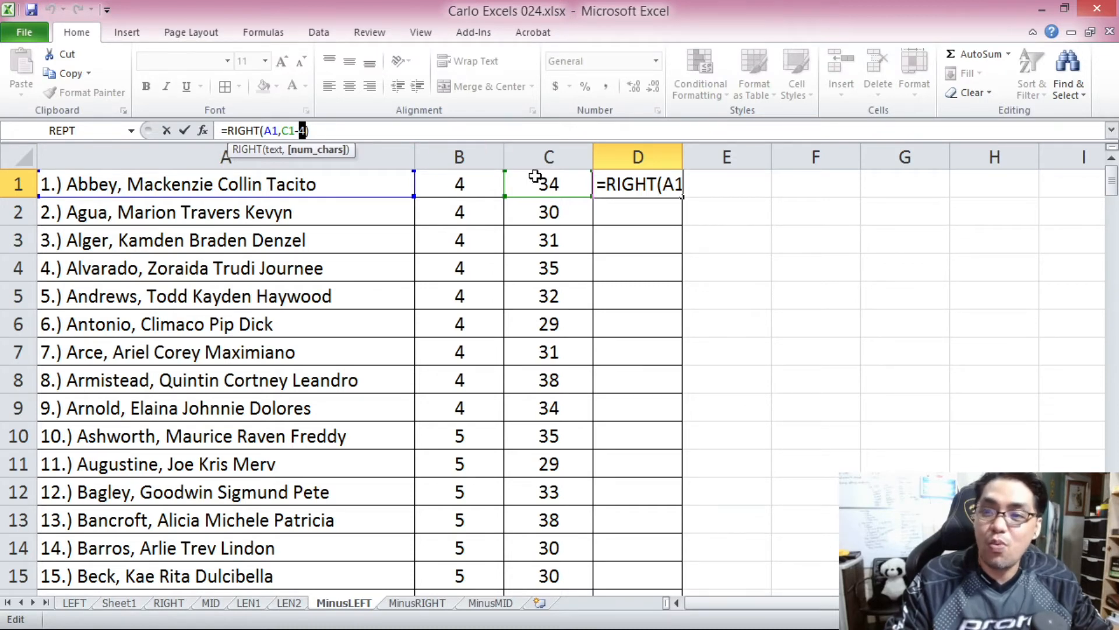
{"action": "left_click", "coordinate": [470, 183]}
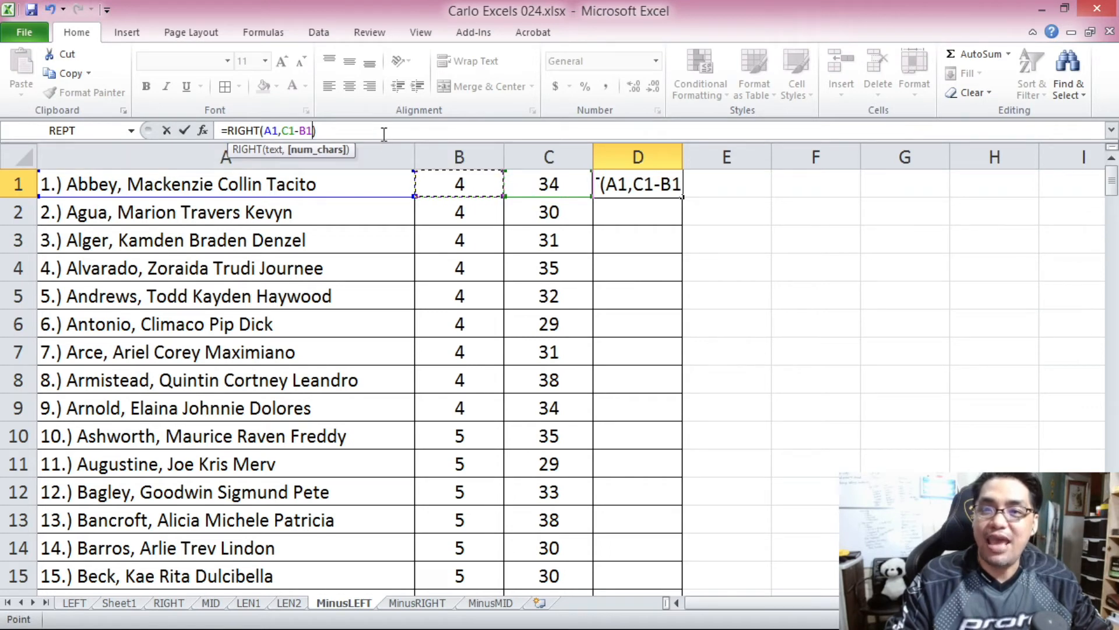
{"action": "key", "text": "Return"}
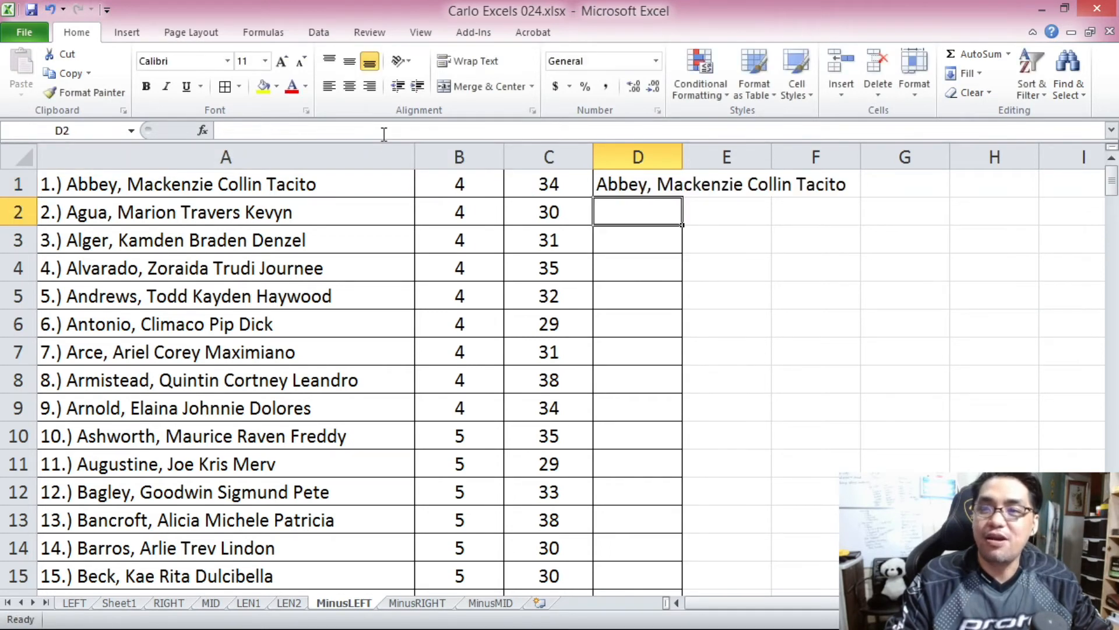
Copy the RIGHT formula from D1 down to D200 and check the extracted names against their entries further down the list.
{"action": "left_click", "coordinate": [624, 190]}
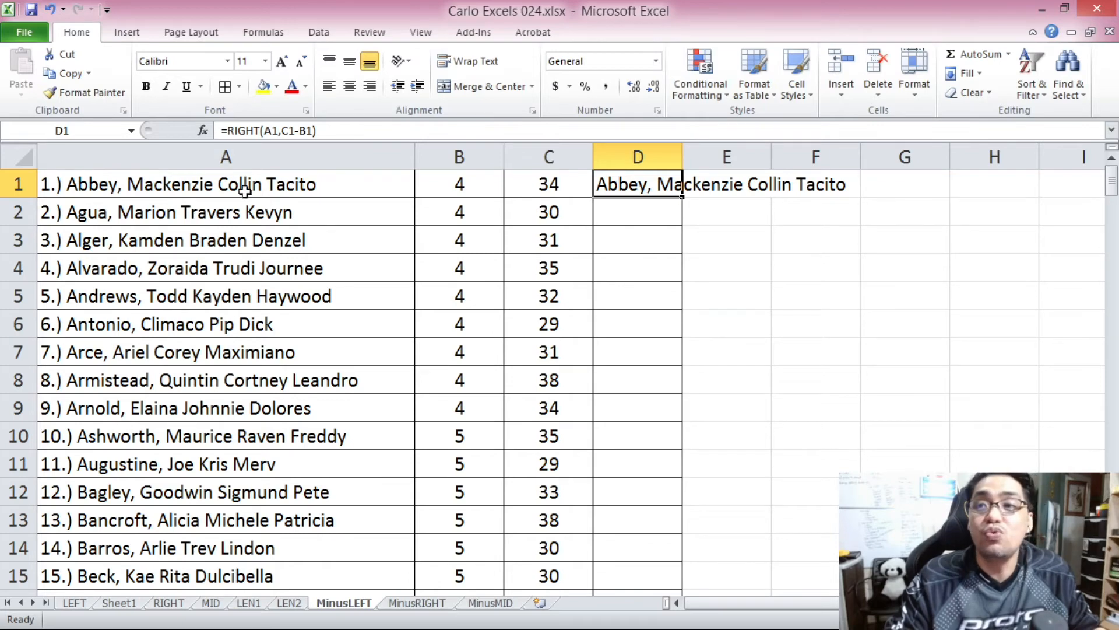
{"action": "key", "text": "ctrl+c"}
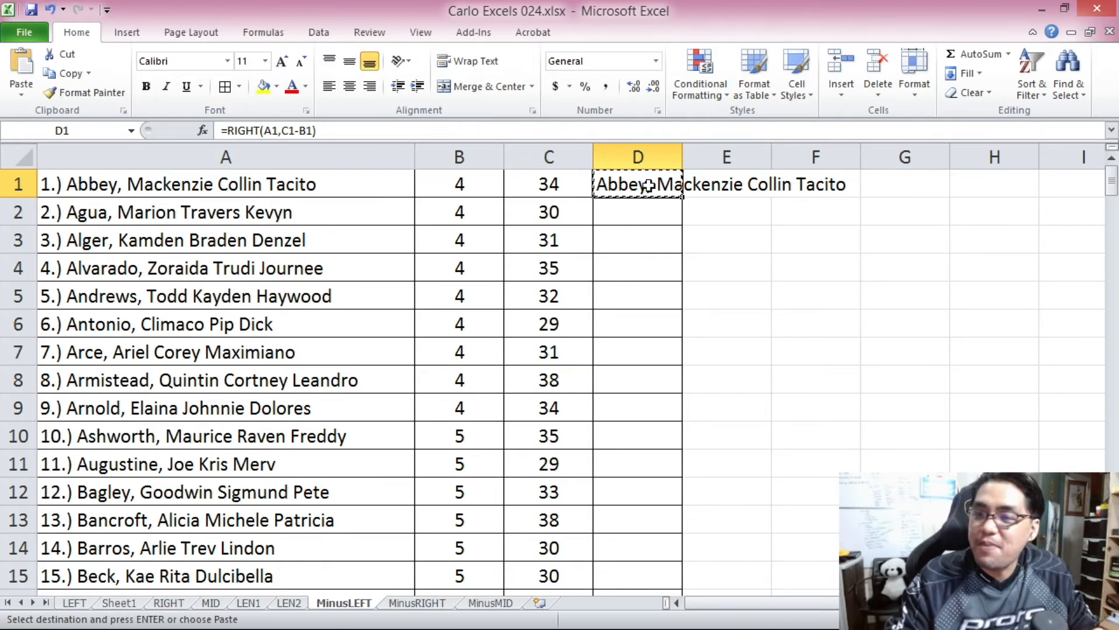
{"action": "left_click_drag", "start_coordinate": [1112, 174], "coordinate": [1112, 177]}
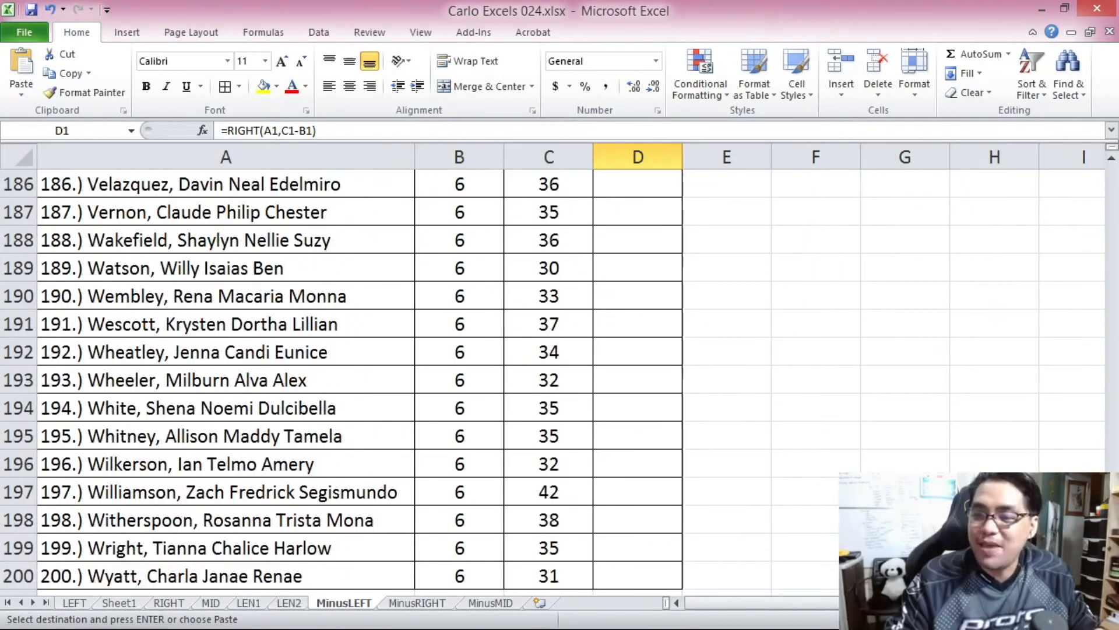
{"action": "left_click", "coordinate": [621, 574], "text": "shift"}
{"action": "key", "text": "ctrl+v"}
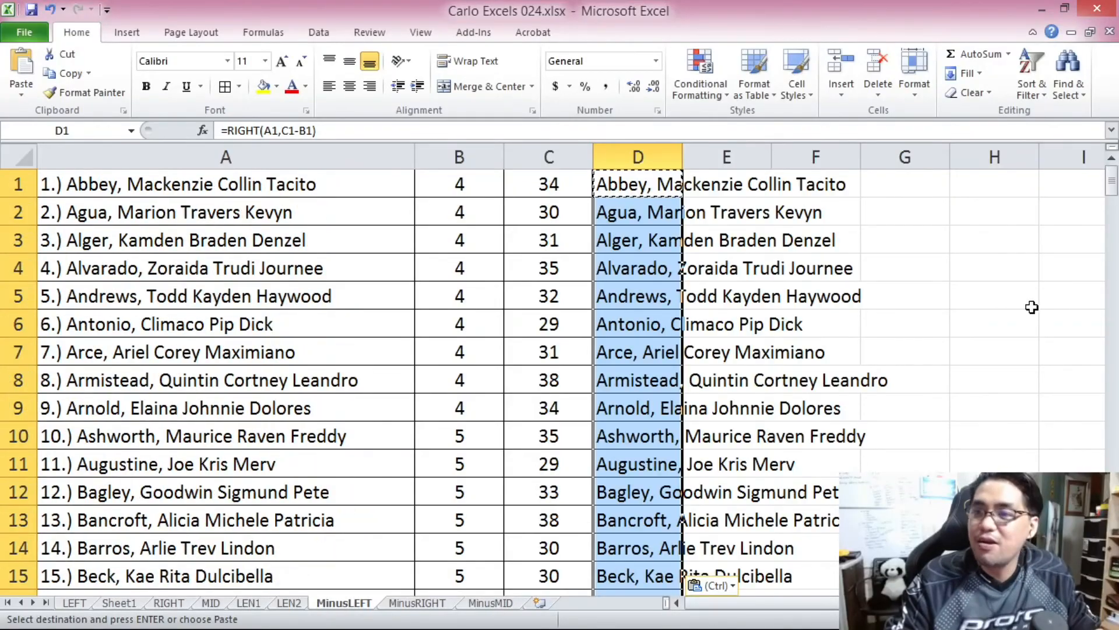
{"action": "left_click_drag", "start_coordinate": [1114, 186], "coordinate": [1115, 392]}
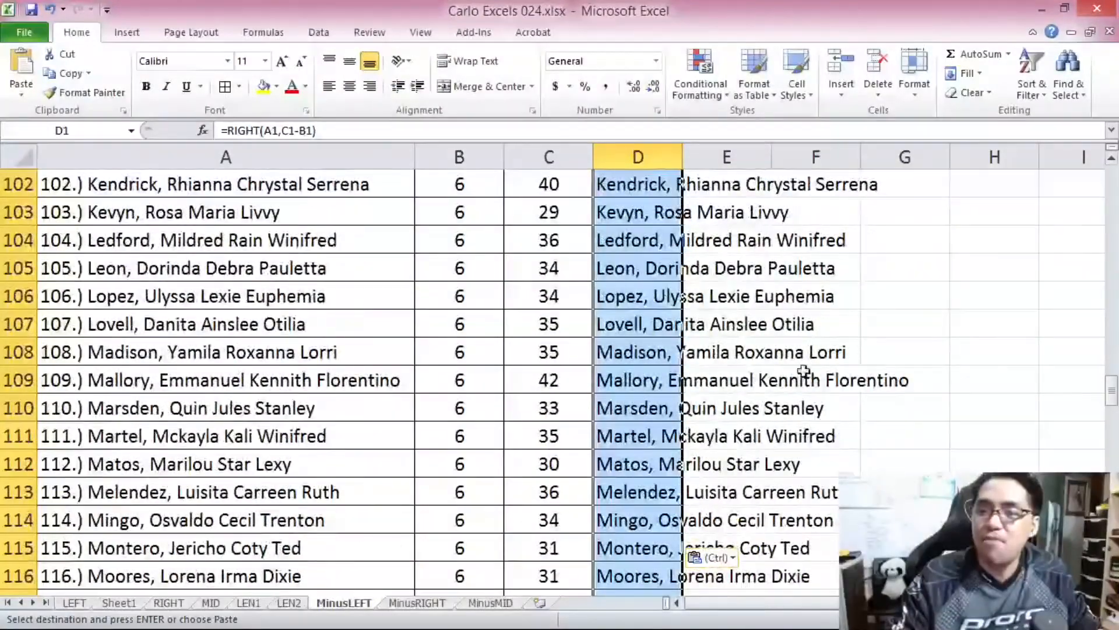
{"action": "left_click", "coordinate": [474, 269]}
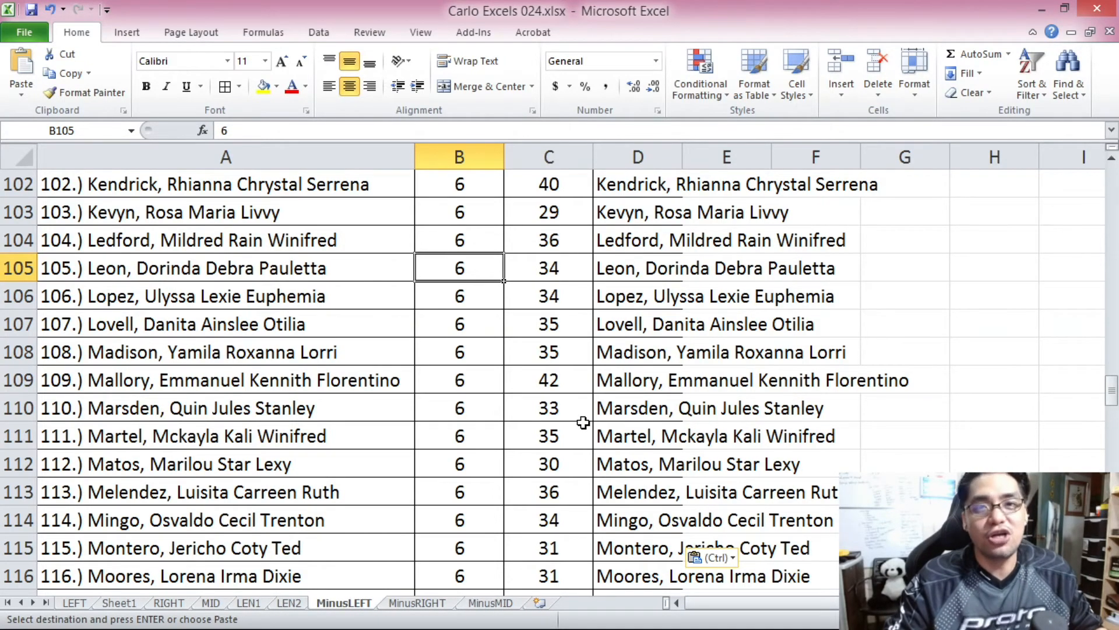
Switch to the MinusRIGHT sheet and examine the bracketed grade at the end of the entry in A1.
{"action": "key", "text": "ctrl+Page_Down"}
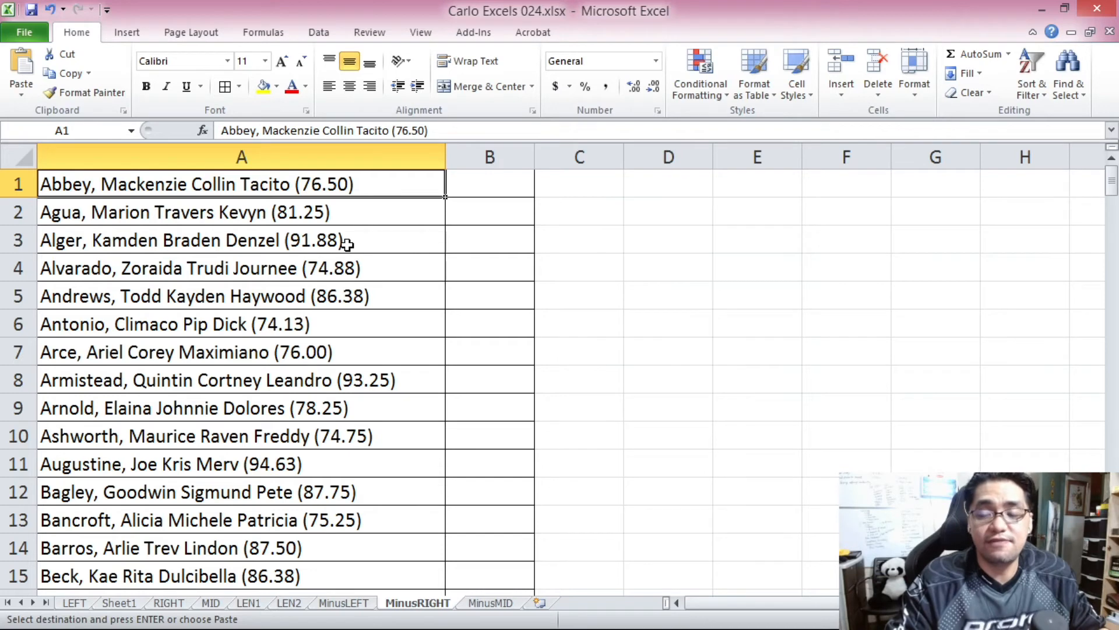
{"action": "left_click_drag", "start_coordinate": [431, 130], "coordinate": [390, 129]}
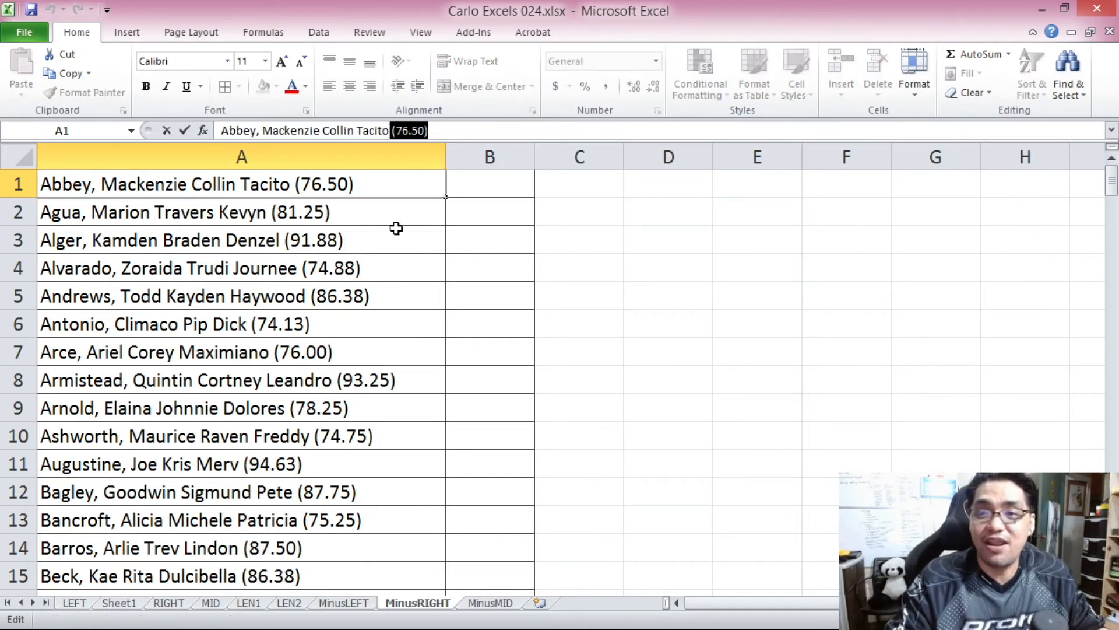
{"action": "key", "text": "Escape"}
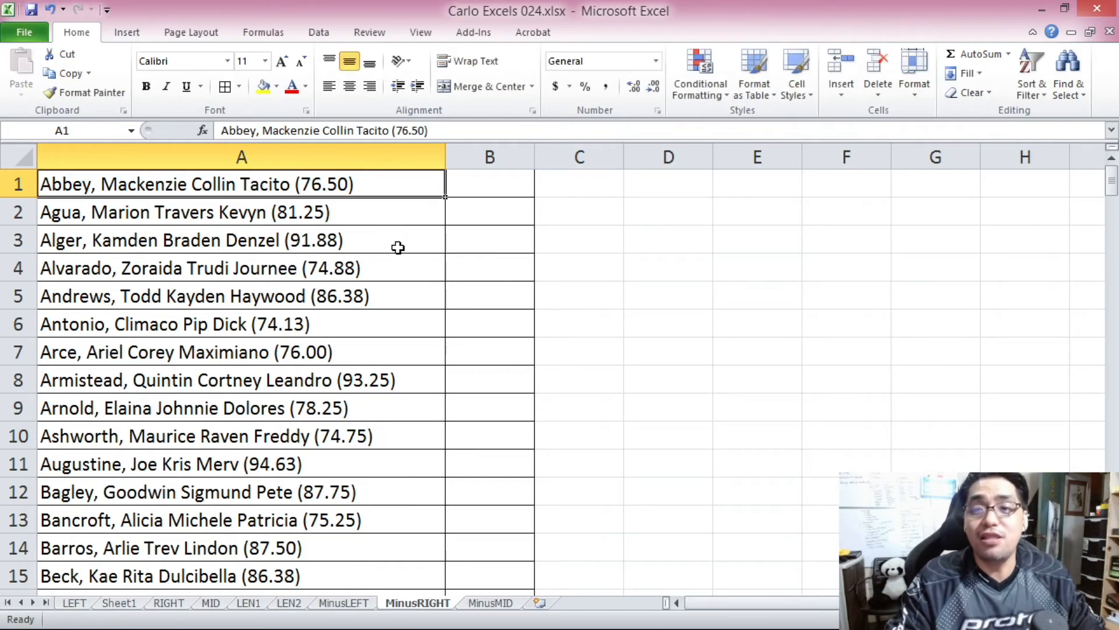
{"action": "left_click_drag", "start_coordinate": [1112, 188], "coordinate": [1111, 122]}
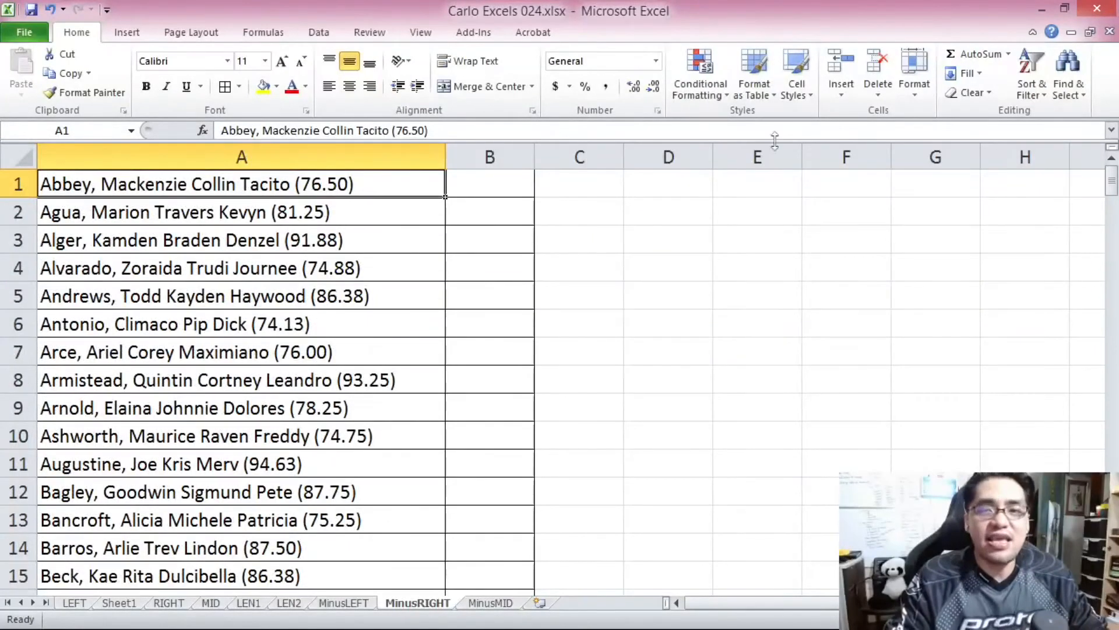
Examine the name portion and the bracketed grade of the entry in A1, including the space before the bracket.
{"action": "left_click", "coordinate": [508, 185]}
{"action": "left_click", "coordinate": [326, 193]}
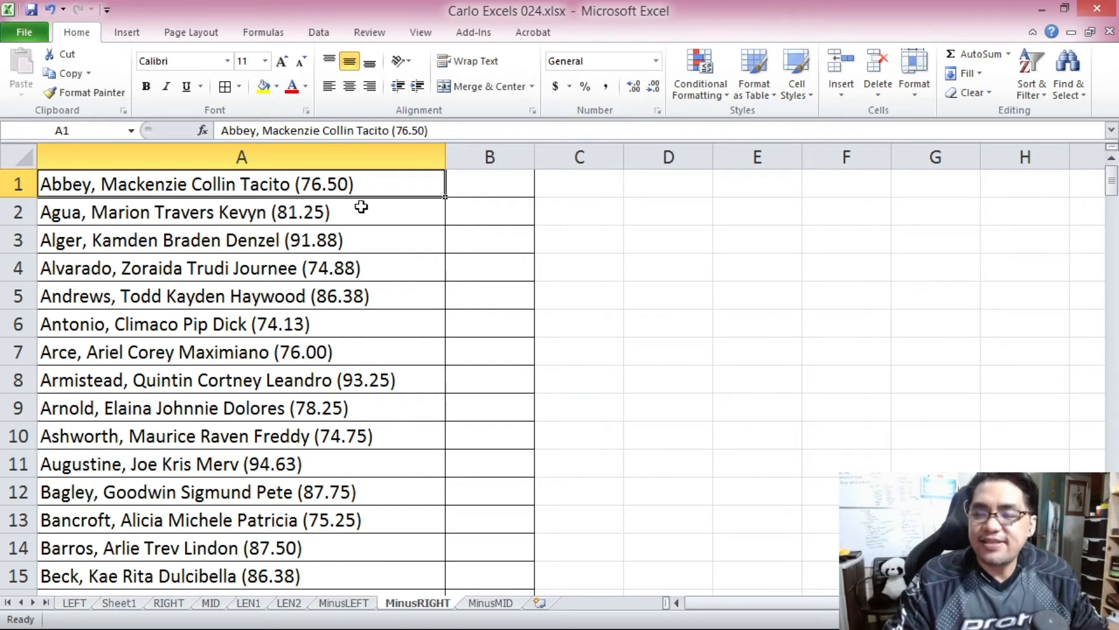
{"action": "left_click", "coordinate": [392, 129]}
{"action": "key", "text": "ctrl+shift+Left"}
{"action": "key", "text": "ctrl+shift+Left"}
{"action": "key", "text": "ctrl+shift+Left"}
{"action": "key", "text": "ctrl+shift+Left"}
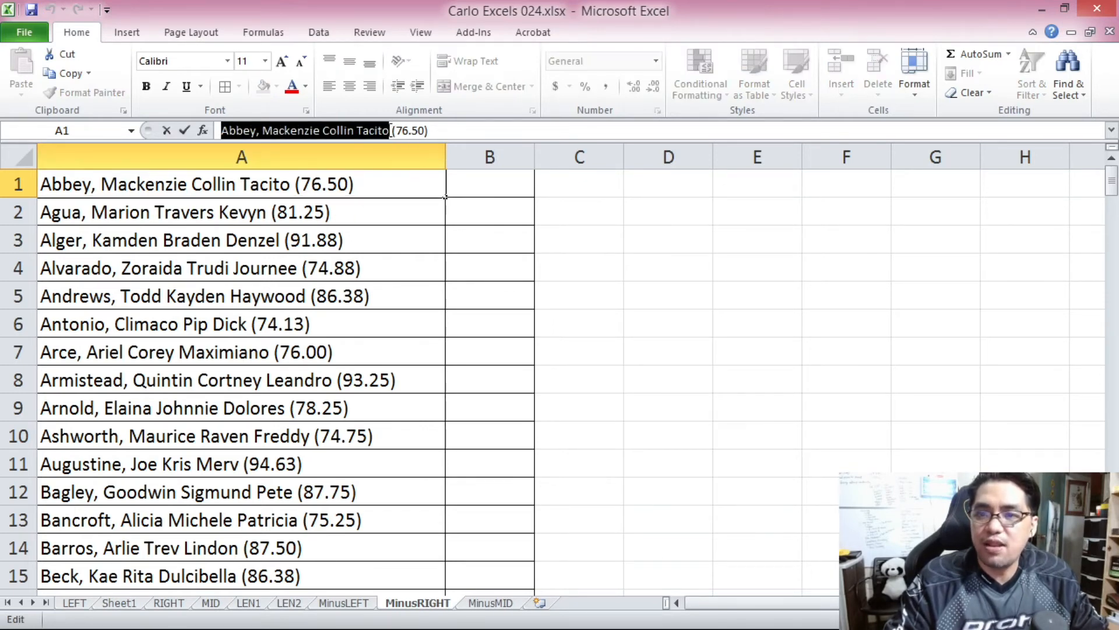
{"action": "left_click", "coordinate": [390, 130]}
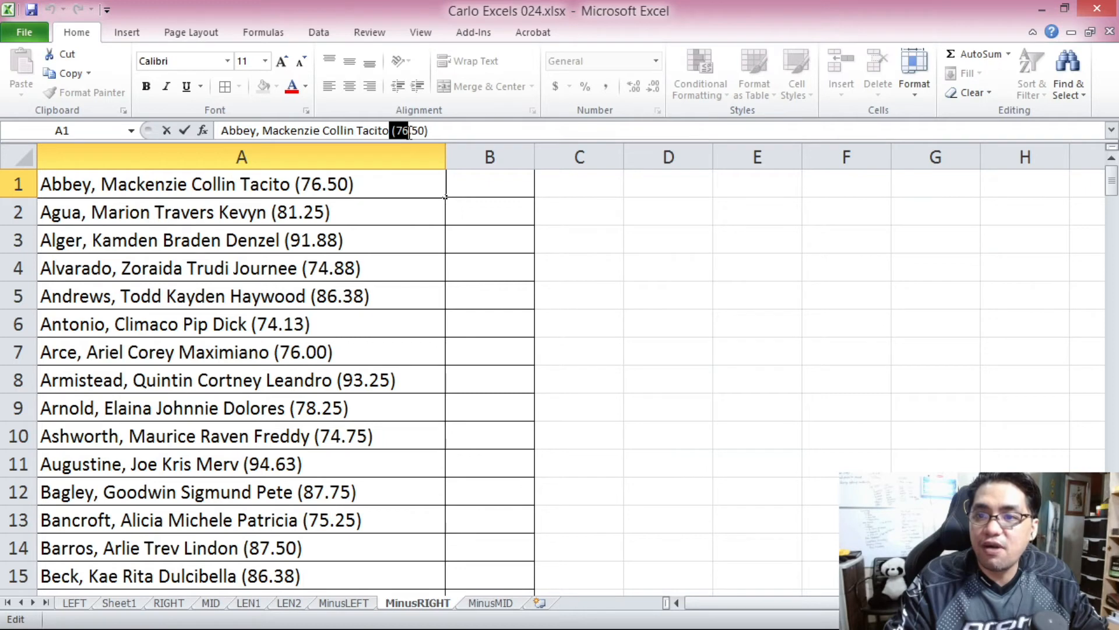
{"action": "left_click_drag", "start_coordinate": [418, 134], "coordinate": [435, 135]}
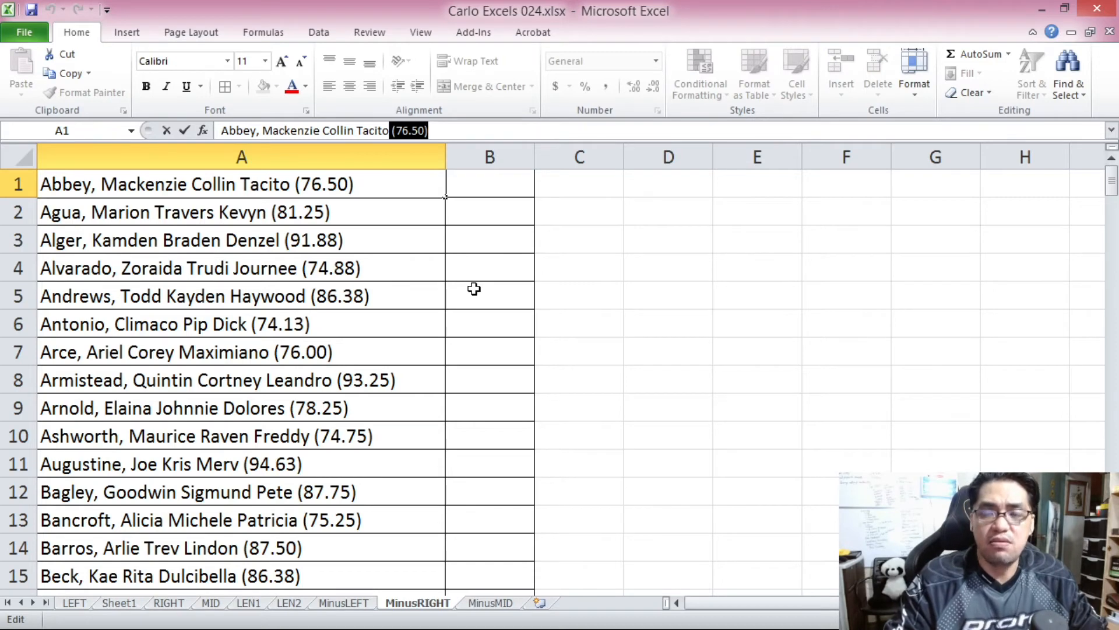
Build a LEFT formula in B1 that takes LEN(A1)-8 characters of A1: =LEFT(A1,LEN(A1)-8).
{"action": "key", "text": "Tab"}
{"action": "type", "text": "="}
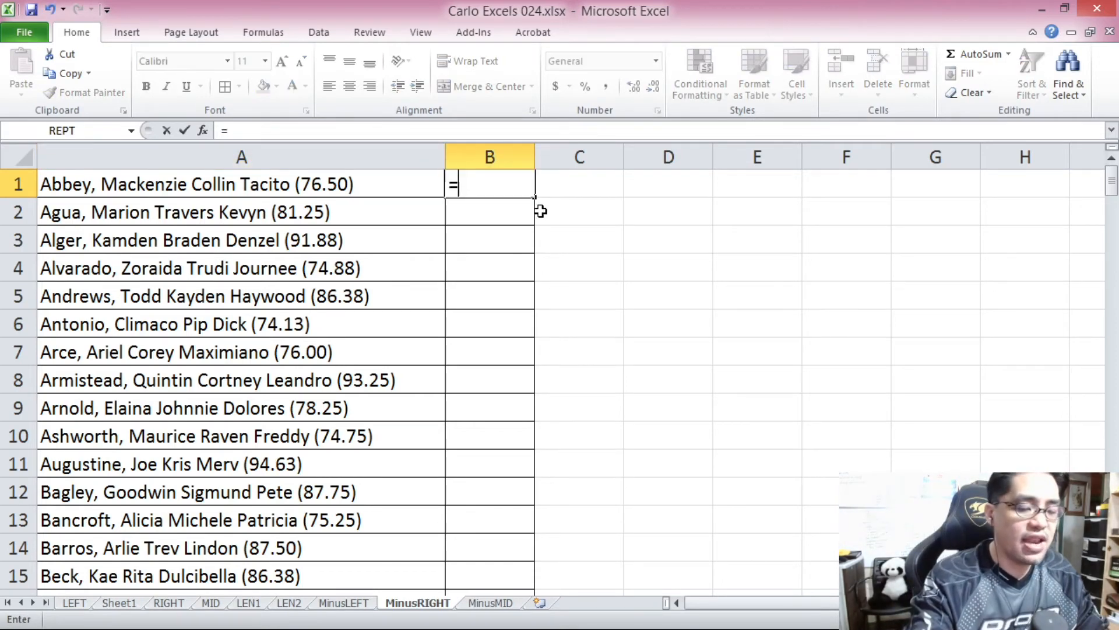
{"action": "type", "text": "LEFT("}
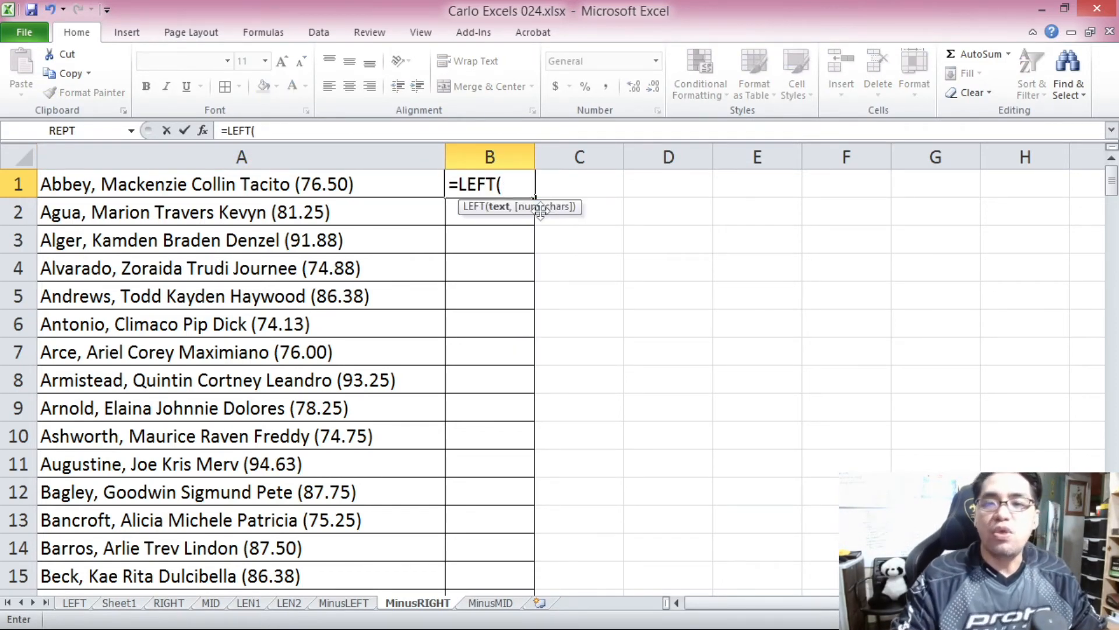
{"action": "left_click", "coordinate": [387, 190]}
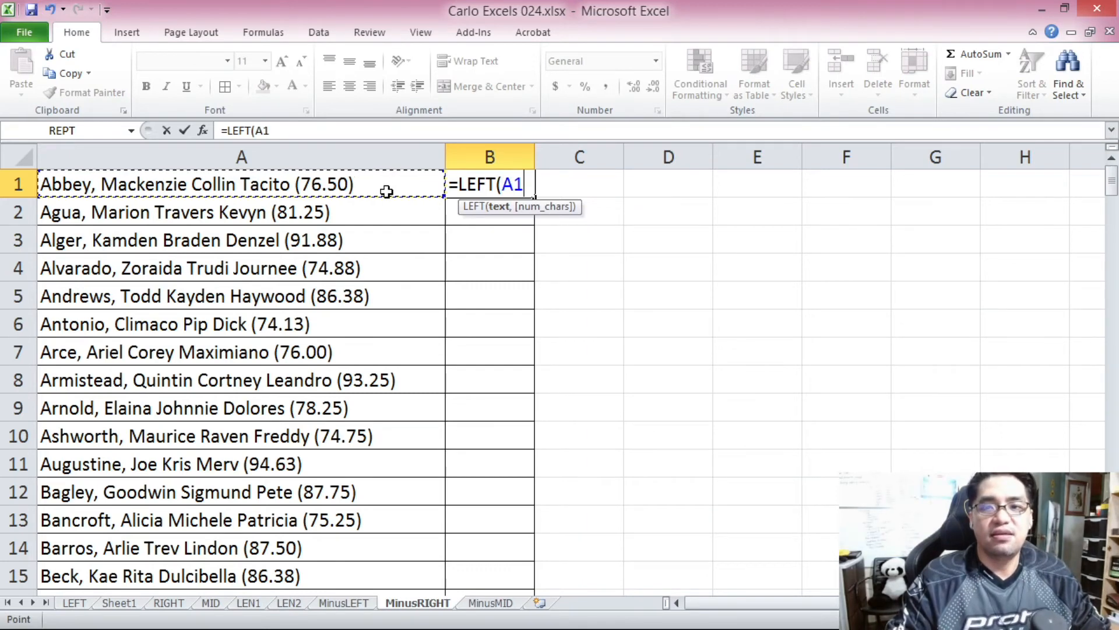
{"action": "type", "text": ","}
{"action": "left_click", "coordinate": [318, 131]}
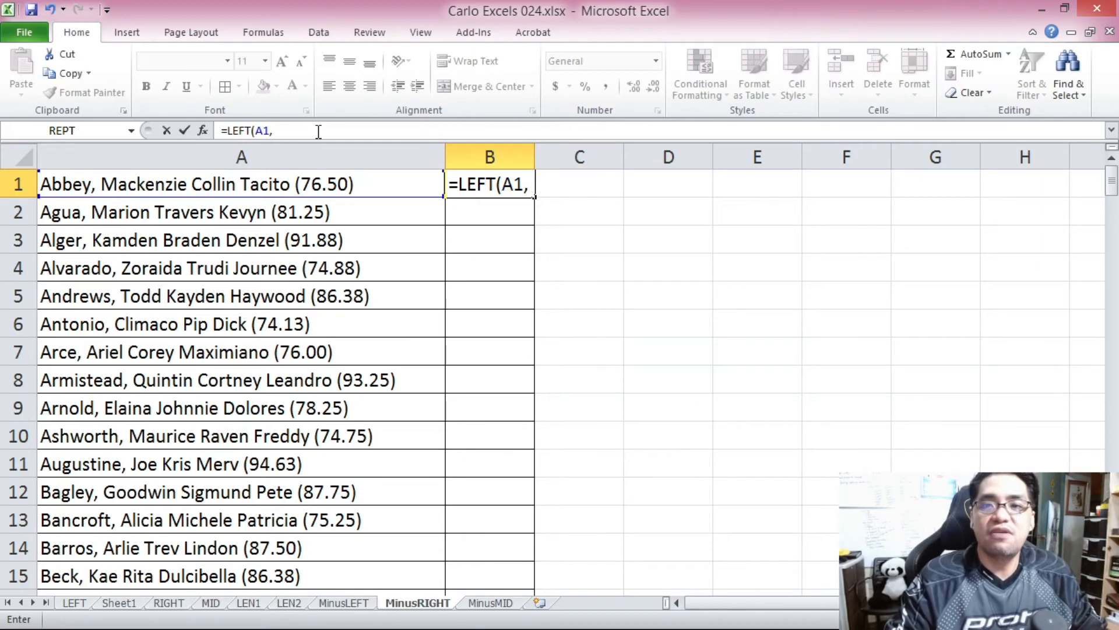
{"action": "left_click_drag", "start_coordinate": [1116, 197], "coordinate": [1086, 186]}
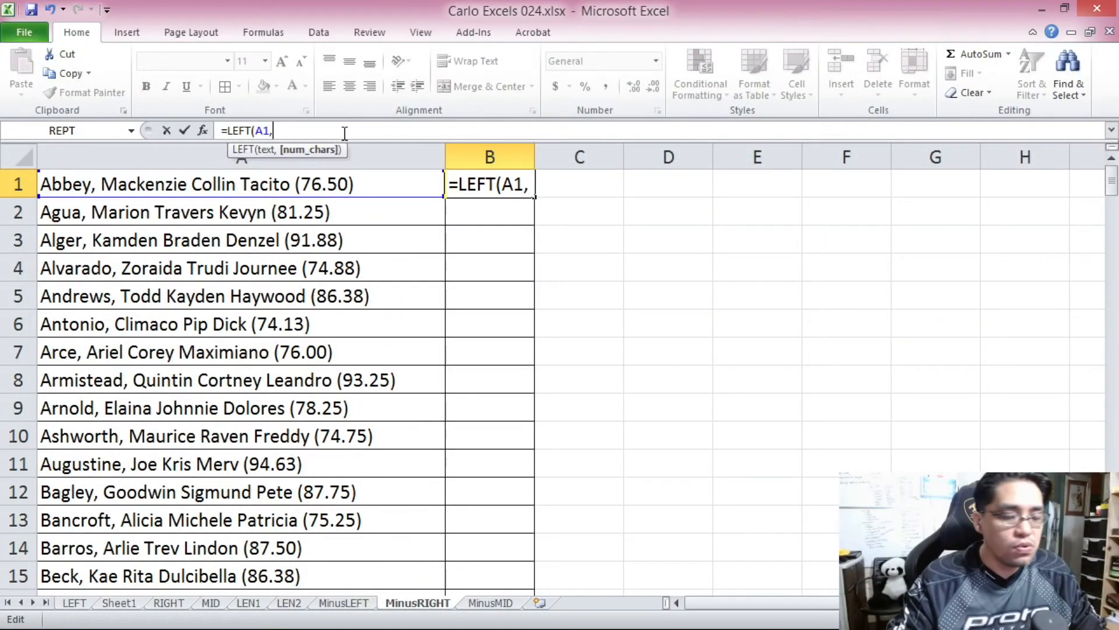
{"action": "type", "text": "LEN("}
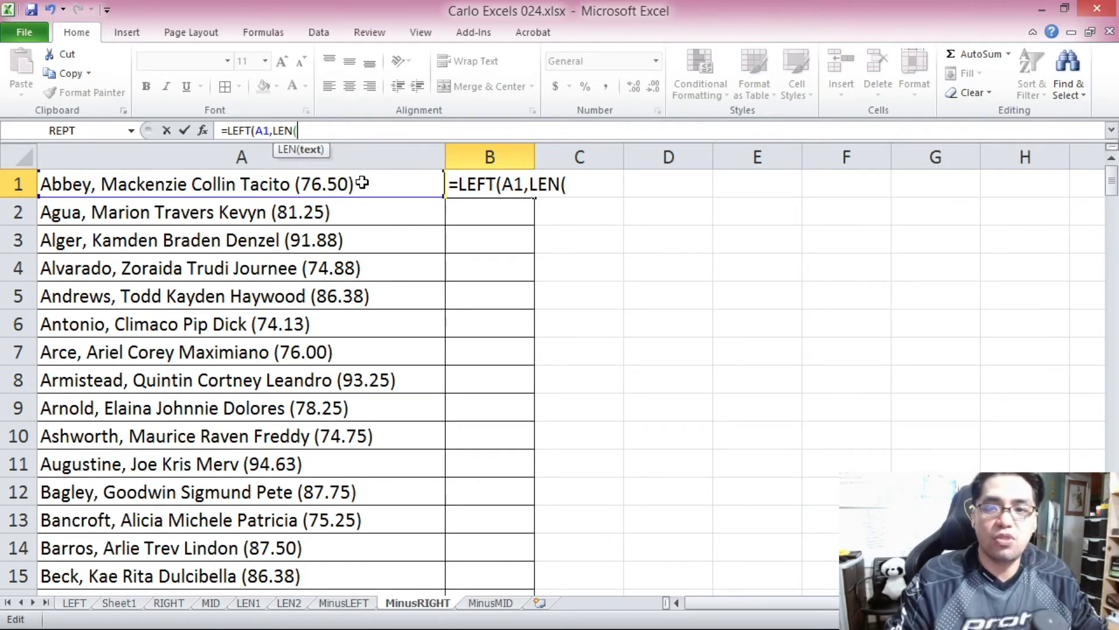
{"action": "left_click", "coordinate": [344, 184]}
{"action": "type", "text": ")"}
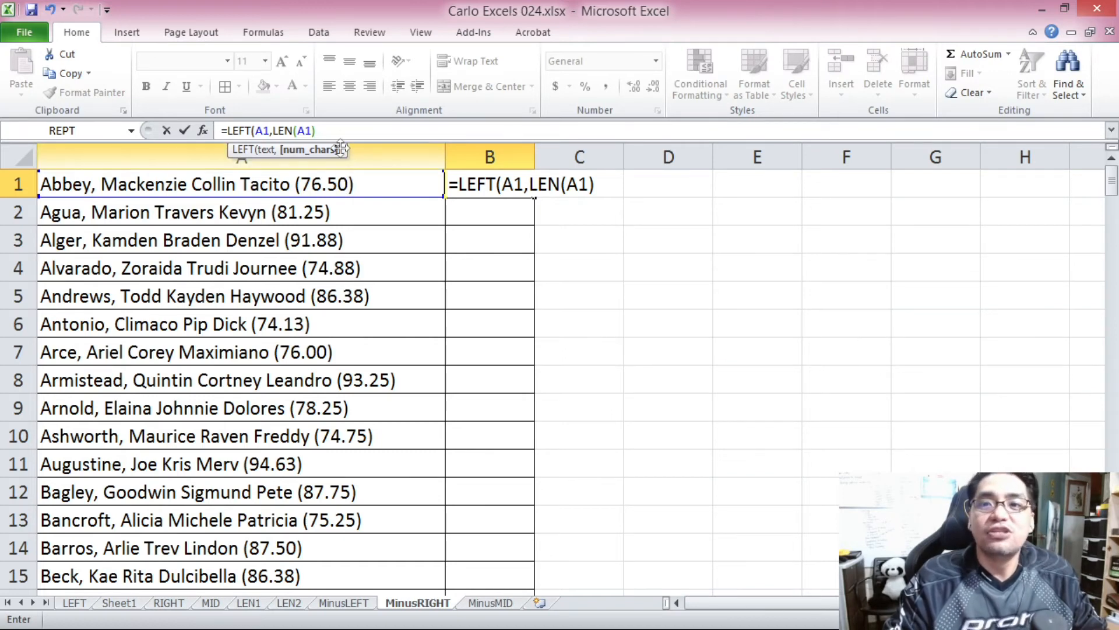
{"action": "type", "text": "-8"}
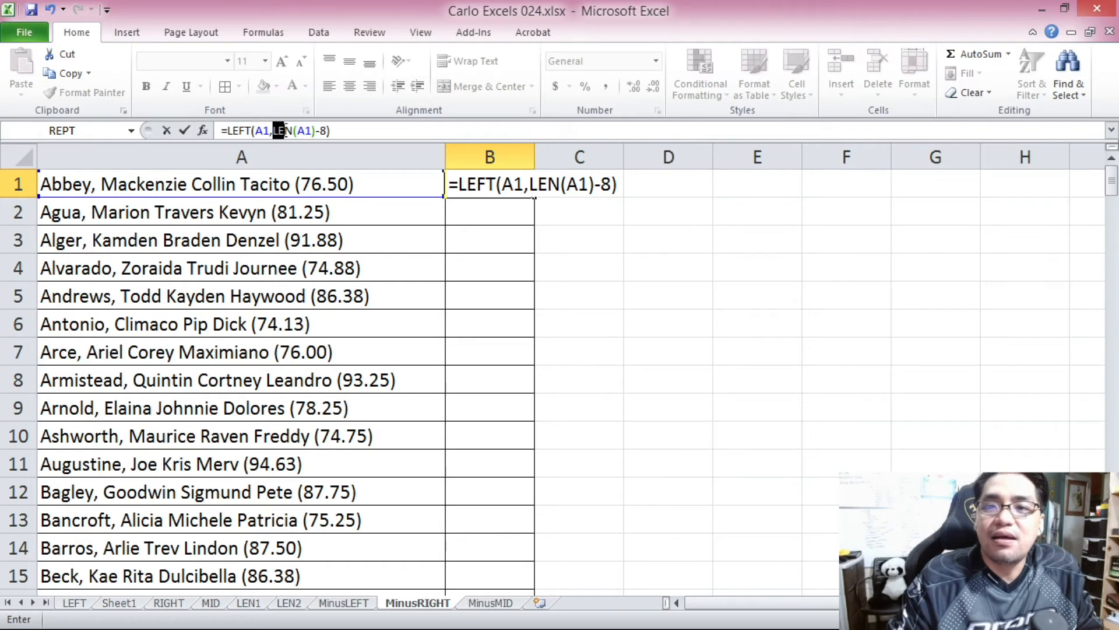
Review the LEN(A1)-8 argument of the B1 formula and commit the formula.
{"action": "double_click", "coordinate": [282, 130]}
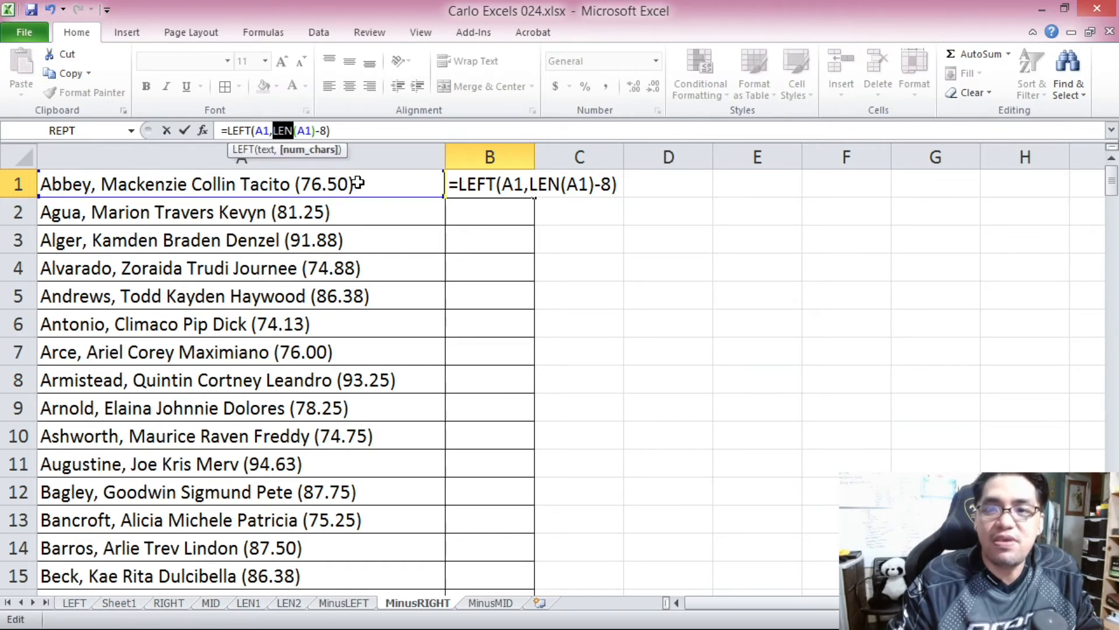
{"action": "left_click", "coordinate": [318, 131]}
{"action": "double_click", "coordinate": [325, 130]}
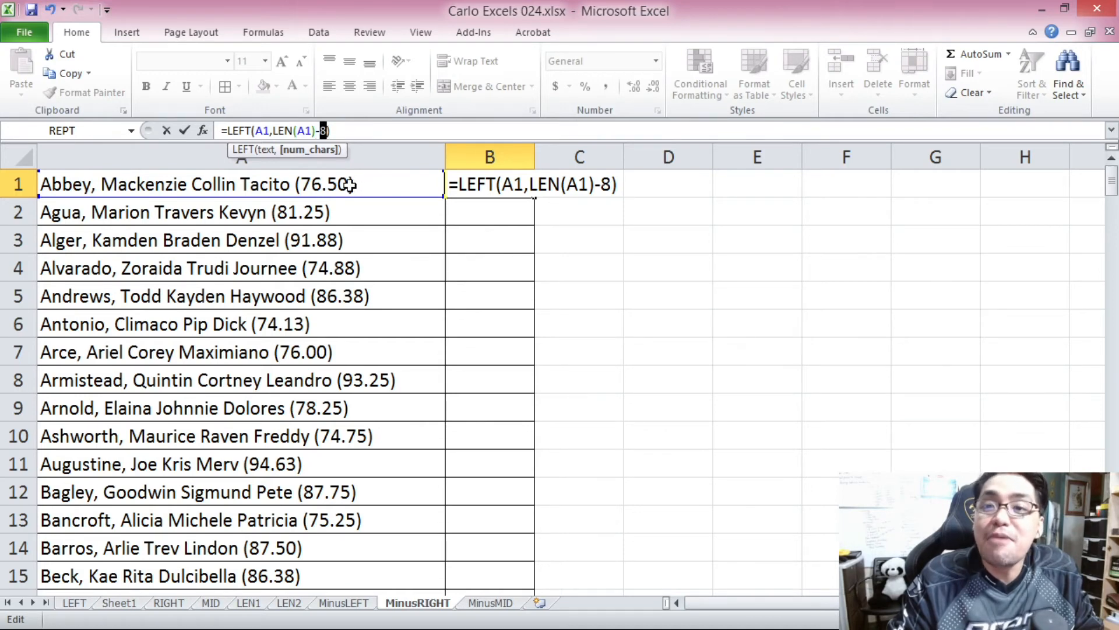
{"action": "left_click_drag", "start_coordinate": [272, 131], "coordinate": [327, 127]}
{"action": "left_click", "coordinate": [258, 132]}
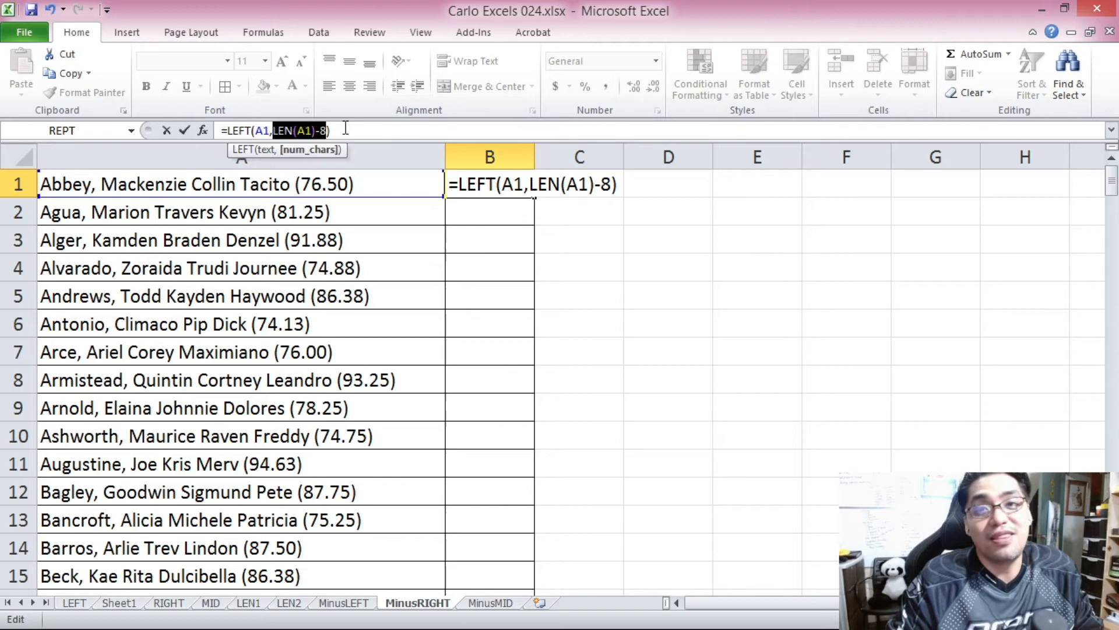
{"action": "left_click", "coordinate": [345, 128]}
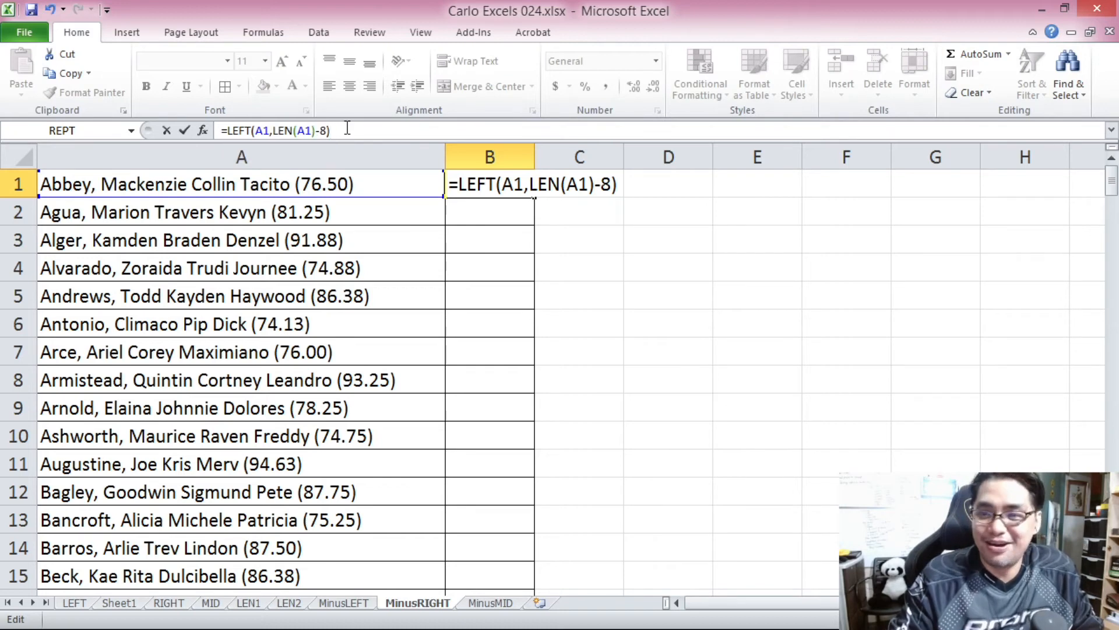
{"action": "key", "text": "Return"}
{"action": "left_click", "coordinate": [516, 184]}
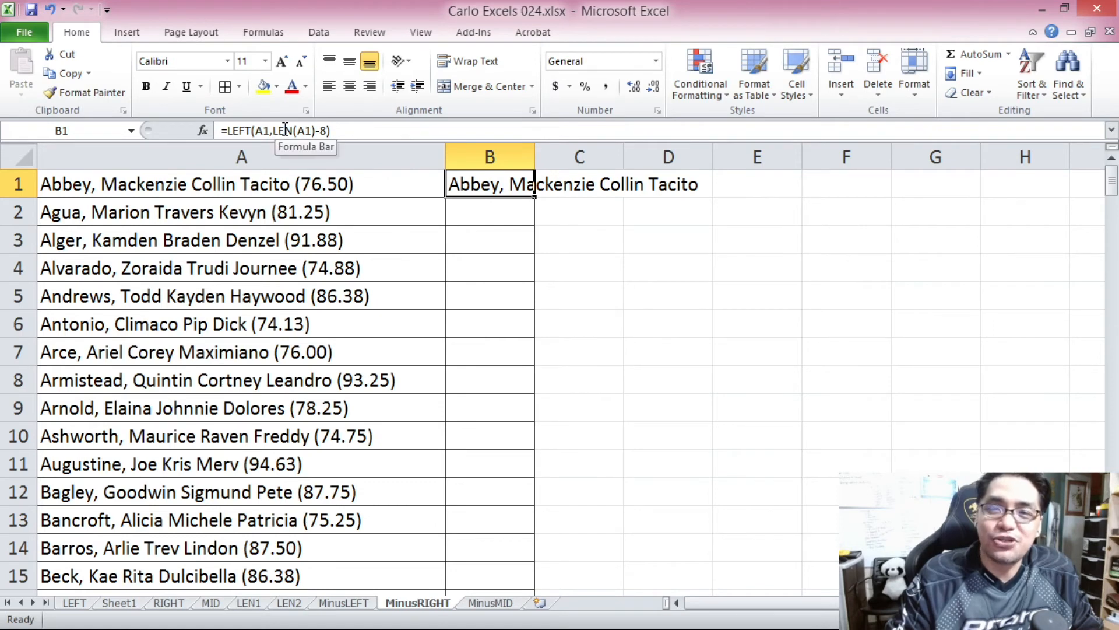
Copy the LEFT formula from B1 down column B for the rest of the name list.
{"action": "left_click", "coordinate": [515, 207]}
{"action": "left_click", "coordinate": [488, 185]}
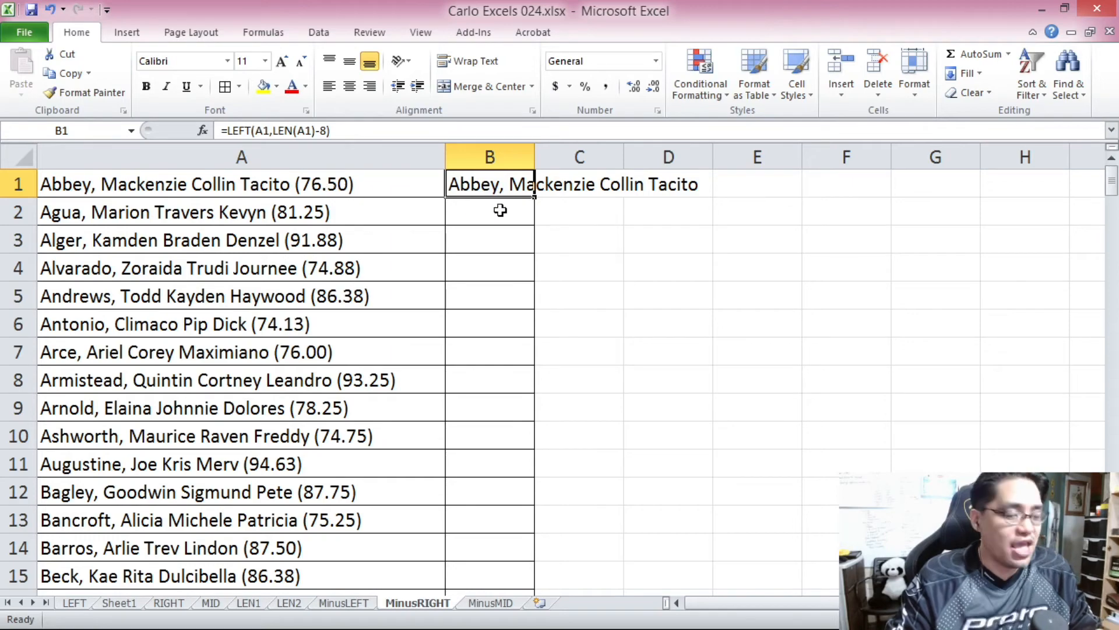
{"action": "key", "text": "ctrl+c"}
{"action": "mouse_move", "coordinate": [1111, 182]}
{"action": "left_mouse_down"}
{"action": "mouse_move", "coordinate": [1112, 575]}
{"action": "mouse_move", "coordinate": [1113, 182]}
{"action": "left_mouse_up"}
{"action": "left_click", "coordinate": [497, 572], "text": "shift"}
{"action": "key", "text": "ctrl+v"}
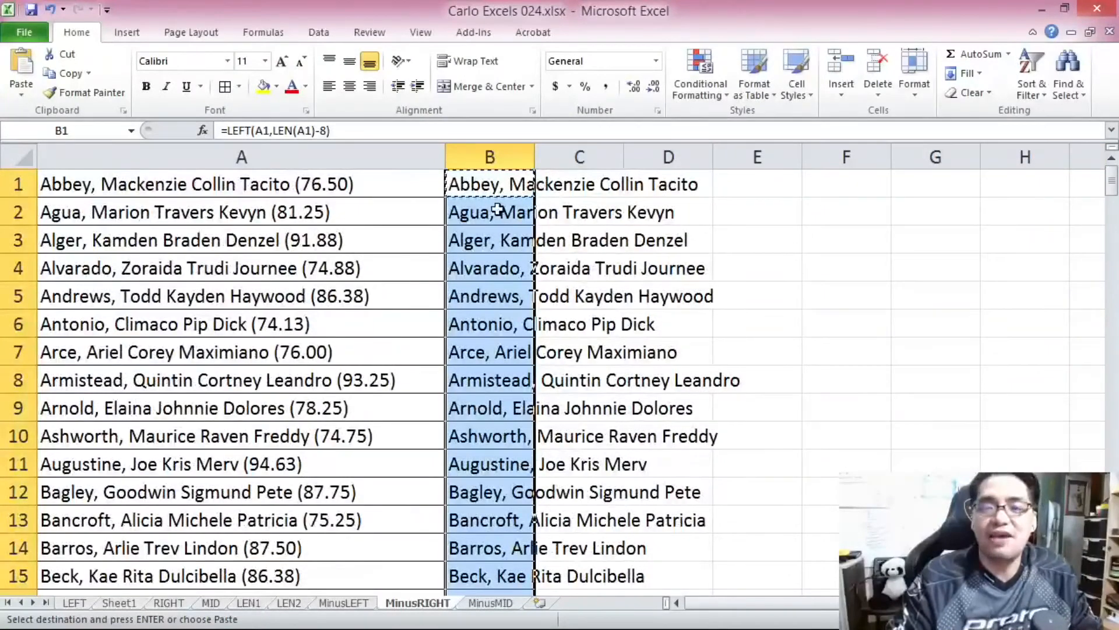
Switch to the MinusMID sheet and examine the numbering prefix and bracketed grade in the column A entries.
{"action": "key", "text": "ctrl+Page_Down"}
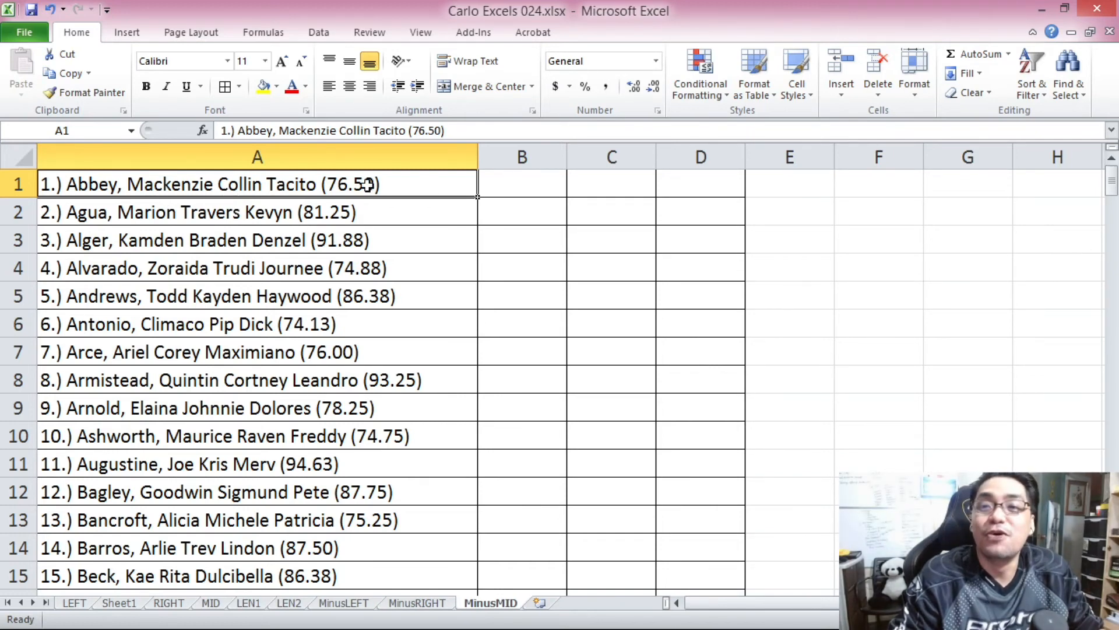
{"action": "left_click_drag", "start_coordinate": [413, 130], "coordinate": [445, 131]}
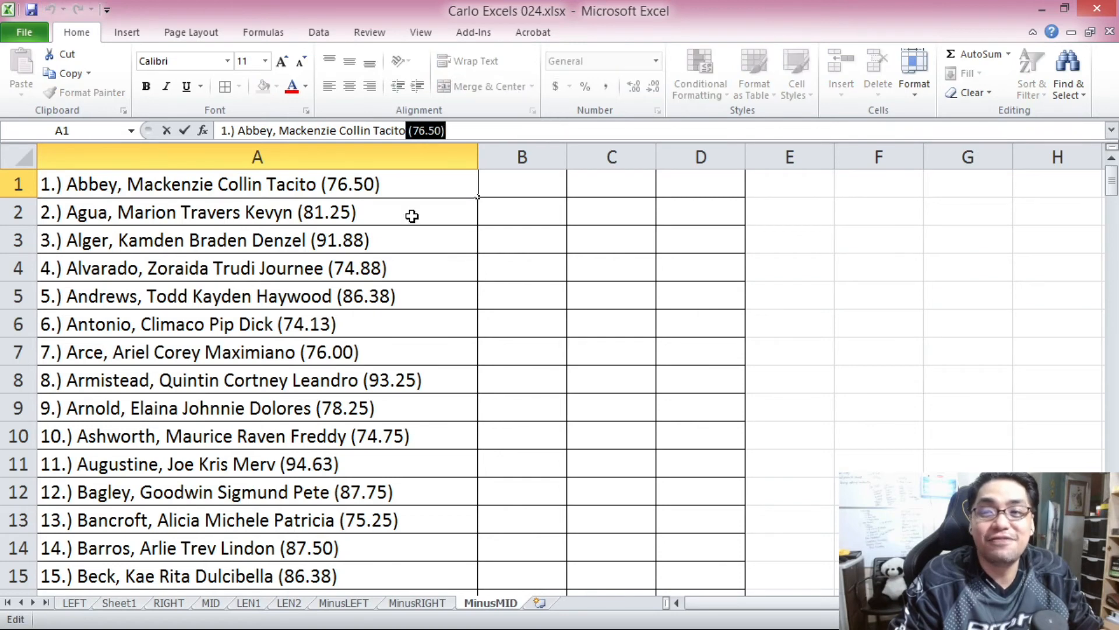
{"action": "left_click", "coordinate": [376, 249]}
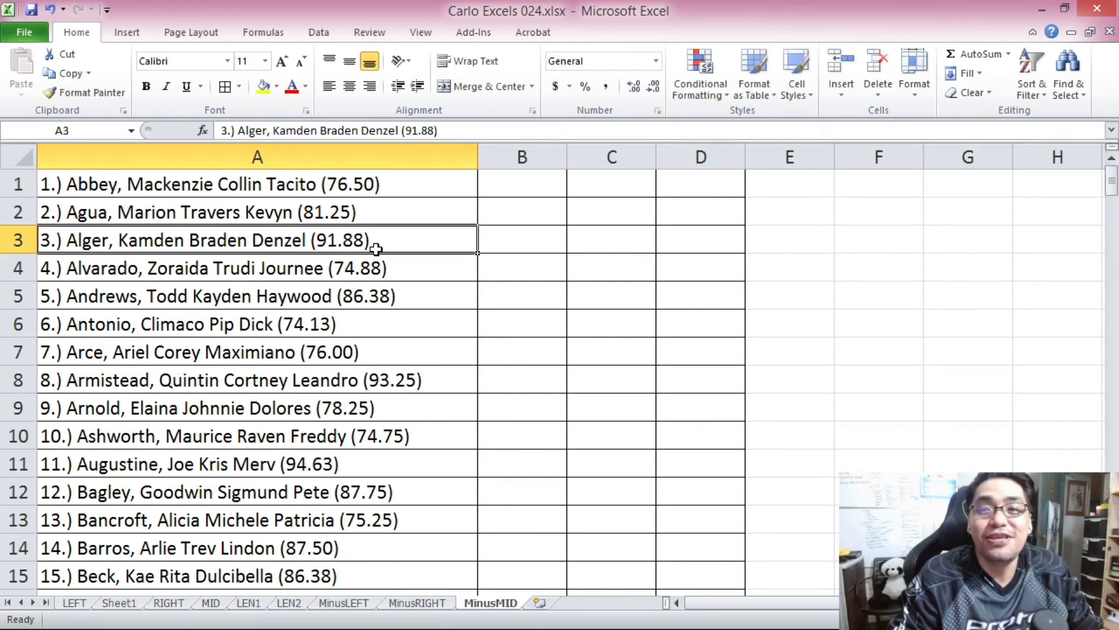
{"action": "left_click", "coordinate": [342, 189]}
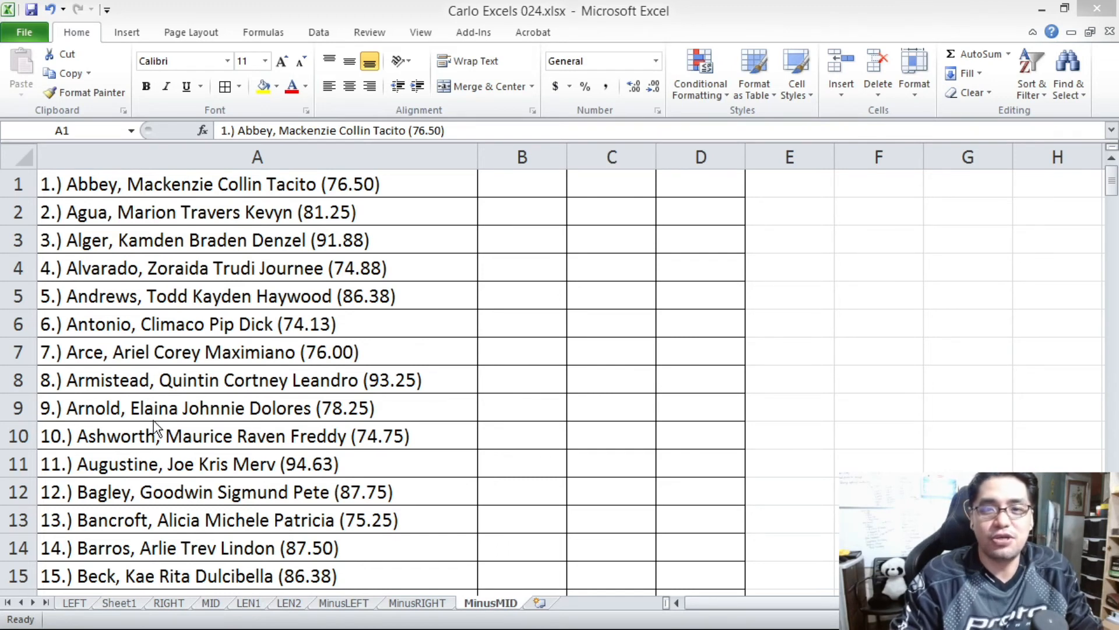
{"action": "left_click", "coordinate": [160, 282]}
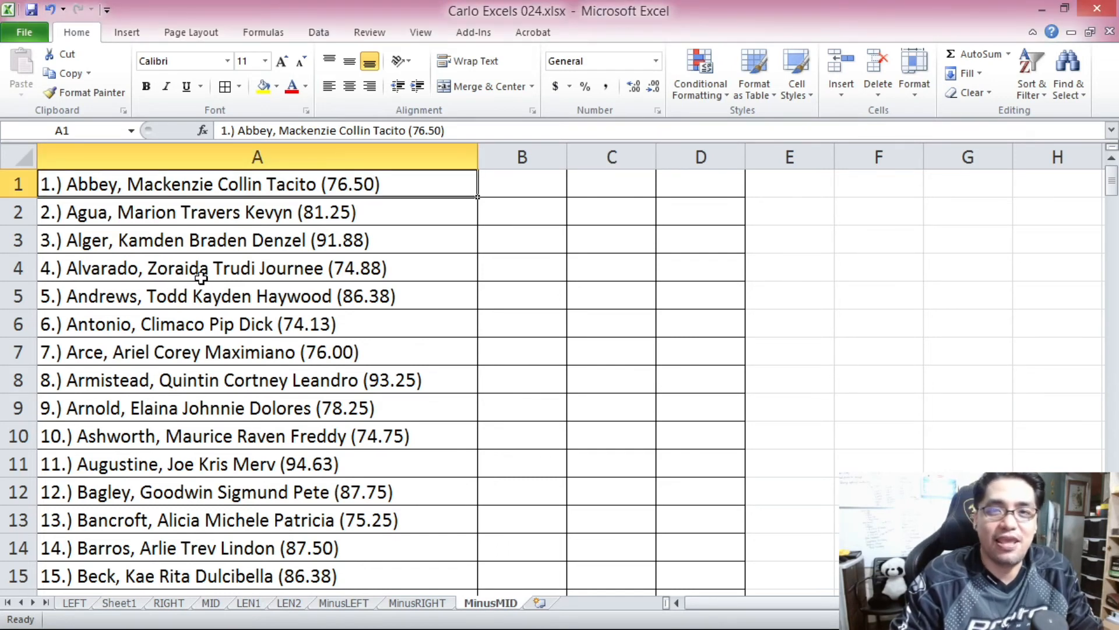
Enter the prefix length 4 in each cell from B1 to B10.
{"action": "left_click", "coordinate": [495, 186]}
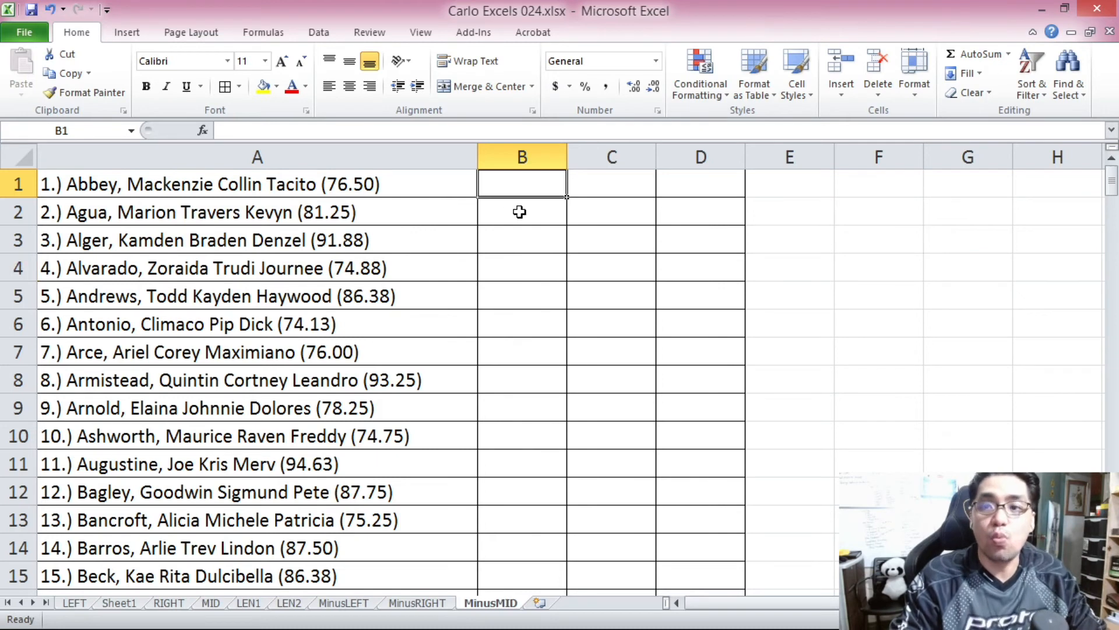
{"action": "type", "text": "4"}
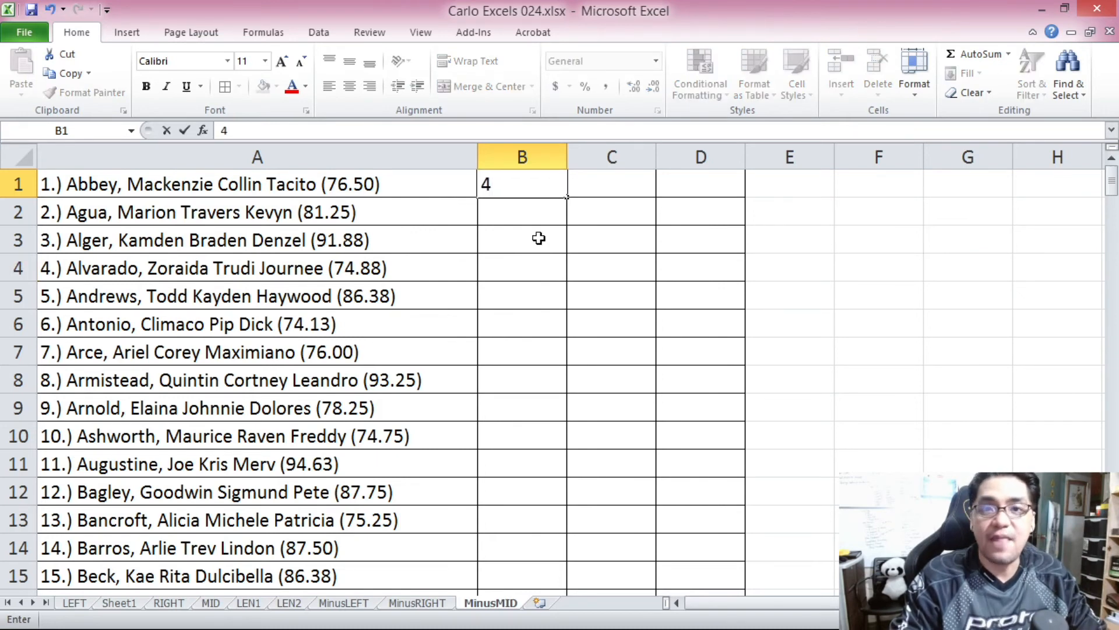
{"action": "type", "text": " 4 4 4 4 4 4"}
{"action": "key", "text": "Return"}
{"action": "type", "text": "4"}
{"action": "key", "text": "Return"}
{"action": "type", "text": "4"}
{"action": "key", "text": "Return"}
{"action": "type", "text": "4"}
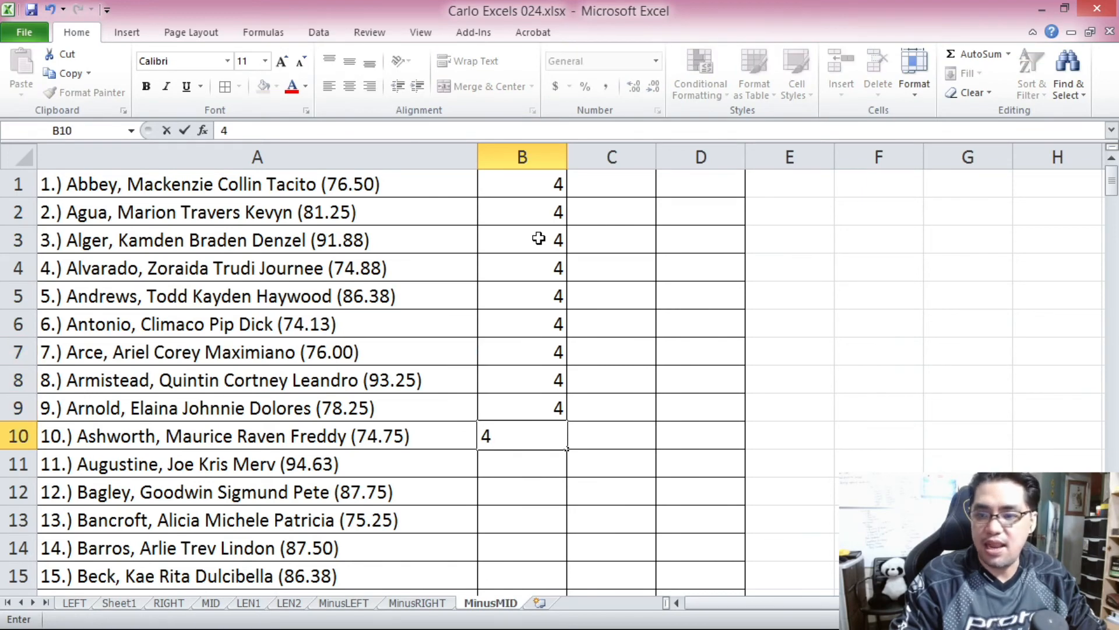
{"action": "key", "text": "Return"}
Check the two-digit numbering prefix in A10 and set the prefix length in B10 to 5.
{"action": "scroll", "coordinate": [76, 291], "scroll_direction": "down", "scroll_amount": 3}
{"action": "scroll", "coordinate": [67, 257], "scroll_direction": "up", "scroll_amount": 1}
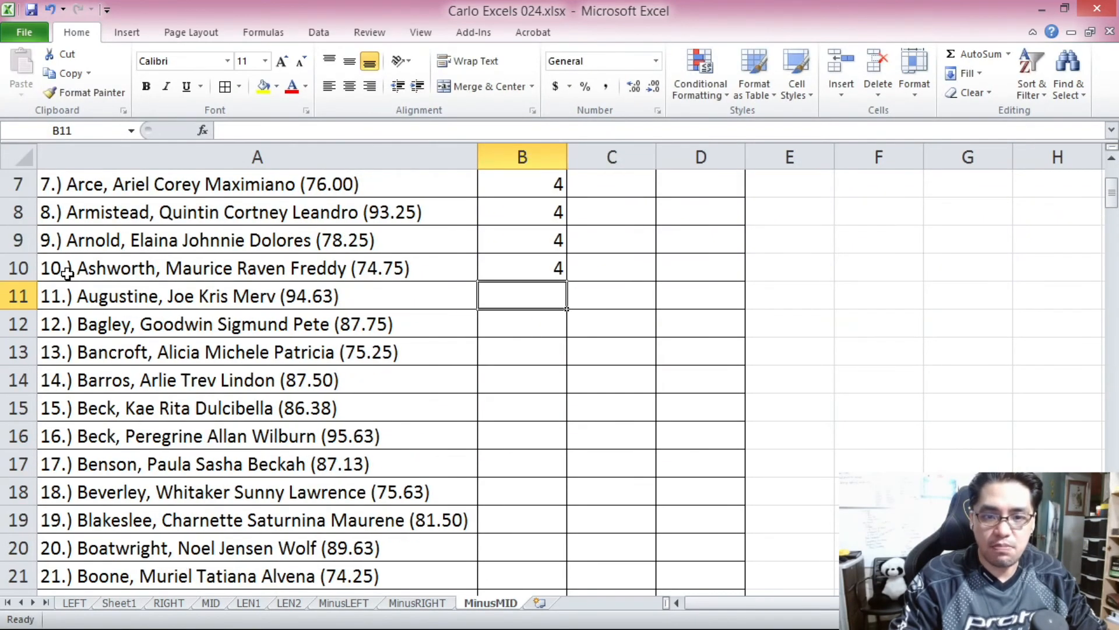
{"action": "left_click", "coordinate": [59, 268]}
{"action": "scroll", "coordinate": [93, 289], "scroll_direction": "down", "scroll_amount": 5}
{"action": "scroll", "coordinate": [124, 386], "scroll_direction": "up", "scroll_amount": 5}
{"action": "left_click", "coordinate": [536, 269]}
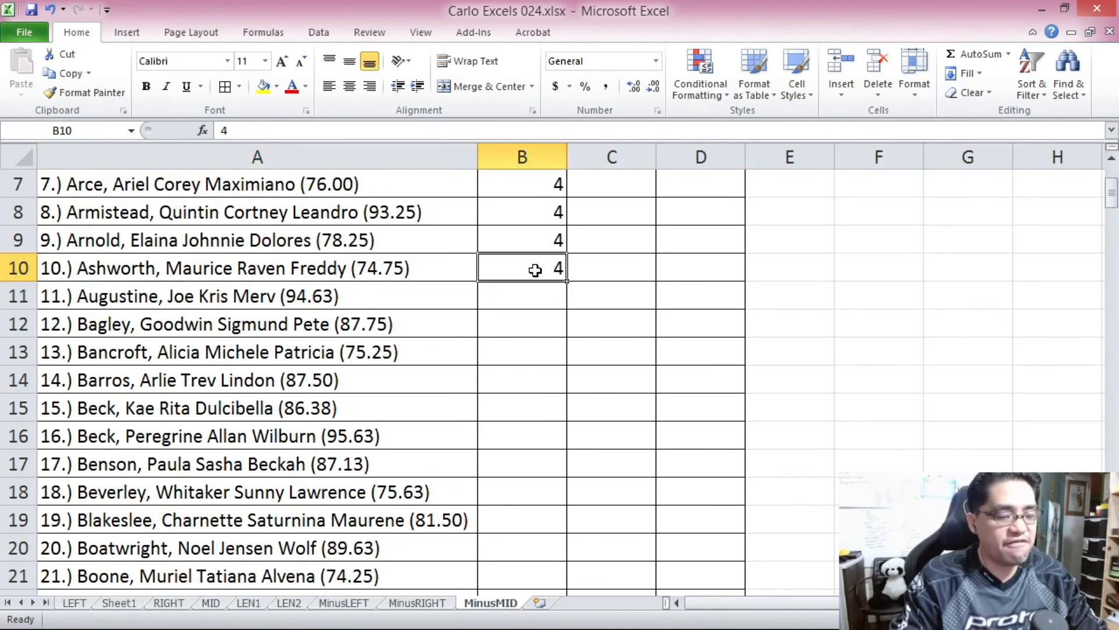
{"action": "type", "text": "5"}
{"action": "left_click", "coordinate": [531, 315]}
{"action": "left_click", "coordinate": [532, 263]}
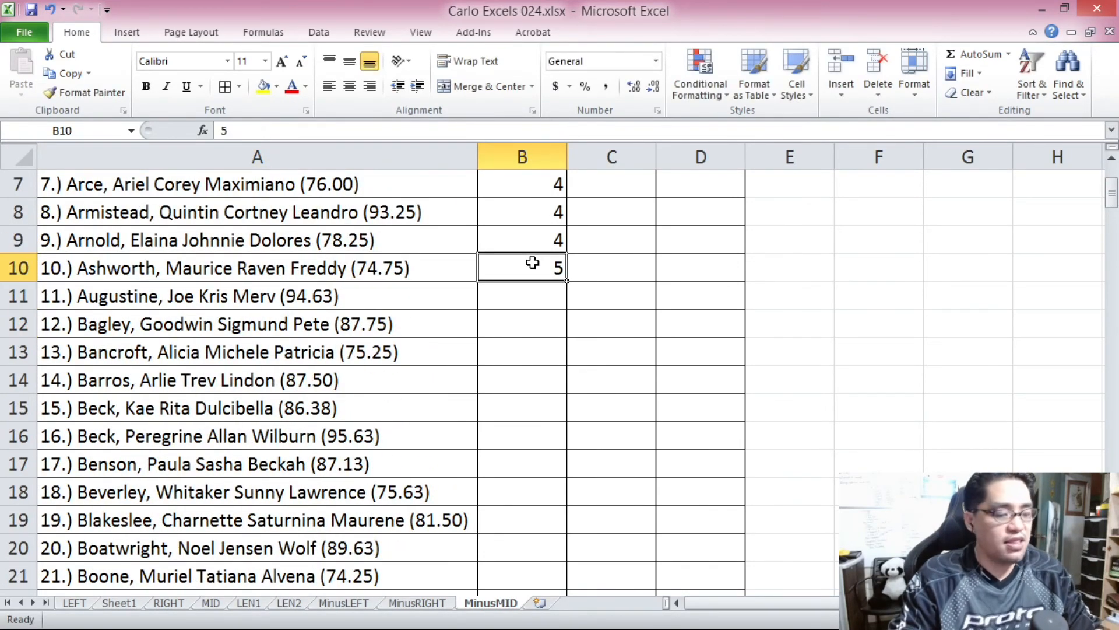
Copy the prefix length 5 from B10 down to B99.
{"action": "key", "text": "ctrl+c"}
{"action": "scroll", "coordinate": [529, 386], "scroll_direction": "down", "scroll_amount": 19}
{"action": "scroll", "coordinate": [528, 386], "scroll_direction": "down", "scroll_amount": 8}
{"action": "left_click", "coordinate": [522, 493], "text": "shift"}
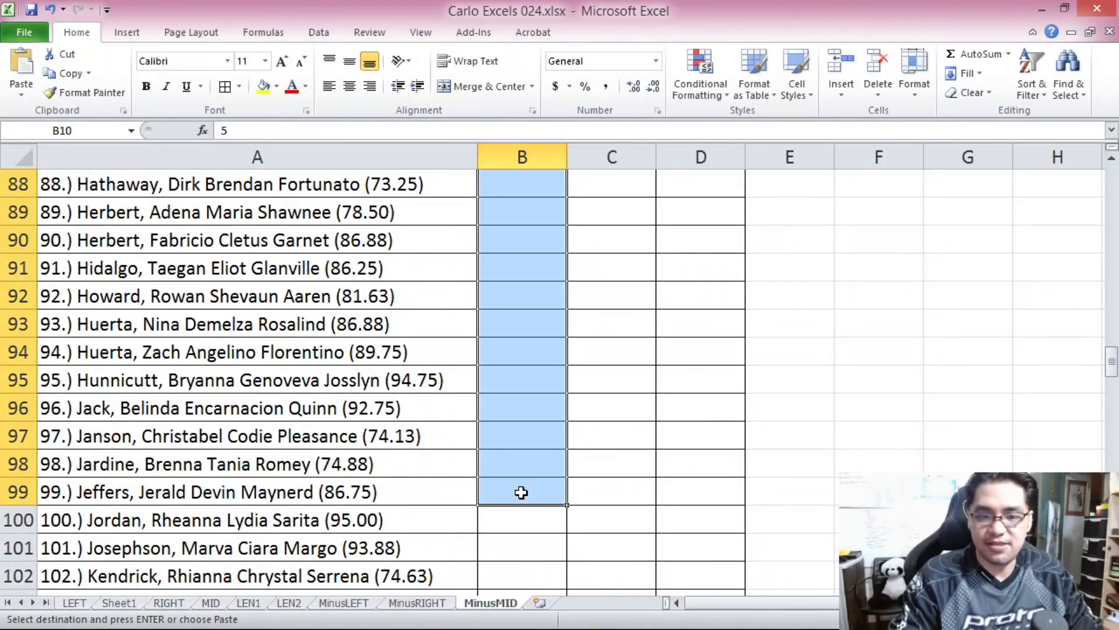
{"action": "key", "text": "ctrl+v"}
Check the three-digit numbering prefix in A100 and enter the prefix length 6 in B100.
{"action": "scroll", "coordinate": [521, 493], "scroll_direction": "down", "scroll_amount": 20}
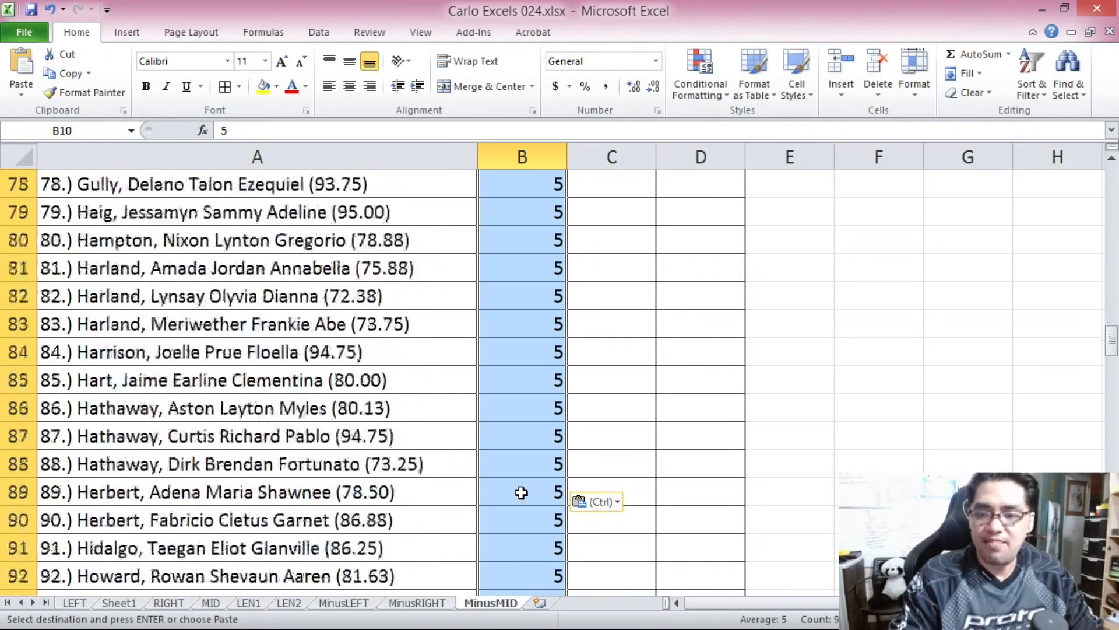
{"action": "scroll", "coordinate": [521, 493], "scroll_direction": "up", "scroll_amount": 1}
{"action": "left_click", "coordinate": [72, 378]}
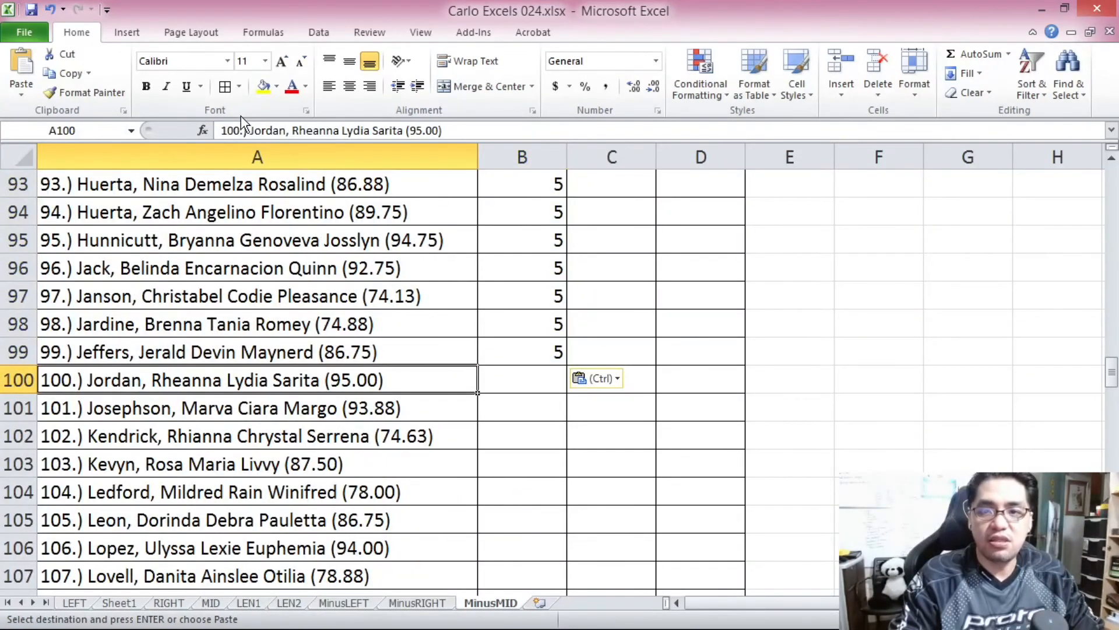
{"action": "left_click_drag", "start_coordinate": [222, 132], "coordinate": [251, 132]}
{"action": "key", "text": "Escape"}
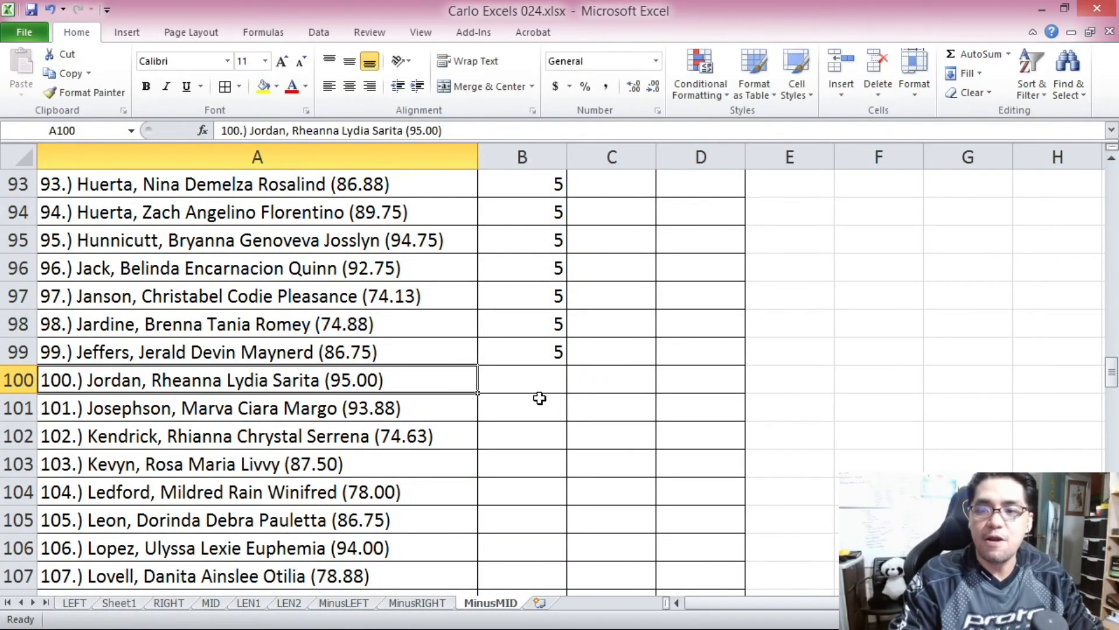
{"action": "left_click", "coordinate": [542, 373]}
{"action": "type", "text": "6"}
{"action": "key", "text": "Return"}
Copy the prefix length 6 from B100 down column B to the end of the name list.
{"action": "left_click", "coordinate": [542, 372]}
{"action": "key", "text": "ctrl+c"}
{"action": "left_click_drag", "start_coordinate": [1112, 373], "coordinate": [1112, 375]}
{"action": "left_click", "coordinate": [497, 568], "text": "shift"}
{"action": "key", "text": "ctrl+v"}
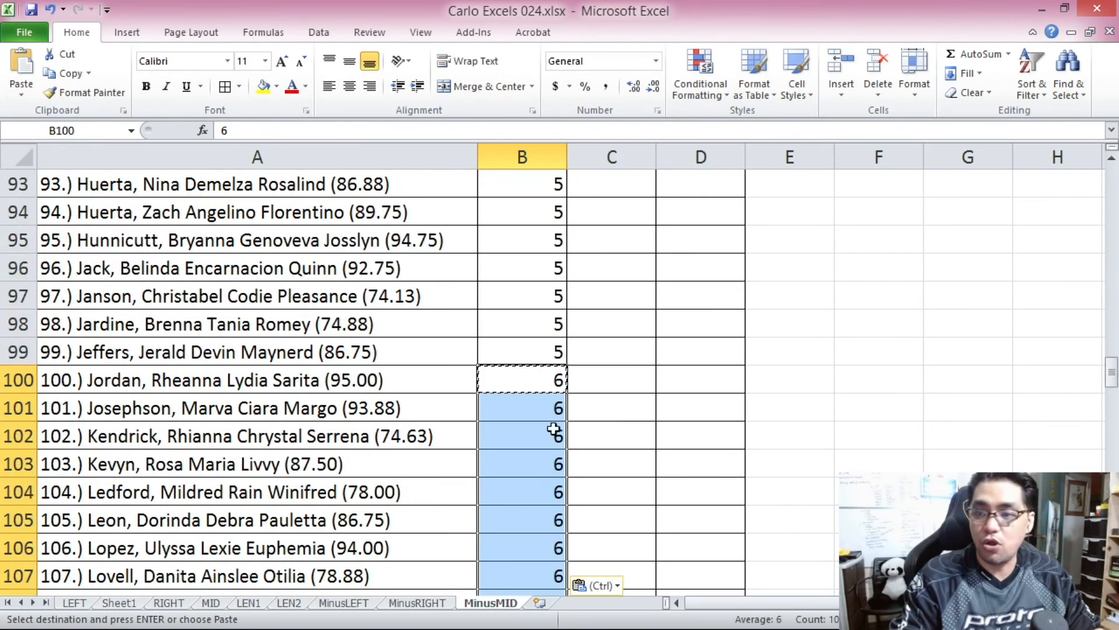
Center the prefix lengths in B1:B200 horizontally.
{"action": "left_click_drag", "start_coordinate": [1112, 373], "coordinate": [1117, 464]}
{"action": "left_click", "coordinate": [542, 185]}
{"action": "left_click", "coordinate": [548, 575], "text": "shift"}
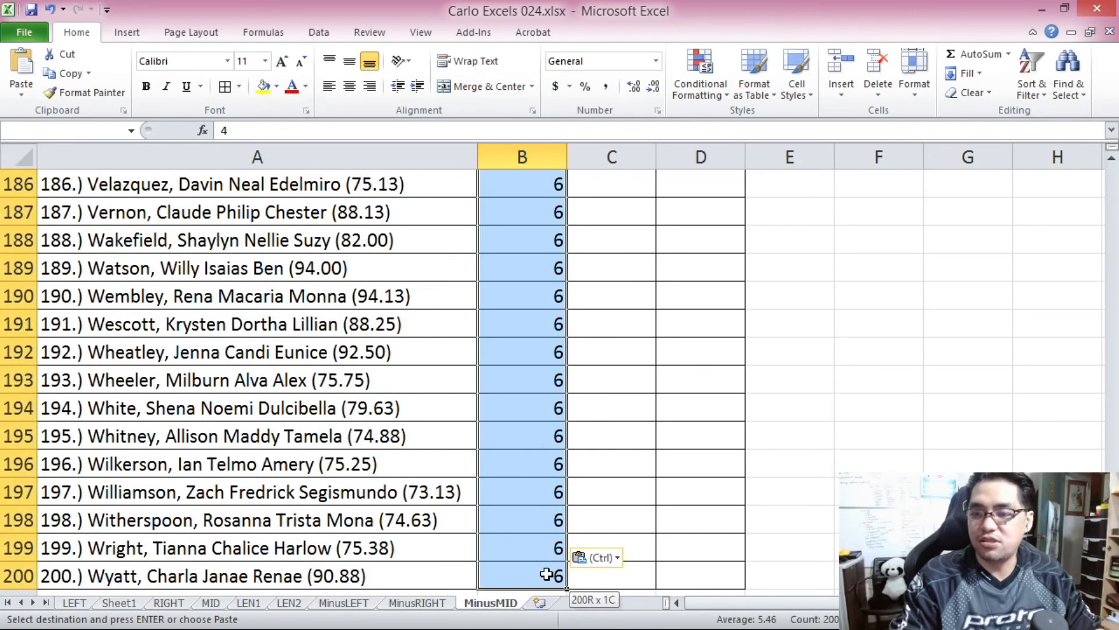
{"action": "left_click", "coordinate": [350, 88]}
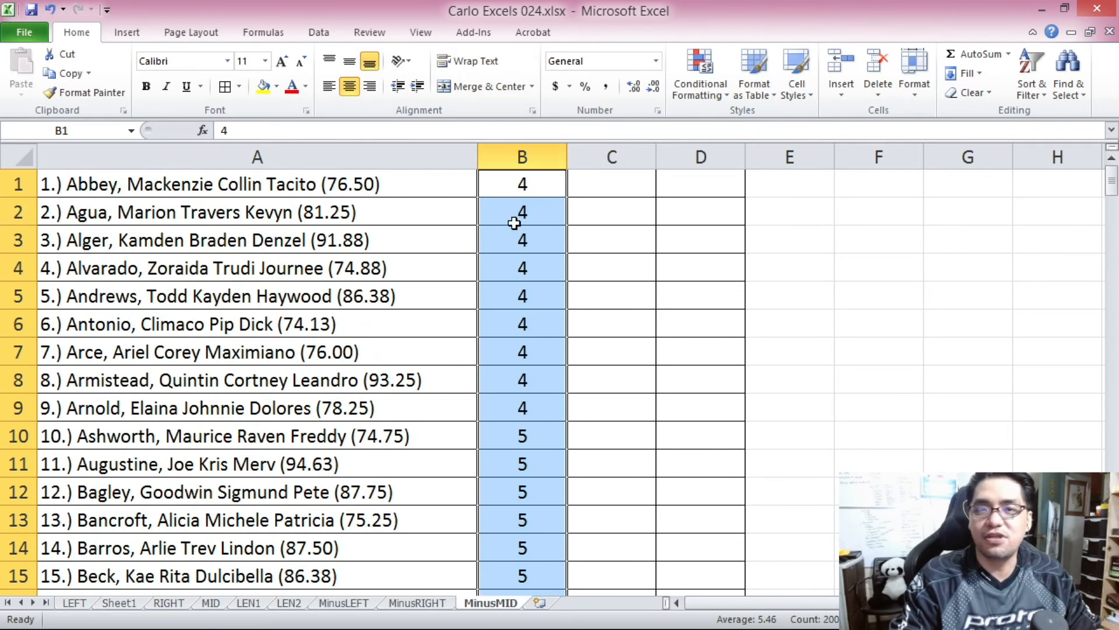
Check the bracketed grade at the end of A1 and enter the suffix length 8 in C1.
{"action": "left_click", "coordinate": [517, 181]}
{"action": "key", "text": "Right"}
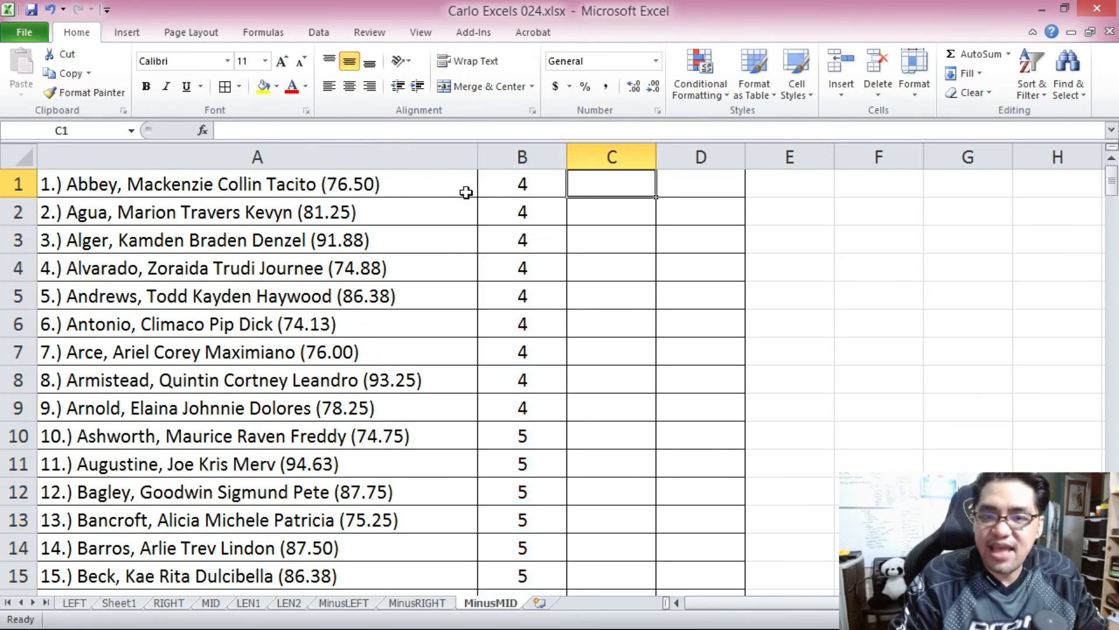
{"action": "left_click", "coordinate": [392, 187]}
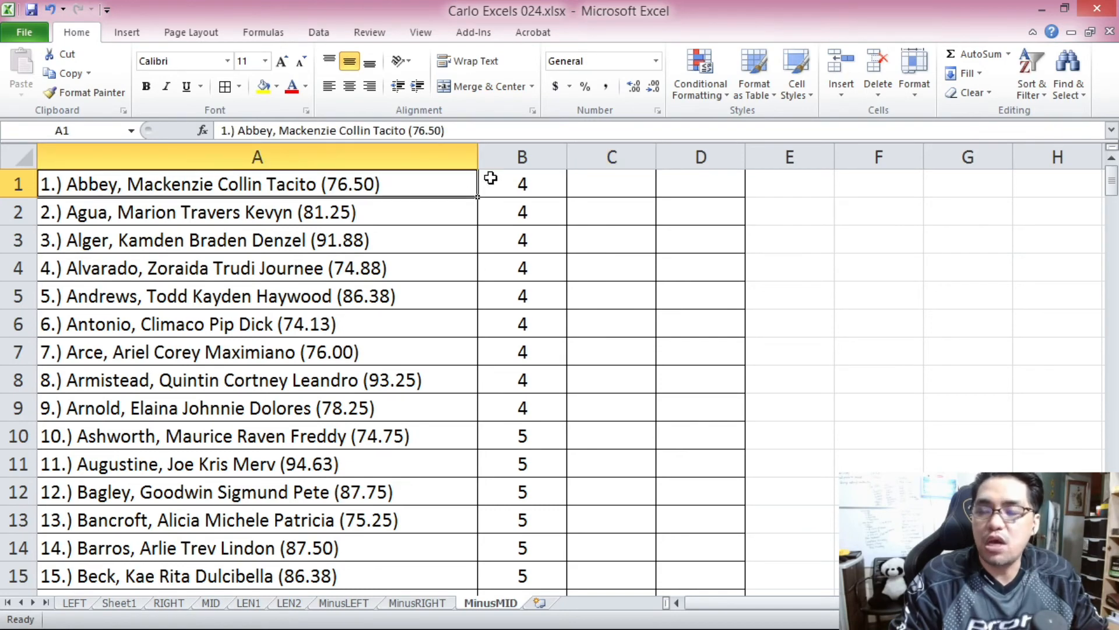
{"action": "mouse_move", "coordinate": [1113, 185]}
{"action": "left_mouse_down"}
{"action": "mouse_move", "coordinate": [1114, 213]}
{"action": "mouse_move", "coordinate": [1112, 180]}
{"action": "left_mouse_up"}
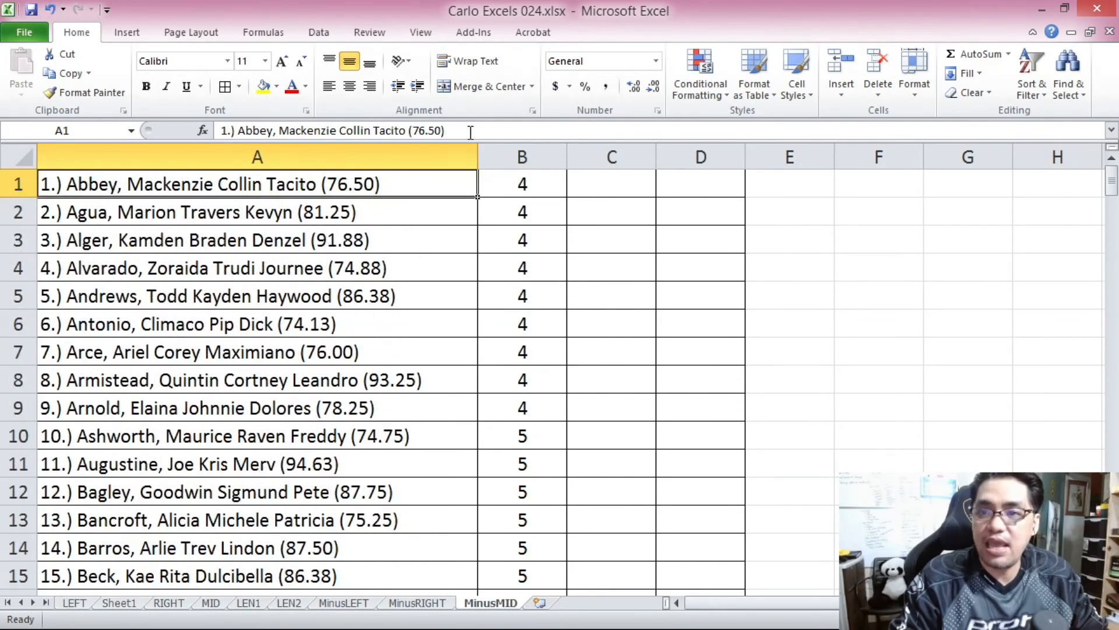
{"action": "left_click_drag", "start_coordinate": [471, 130], "coordinate": [421, 135]}
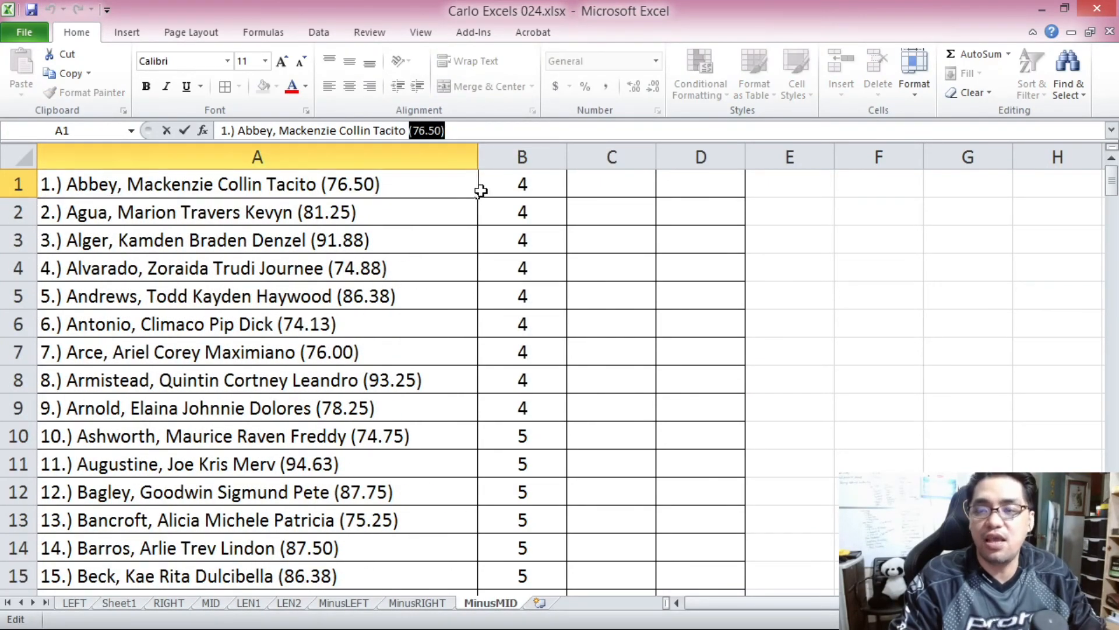
{"action": "key", "text": "Escape"}
{"action": "left_click", "coordinate": [609, 182]}
{"action": "type", "text": "8"}
{"action": "key", "text": "Return"}
Copy the suffix length 8 from C1 down to C200, with the column's values centered.
{"action": "left_click", "coordinate": [607, 182]}
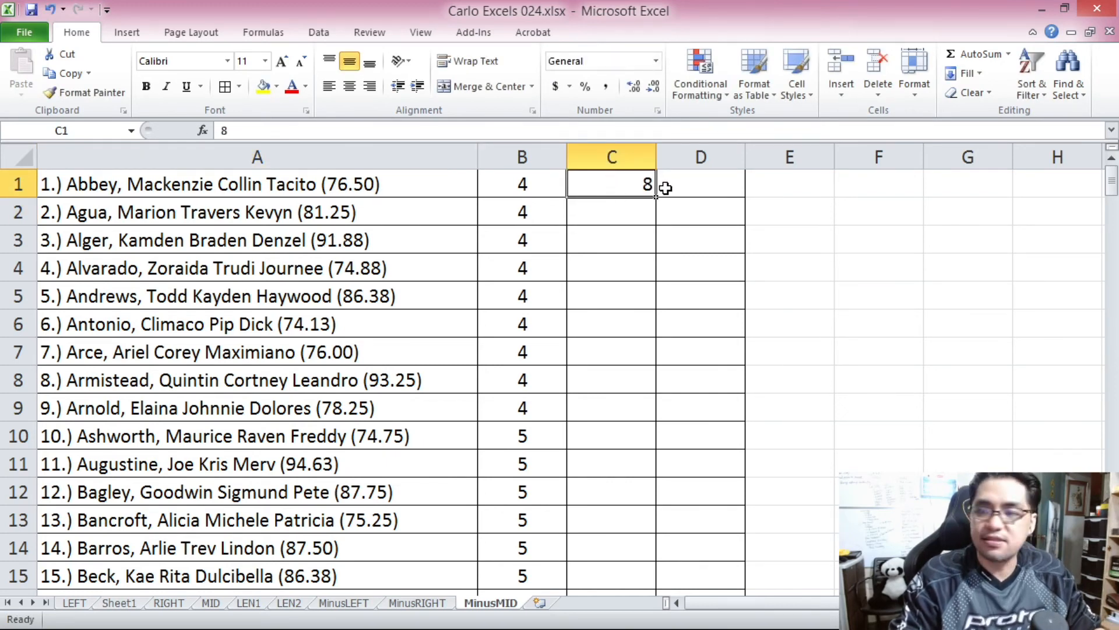
{"action": "key", "text": "ctrl+c"}
{"action": "left_click_drag", "start_coordinate": [1110, 185], "coordinate": [1110, 562]}
{"action": "left_click", "coordinate": [619, 572], "text": "shift"}
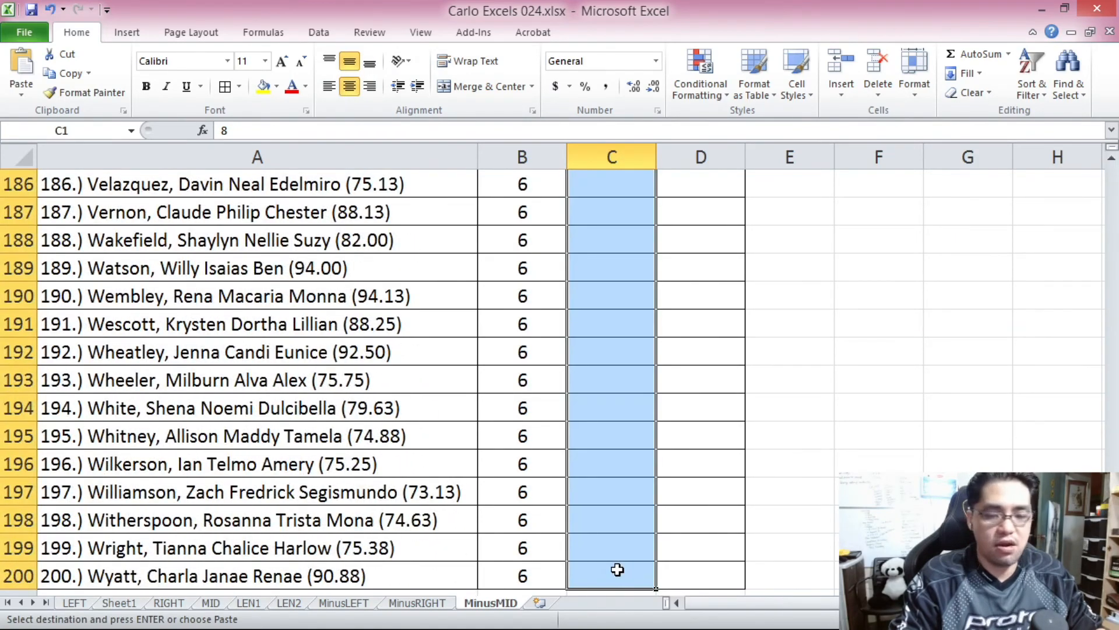
{"action": "key", "text": "ctrl+v"}
{"action": "mouse_move", "coordinate": [1112, 191]}
{"action": "left_mouse_down"}
{"action": "mouse_move", "coordinate": [1116, 560]}
{"action": "mouse_move", "coordinate": [1113, 182]}
{"action": "left_mouse_up"}
{"action": "key", "text": "Escape"}
Begin a MID formula in D1 with A1 as the text and B1+1 as the start number.
{"action": "key", "text": "Right"}
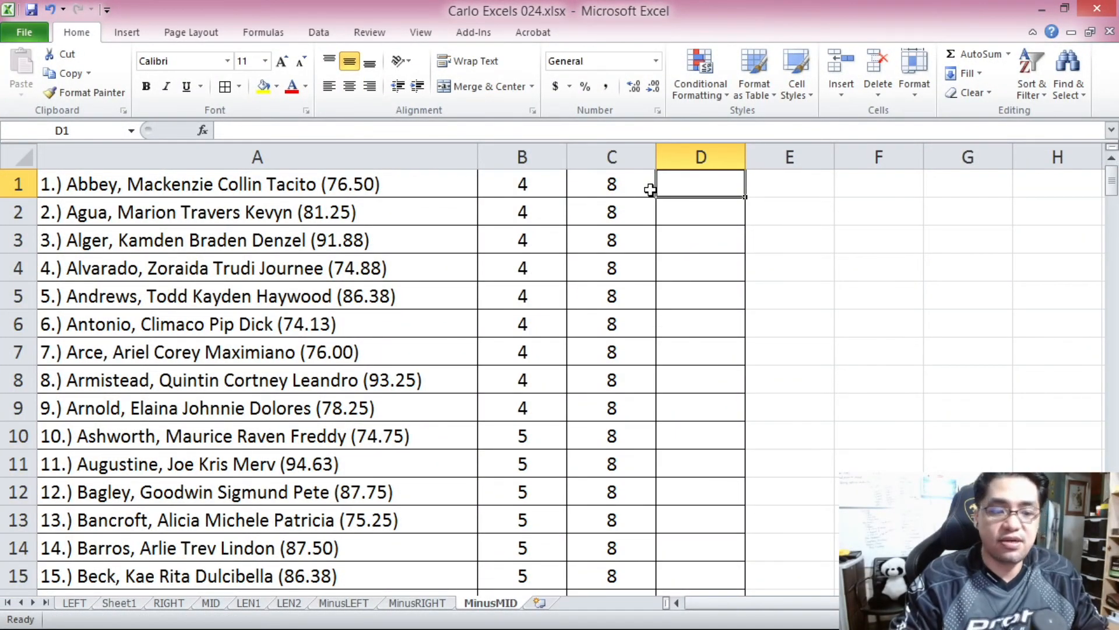
{"action": "type", "text": "=MID("}
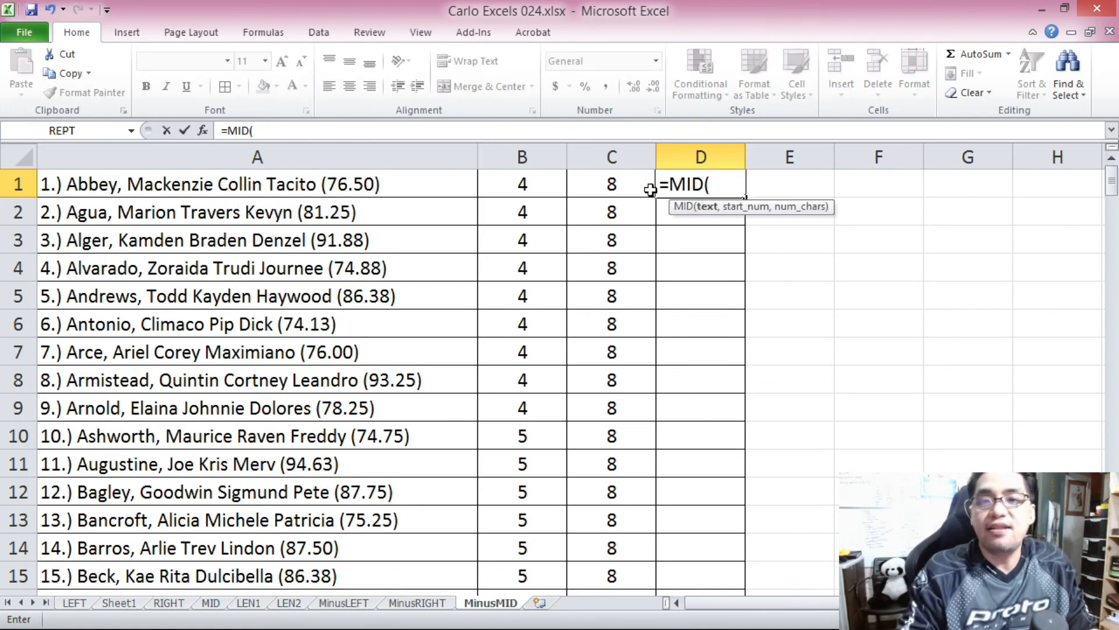
{"action": "left_click", "coordinate": [370, 185]}
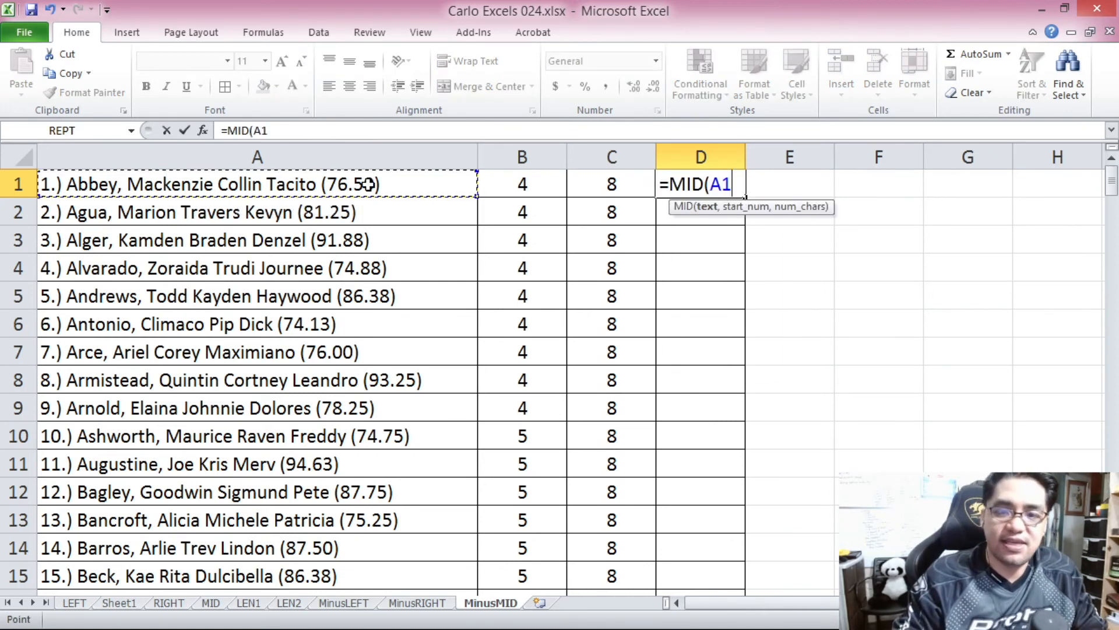
{"action": "type", "text": ","}
{"action": "left_click", "coordinate": [305, 129]}
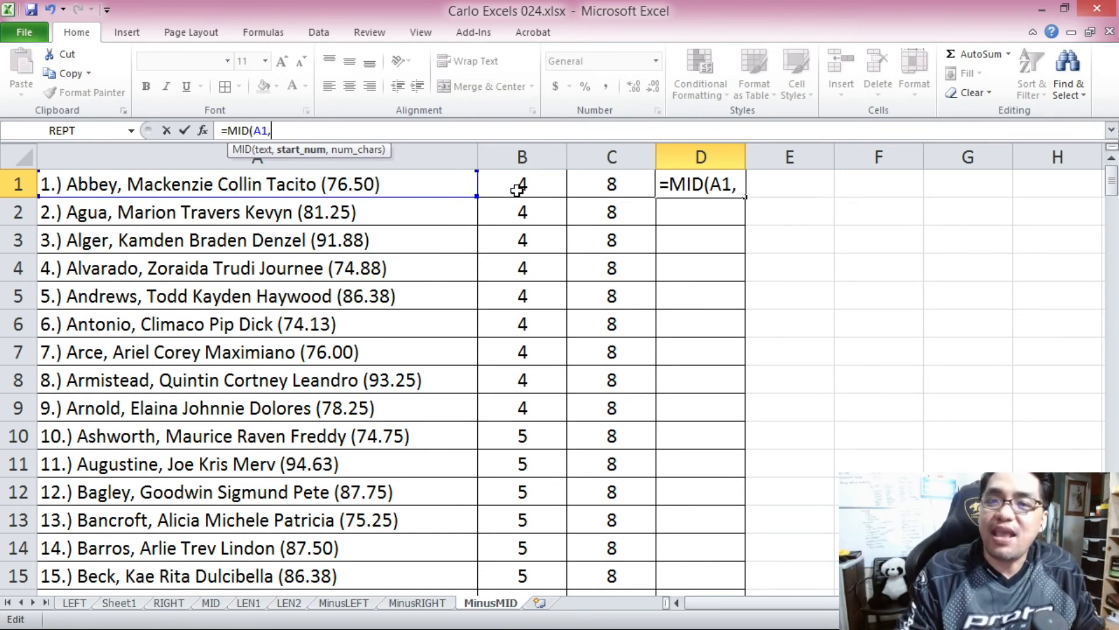
{"action": "left_click", "coordinate": [512, 184]}
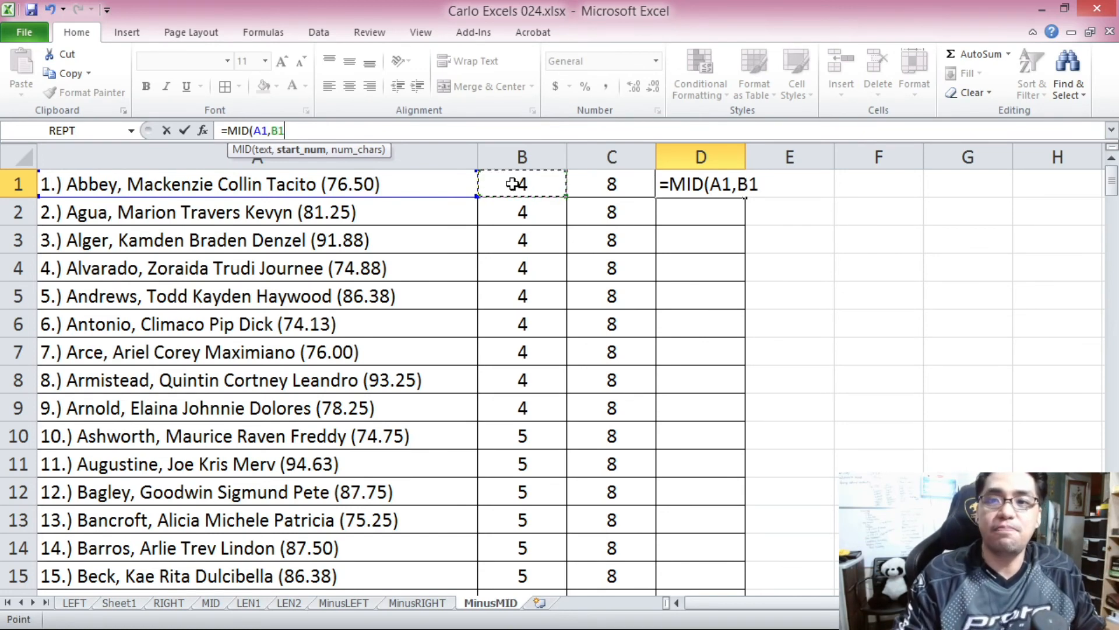
{"action": "type", "text": "+1"}
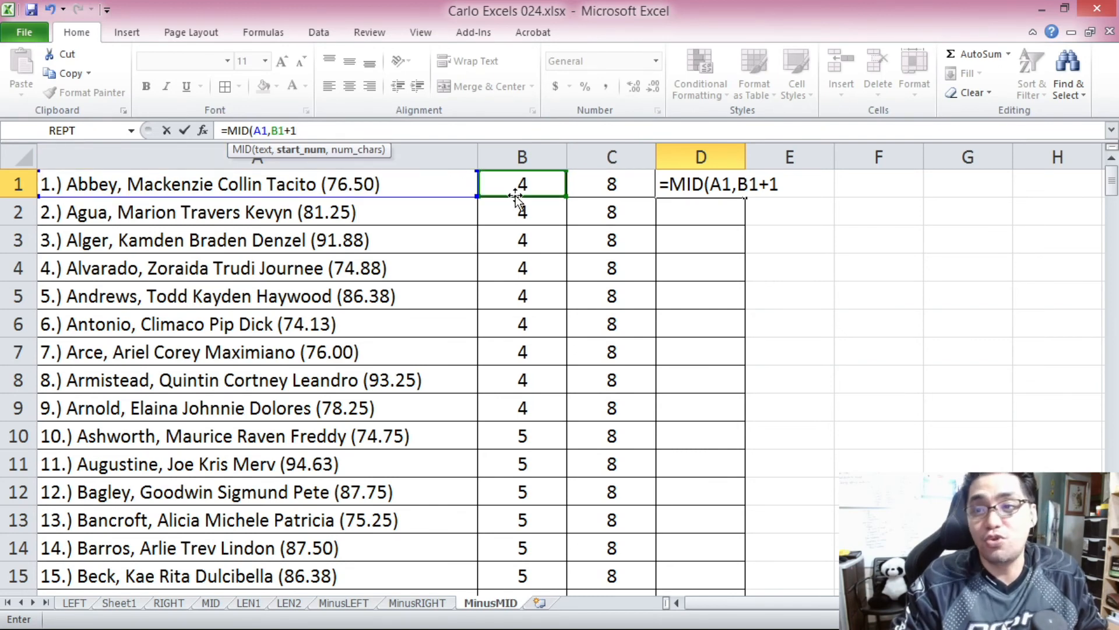
{"action": "left_click", "coordinate": [313, 129]}
{"action": "type", "text": ","}
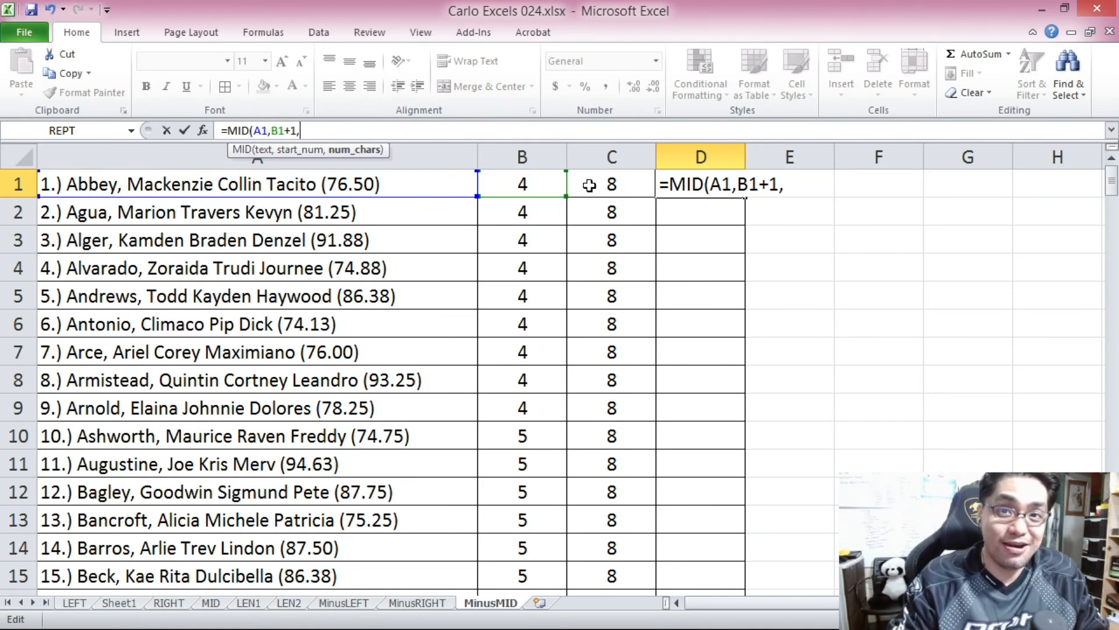
Set the number of characters in D1's MID formula to LEN(A1)-B1-C1.
{"action": "type", "text": "LEN("}
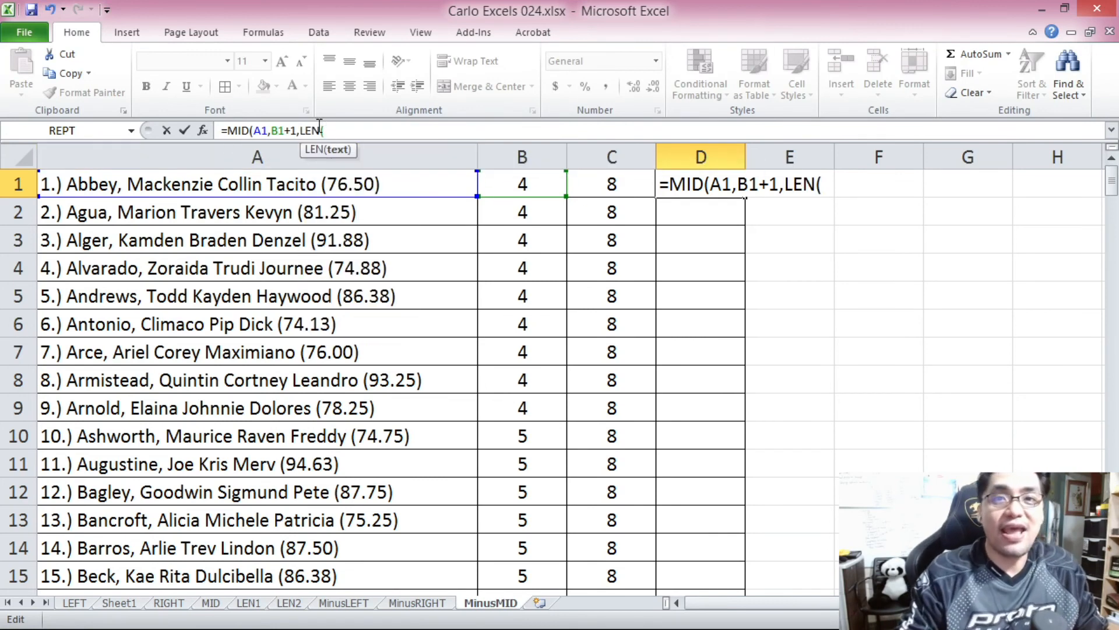
{"action": "left_click", "coordinate": [327, 184]}
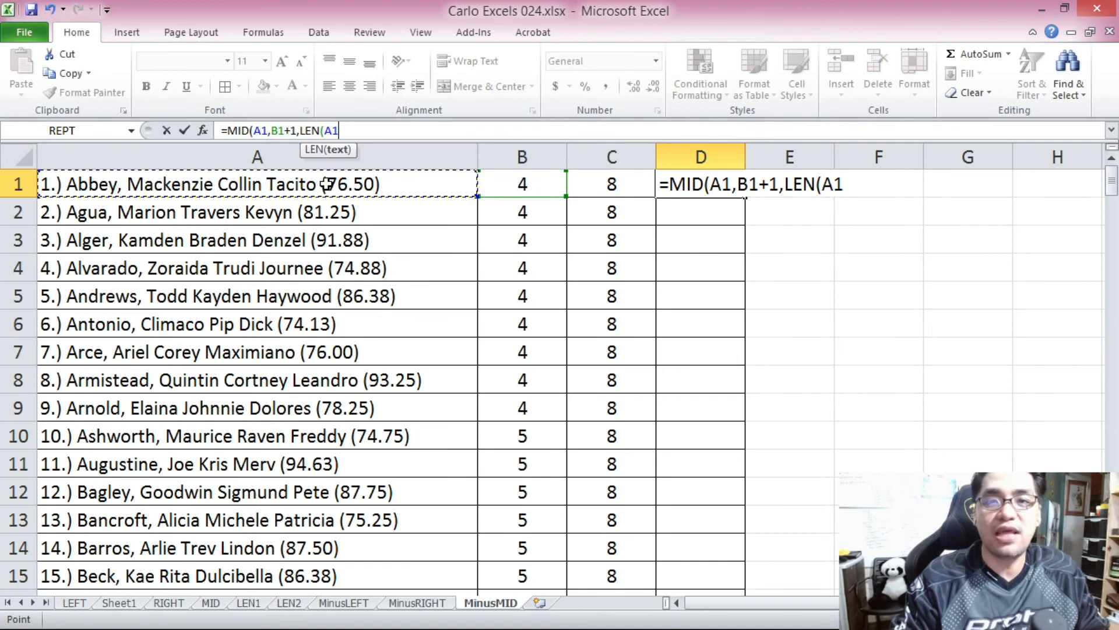
{"action": "type", "text": ")-"}
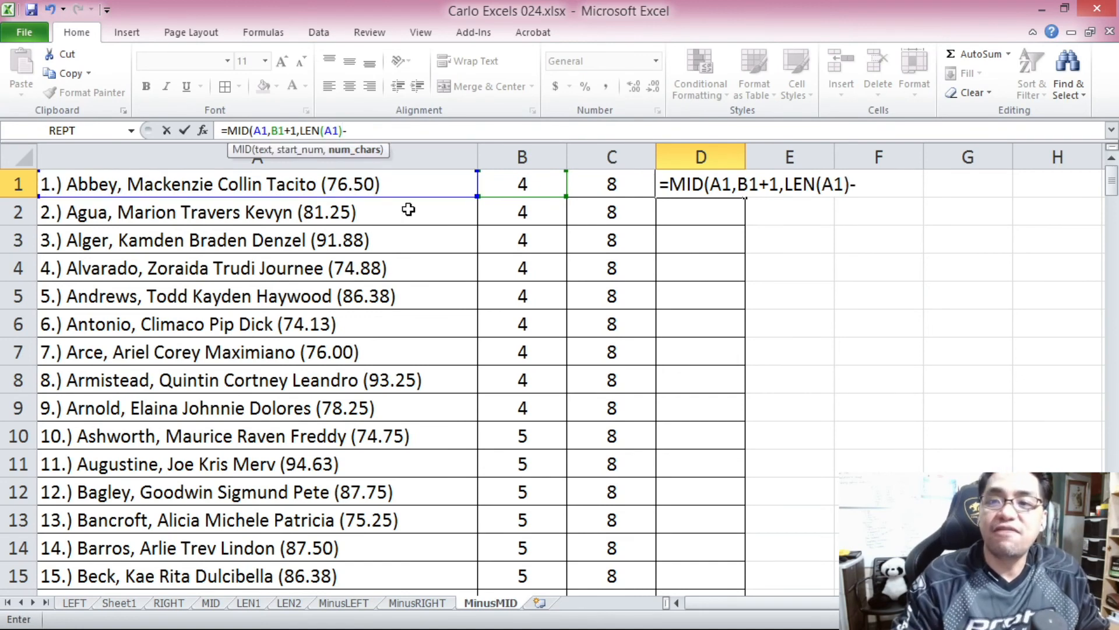
{"action": "left_click", "coordinate": [530, 183]}
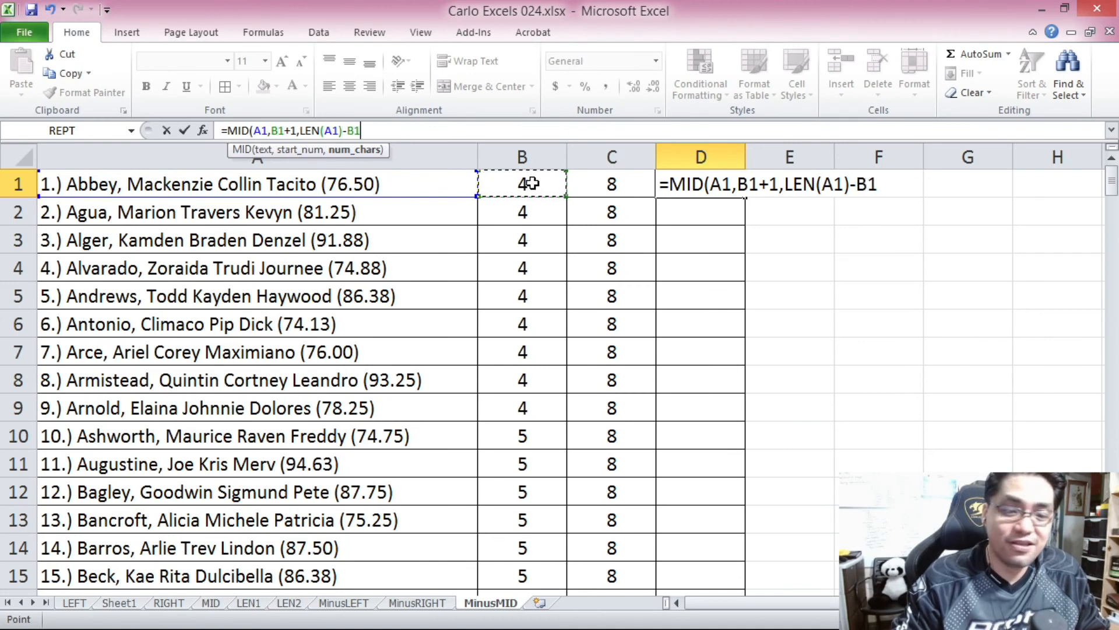
{"action": "type", "text": "-"}
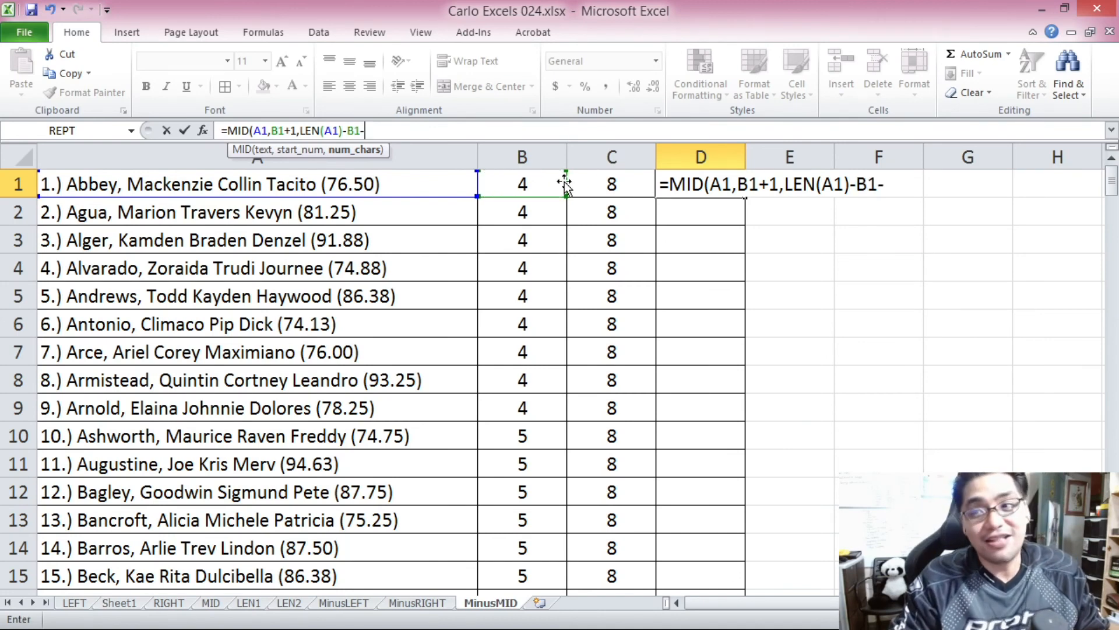
{"action": "left_click", "coordinate": [625, 179]}
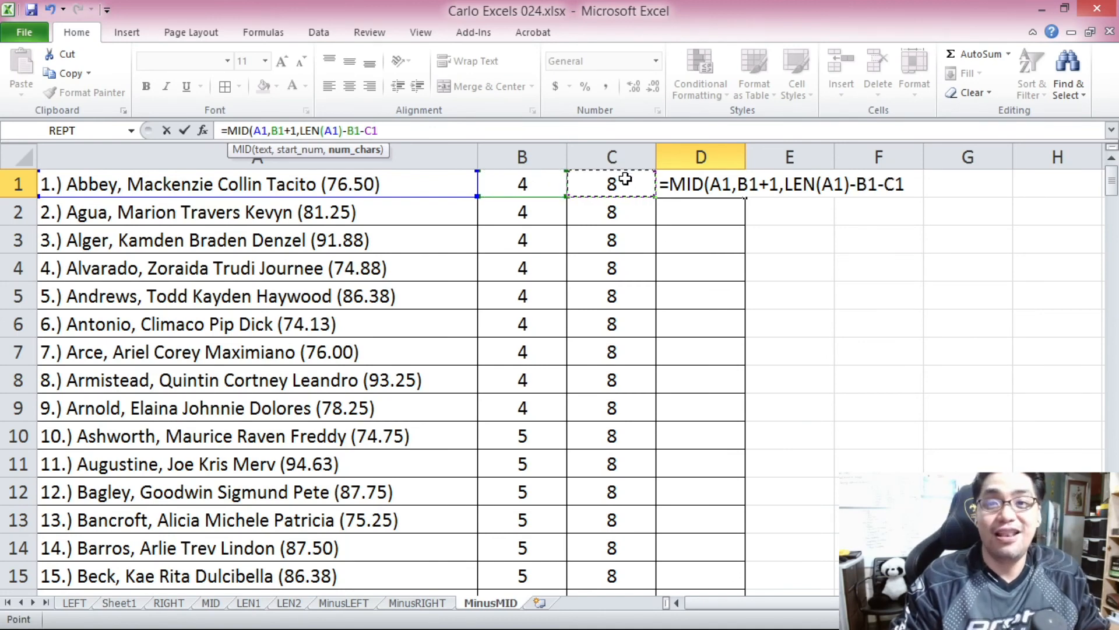
Review the three MID arguments and complete the D1 formula as =MID(A1,B1+1,LEN(A1)-B1-C1).
{"action": "left_click", "coordinate": [267, 129]}
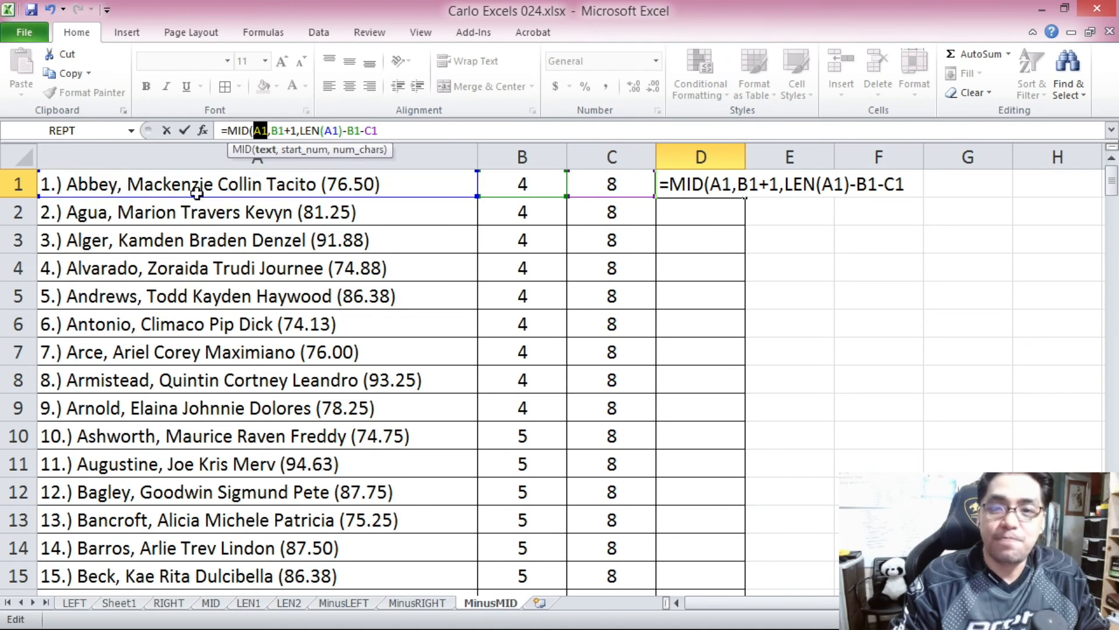
{"action": "left_click_drag", "start_coordinate": [272, 131], "coordinate": [285, 133]}
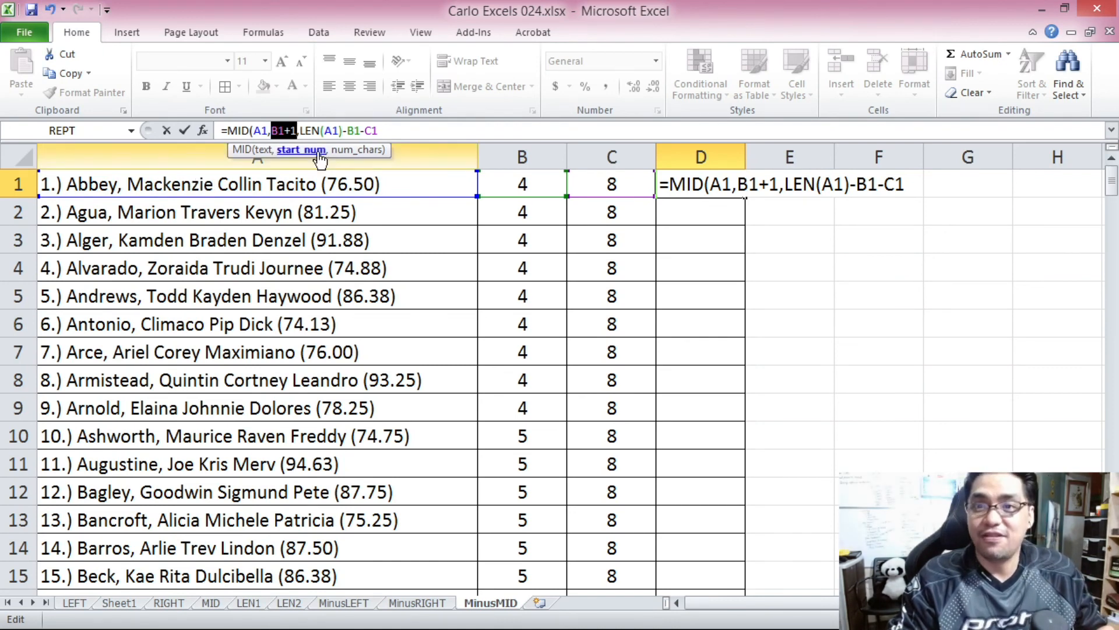
{"action": "left_click_drag", "start_coordinate": [302, 134], "coordinate": [385, 134]}
{"action": "left_click", "coordinate": [386, 134]}
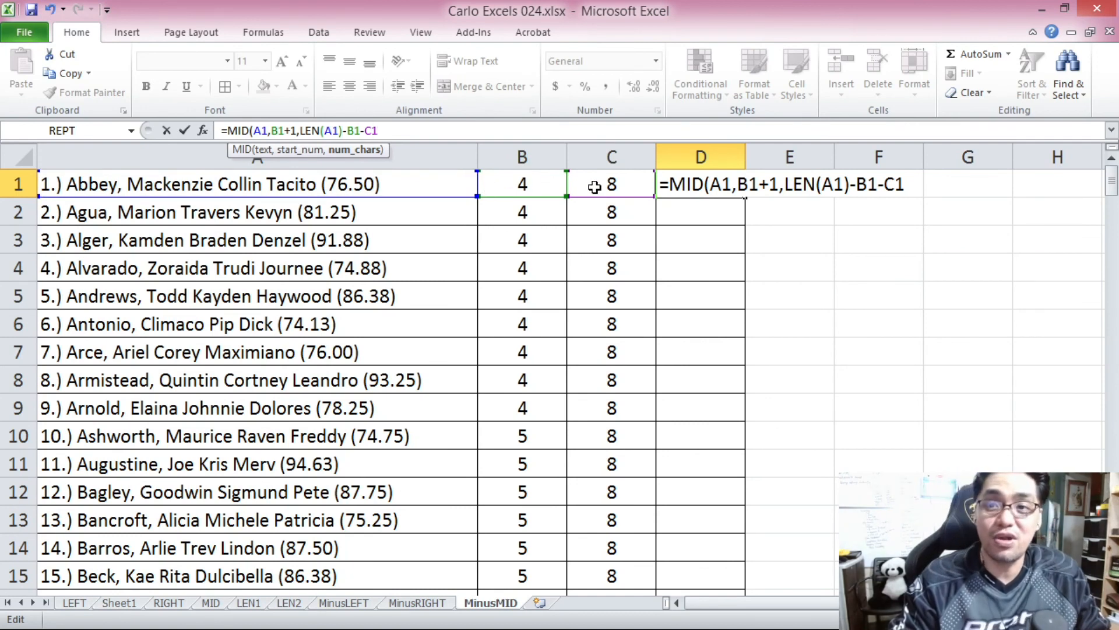
{"action": "type", "text": ")"}
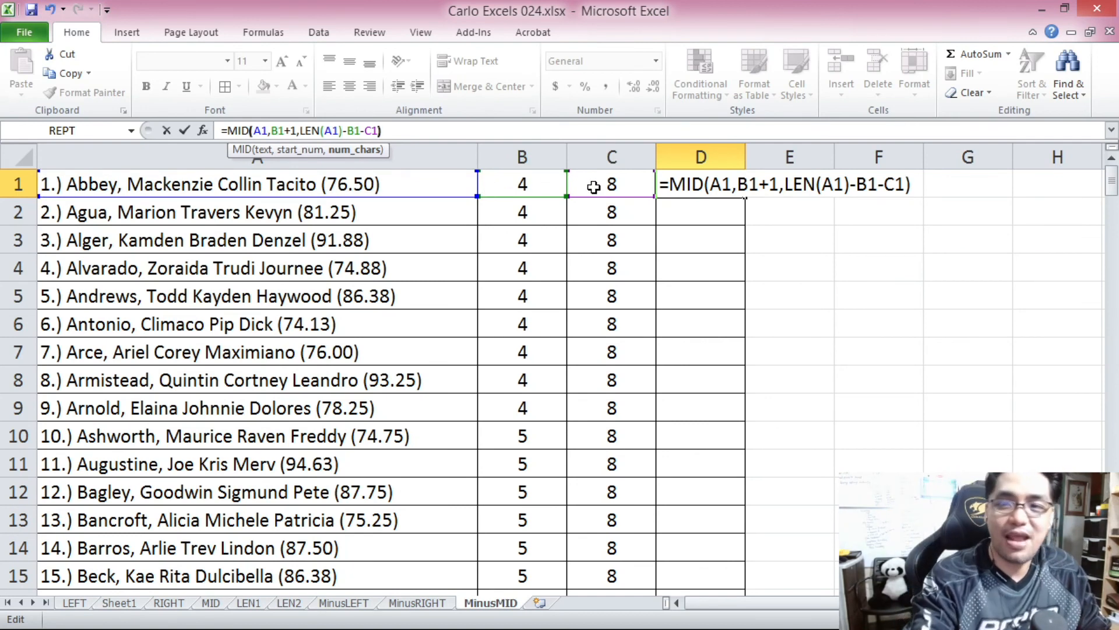
{"action": "key", "text": "Return"}
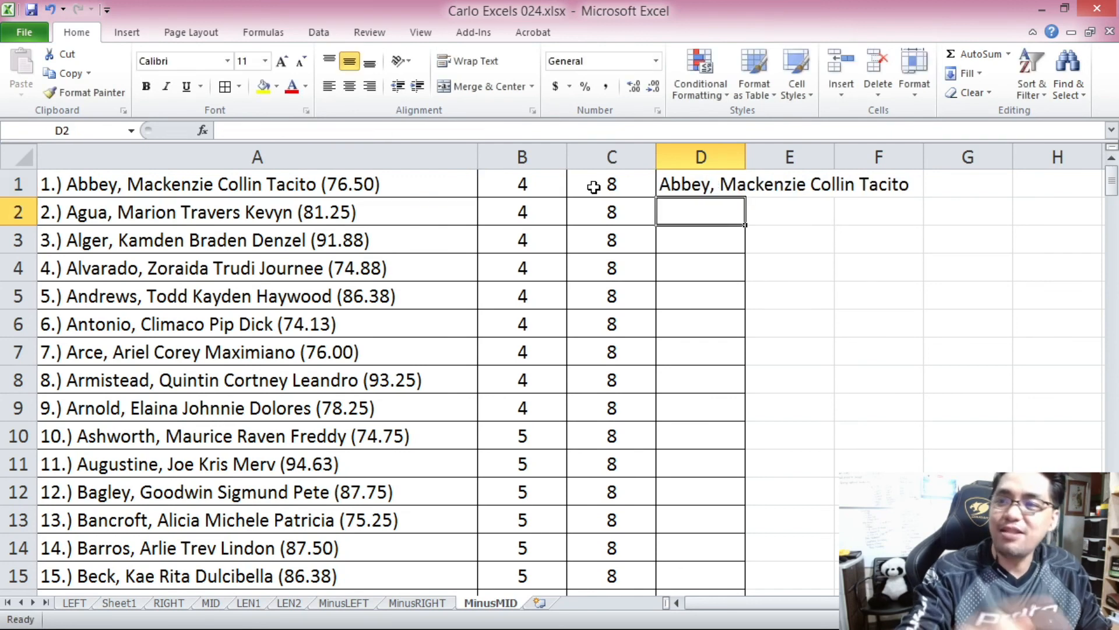
Copy the MID formula from D1 down to D200 and look through the extracted names.
{"action": "left_click", "coordinate": [664, 183]}
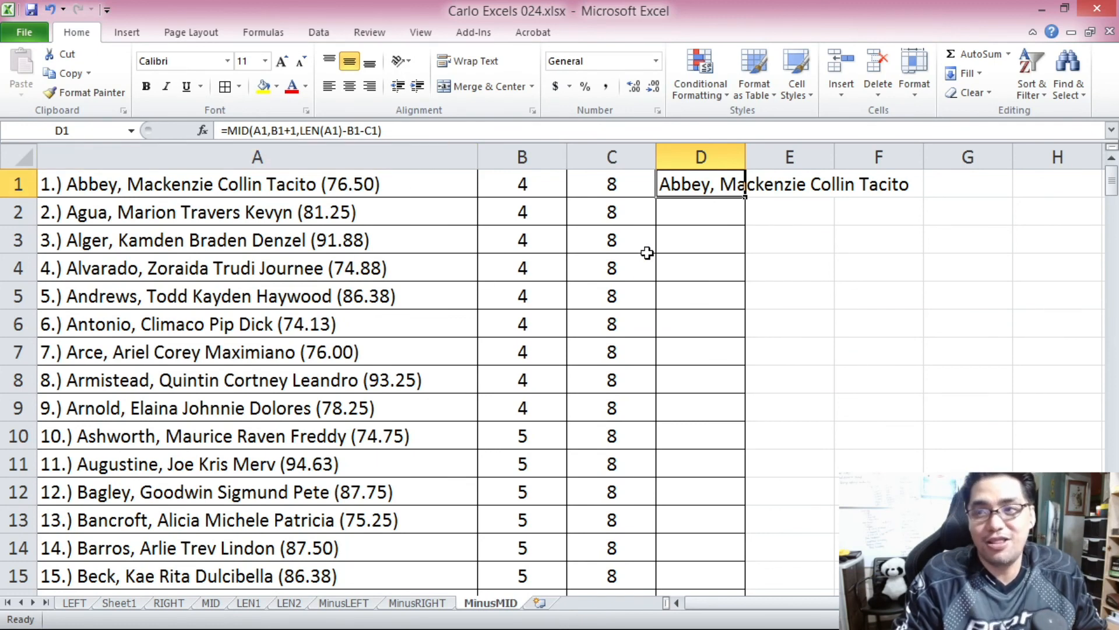
{"action": "key", "text": "ctrl+c"}
{"action": "left_click_drag", "start_coordinate": [1112, 186], "coordinate": [1116, 202]}
{"action": "left_click", "coordinate": [682, 568], "text": "shift"}
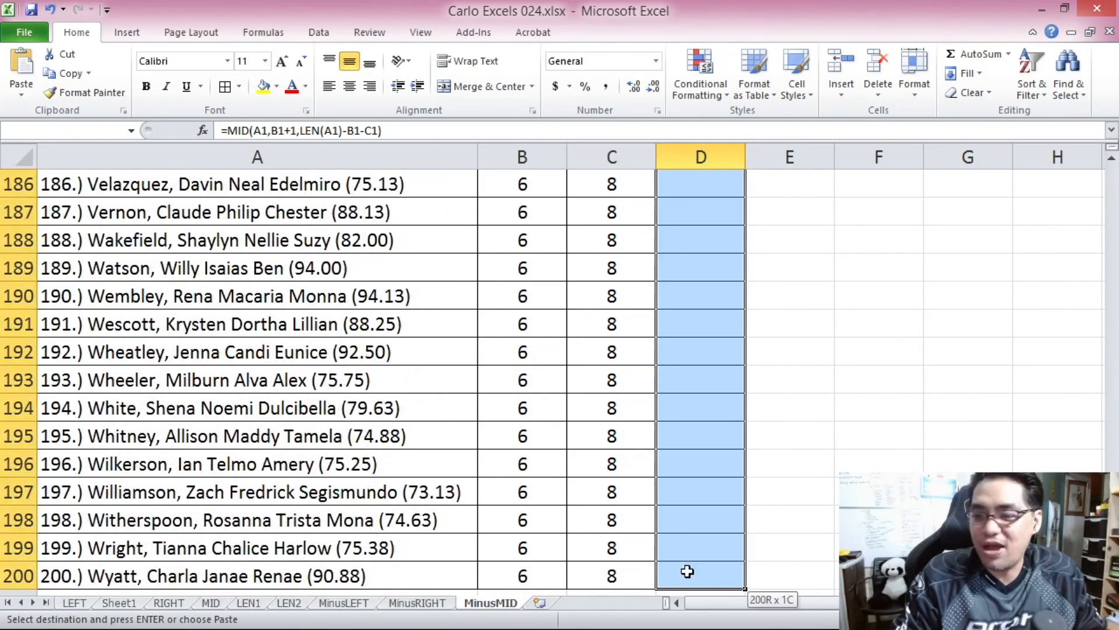
{"action": "key", "text": "ctrl+v"}
{"action": "left_click_drag", "start_coordinate": [1113, 157], "coordinate": [1111, 387]}
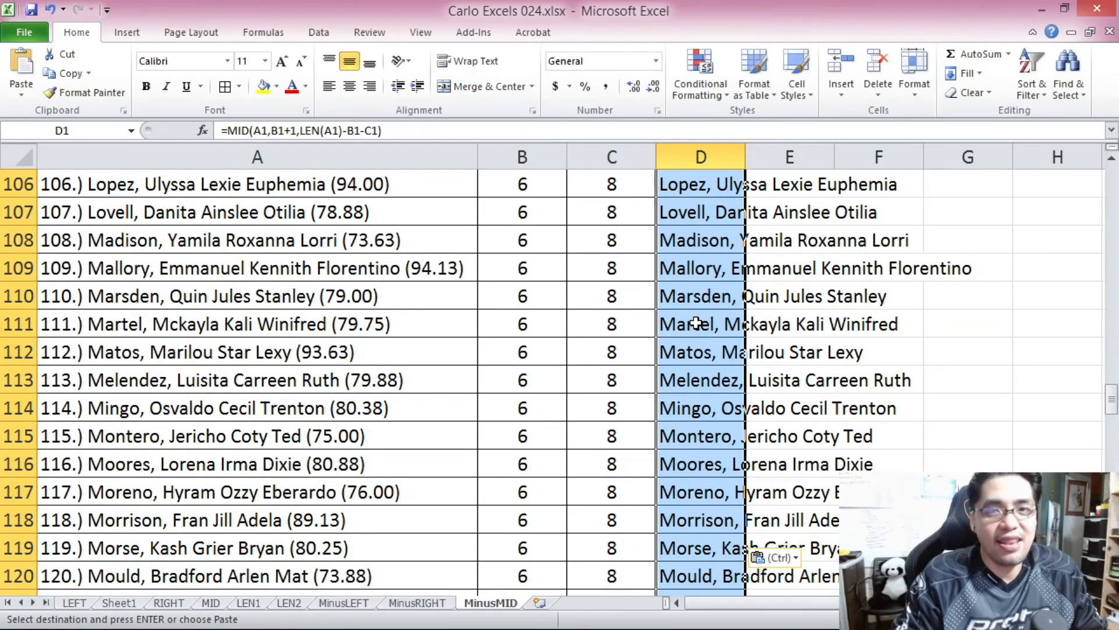
{"action": "key", "text": "Return"}
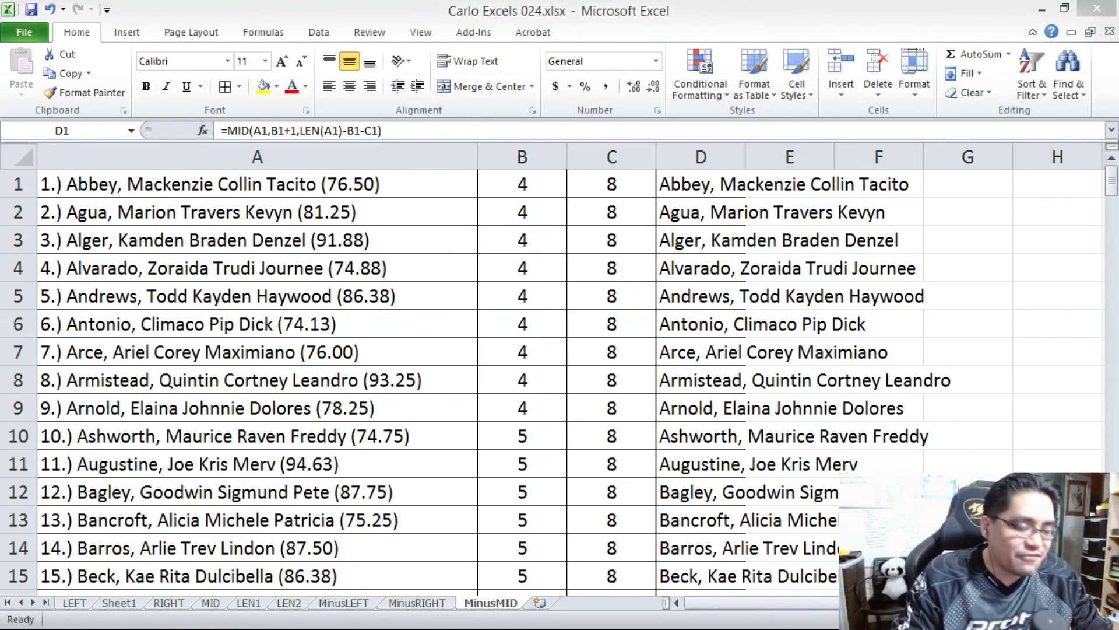